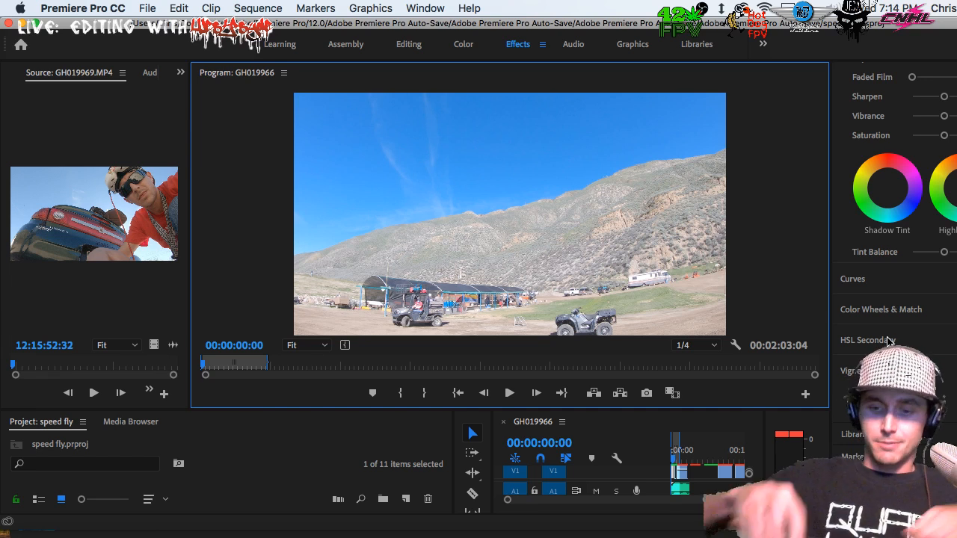
Play the sequence for review and return the playhead to its start.
key("space")
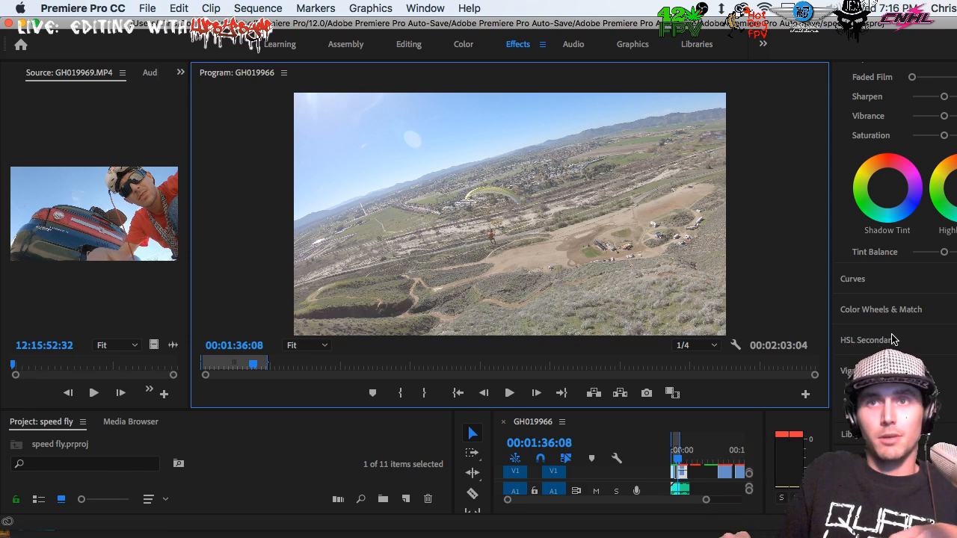
left_click(660, 459)
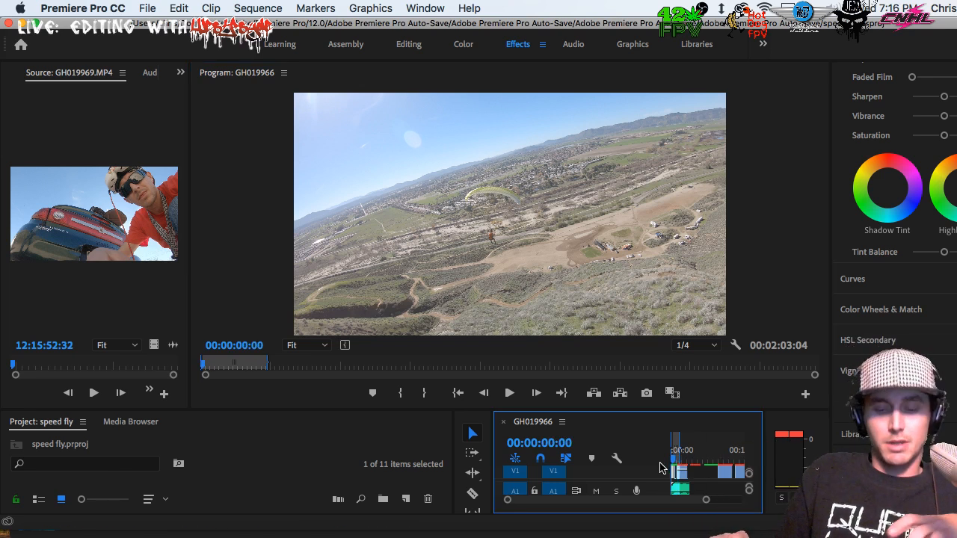
key("Home")
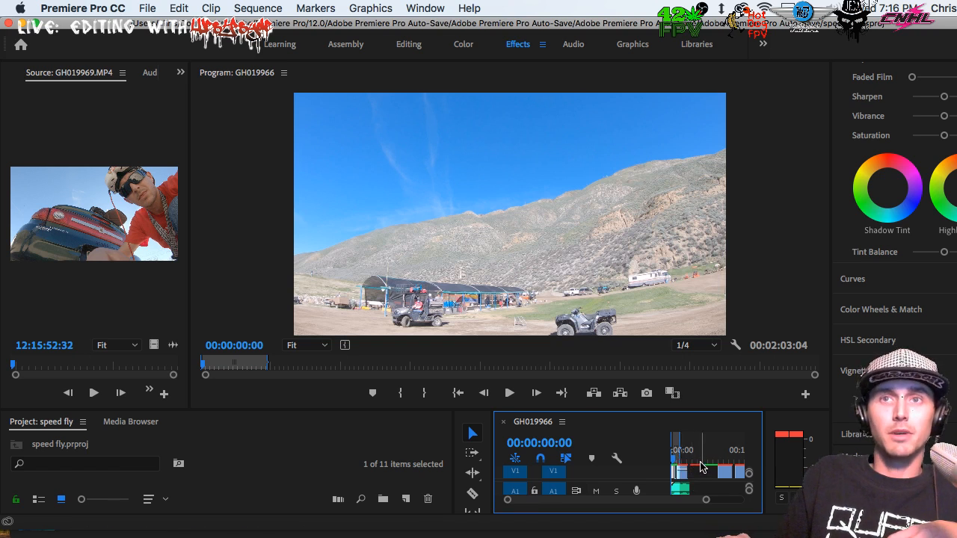
Magnify the timeline around the opening clip and enlarge the timeline area's height.
key("equal")
key("equal")
key("equal")
key("equal")
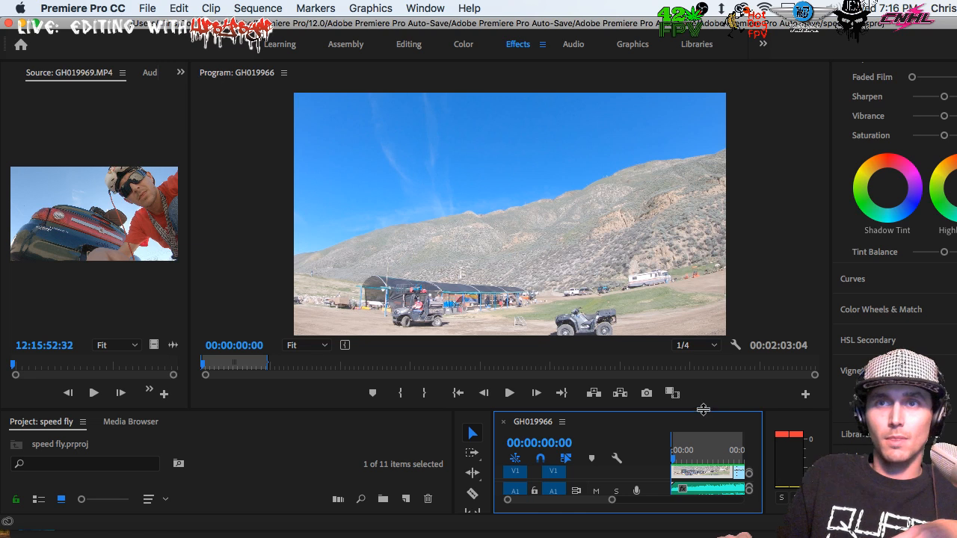
left_click_drag(703, 409, 702, 363)
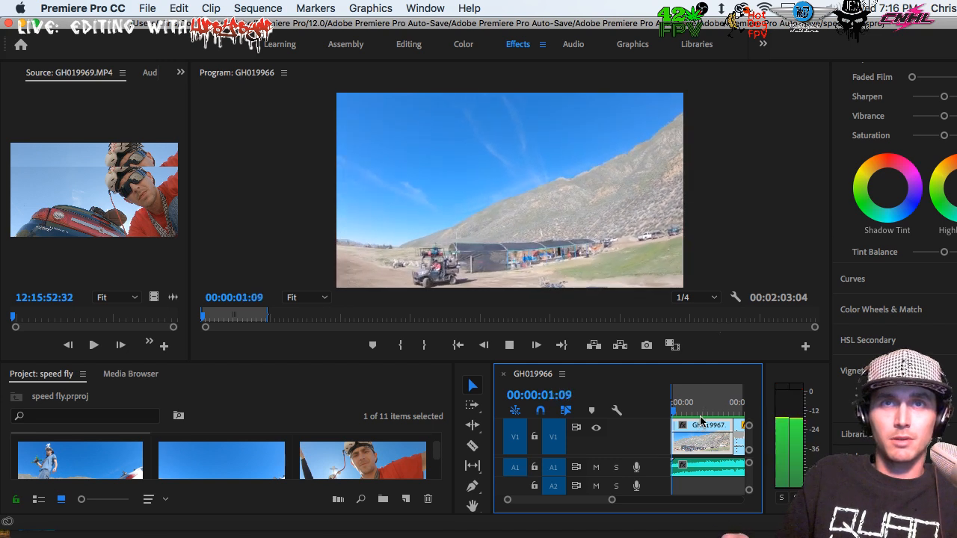
Play the opening footage and park the playhead at 00:00:21:33, on the shot of the off-road vehicle.
key("space")
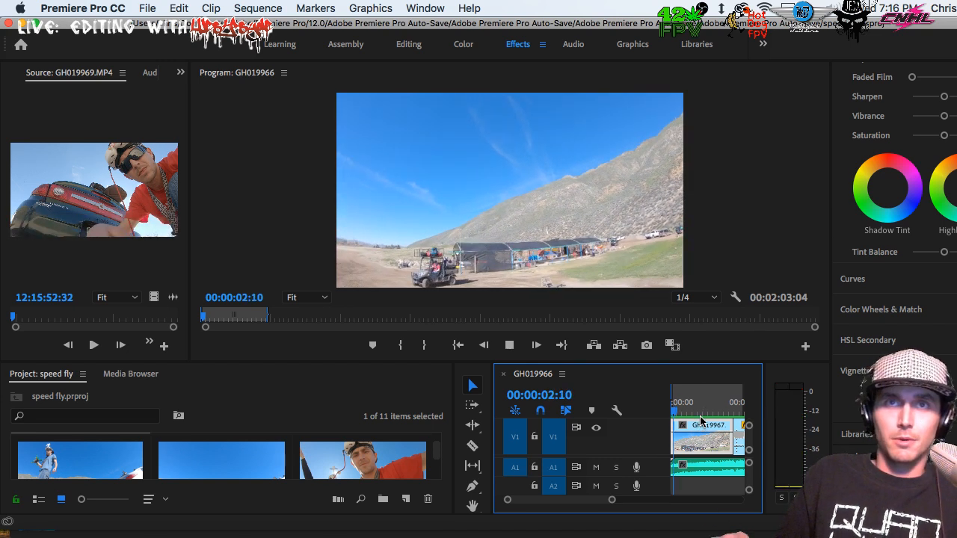
key("space")
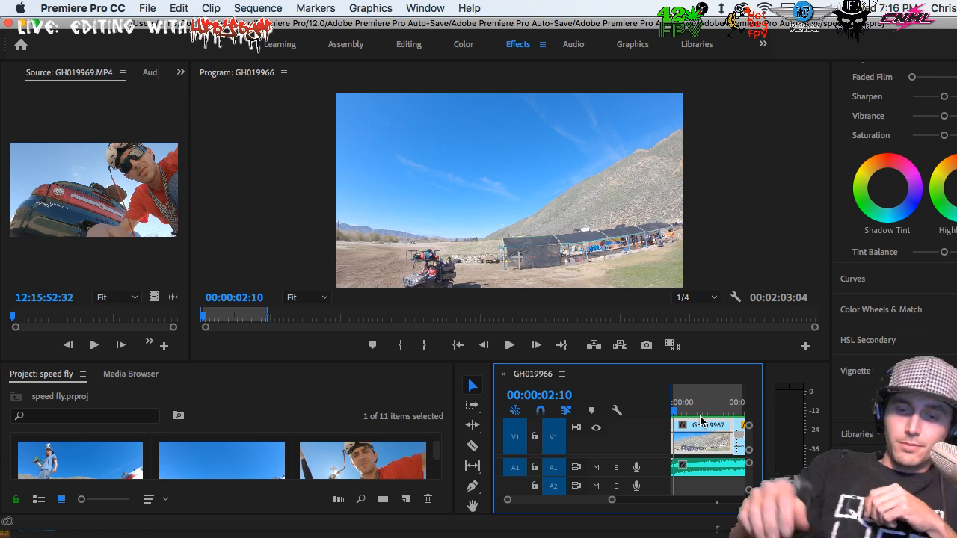
key("space")
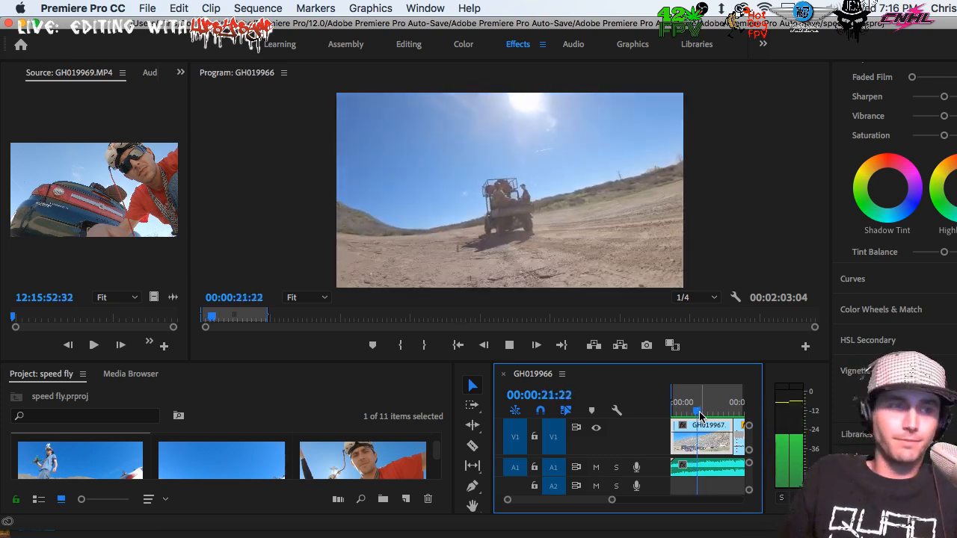
key("space")
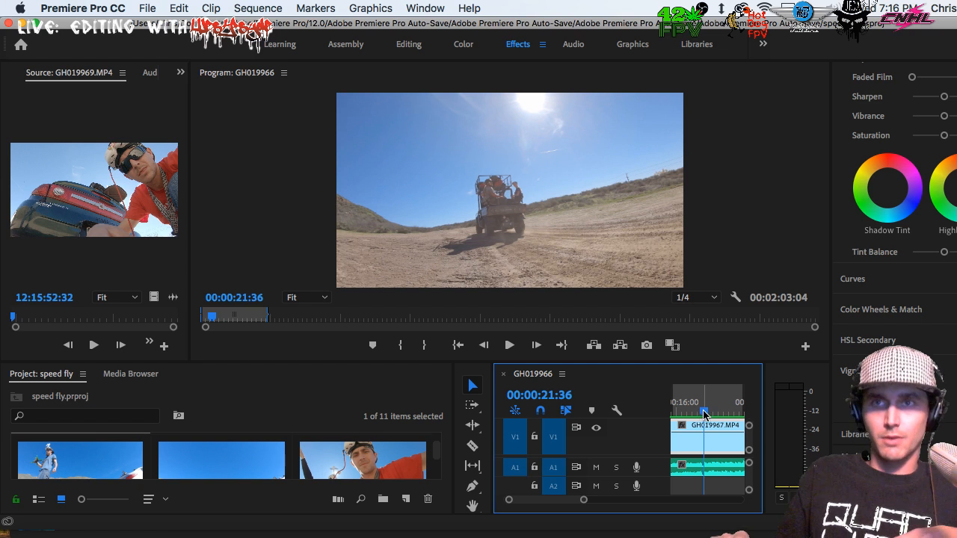
key("=")
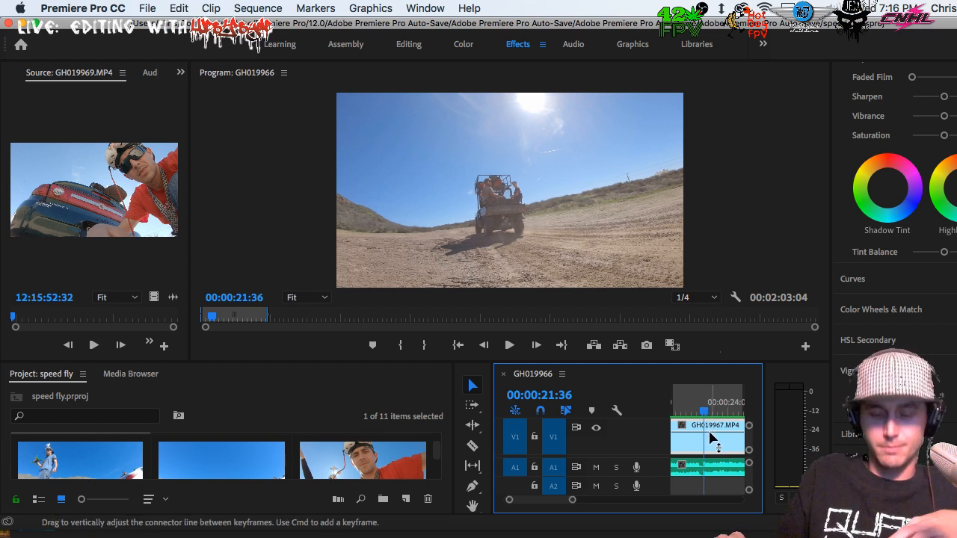
key("Left")
key("Left")
key("Left")
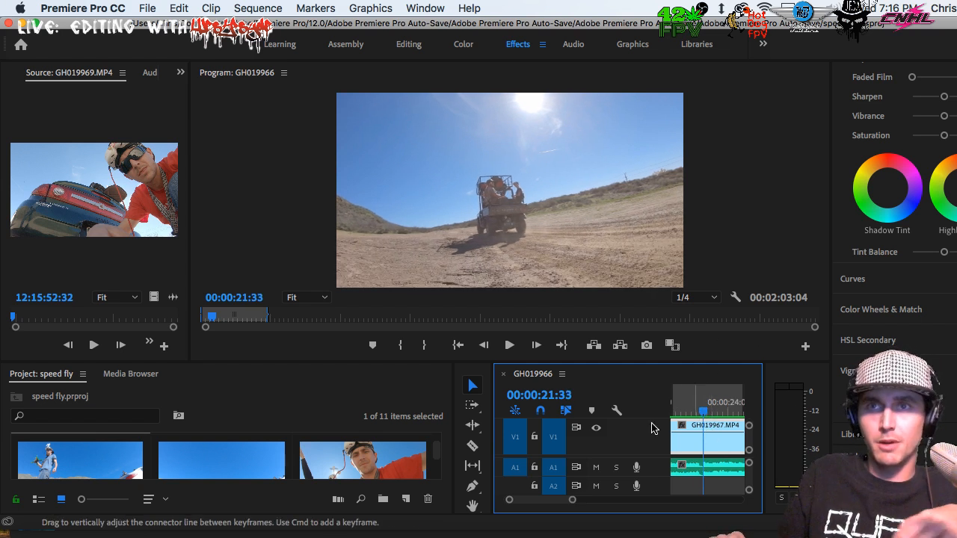
Split the GH019967.MP4 video clip slightly before the playhead and show Time Remapping Speed on the second part.
left_click(681, 424)
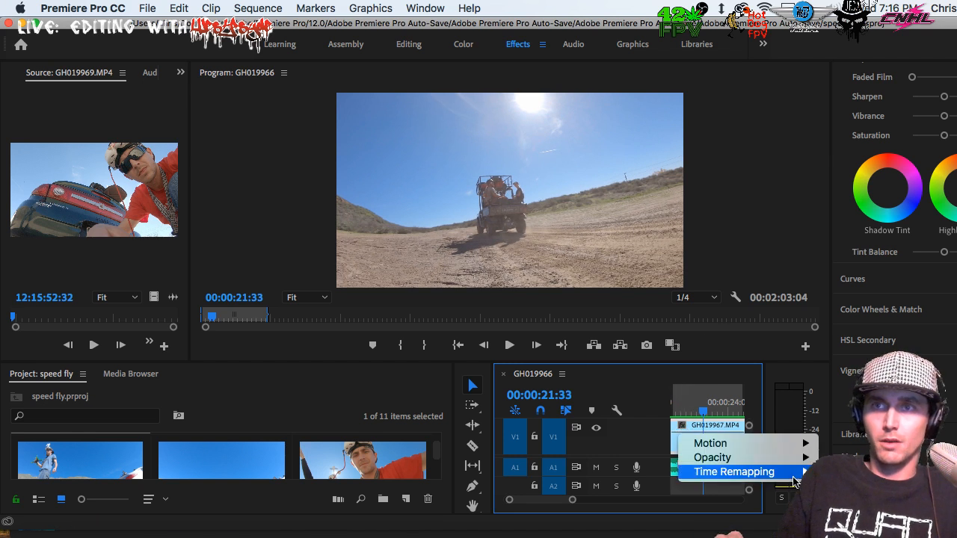
left_click(745, 378)
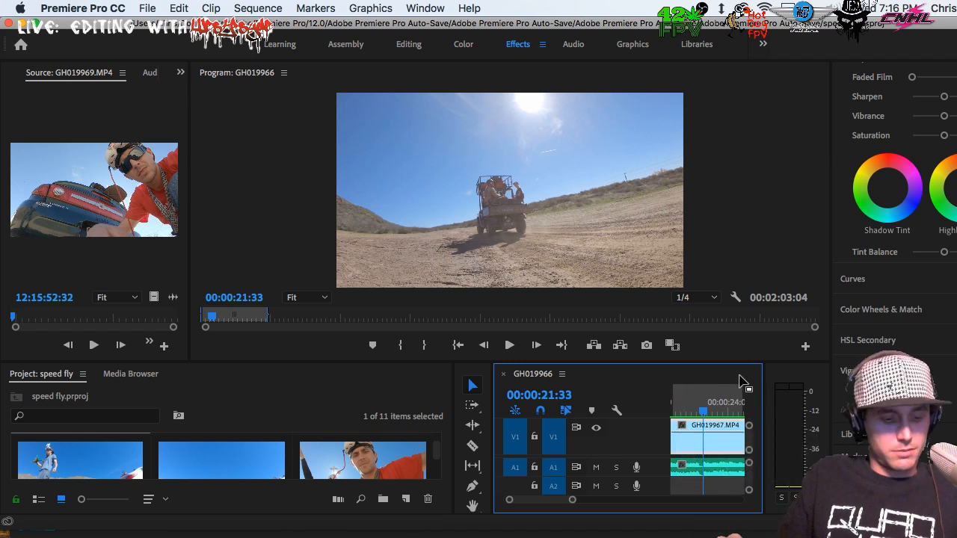
key("c")
left_click(703, 432)
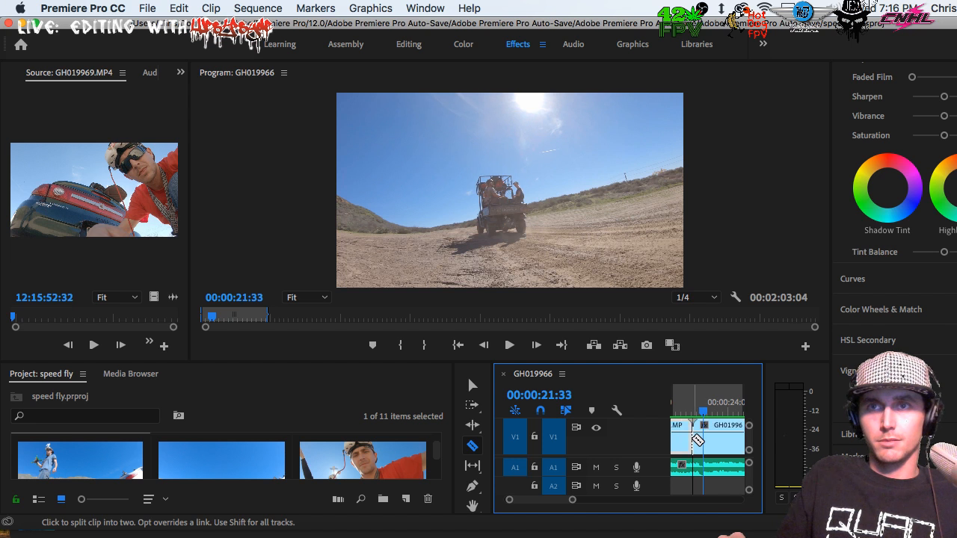
key("v")
left_click(703, 426)
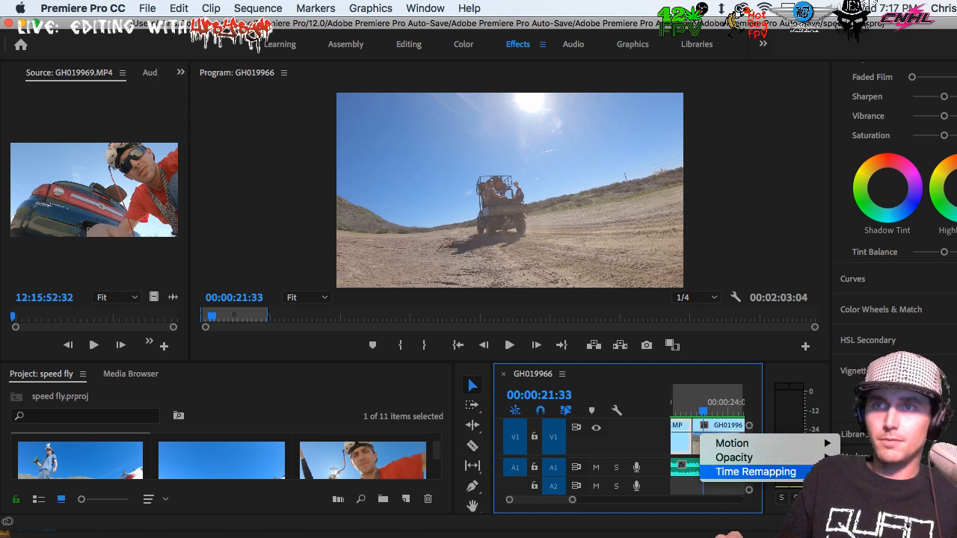
left_click(813, 465)
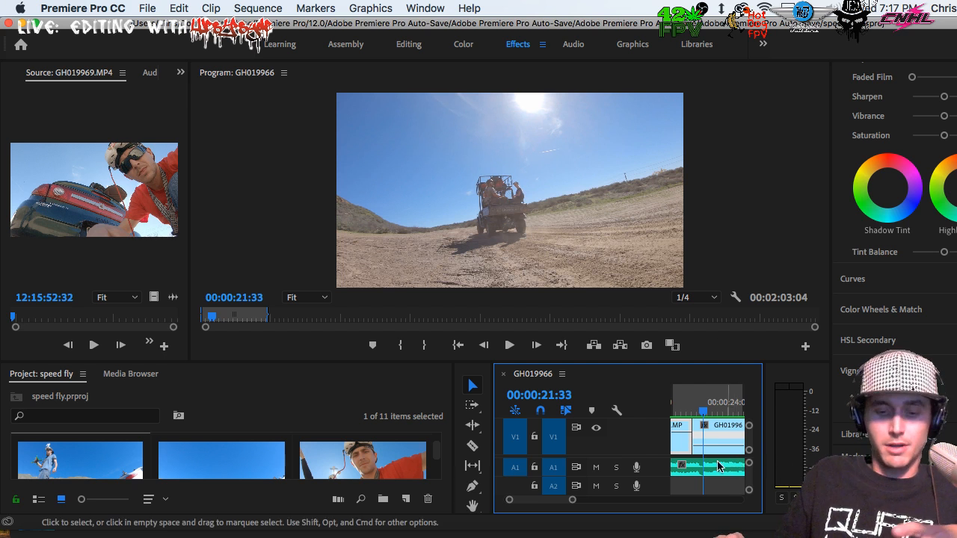
Move the playhead to 00:00:21:27 and enlarge the timeline area in height and width.
key("=")
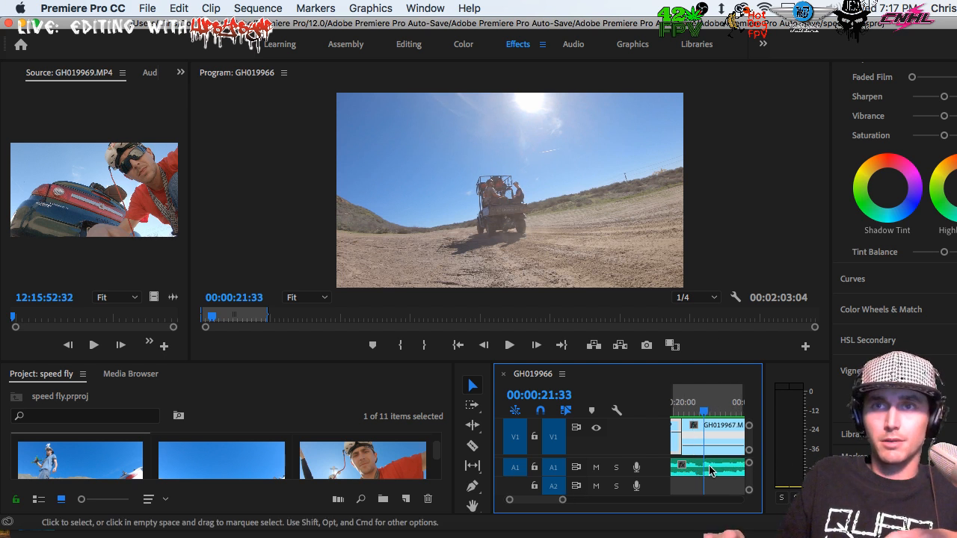
left_click(704, 412)
left_click_drag(705, 413, 703, 414)
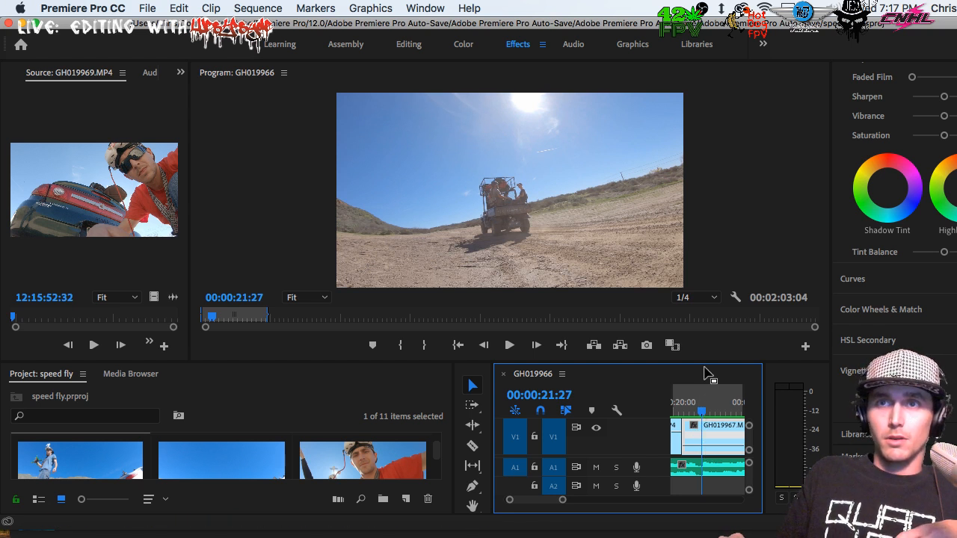
left_click_drag(705, 358, 706, 274)
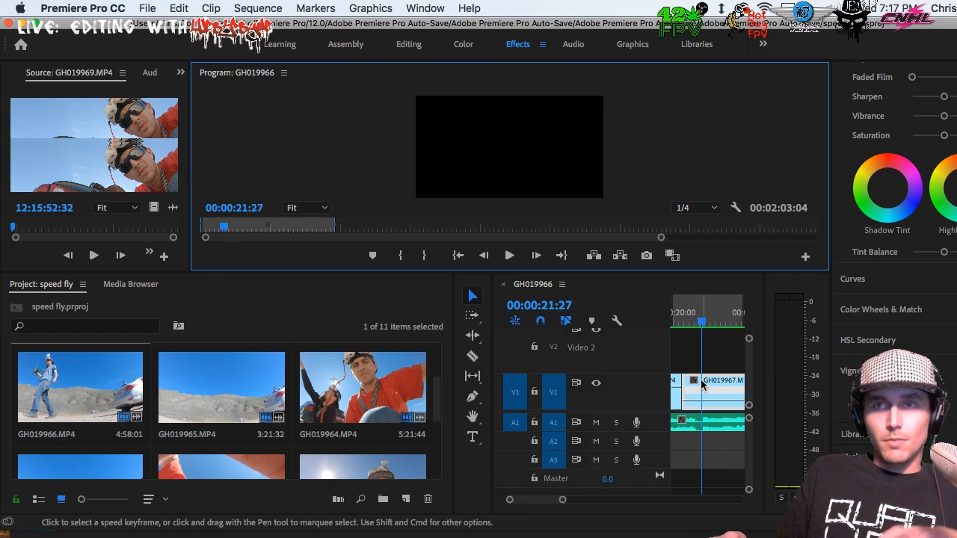
left_click_drag(493, 326, 315, 326)
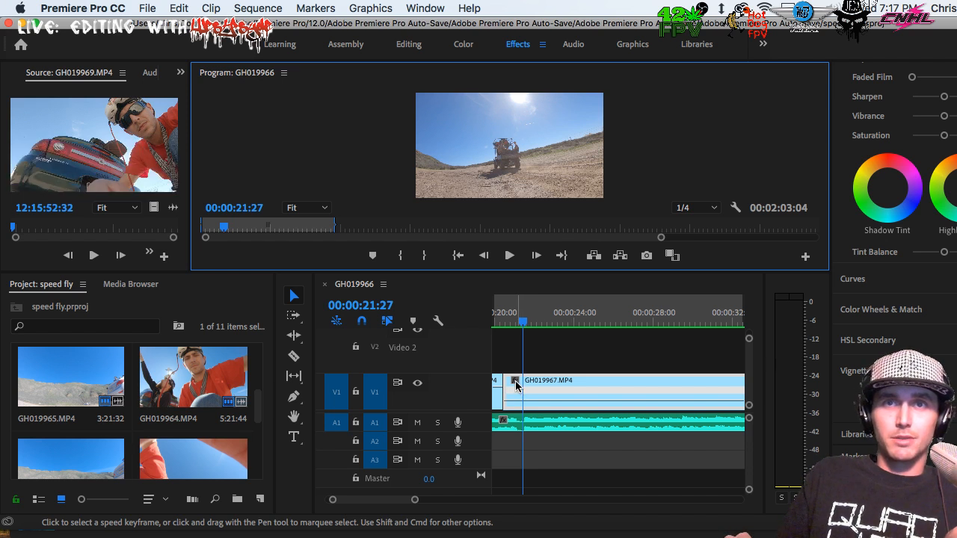
Select Time Remapping Speed for the second GH019967.MP4 part and add a speed keyframe at 00:00:21:27 with the Pen tool.
left_click(514, 383)
mouse_move(554, 417)
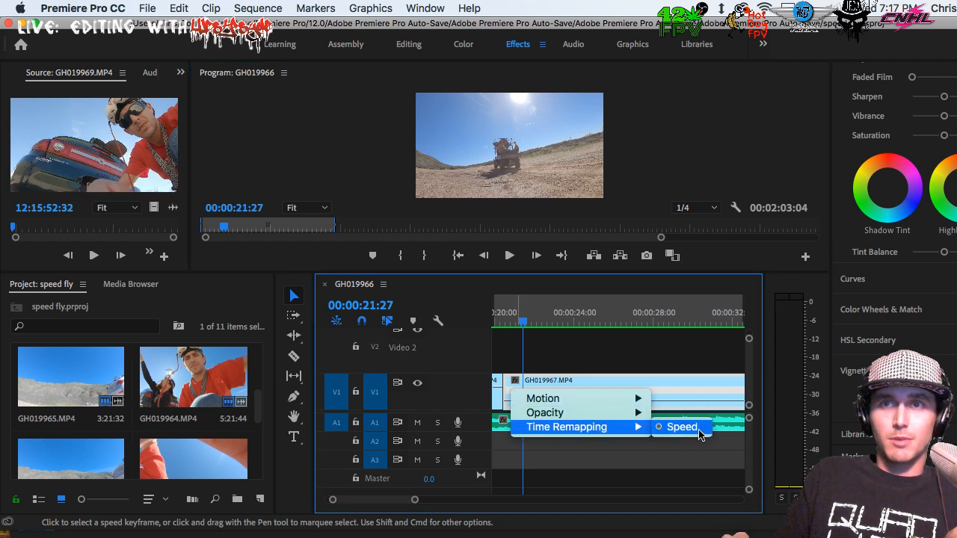
left_click(692, 430)
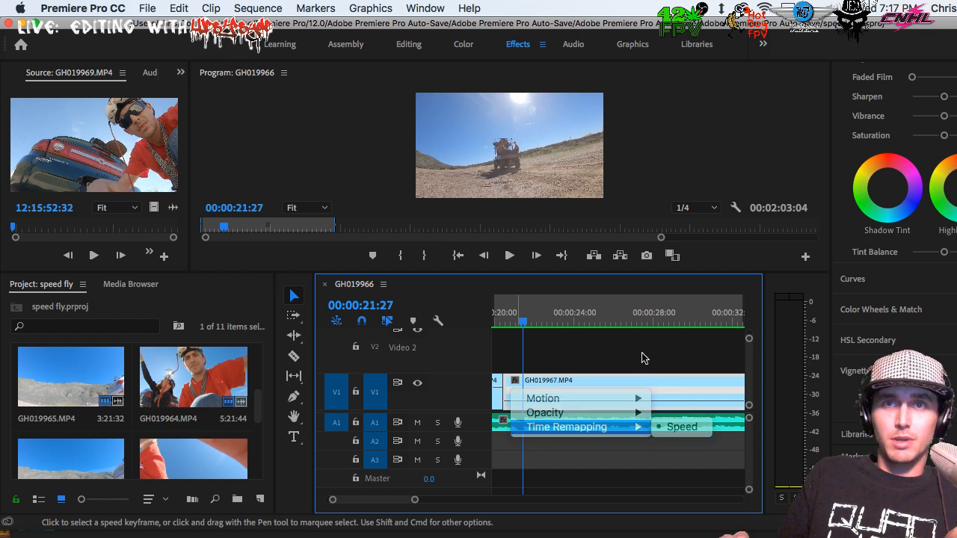
key("=")
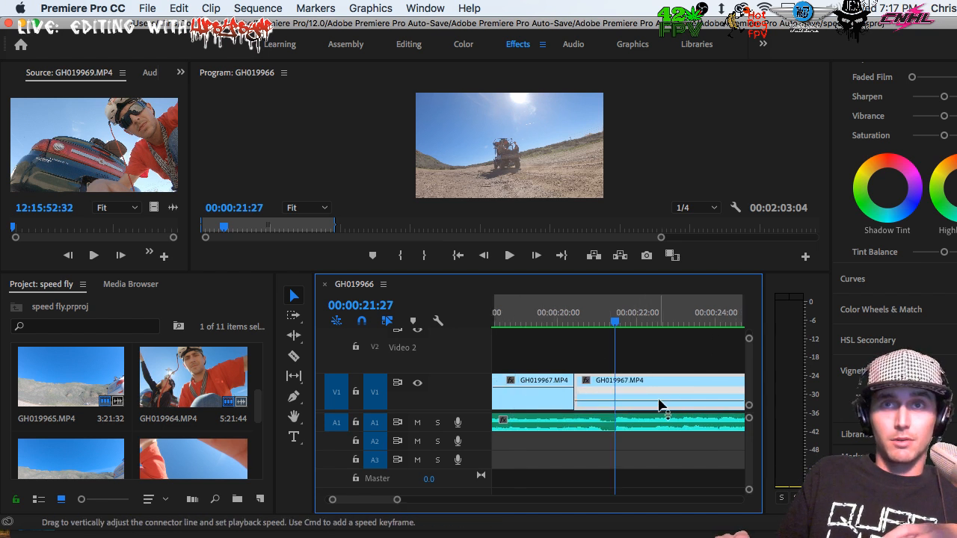
left_click_drag(614, 401, 618, 402)
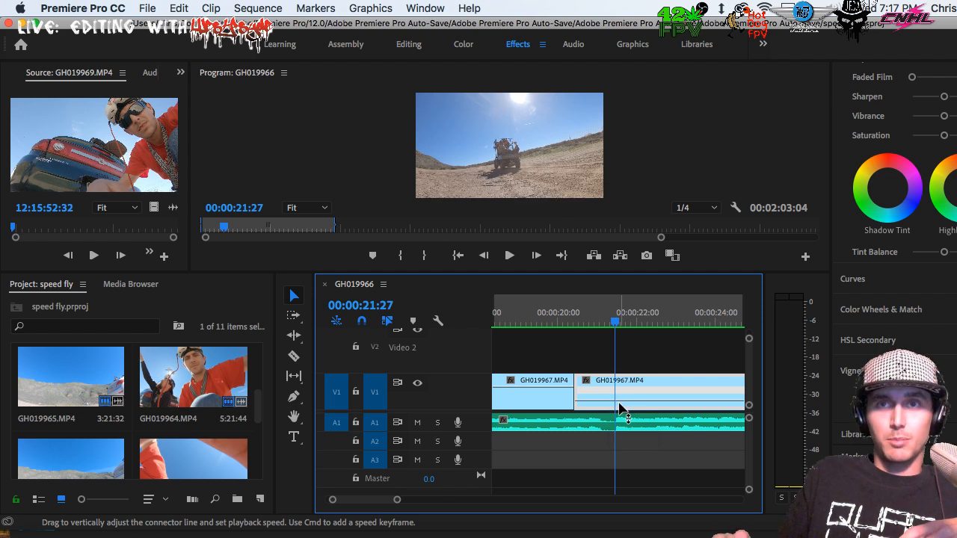
key("p")
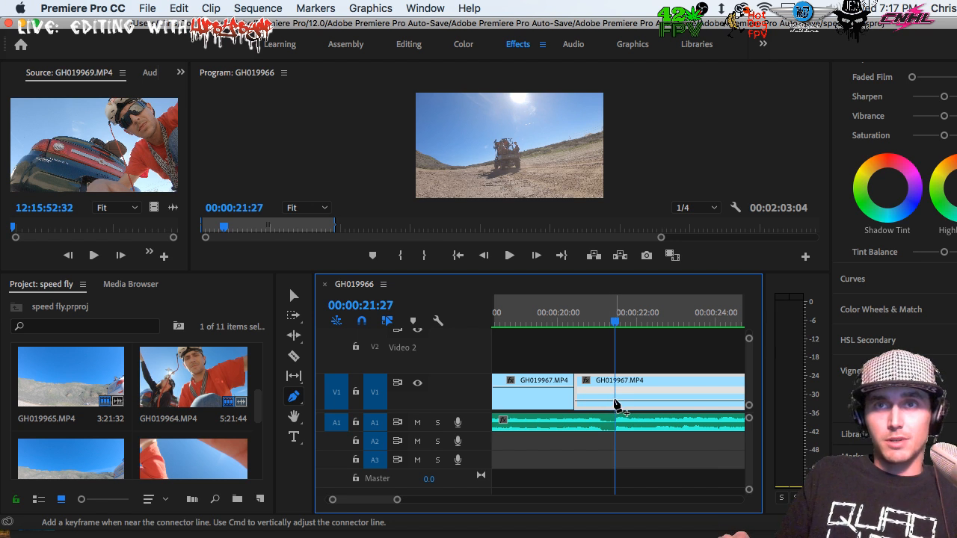
left_click(616, 389)
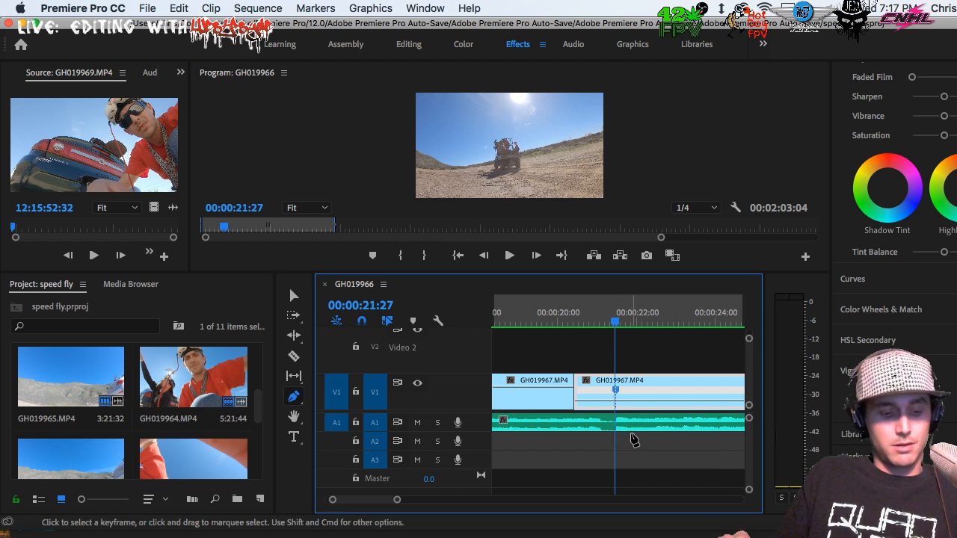
key("v")
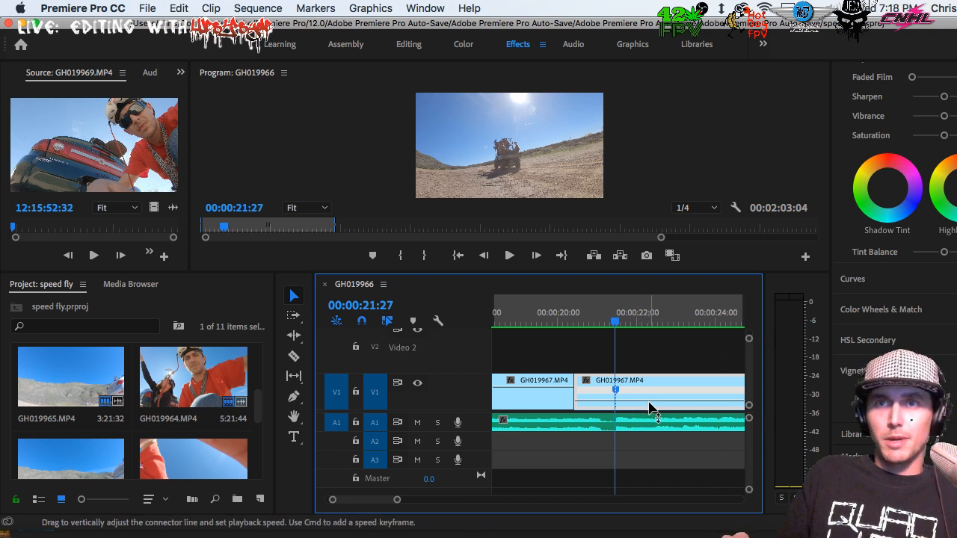
Lower the speed after the keyframe to about 60% and try to spread the keyframe into a gradual speed transition.
left_click_drag(647, 402, 647, 407)
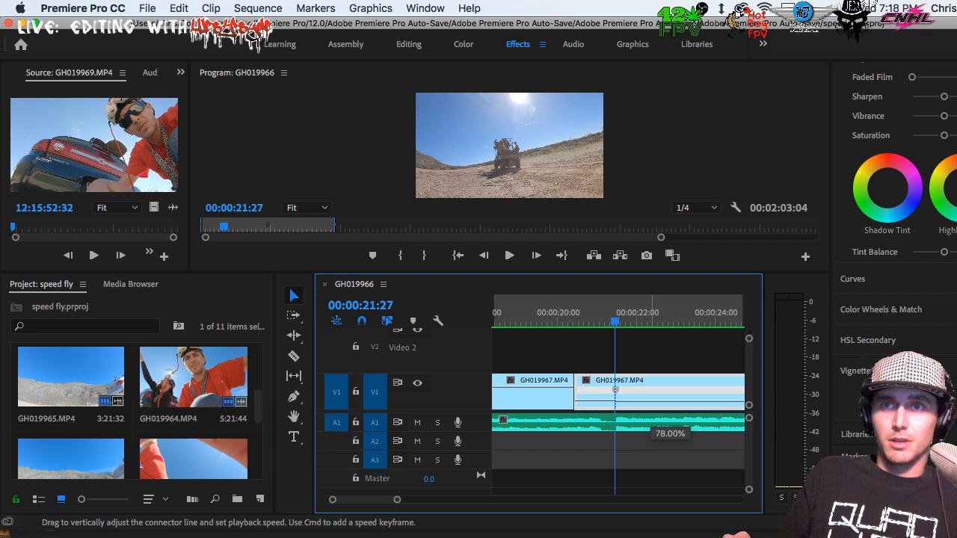
left_click_drag(647, 415, 647, 417)
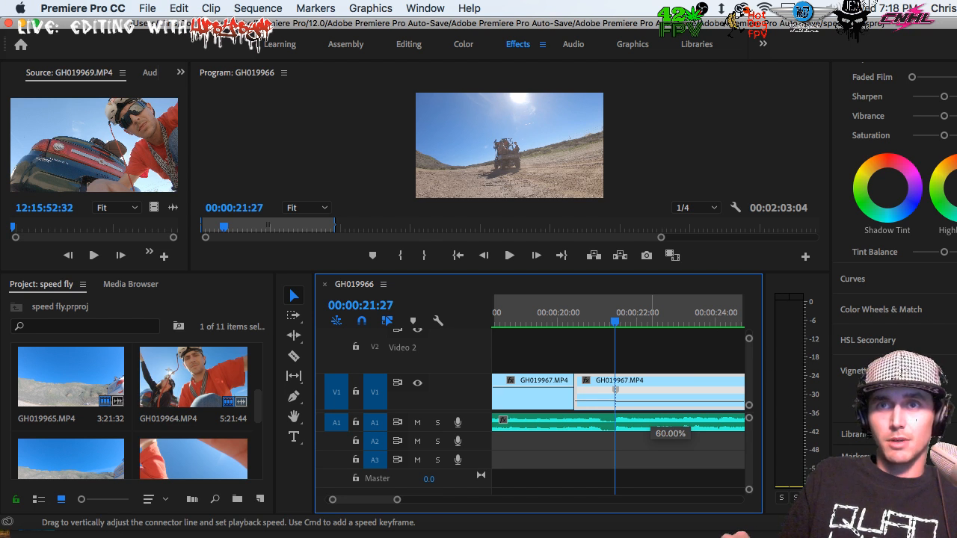
left_click_drag(652, 418, 652, 418)
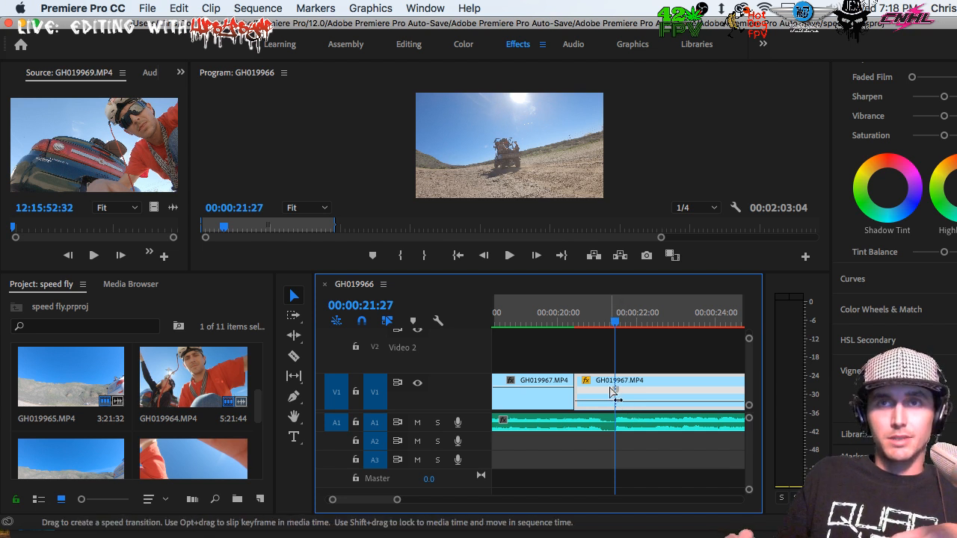
left_click_drag(611, 388, 617, 395)
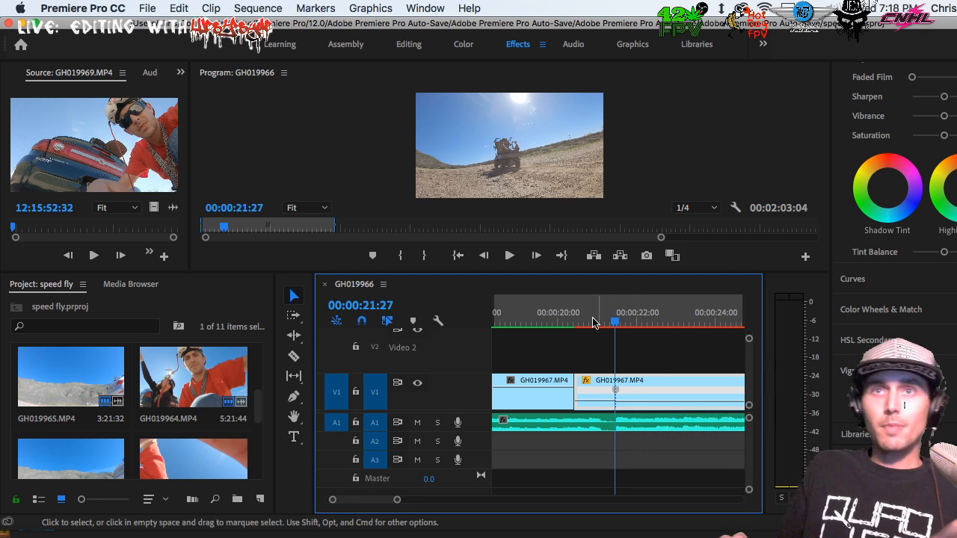
Play back the section around the cut, return to 00:00:19:22 and set the program playback resolution to 1/8.
left_click(568, 314)
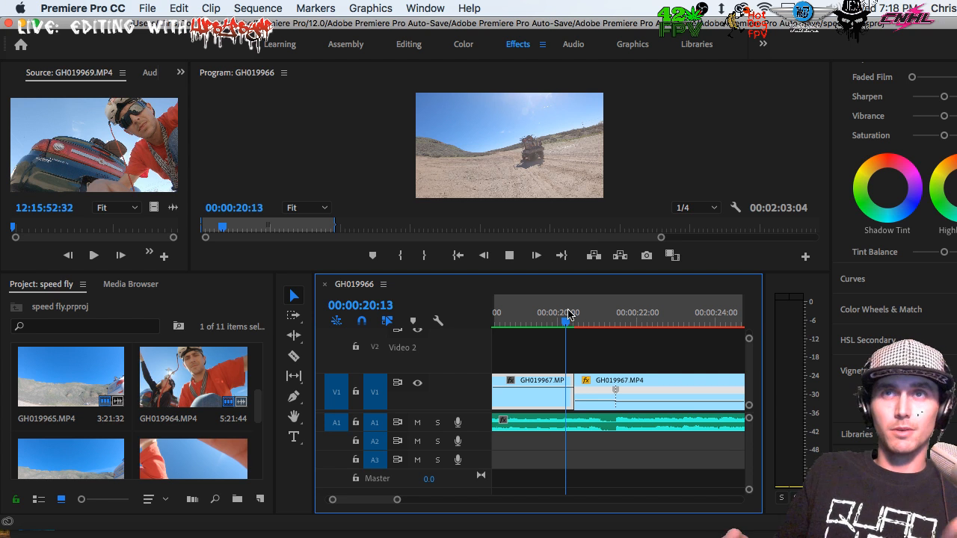
key("space")
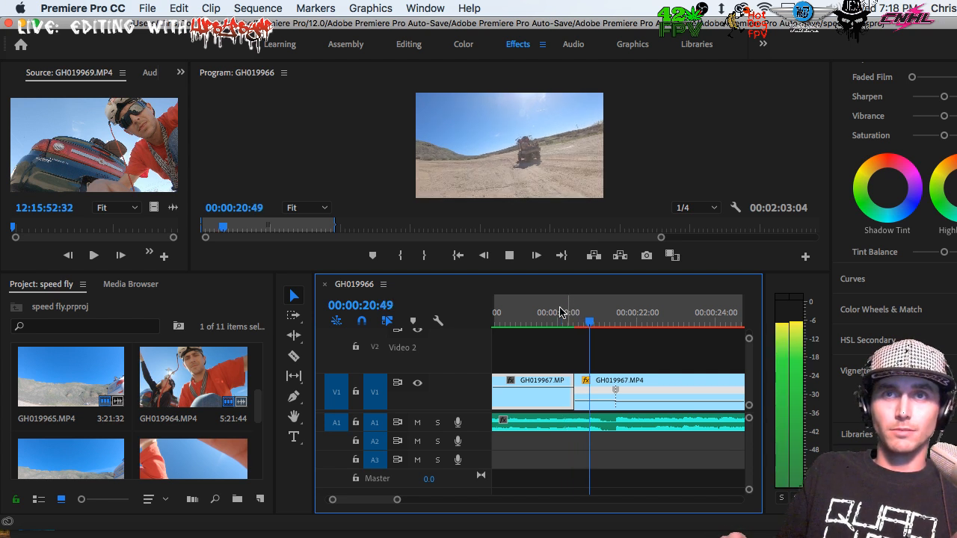
left_click(533, 314)
left_click(695, 208)
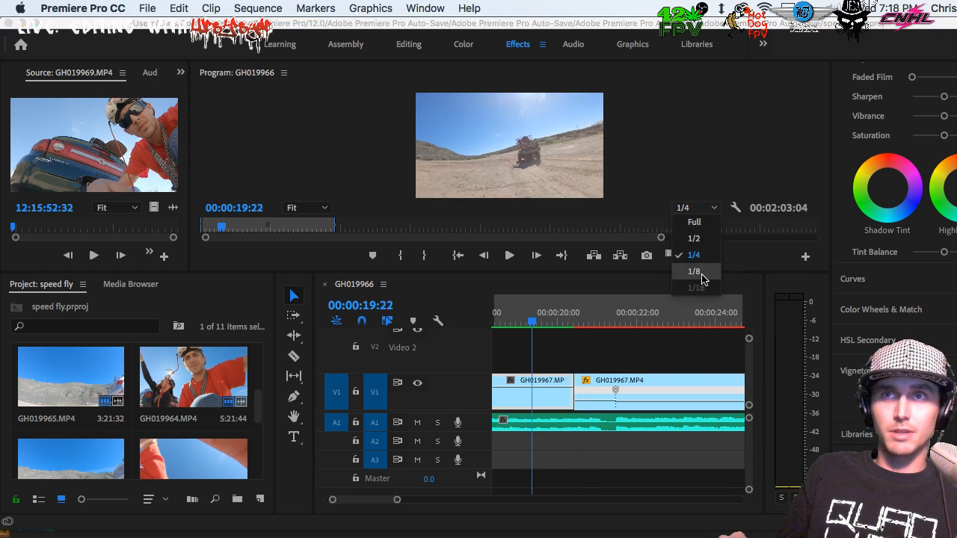
left_click(695, 271)
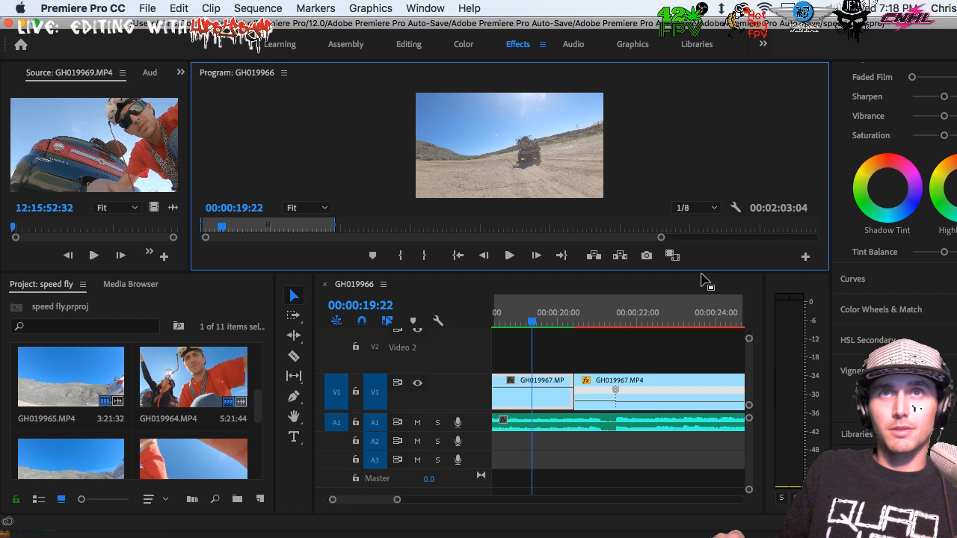
Review the program playback resolution options at 1/8 and play back the transition between the two GH019967.MP4 parts from 00:00:19:09.
left_click(699, 210)
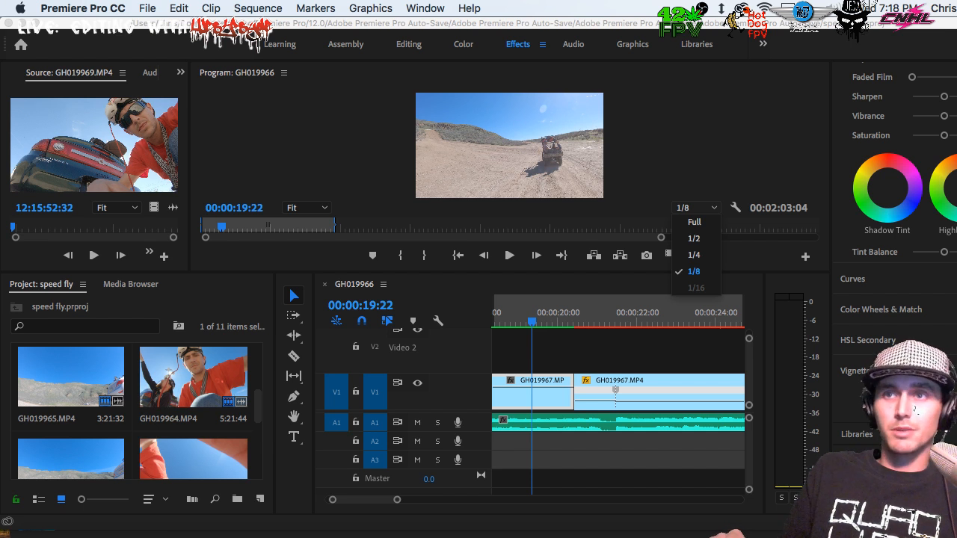
left_click(707, 281)
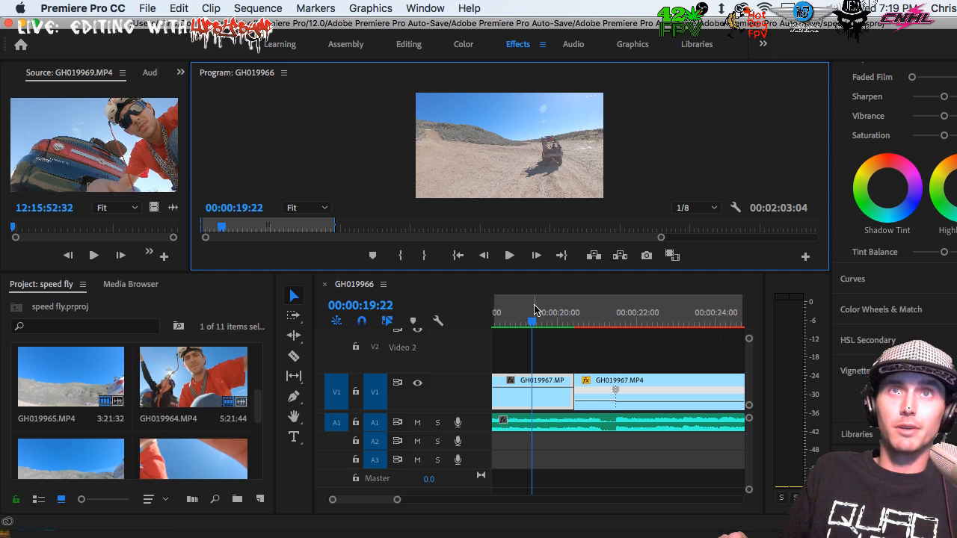
key("space")
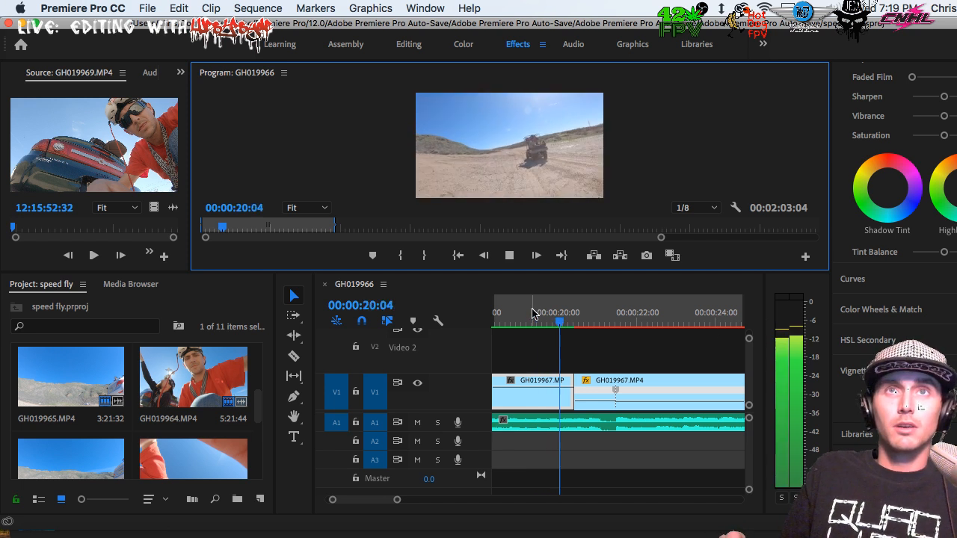
left_click(523, 312)
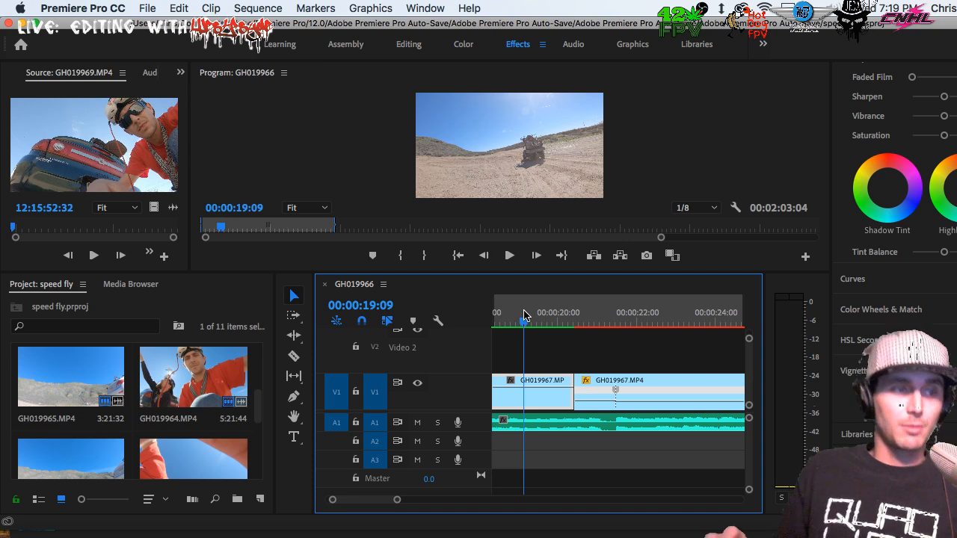
key("space")
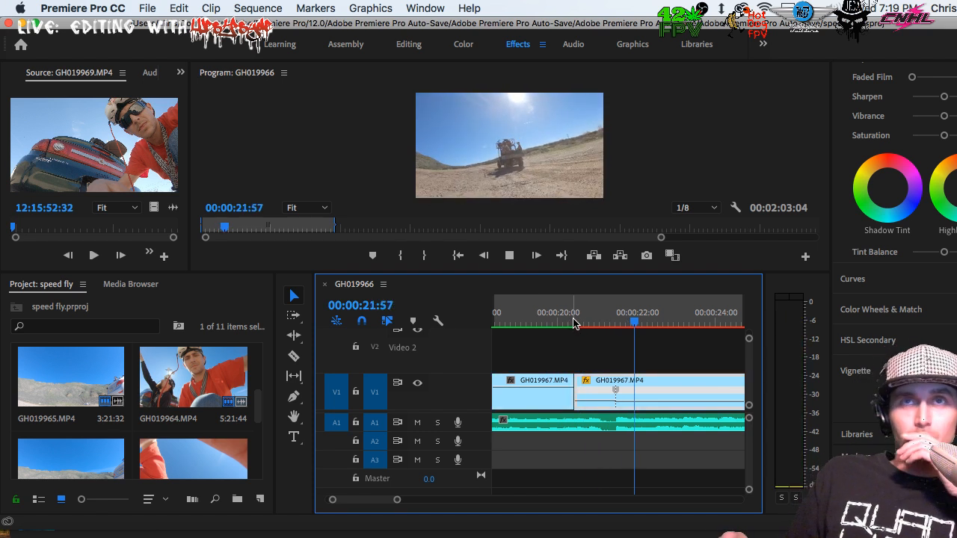
key("space")
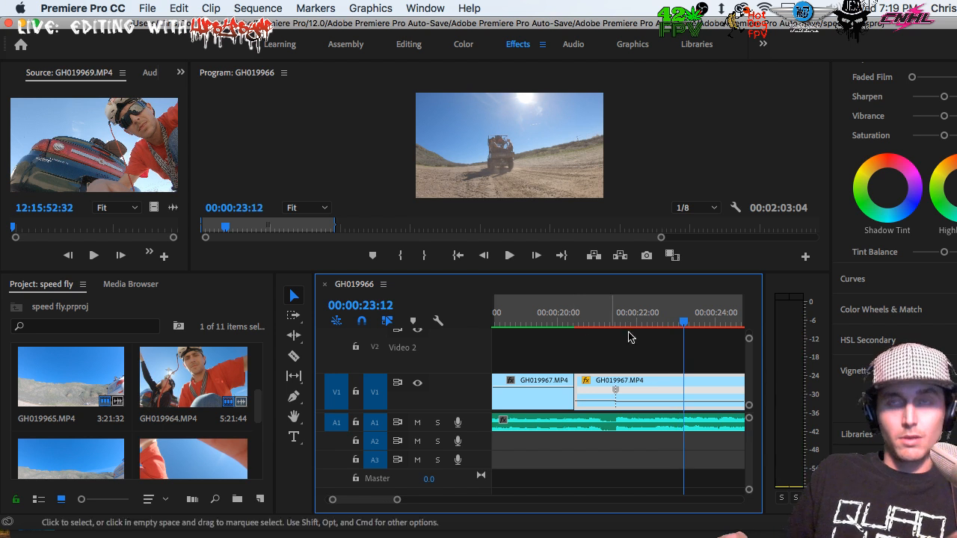
Try to render the sequence previews up to an Out point at 00:00:42:38.
key("minus")
key("minus")
key("minus")
key("minus")
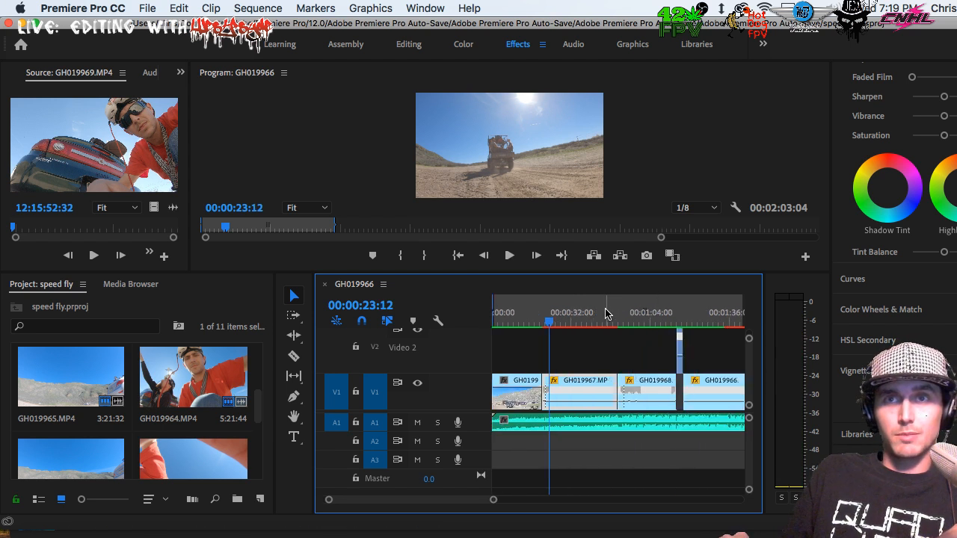
left_click_drag(606, 313, 598, 320)
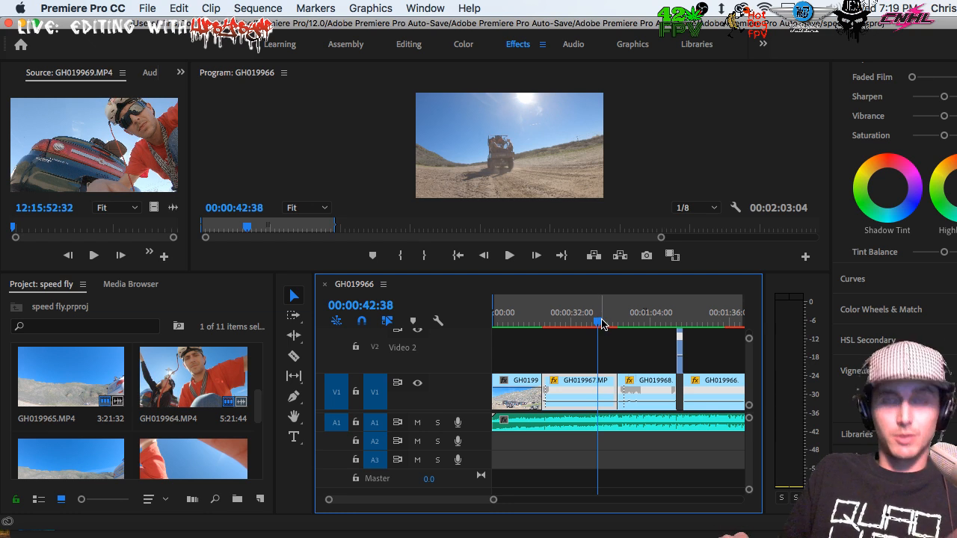
key("o")
key("Return")
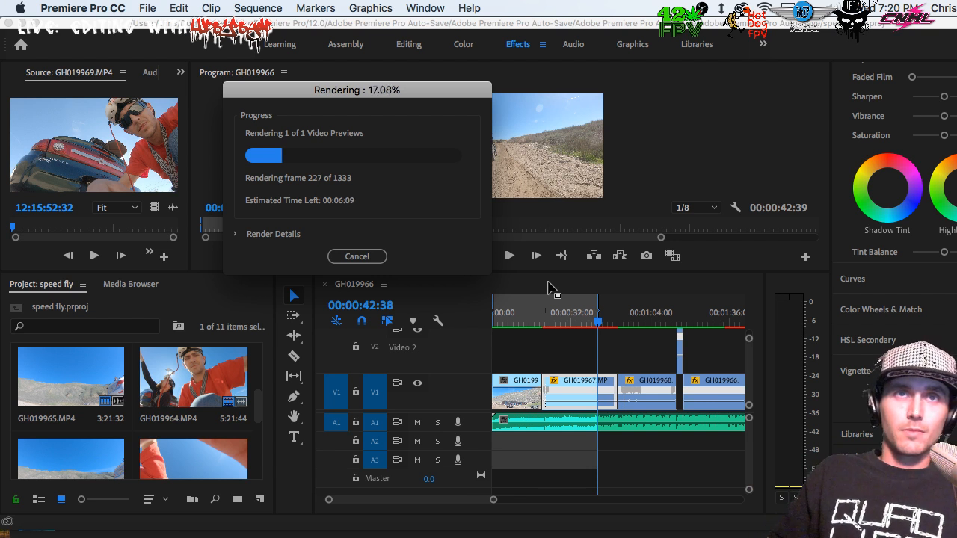
left_click(379, 257)
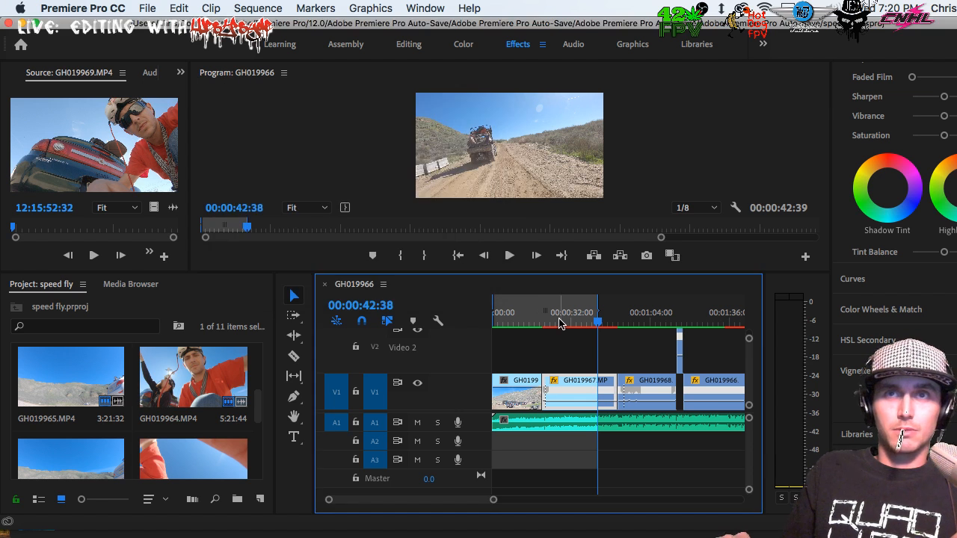
Play back the second GH019967.MP4 part up to about 00:00:33:52.
scroll(562, 319, "up", 2)
left_click(524, 314)
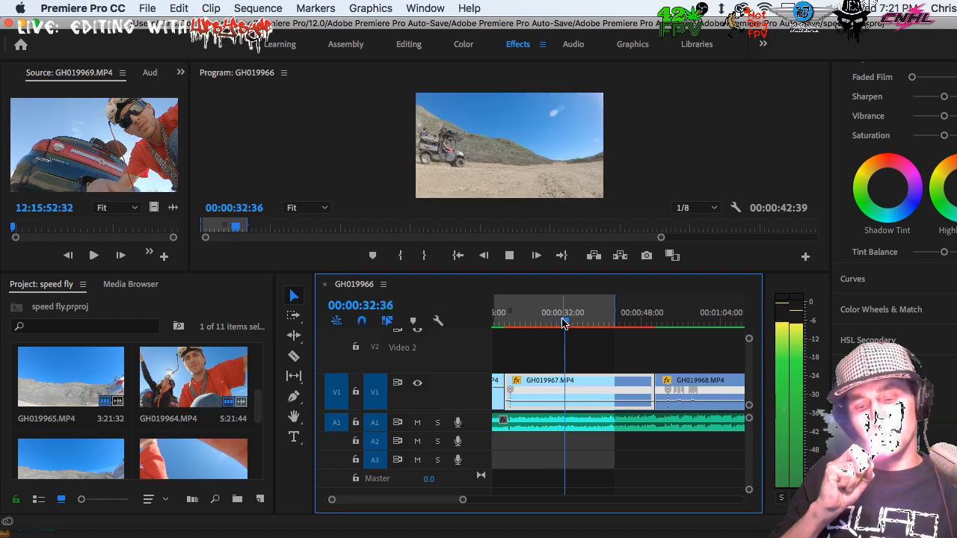
key("space")
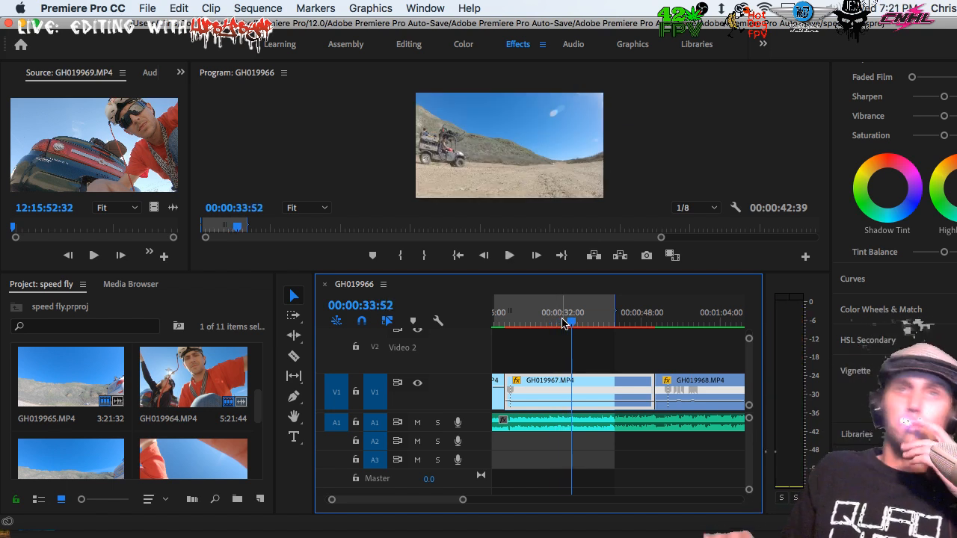
Move the playhead to 00:00:49:08 and add a speed keyframe near the end of GH019967.MP4 with the Pen tool.
left_click(647, 317)
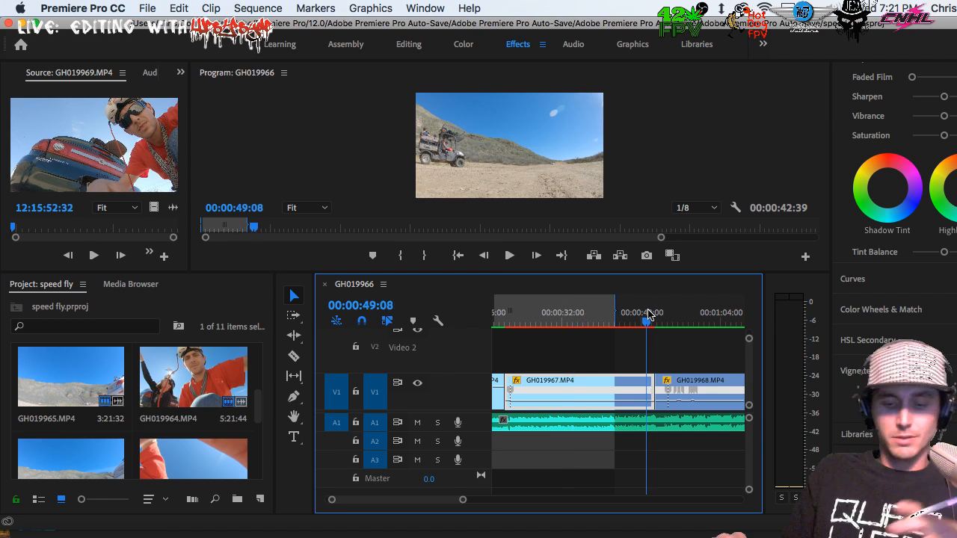
key("equal")
key("equal")
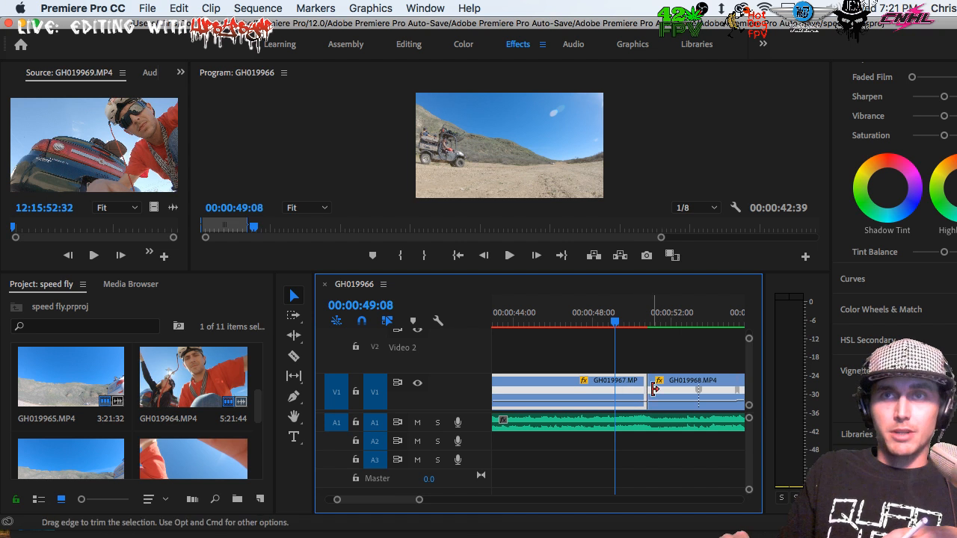
key("equal")
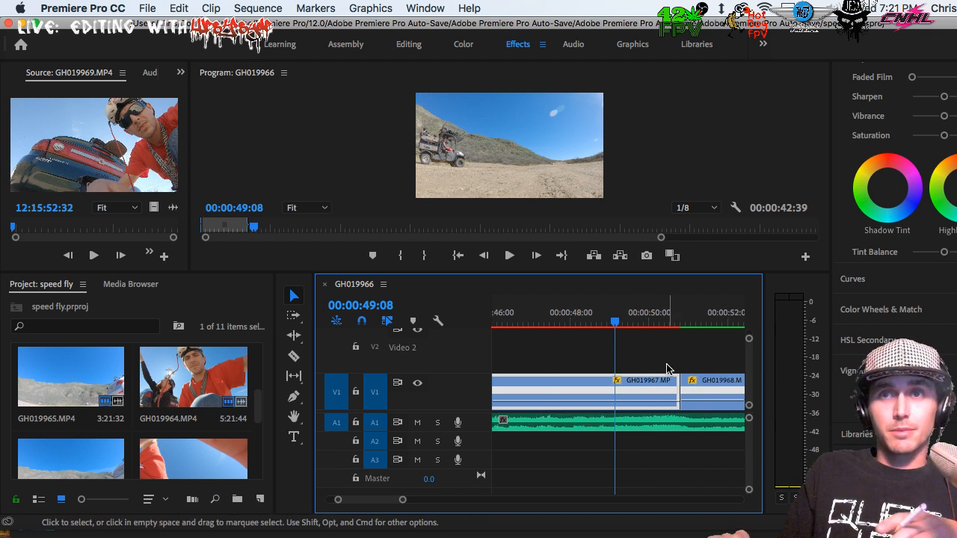
key("p")
left_click(666, 403)
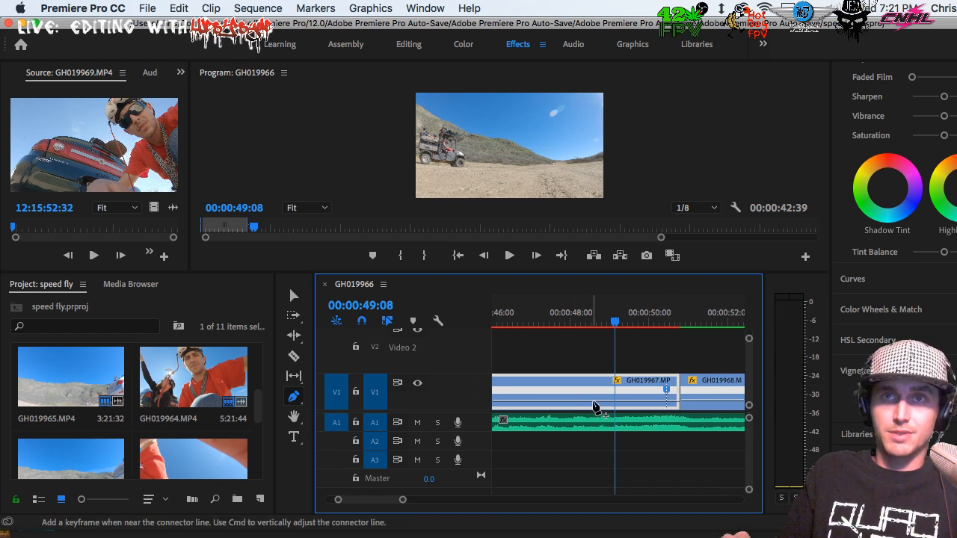
Raise the speed after the new keyframe to about 299% and spread the keyframe into a gradual speed ramp.
key("v")
mouse_move(673, 401)
left_mouse_down()
mouse_move(677, 419)
mouse_move(677, 406)
left_mouse_up()
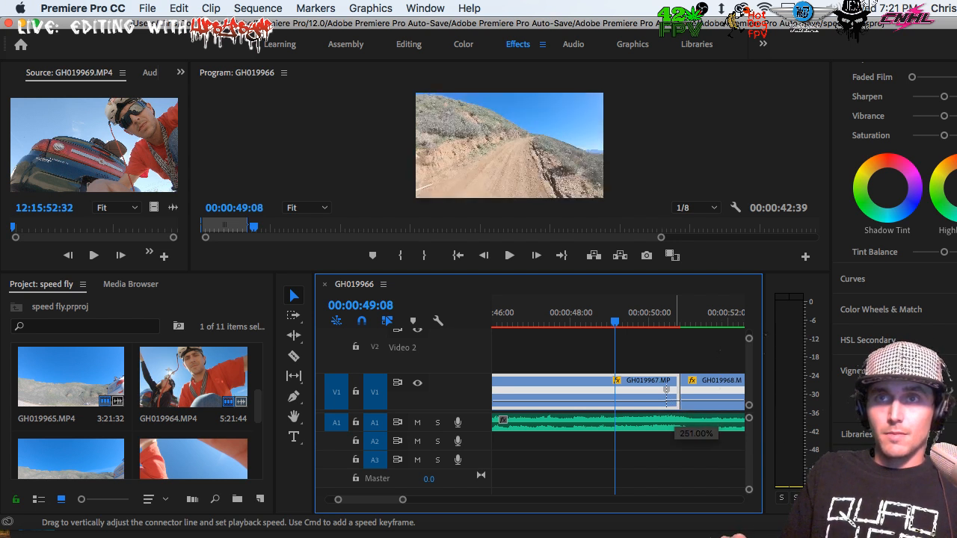
left_click_drag(677, 405, 677, 404)
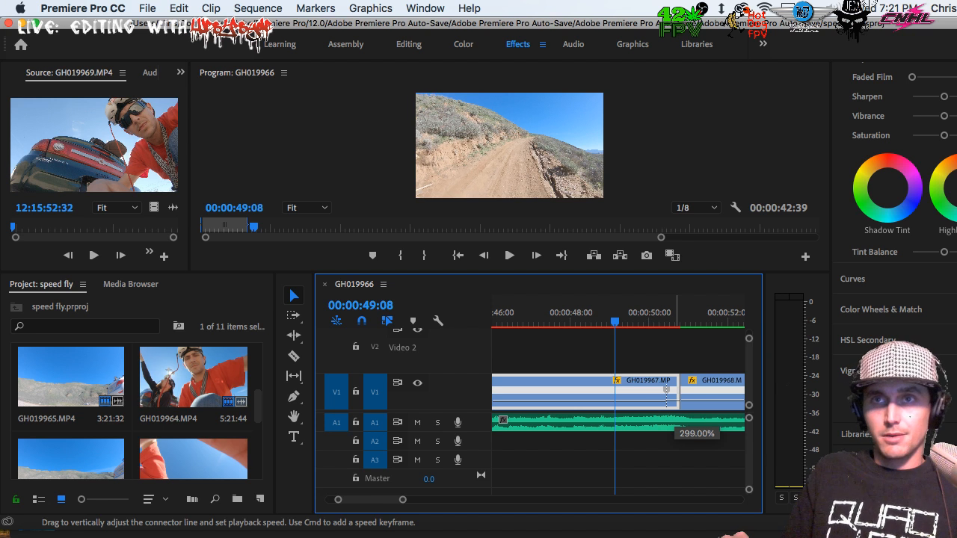
left_click_drag(666, 389, 678, 395)
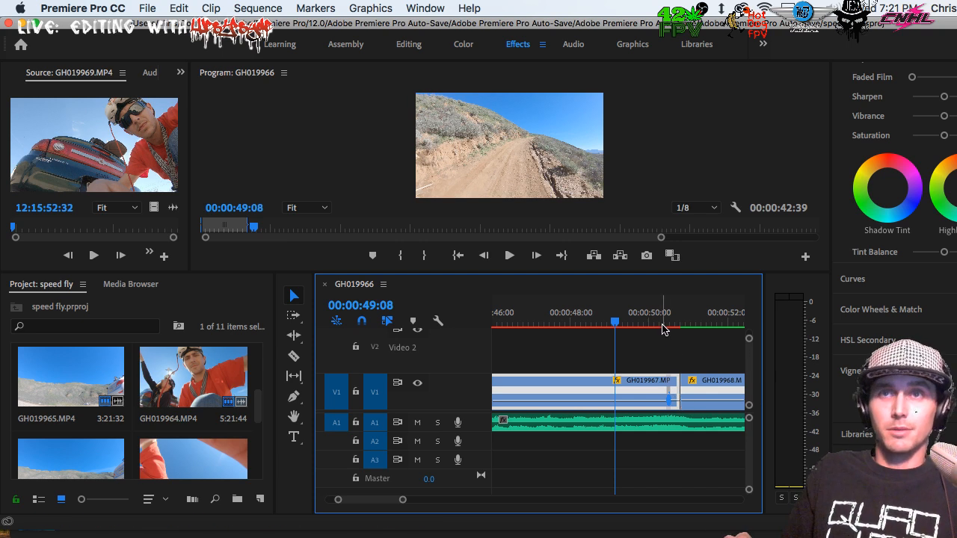
Set an In point at 00:00:49:08 and an Out point at 00:00:51:51, and render the previews for that range.
key("i")
left_click(722, 312)
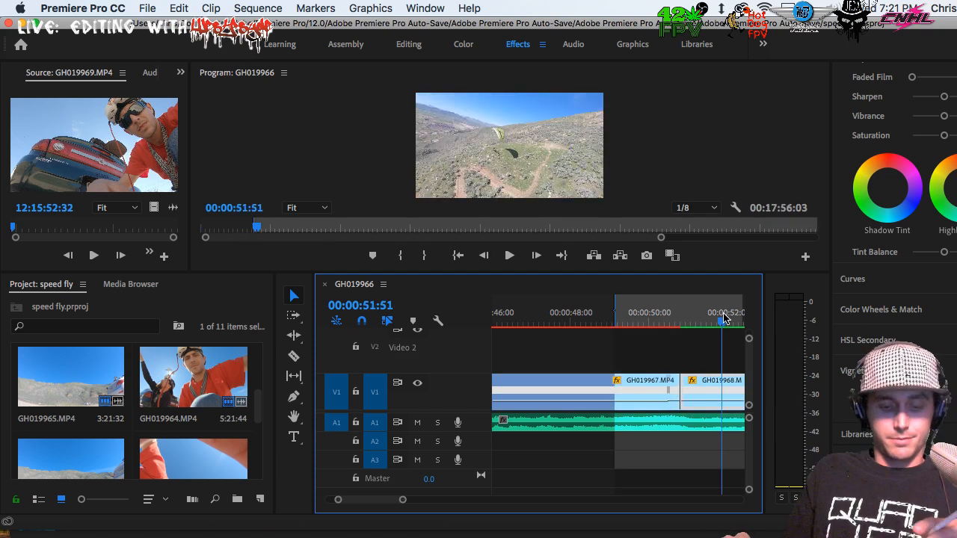
key("o")
key("Return")
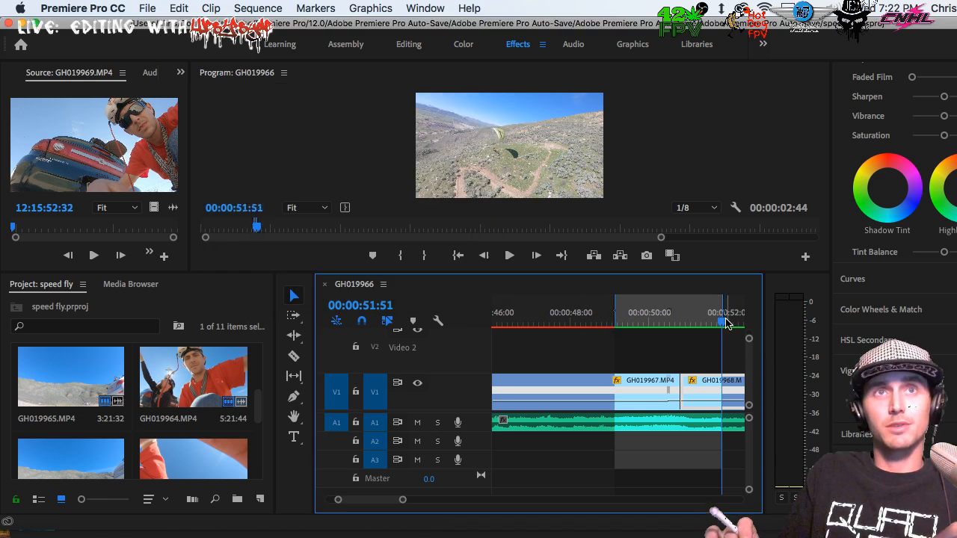
Play back the rendered speed ramp and the cut from GH019967.MP4 to GH019968.MP4 several times.
key("space")
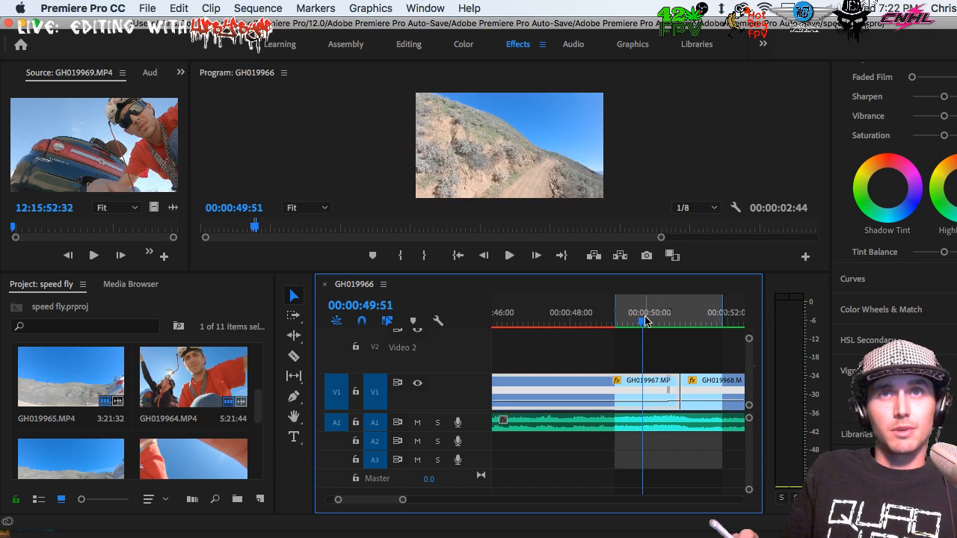
key("space")
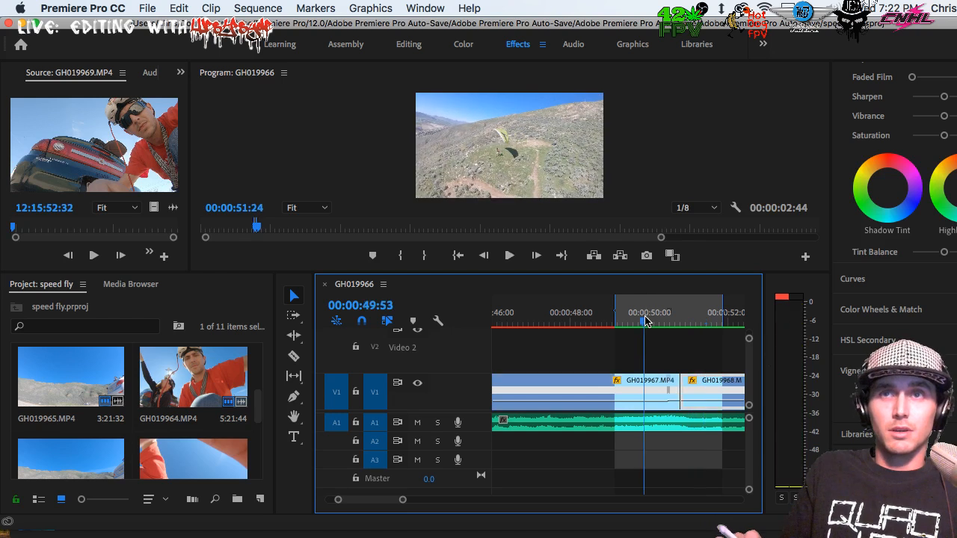
key("space")
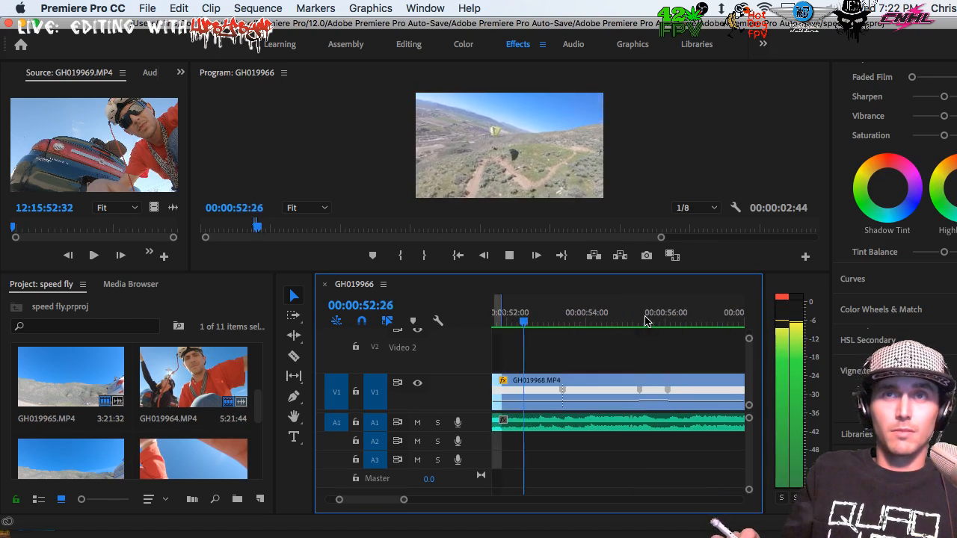
key("space")
key("minus")
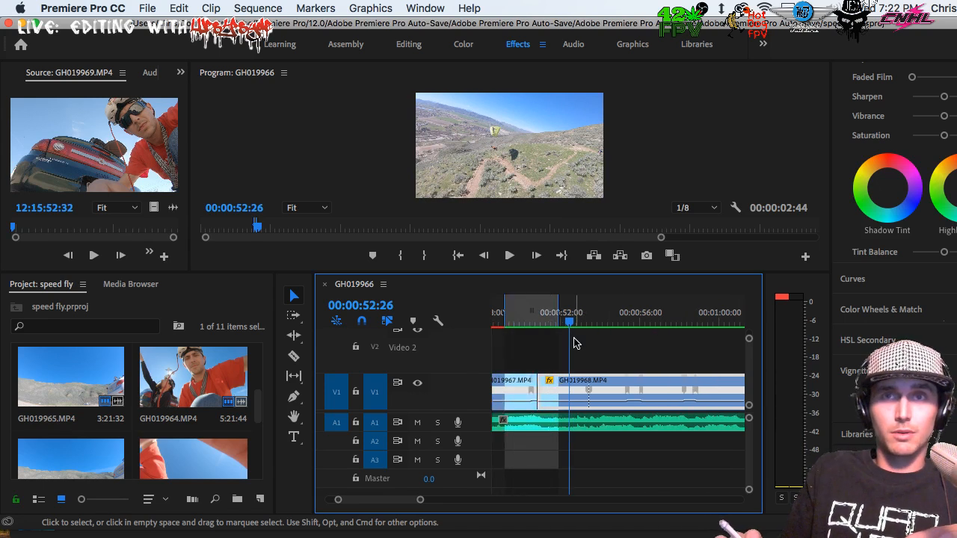
left_click(515, 320)
key("space")
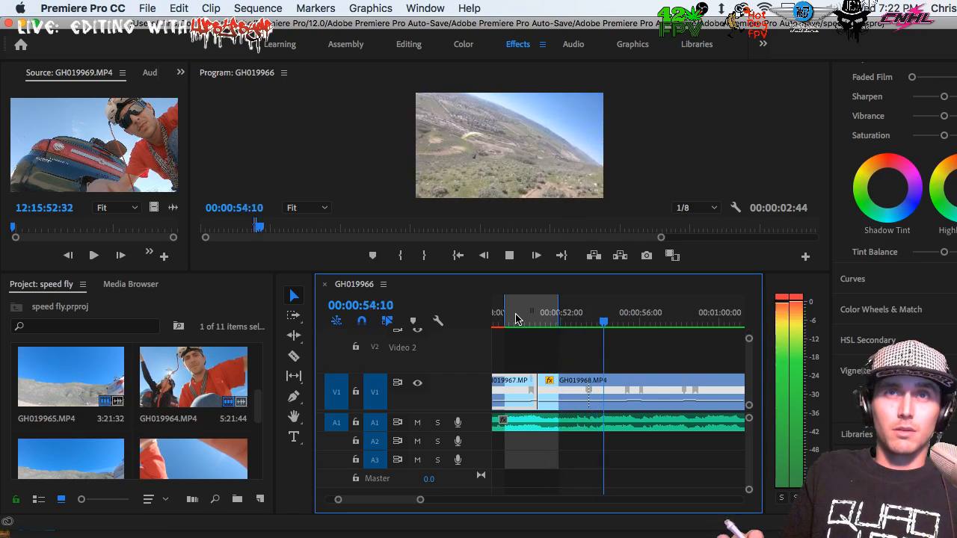
key("space")
left_click(515, 319)
key("space")
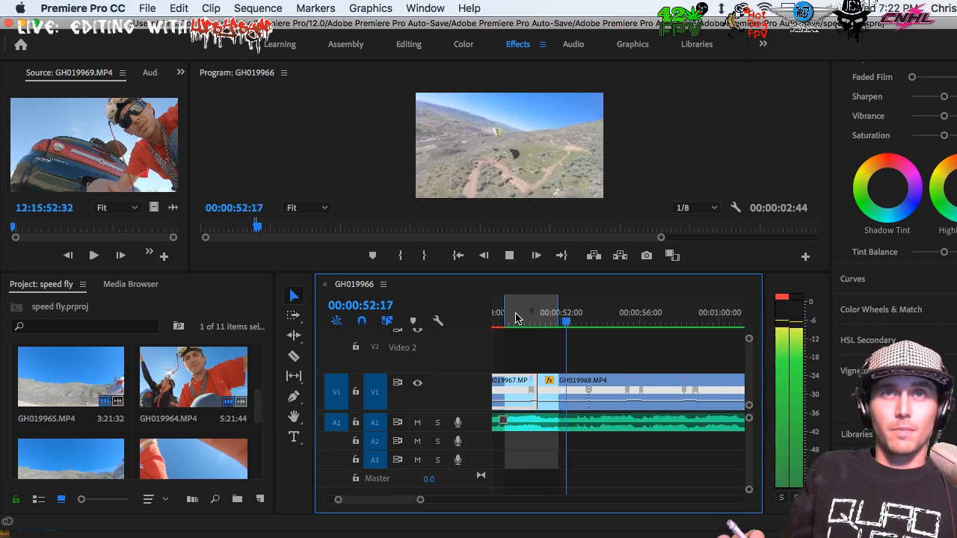
key("space")
Return the playhead to the start of the sequence at 00:00:00:00.
key("minus")
key("minus")
key("minus")
key("minus")
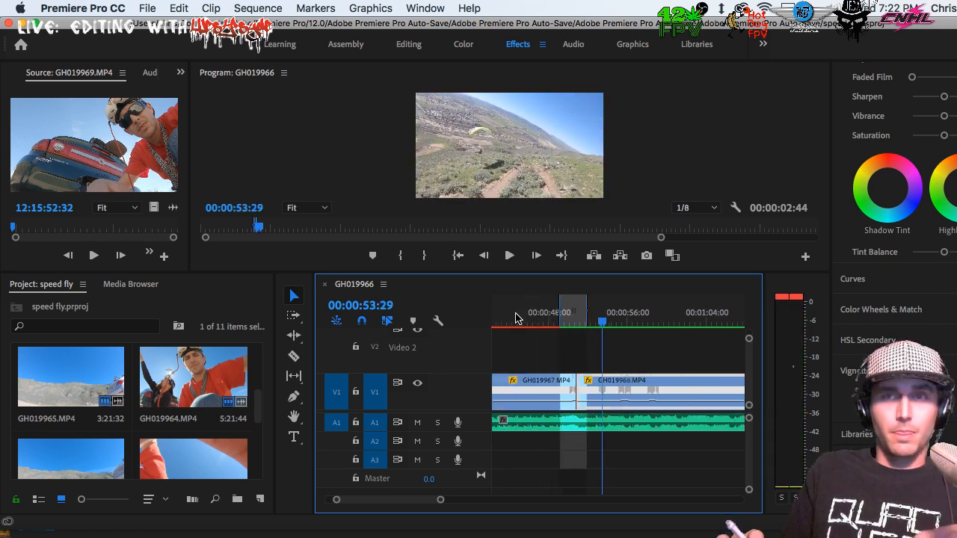
left_click(501, 319)
left_click_drag(502, 319, 462, 331)
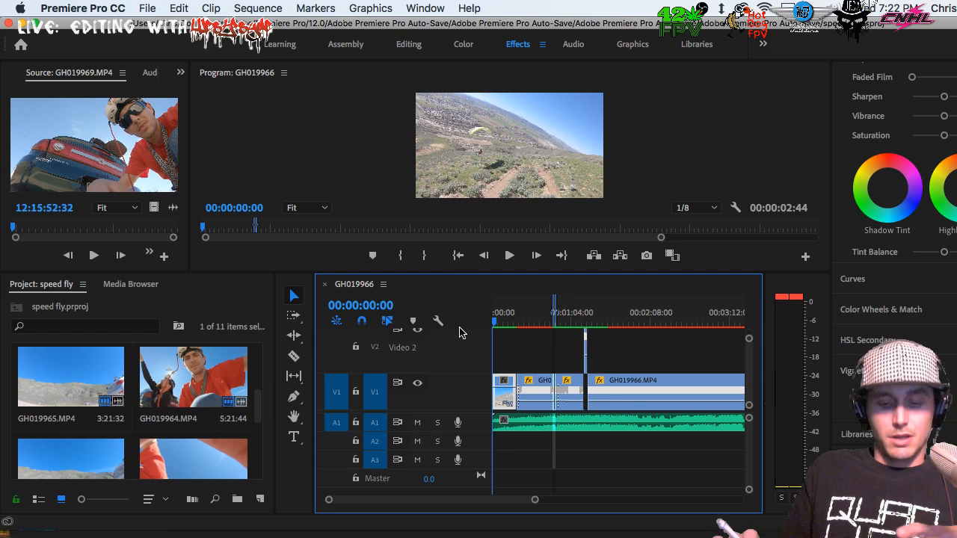
key("equal")
scroll(527, 365, "up", 2)
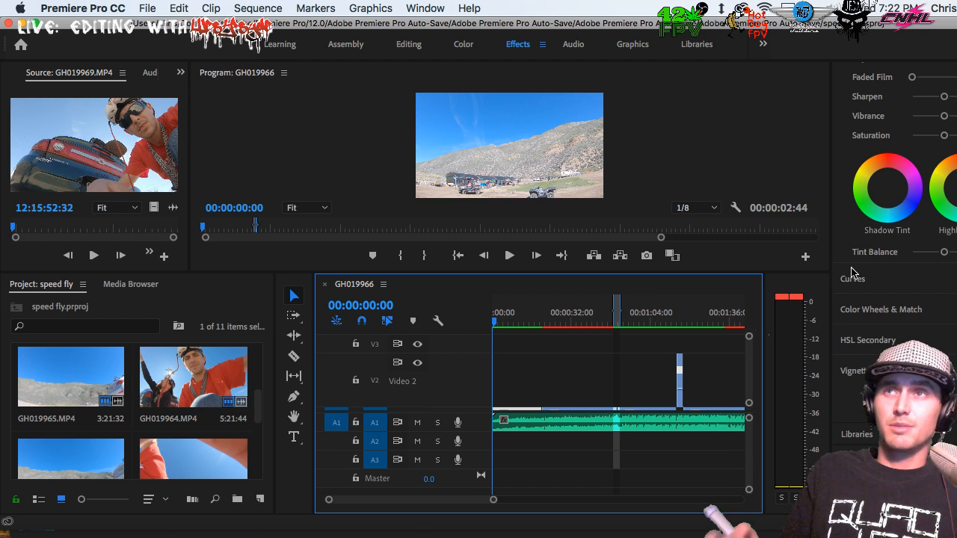
Create an adjustment layer in the project at 2704 × 1520, 59.94 fps Non-Drop-Frame, with square pixels.
scroll(871, 284, "up", 10)
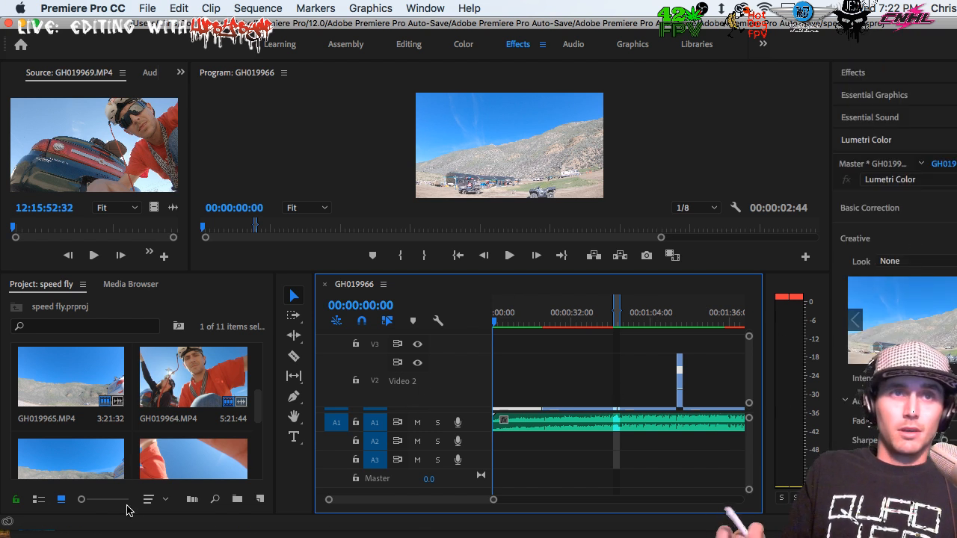
scroll(147, 437, "down", 5)
left_click(185, 416)
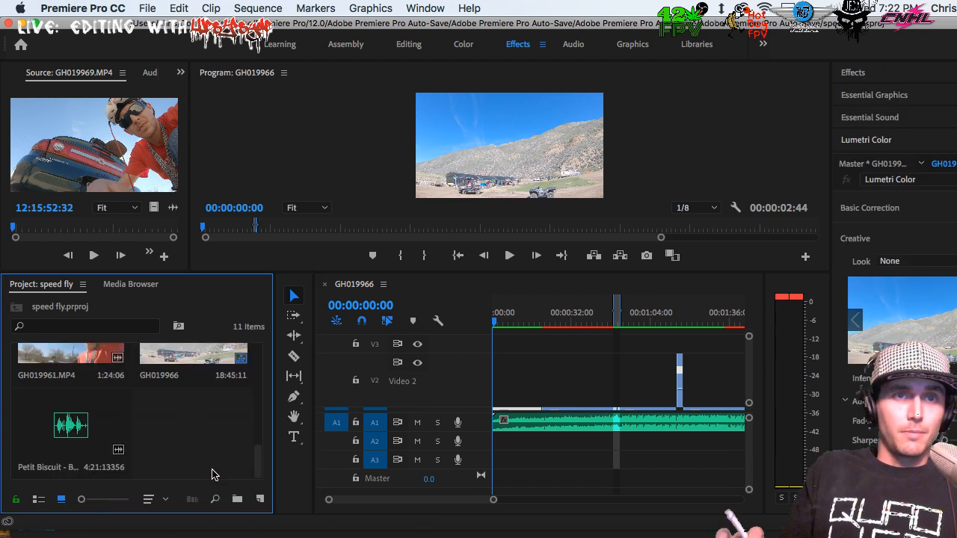
left_click(259, 499)
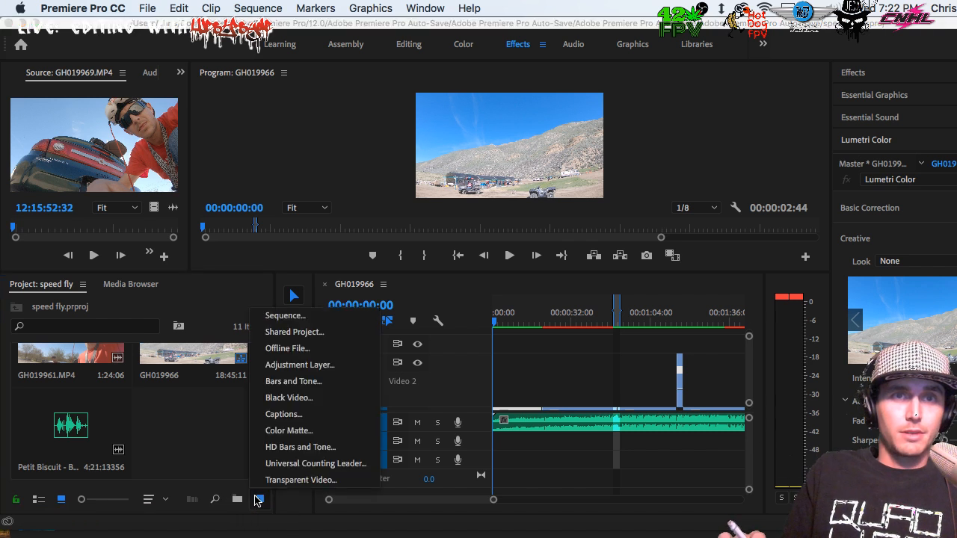
left_click(324, 366)
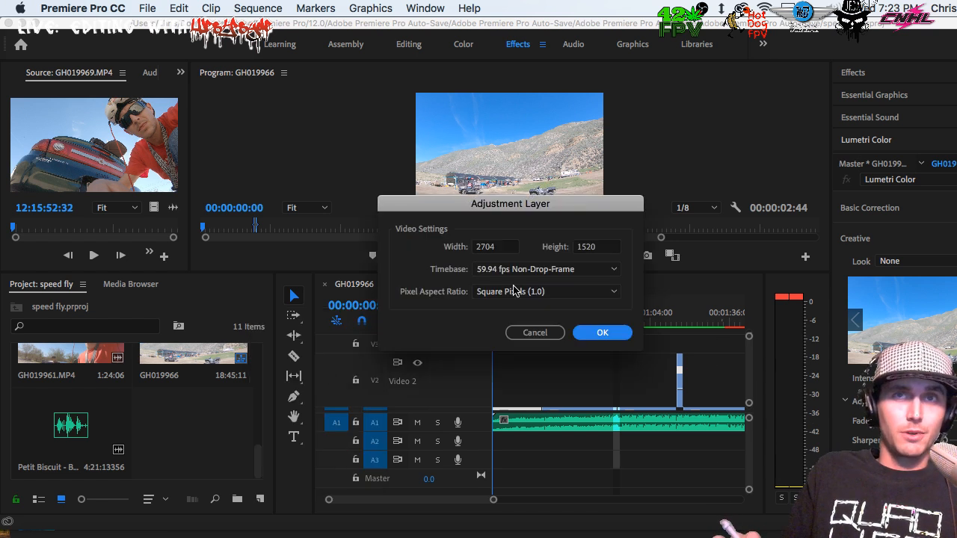
left_click(601, 332)
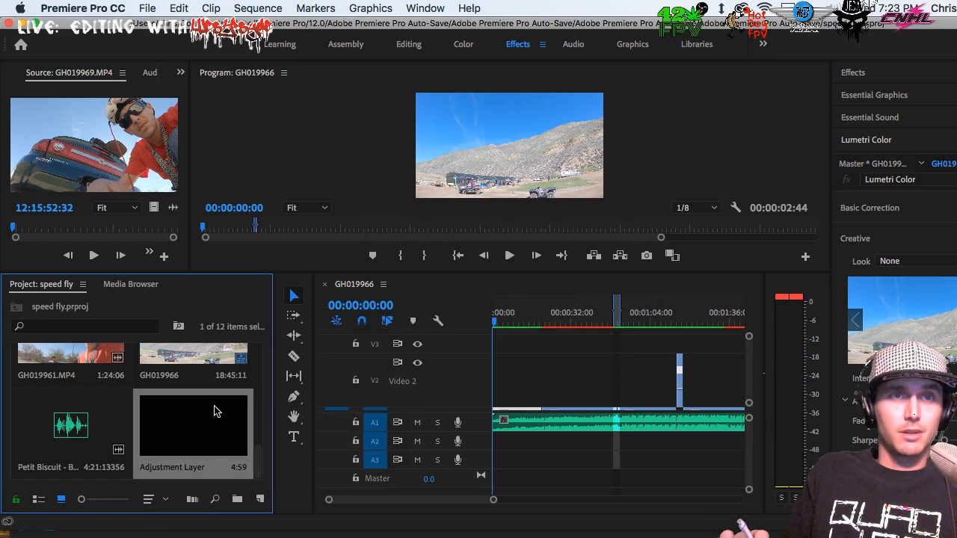
Place the adjustment layer on track V3 at the sequence start and apply the Crop video effect to it.
left_click_drag(219, 412, 516, 344)
left_click(878, 77)
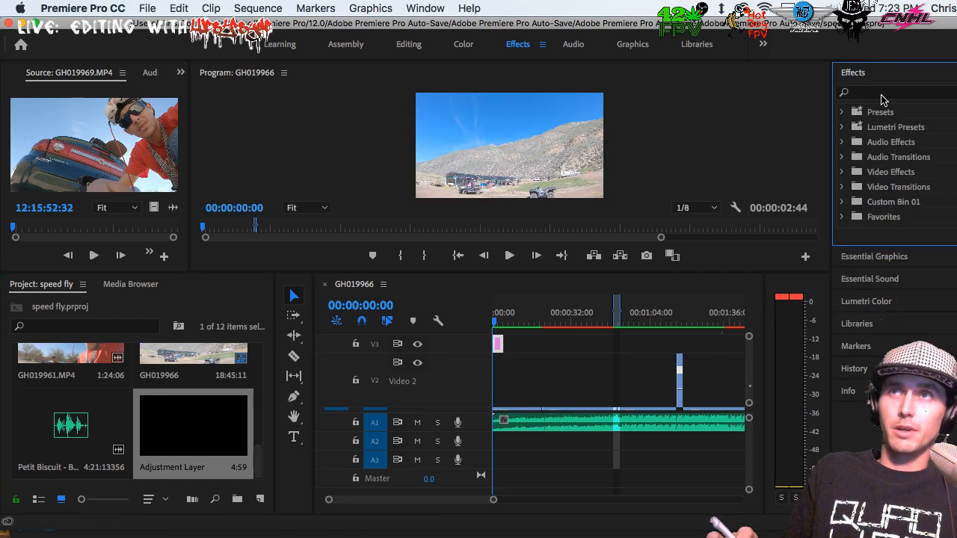
left_click(881, 92)
type("crop")
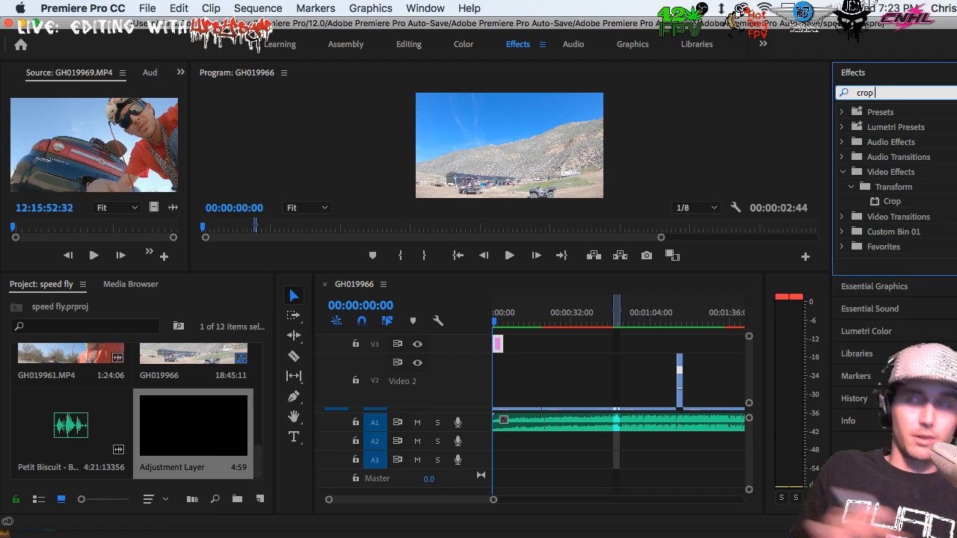
left_click_drag(907, 197, 497, 345)
Play the opening to find where the layer should end, and trim the adjustment layer's end to 00:00:02:52.
key("equal")
key("equal")
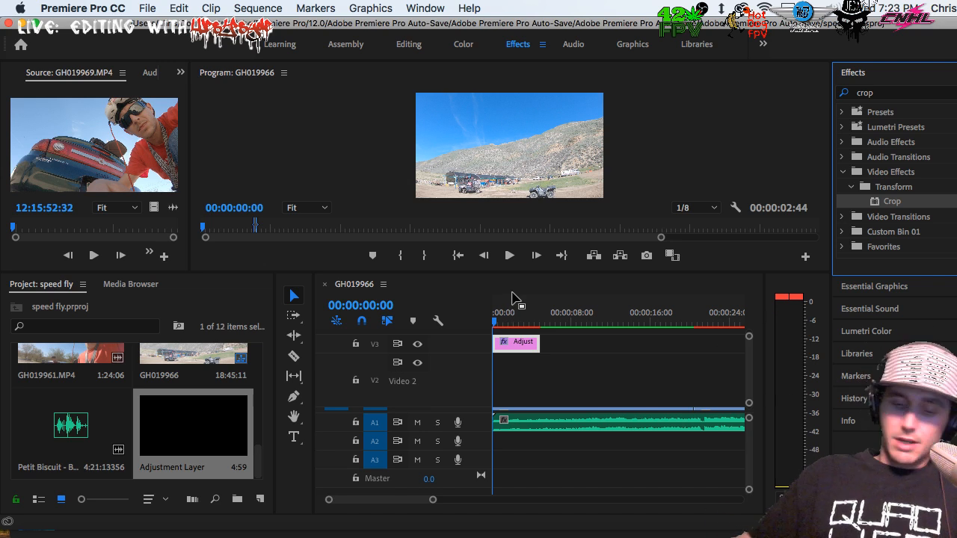
key("space")
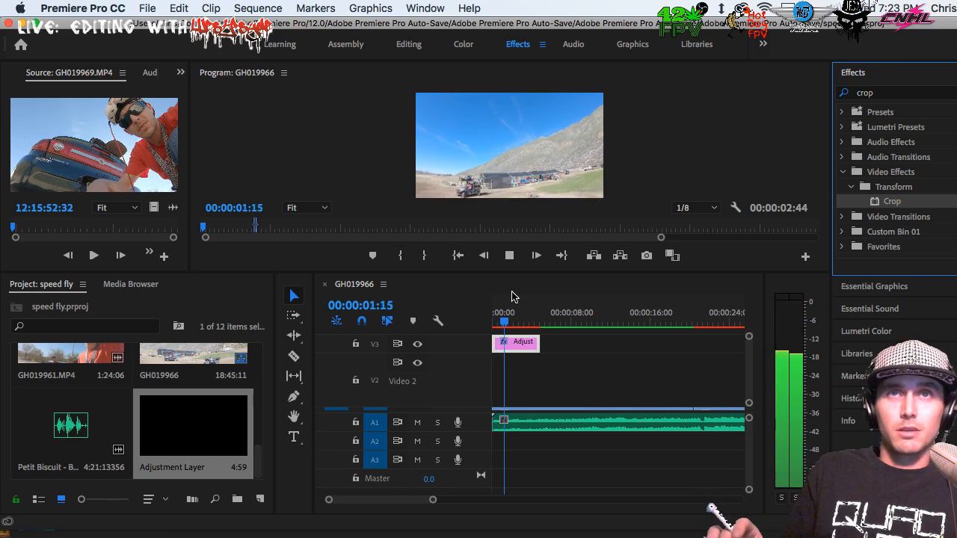
key("space")
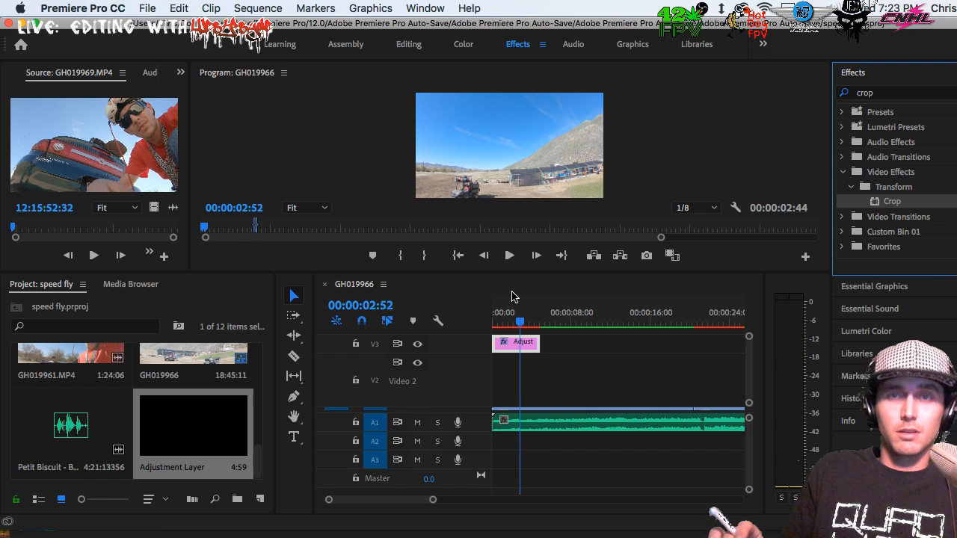
left_click_drag(538, 342, 517, 343)
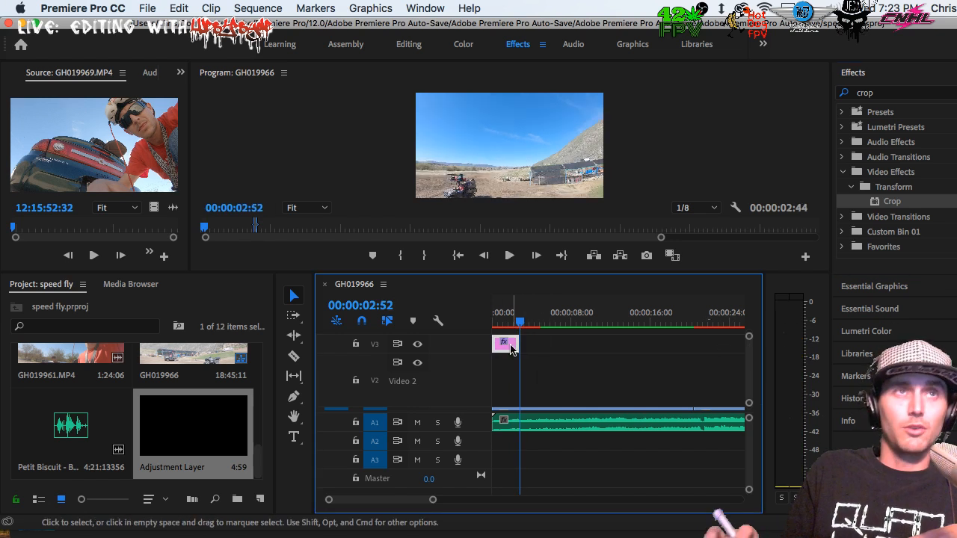
Widen the source monitor area and show the adjustment layer's Crop settings in Effect Controls.
left_click_drag(188, 108, 288, 120)
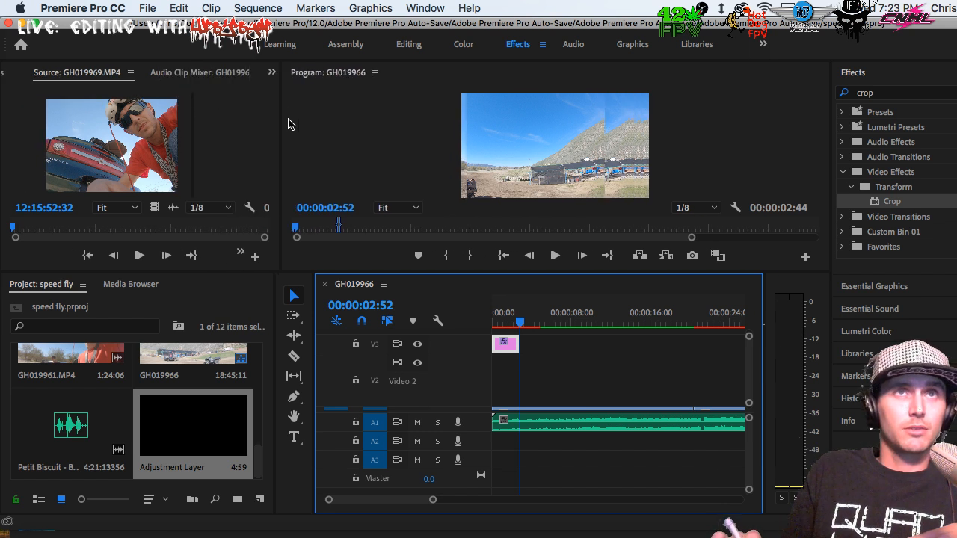
left_click(272, 72)
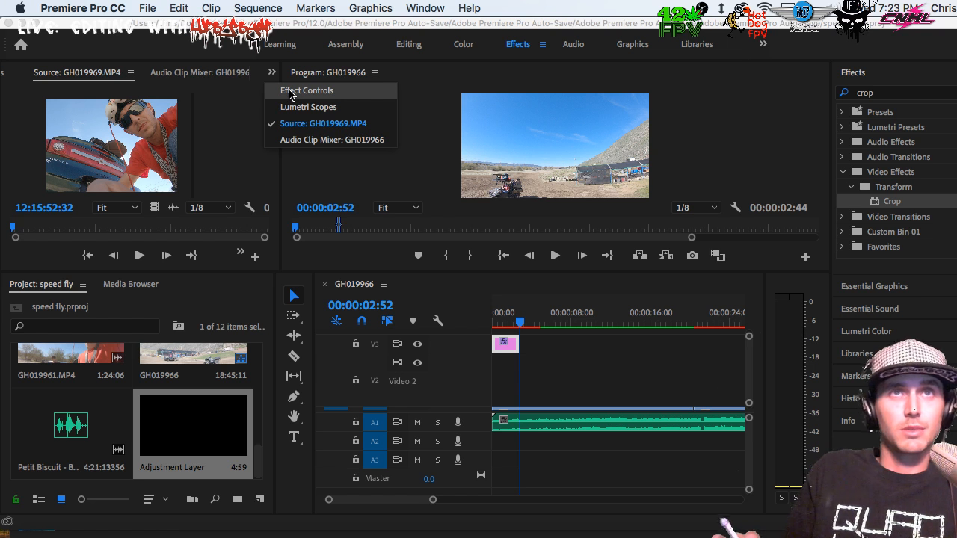
left_click(291, 93)
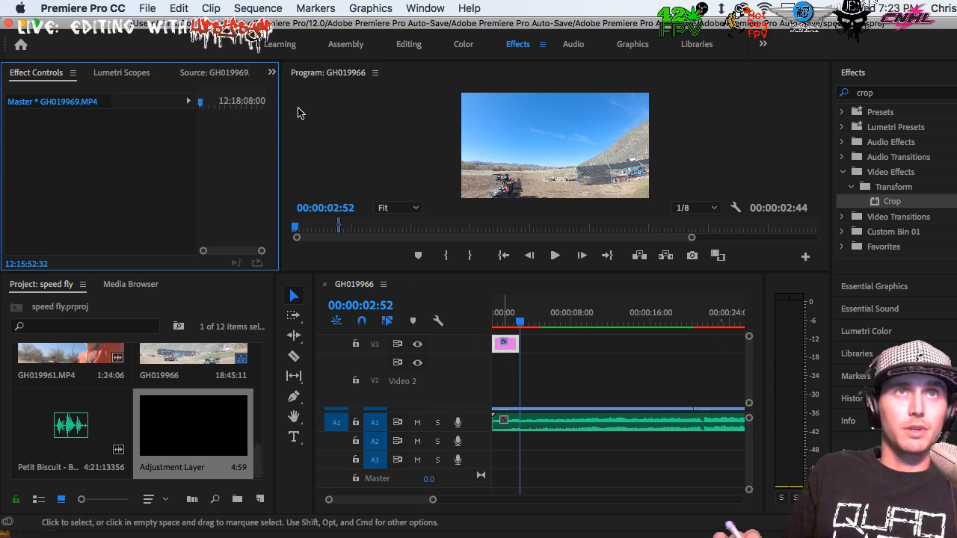
left_click(504, 343)
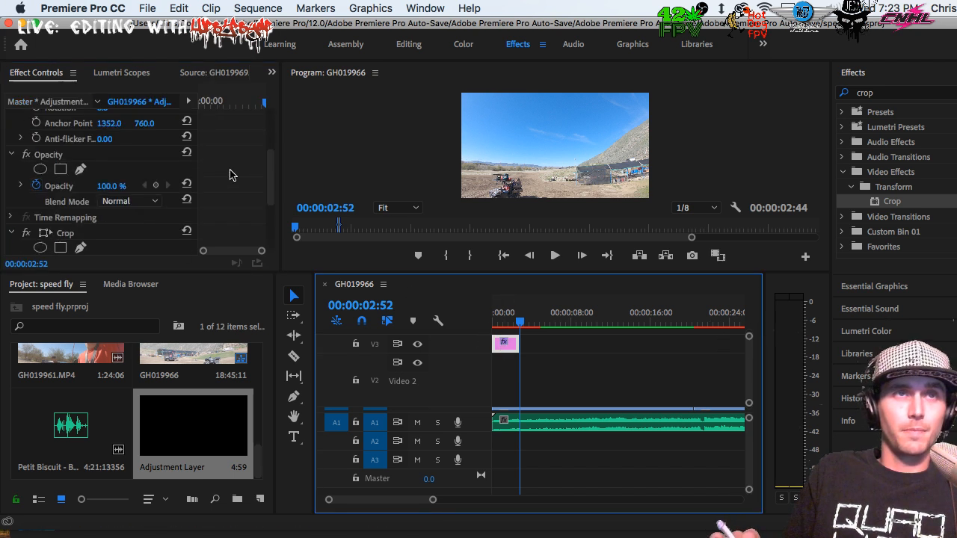
scroll(231, 175, "down", 5)
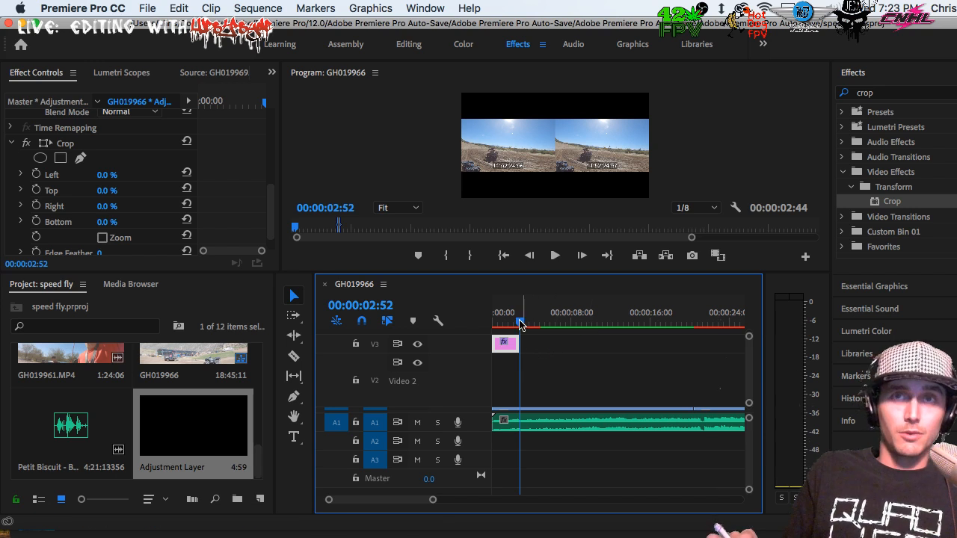
At 00:00:00:00, set the Crop effect's Top and Bottom to 50% and enable keyframing for both.
left_click_drag(520, 325, 493, 325)
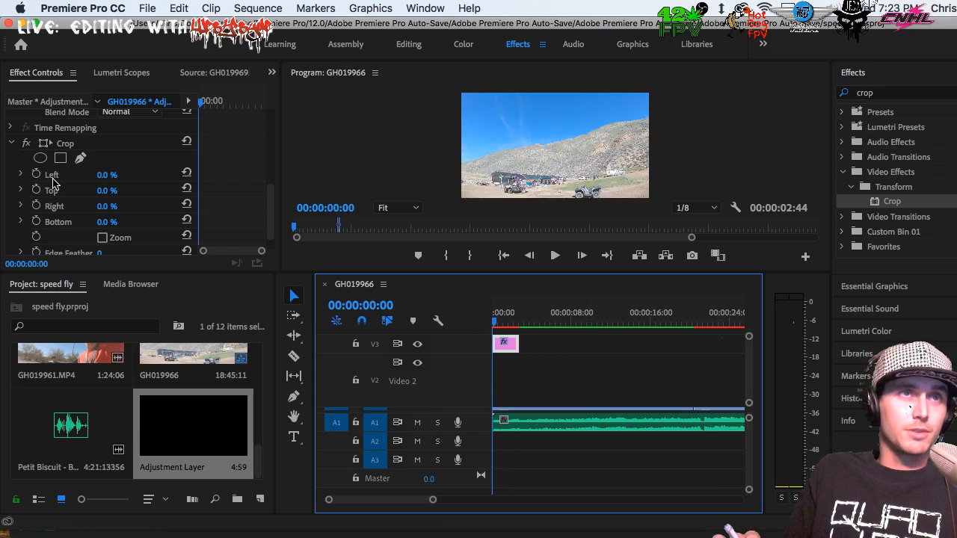
left_click(107, 189)
type("5")
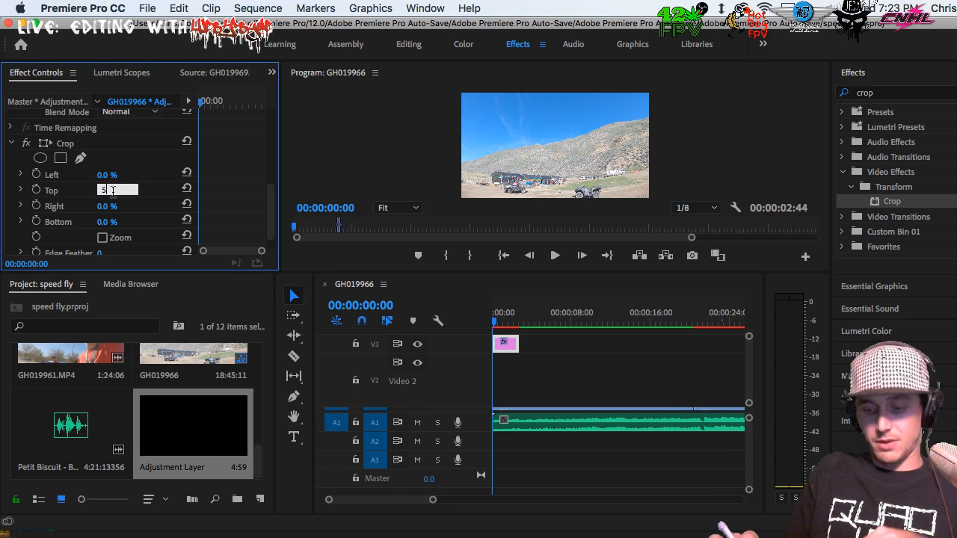
type("0")
key("Return")
left_click(105, 222)
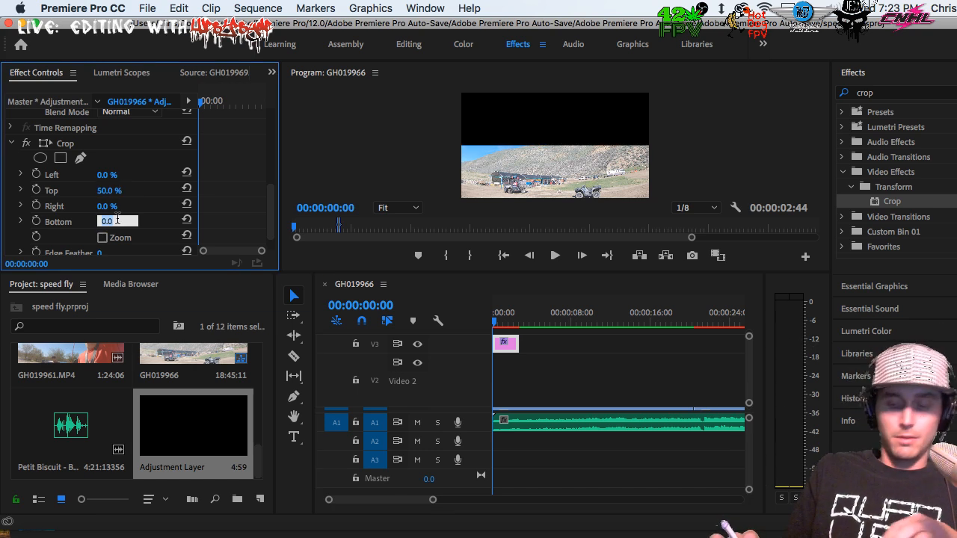
type("50")
key("Return")
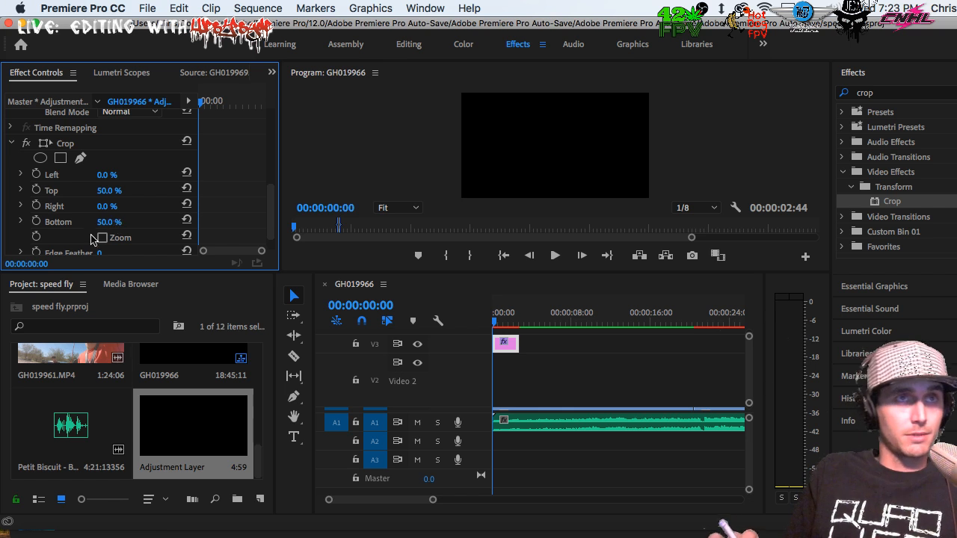
left_click(36, 221)
left_click(36, 190)
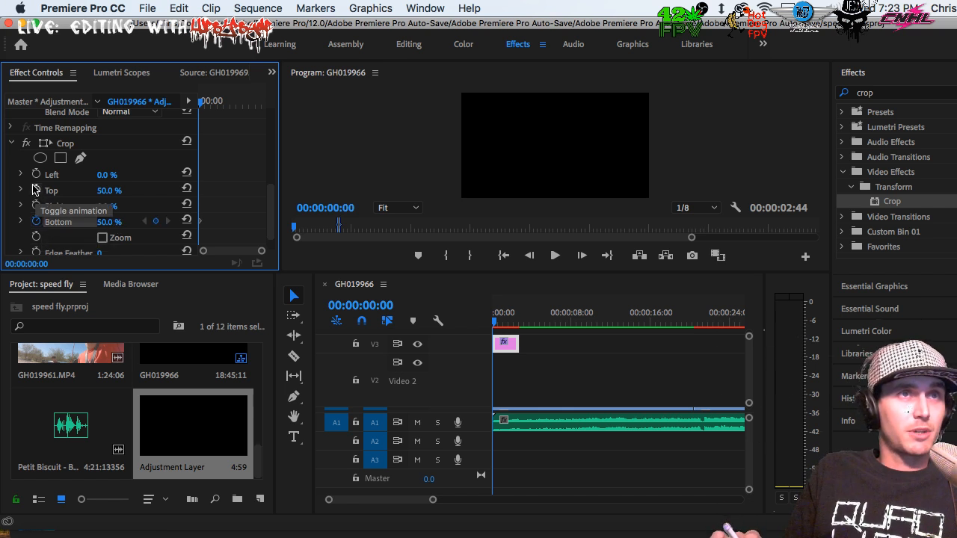
At 00:00:02:25, add Crop keyframes for Top and Bottom and set both values to 0%.
left_click(518, 314)
left_click_drag(518, 313, 514, 323)
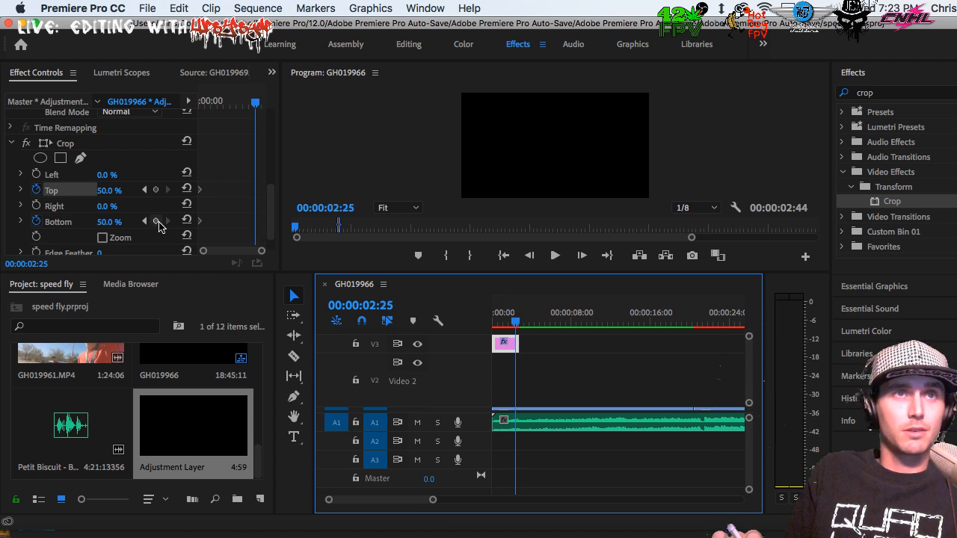
left_click(157, 221)
left_click(155, 190)
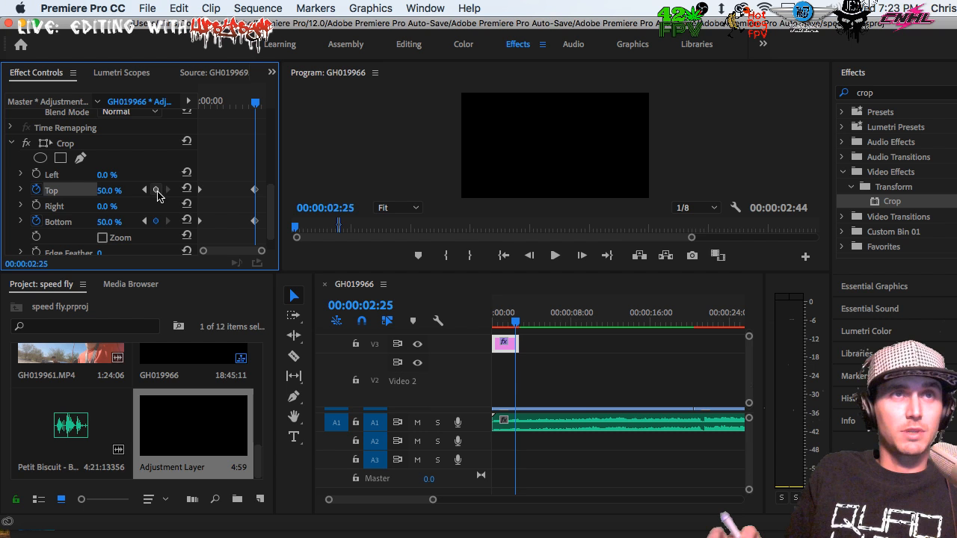
left_click(109, 222)
type("0")
key("Return")
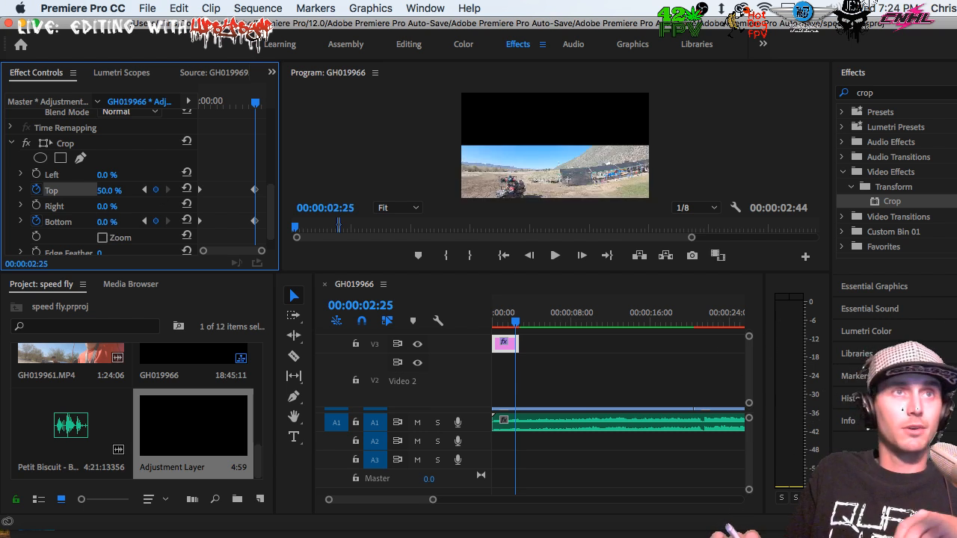
left_click(112, 189)
type("0")
key("Return")
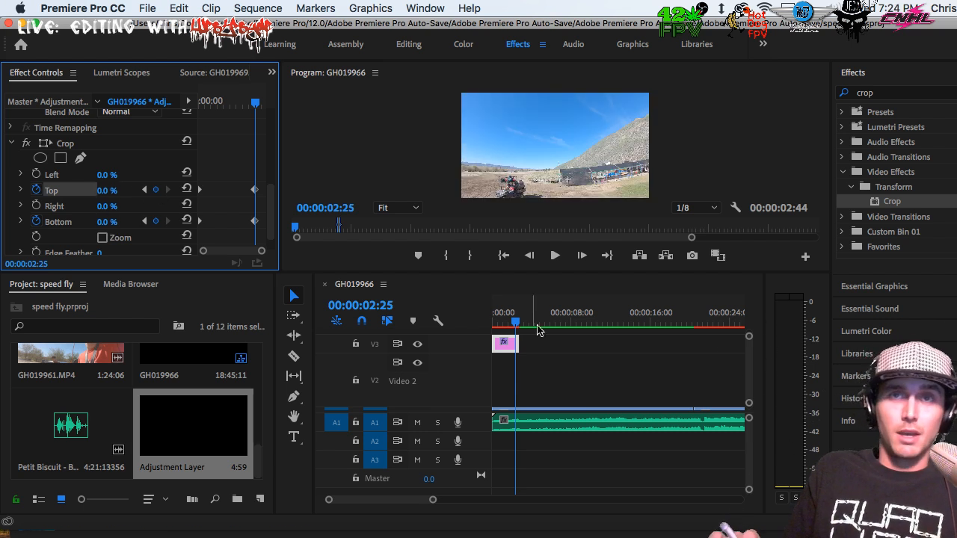
Mark an In point at 00:00:00:00 and an Out point at 00:00:02:57, and render the previews for that range.
left_click_drag(515, 324, 470, 334)
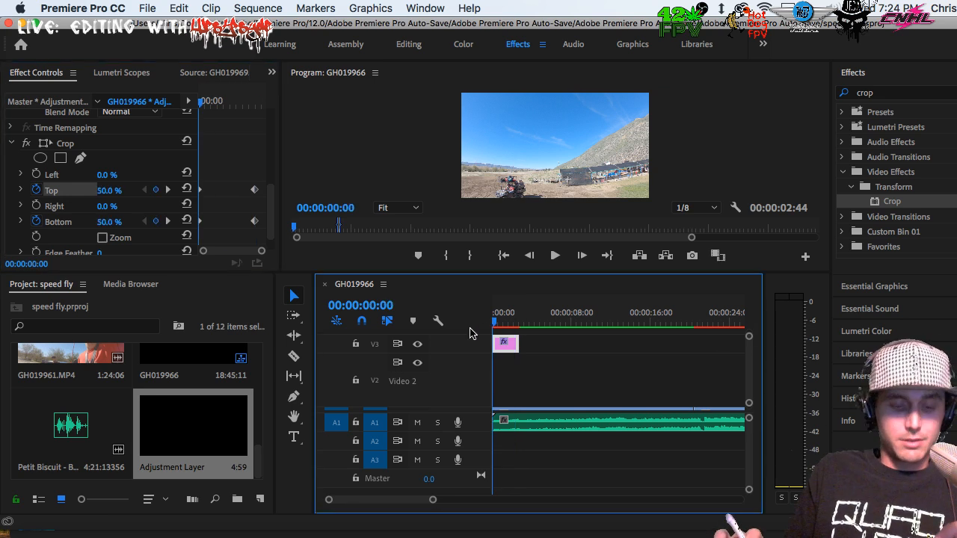
left_click_drag(527, 318, 523, 319)
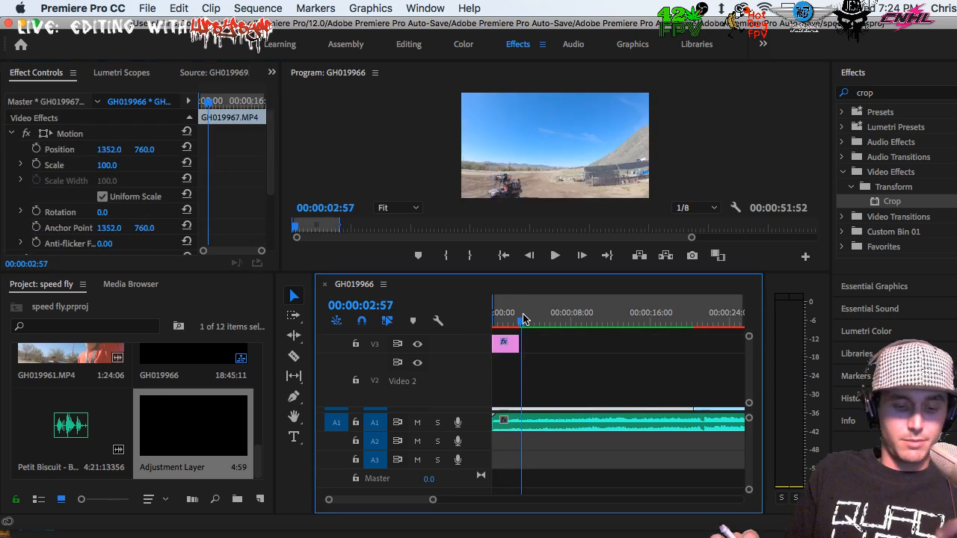
key("o")
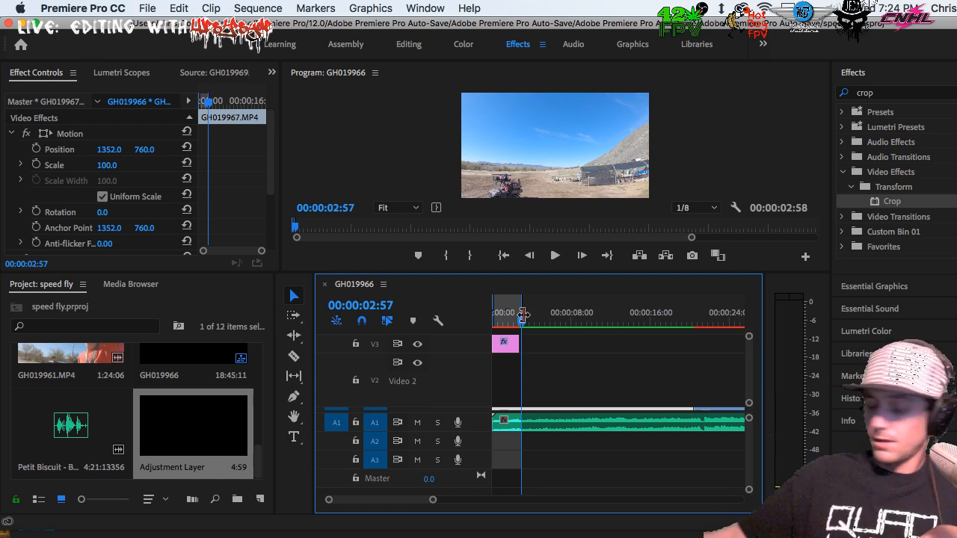
key("Return")
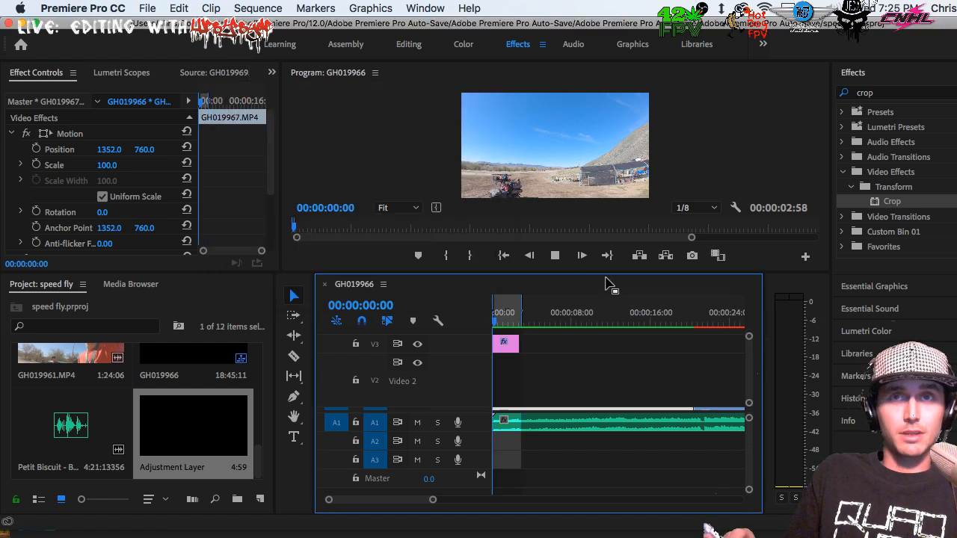
Play back the rendered crop reveal from the start of the sequence.
left_click(555, 254)
left_click_drag(502, 324, 457, 335)
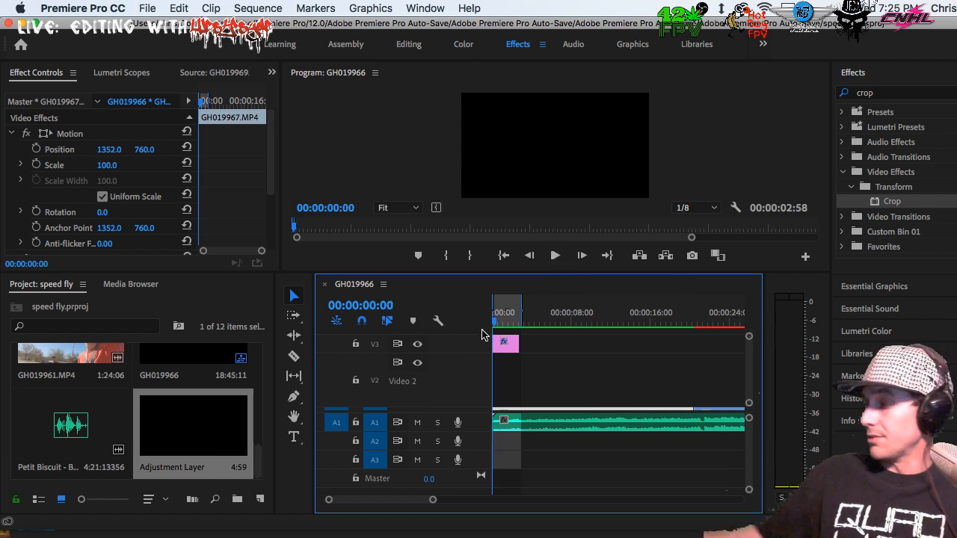
key("space")
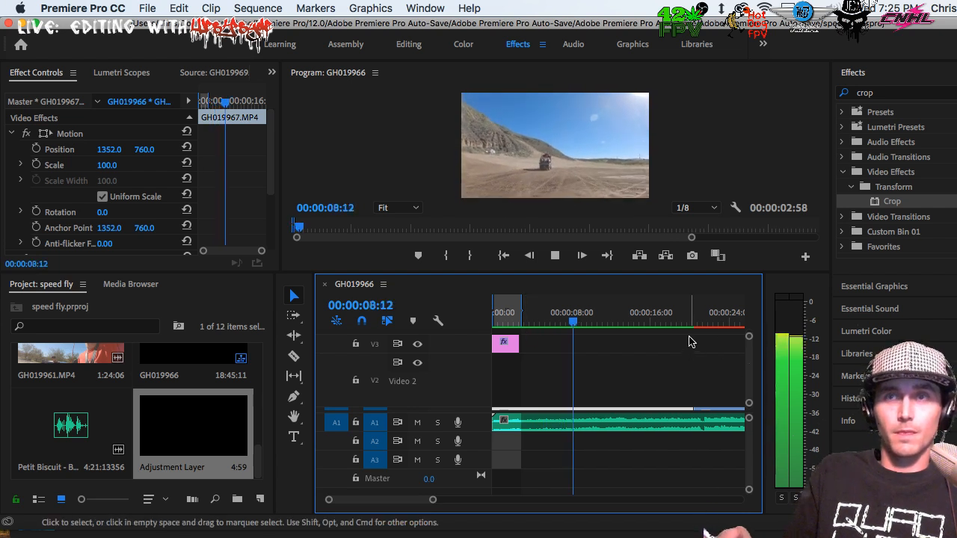
key("space")
Move the playhead to 00:00:49:15, just before the cut from GH019967.MP4 to GH019968.MP4.
key("minus")
key("minus")
key("minus")
left_click_drag(570, 322, 553, 319)
key("equal")
key("equal")
key("equal")
key("equal")
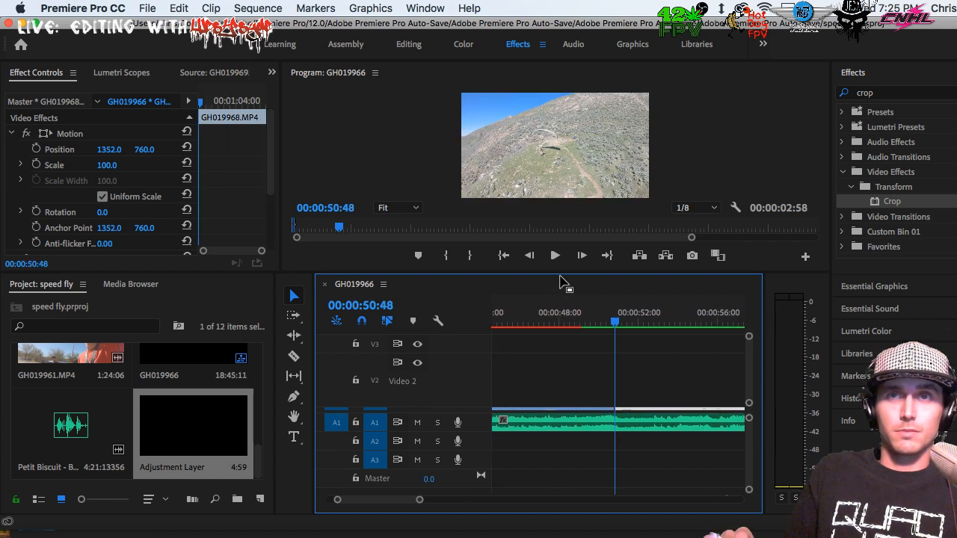
scroll(583, 318, "down", 3)
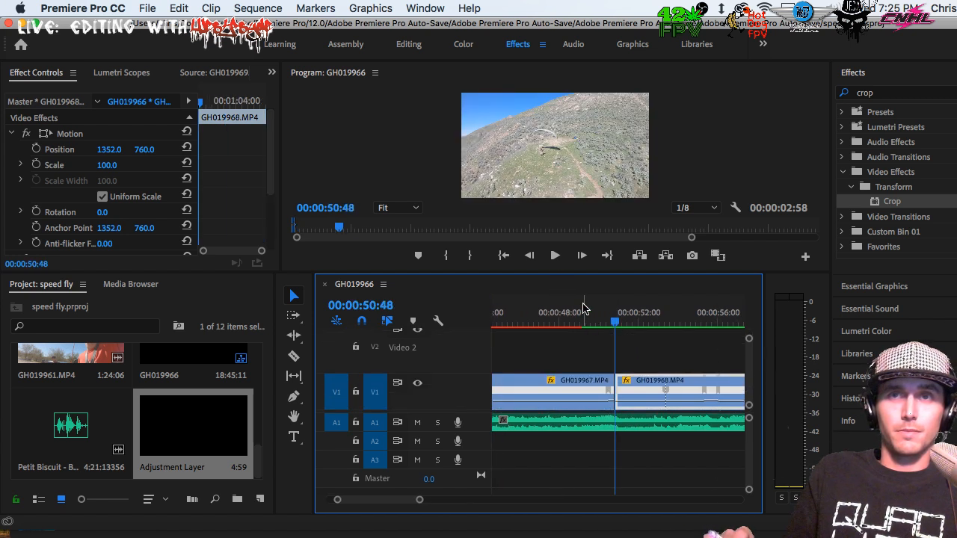
left_click_drag(594, 320, 583, 321)
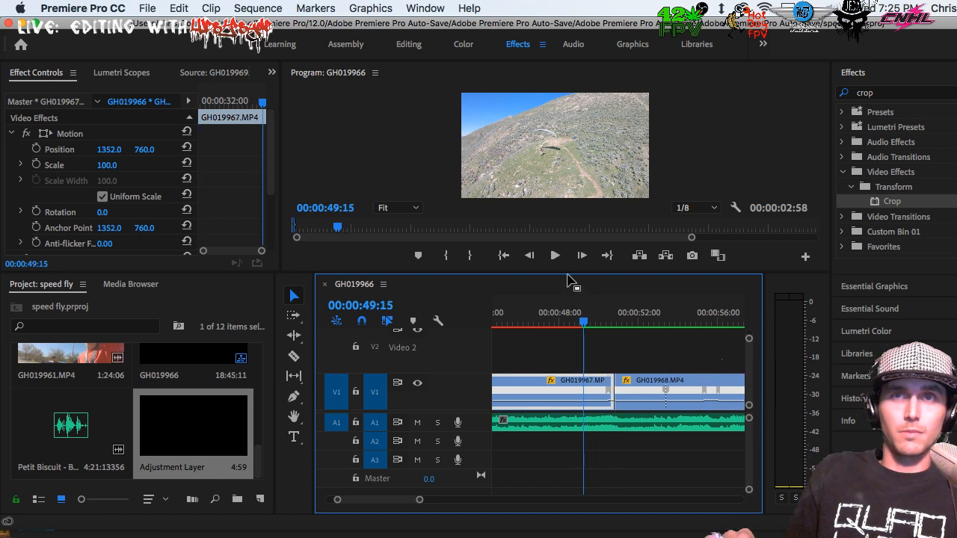
Enlarge the program monitor and play the sequence from 00:00:49:15 to 00:01:06:25 to review the speed ramps.
left_click_drag(566, 274, 566, 459)
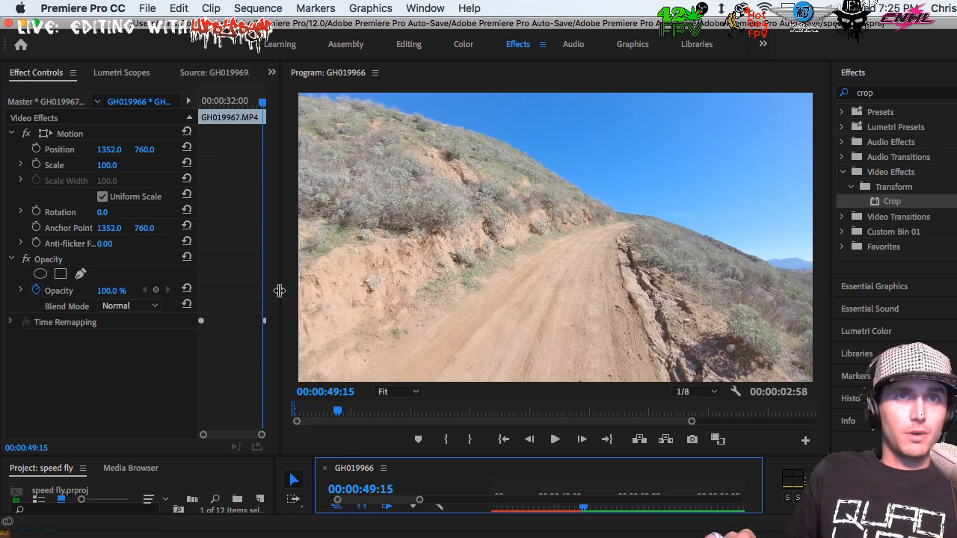
left_click_drag(281, 297, 174, 307)
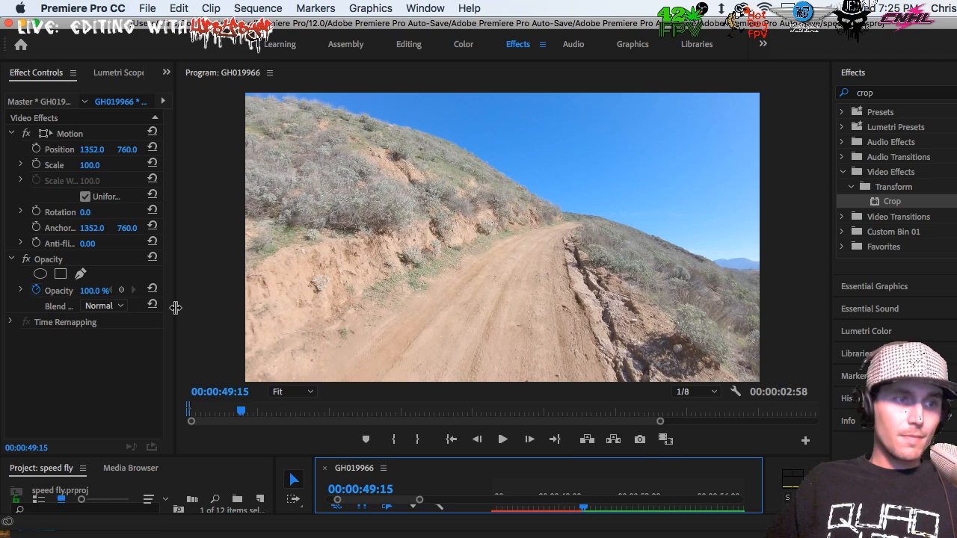
key("space")
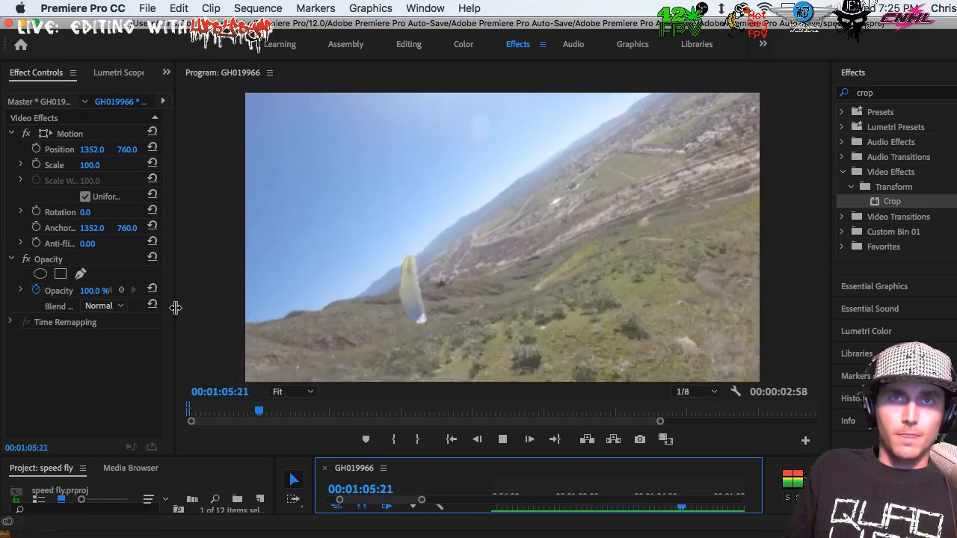
key("space")
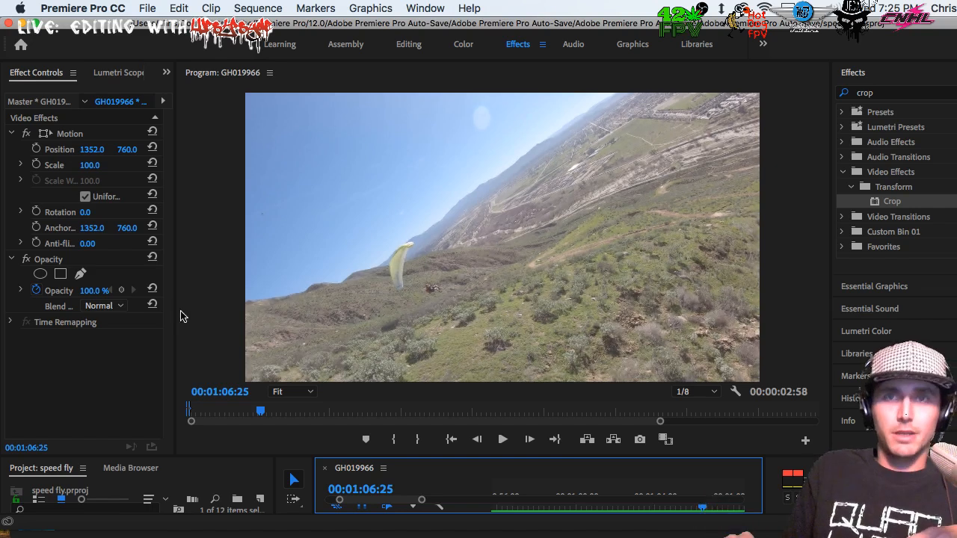
Shrink the program monitor to reveal the timeline tracks and move the playhead to 00:00:57:46 in GH019968.MP4.
left_click_drag(423, 453, 437, 373)
left_click(562, 406)
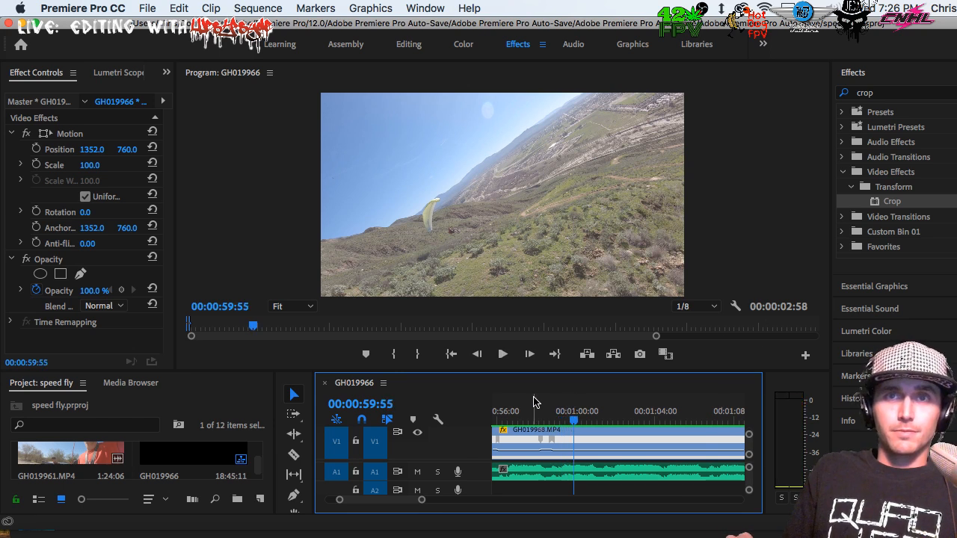
left_click(532, 405)
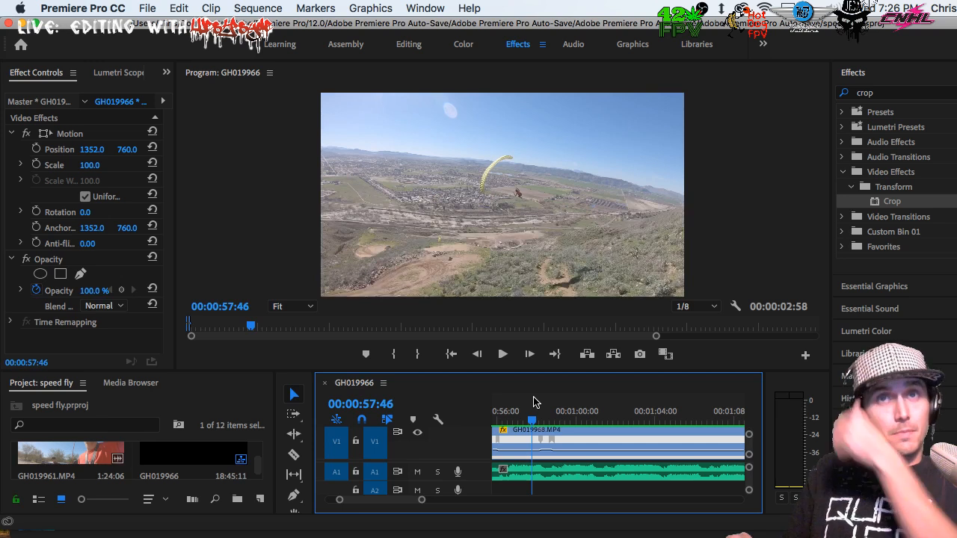
Play the sequence from 00:00:57:46 to 00:01:00:48 and split GH019968.MP4 at that point.
key("space")
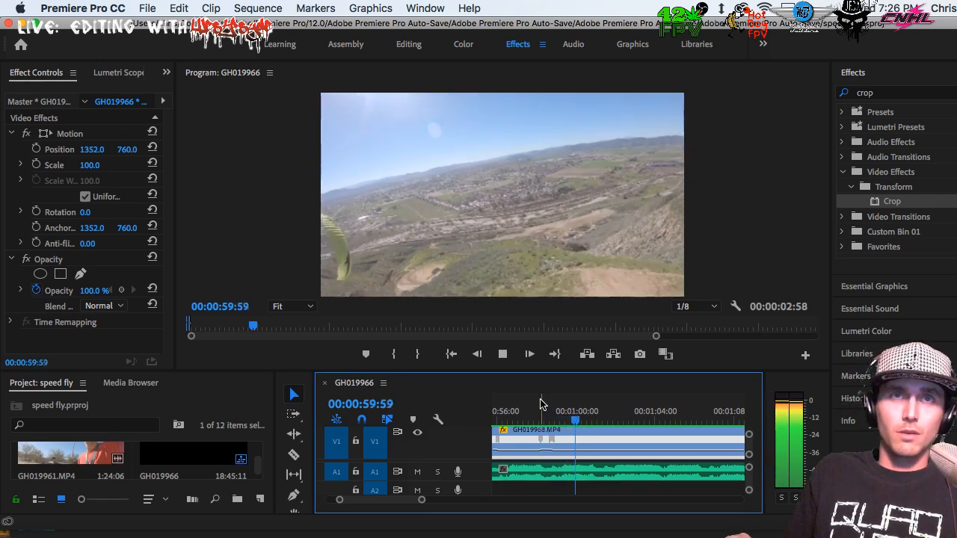
key("space")
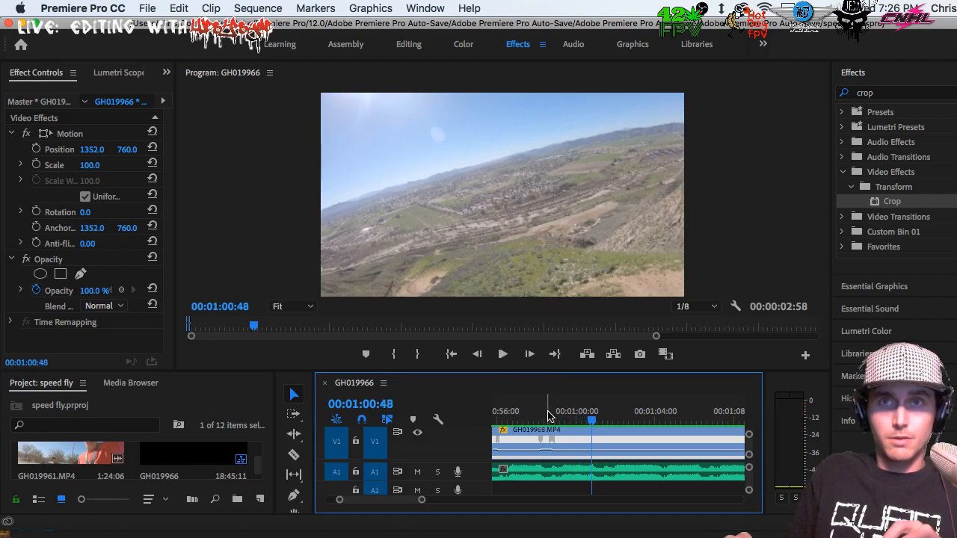
key("c")
left_click(596, 443)
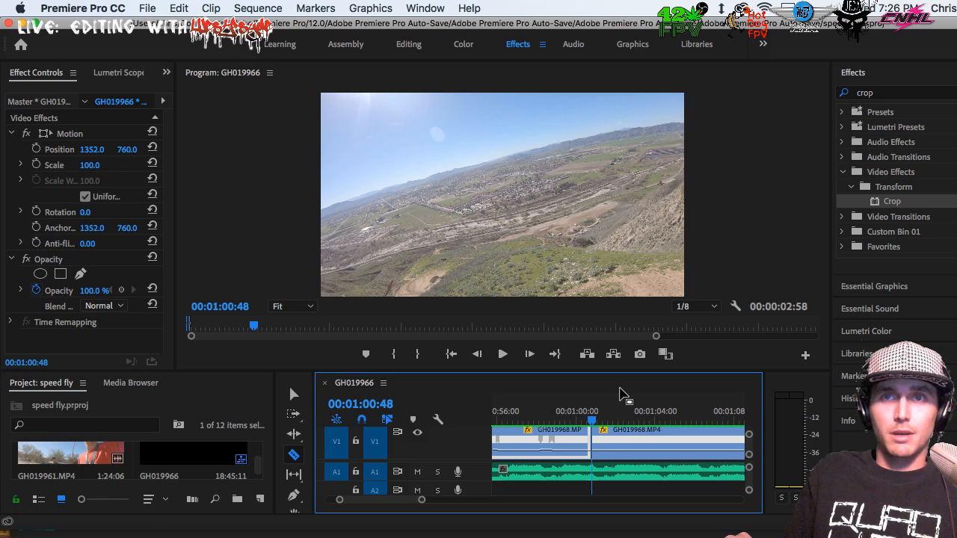
Split GH019968.MP4 again at 00:01:04:03 and delete the segment between the two cuts.
key("space")
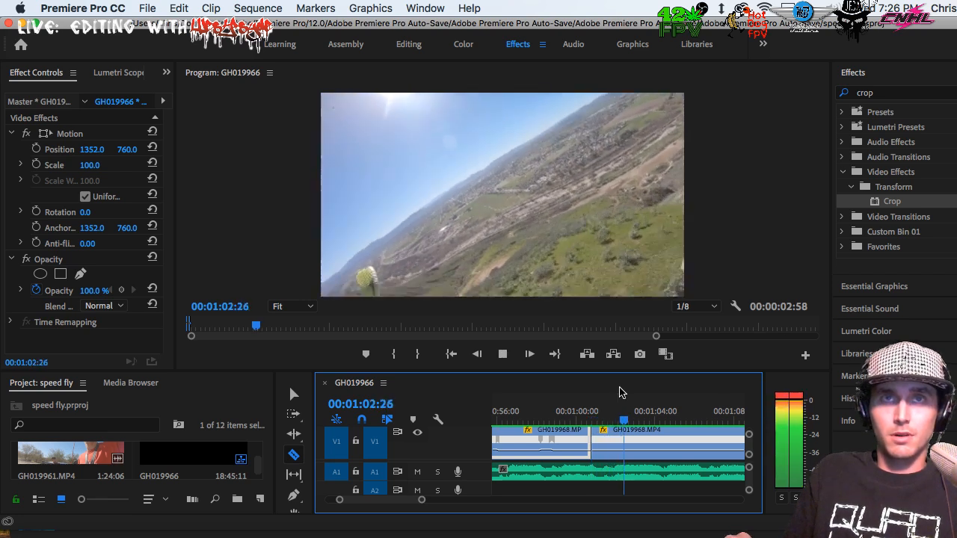
key("space")
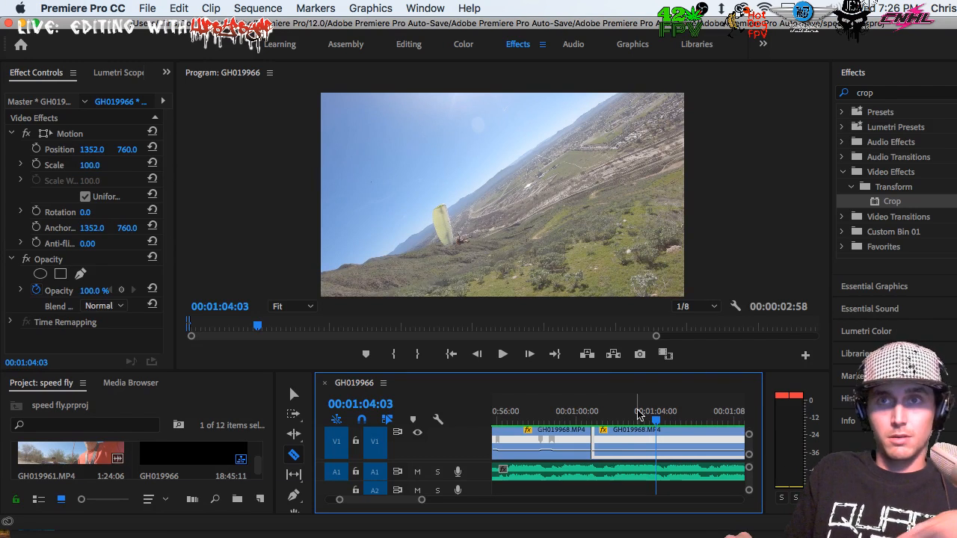
left_click(656, 442)
key("v")
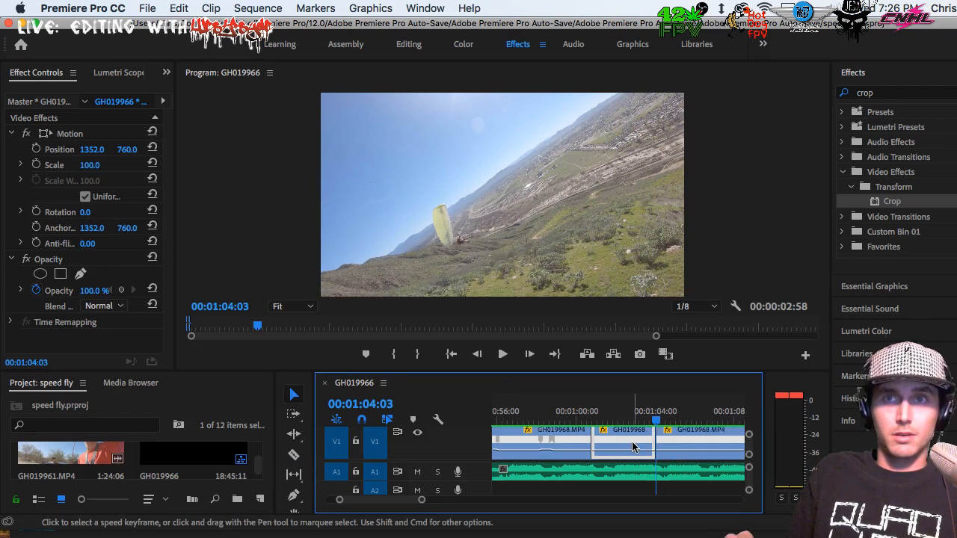
key("Delete")
Cut a piece about 52 frames long off the end of the GH019968.MP4 clip before the gap and place a copy directly after it.
left_click(626, 411)
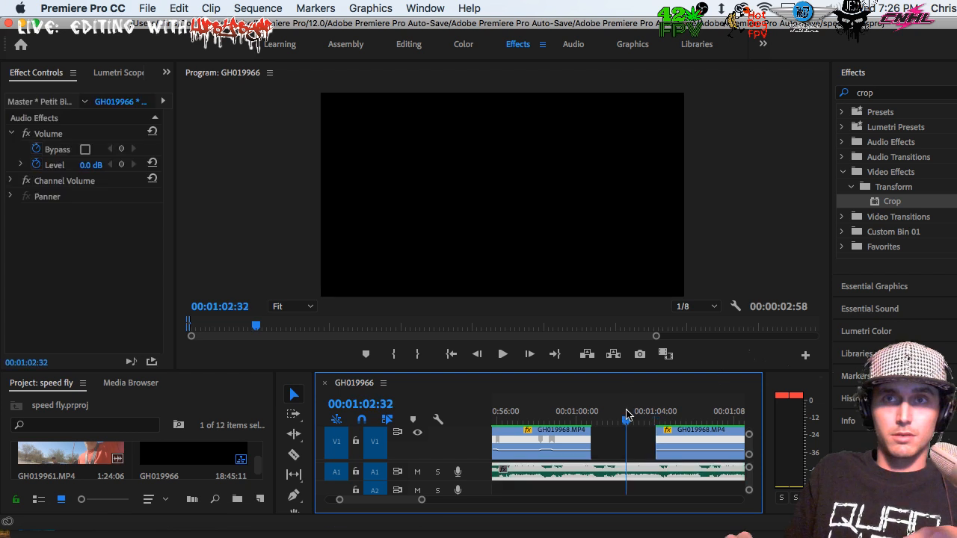
key("minus")
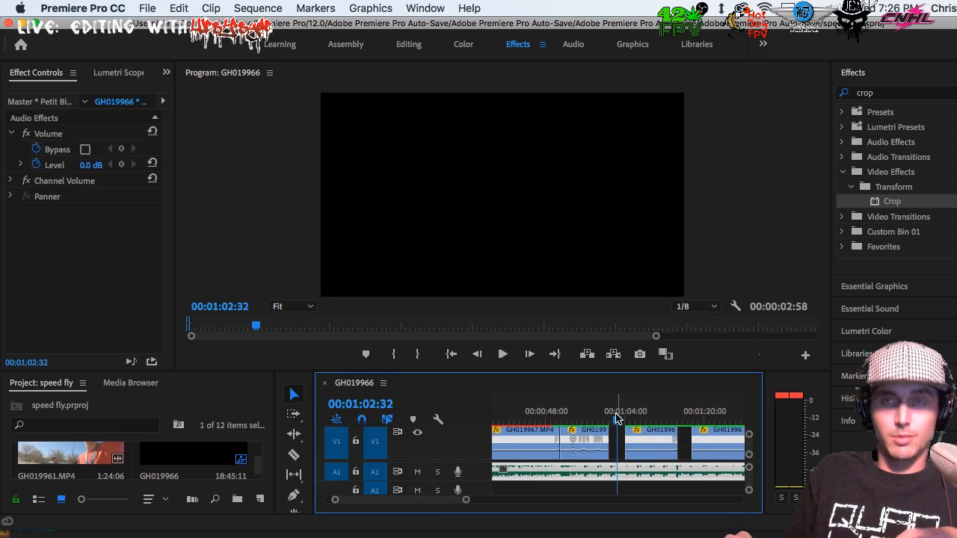
key("equal")
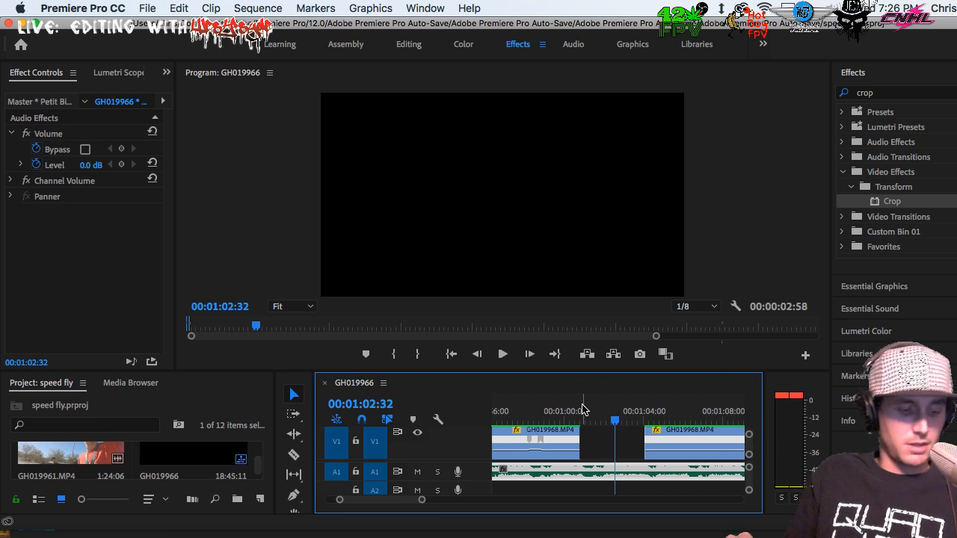
key("c")
left_click(563, 446)
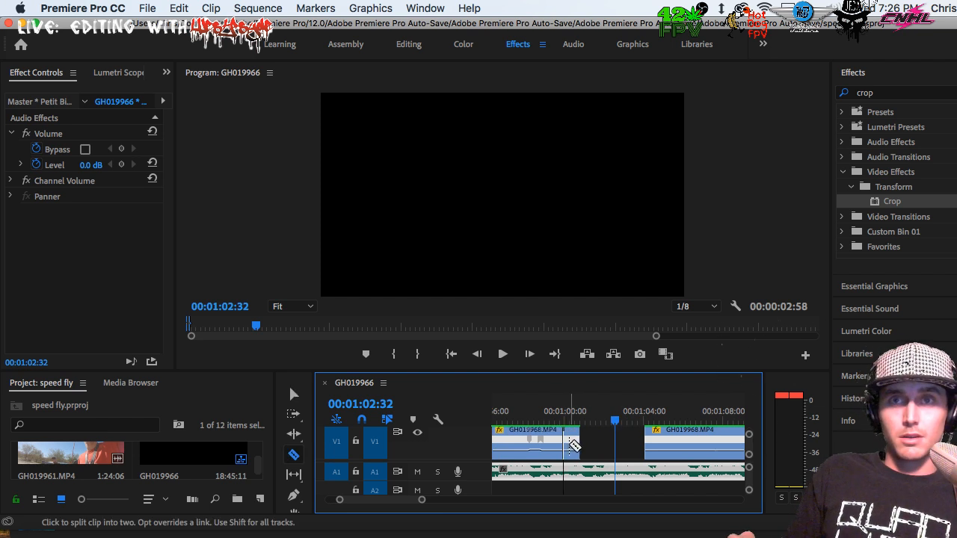
key("v")
left_click(570, 446)
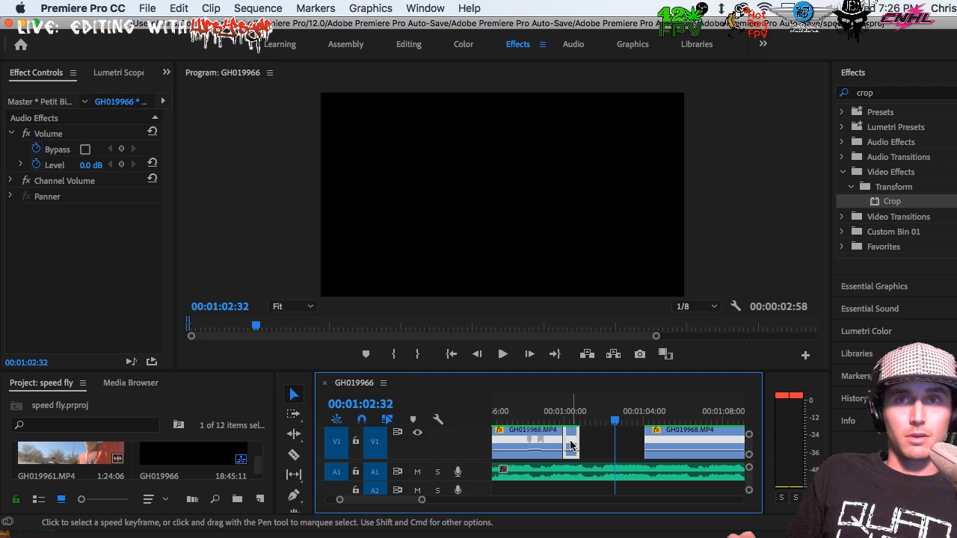
left_click(571, 444)
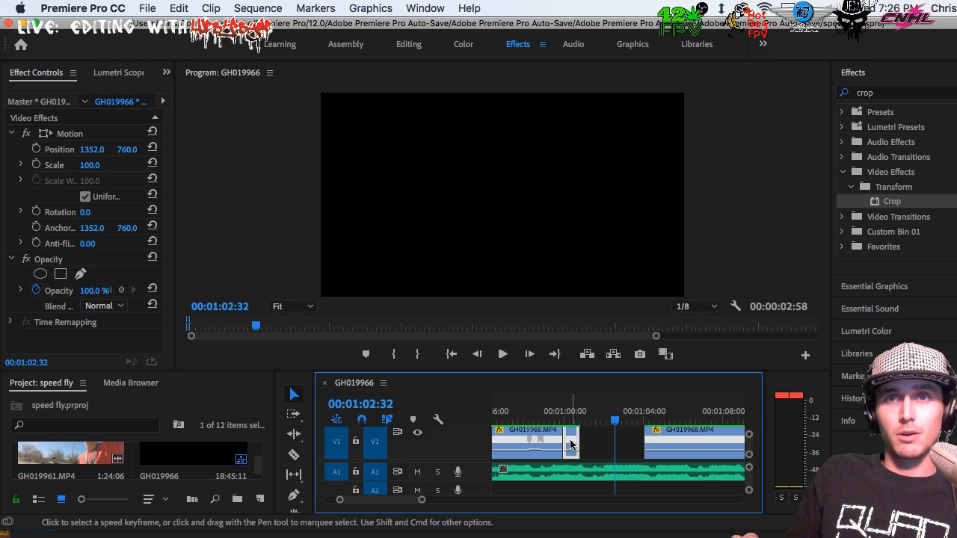
mouse_move(572, 444)
left_mouse_down()
mouse_move(596, 450)
mouse_move(588, 442)
left_mouse_up()
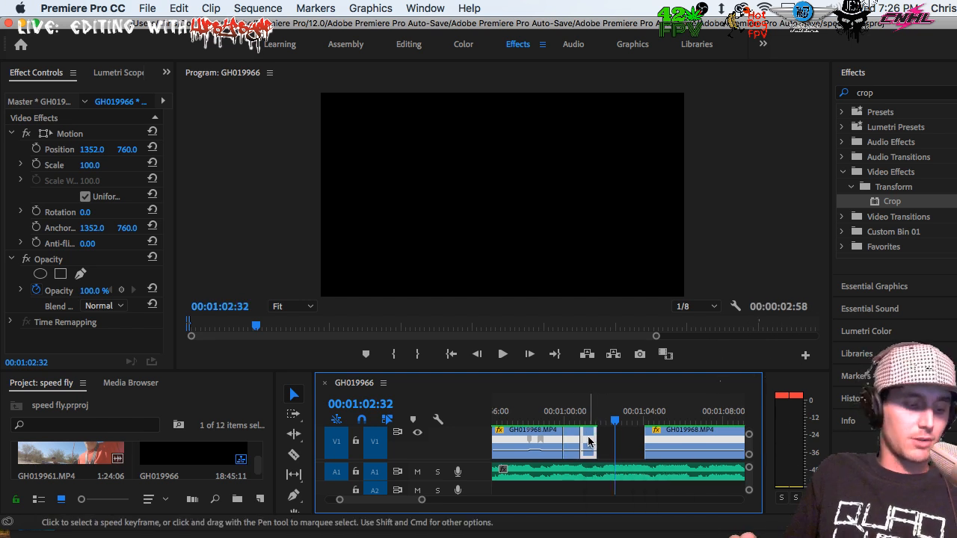
Reverse the copied piece at 100% speed and extend its end to fill the gap up to the following GH019968.MP4 clip.
key("super+r")
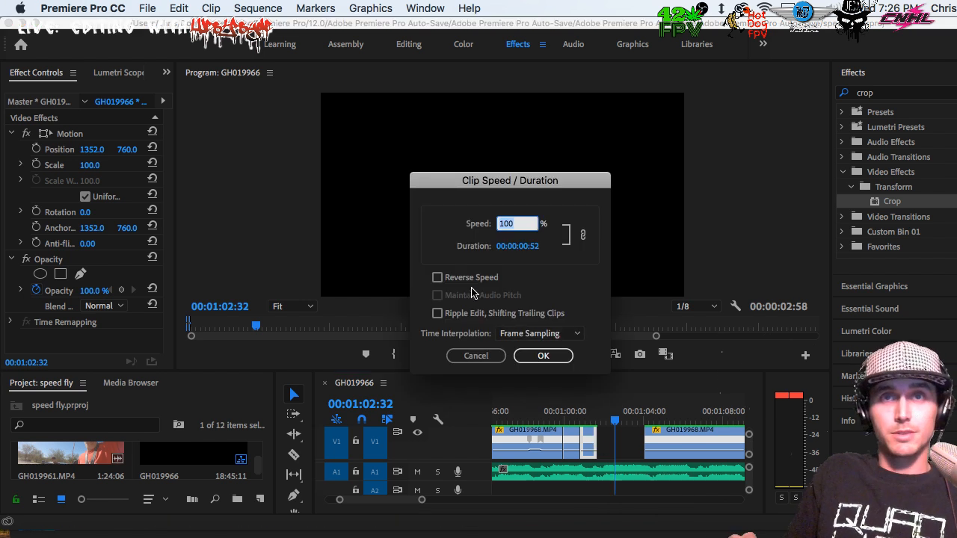
left_click(439, 278)
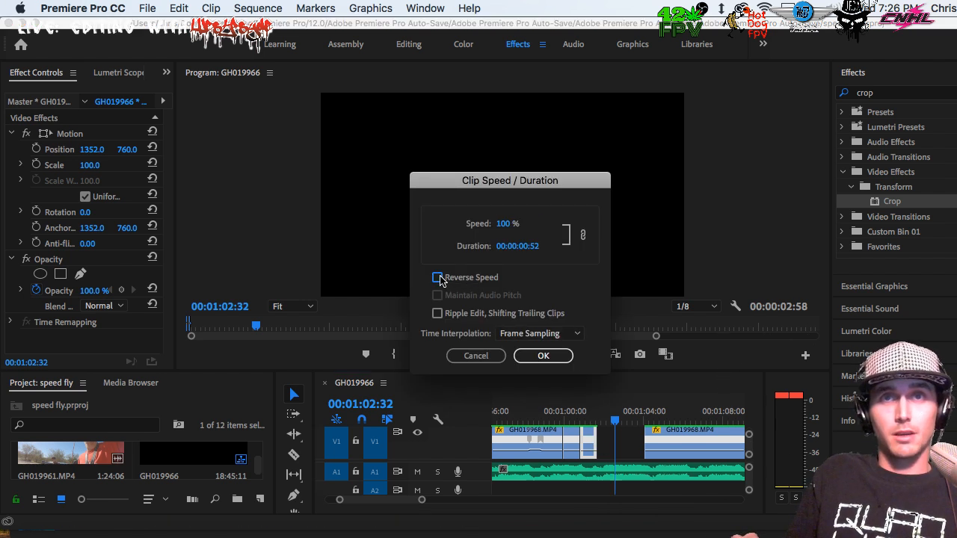
left_click(557, 358)
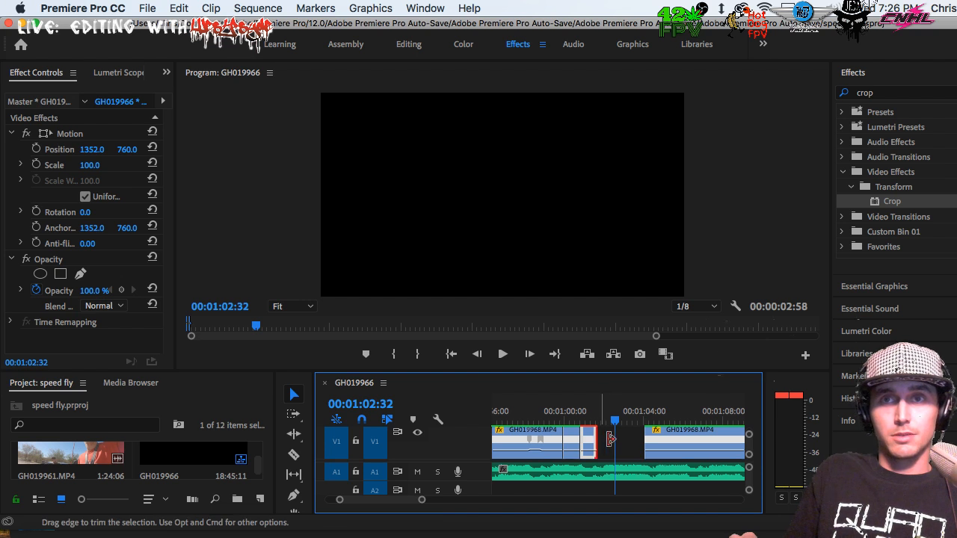
left_click_drag(597, 443, 642, 445)
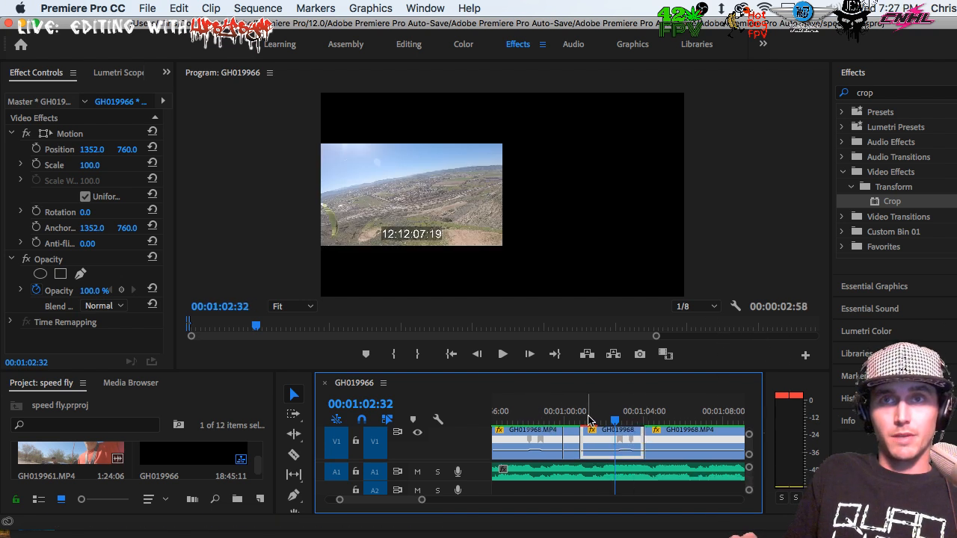
Play the sequence from 00:00:59:33 to 00:01:00:34 to review the lead-in to the reversed clip.
left_click(556, 412)
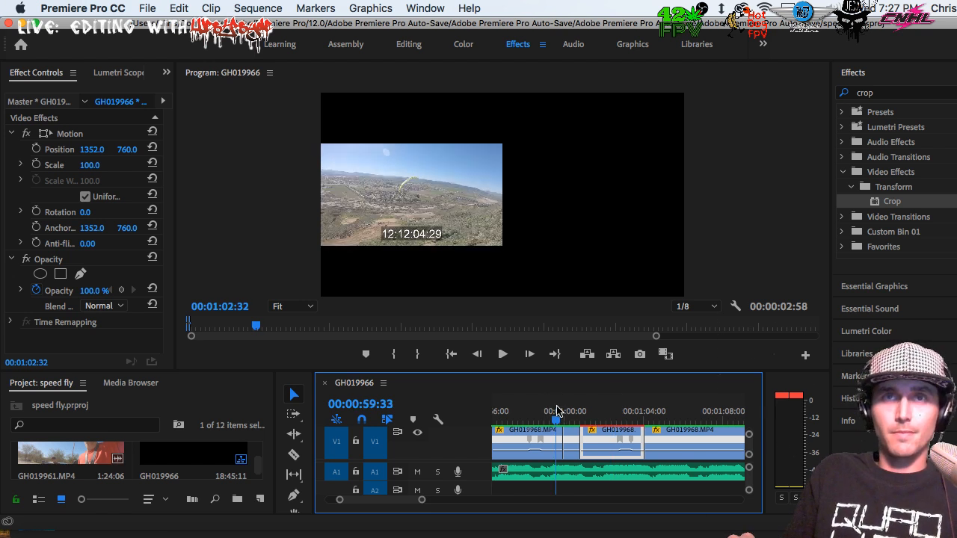
key("space")
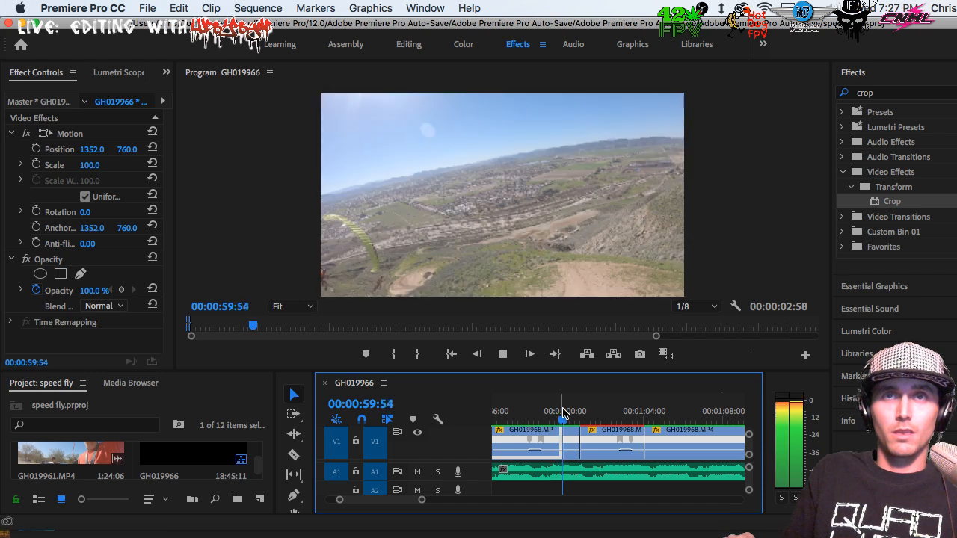
key("space")
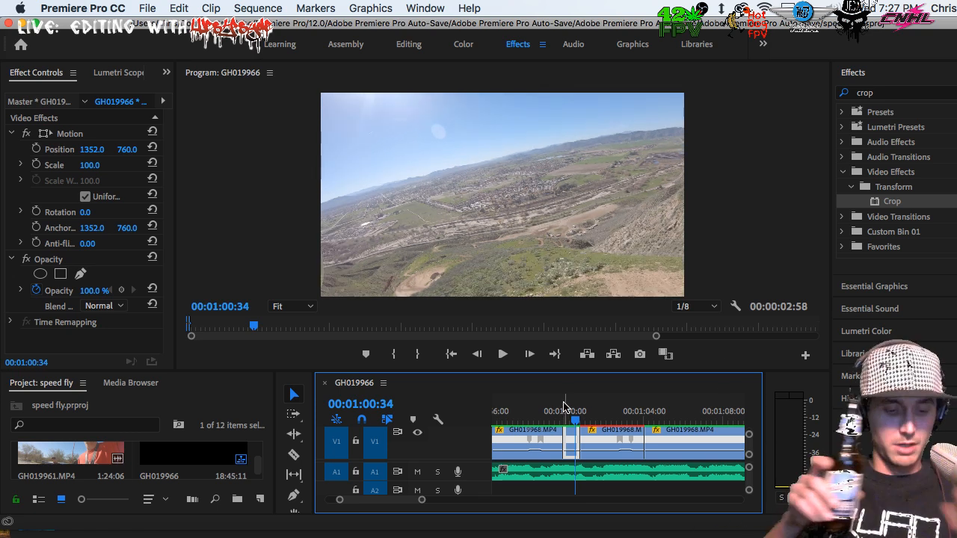
Save the project and render the video preview of the reversed section from 00:01:00:34 to 00:01:04:05.
key("super+s")
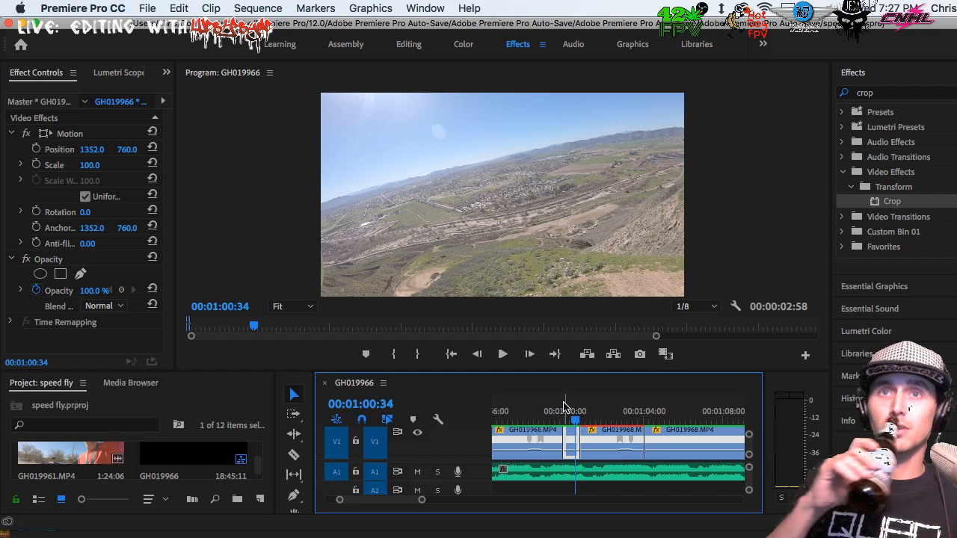
key("space")
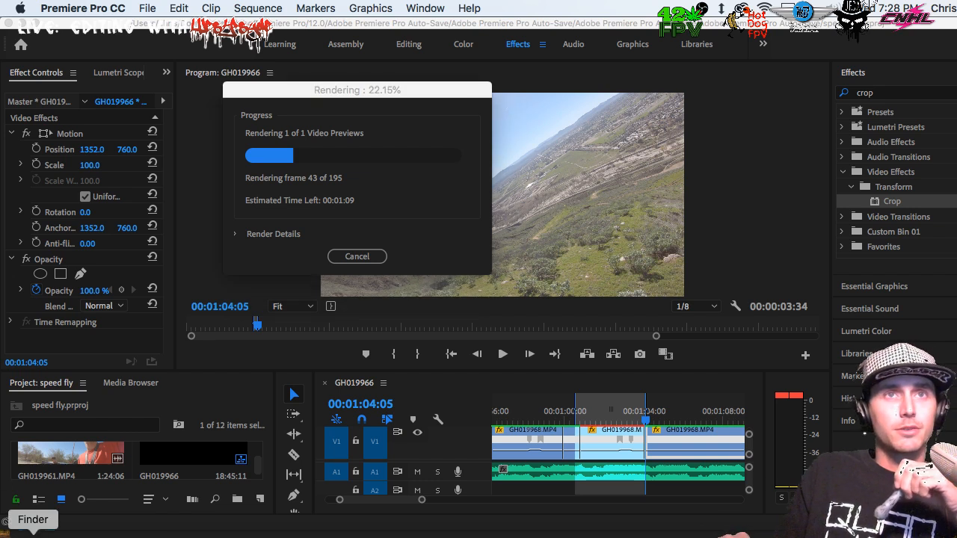
Switch to Finder, locate Prismo - Smile.mp4 on the Desktop and check its opening options, and return to Premiere Pro.
left_click(33, 533)
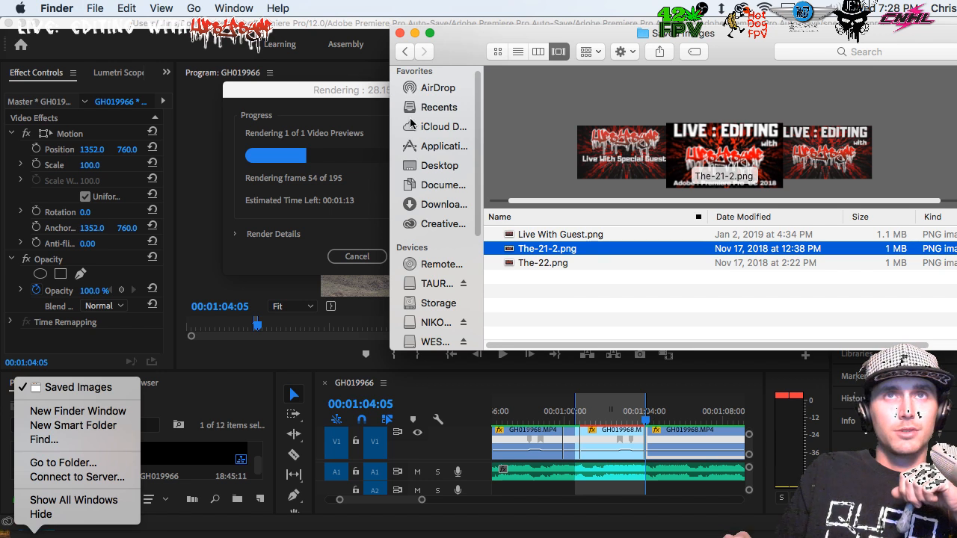
left_click(466, 33)
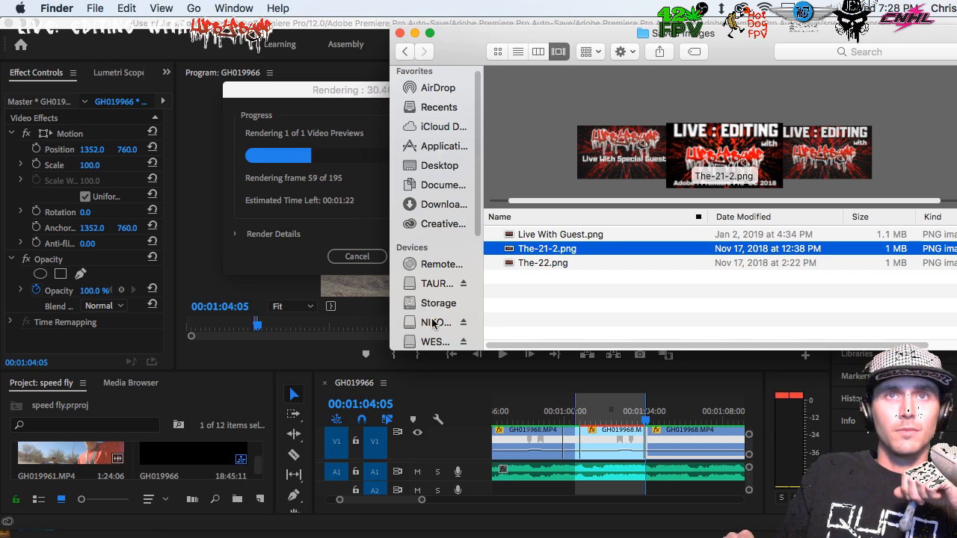
left_click(434, 345)
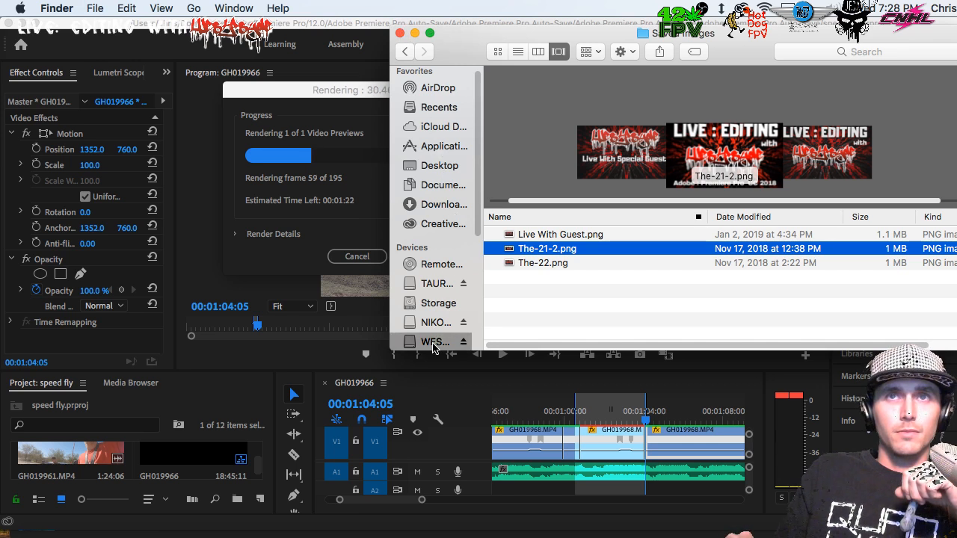
left_click(440, 169)
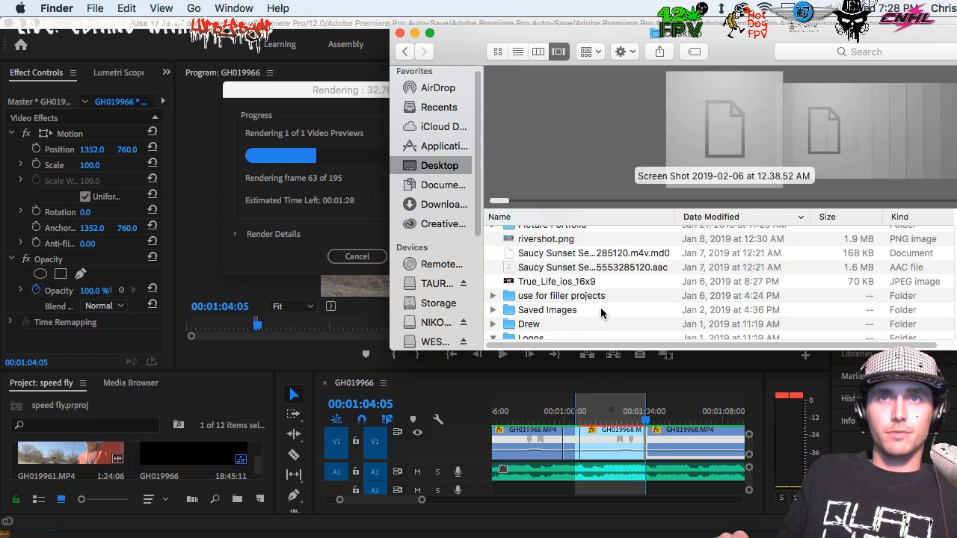
left_click(568, 251)
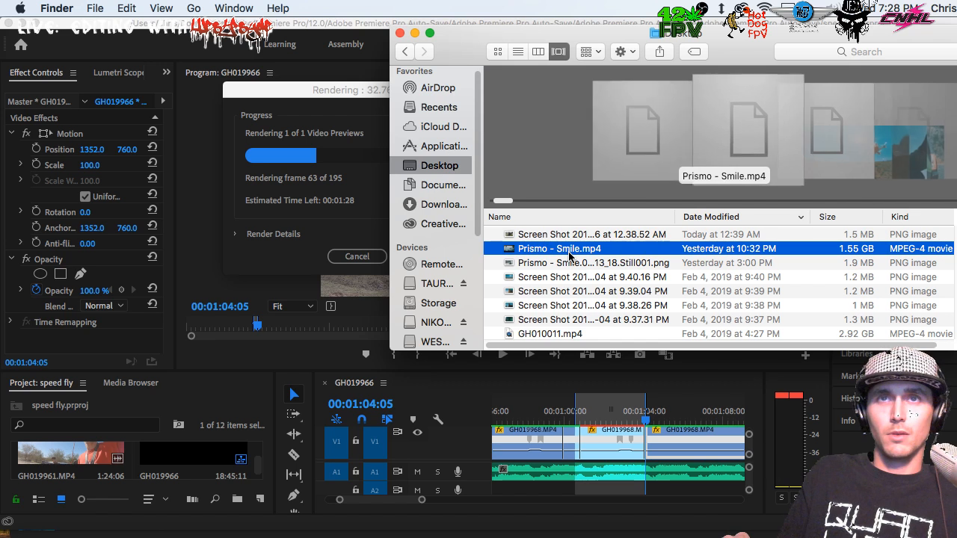
right_click(568, 251)
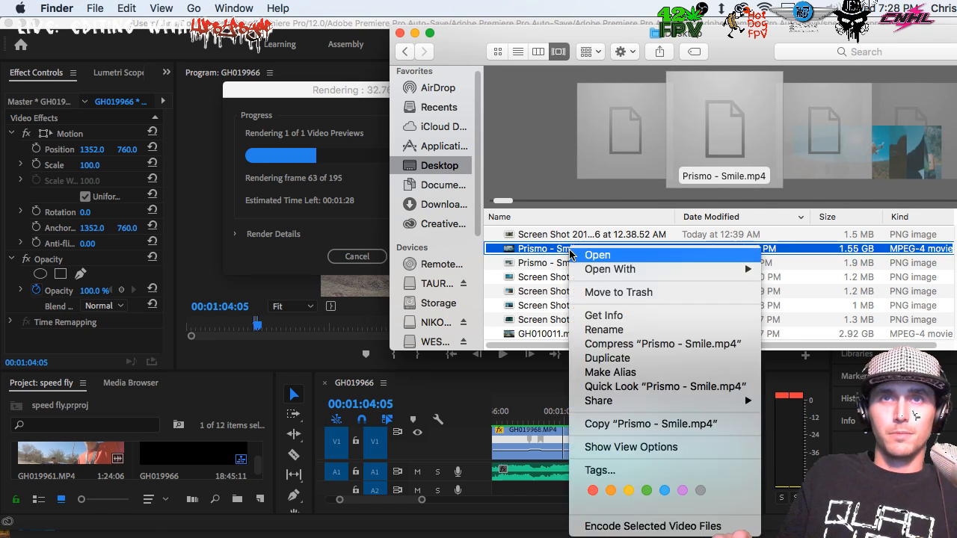
mouse_move(619, 271)
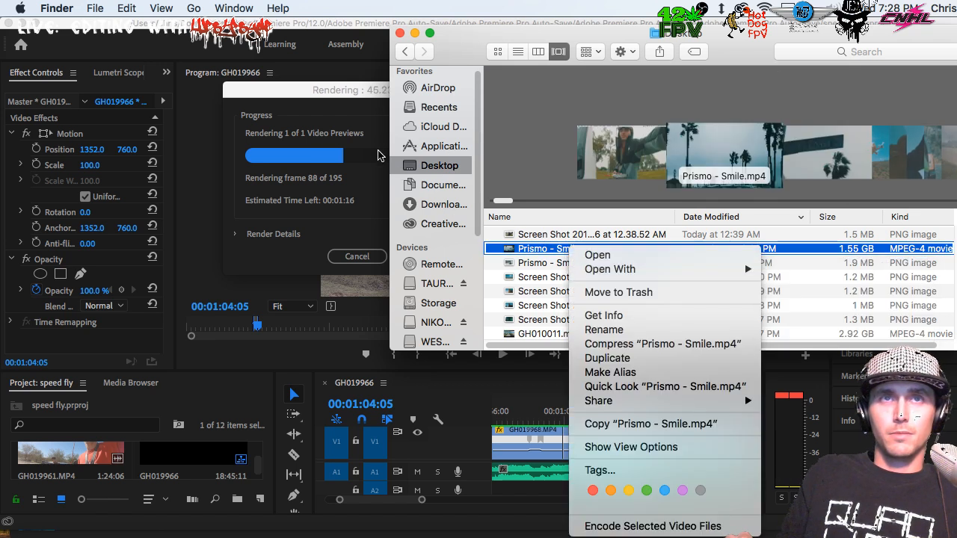
left_click(365, 100)
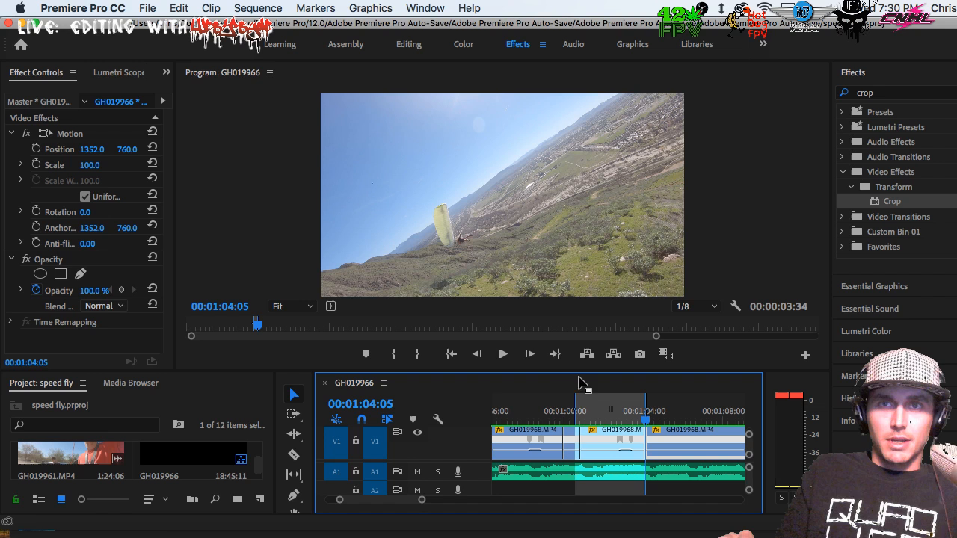
Play back the rendered reverse section up to 00:01:03:33 from before the first cut.
left_click(515, 401)
key("space")
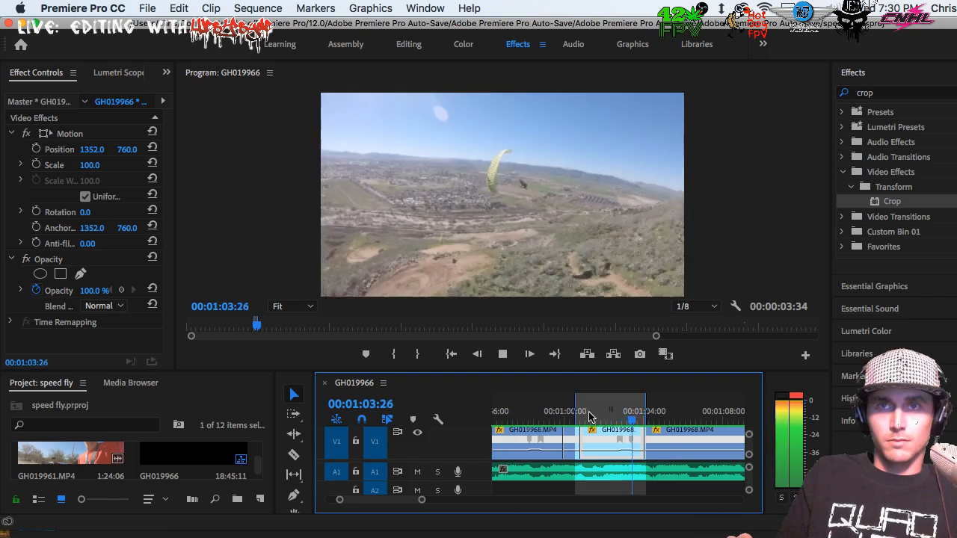
key("space")
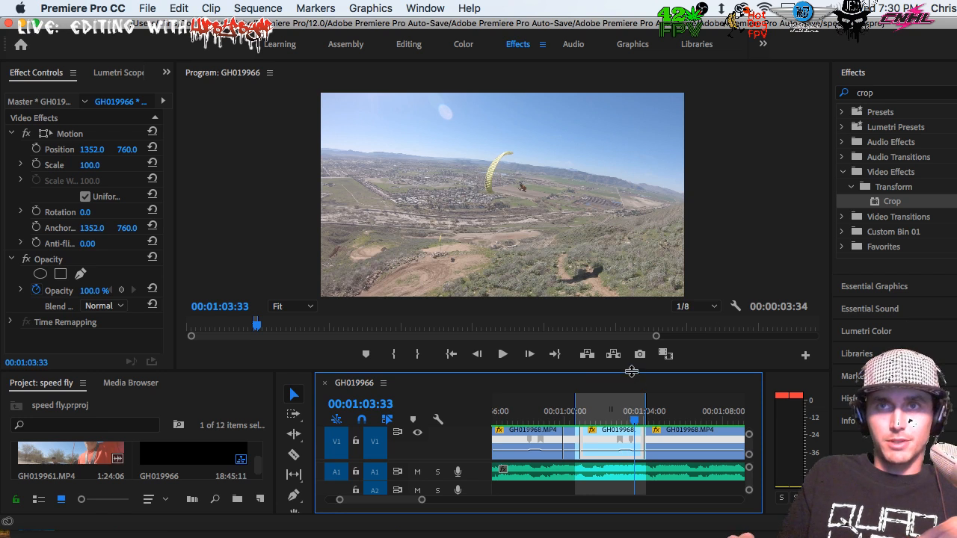
Enlarge the timeline area and the Video 1 track to expose the speed keyframes of the reversed GH019968.MP4 clip.
left_click_drag(631, 372, 631, 349)
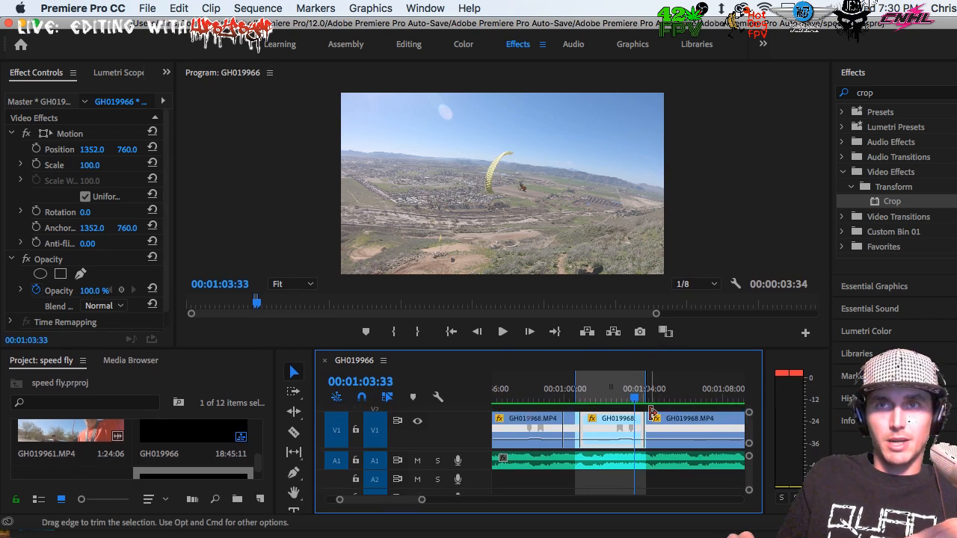
key("=")
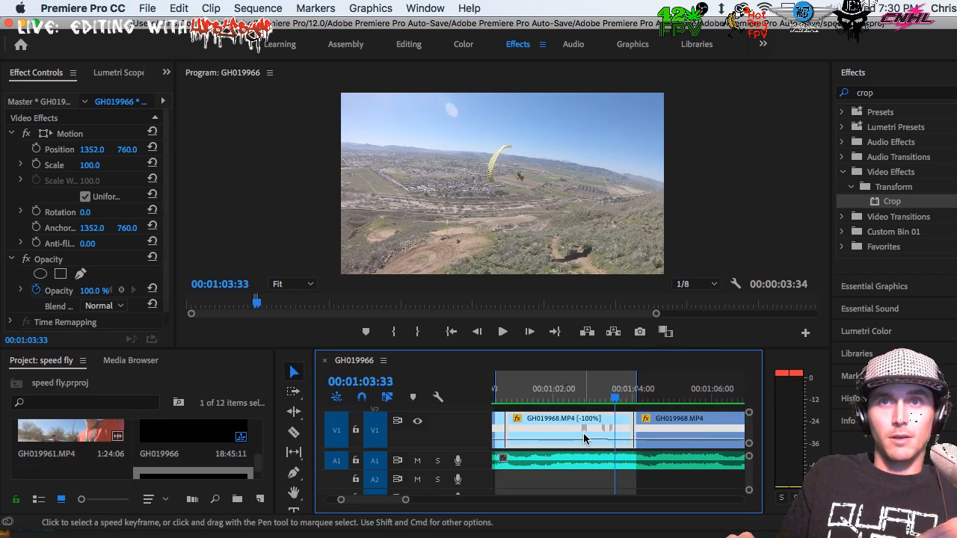
mouse_move(583, 431)
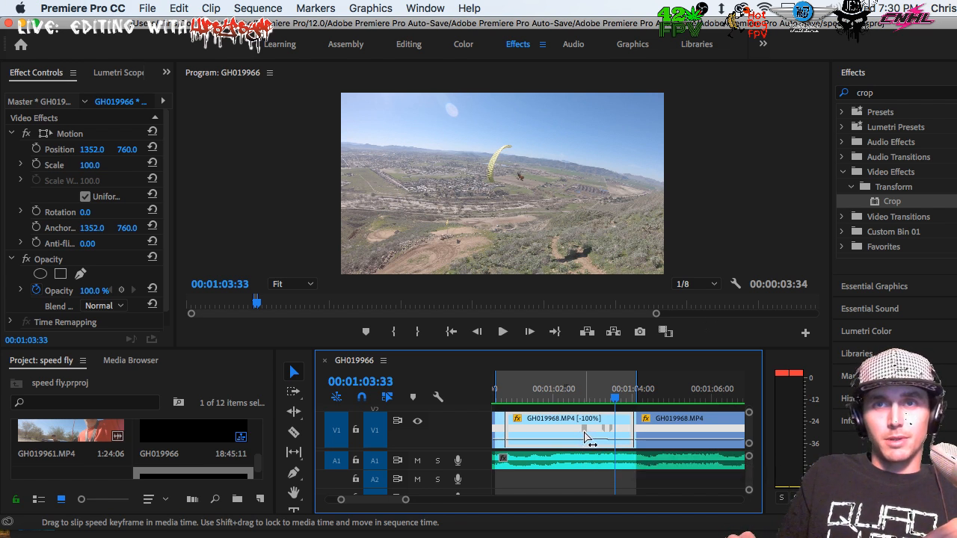
mouse_move(585, 432)
left_mouse_down()
mouse_move(571, 434)
mouse_move(583, 432)
left_mouse_up()
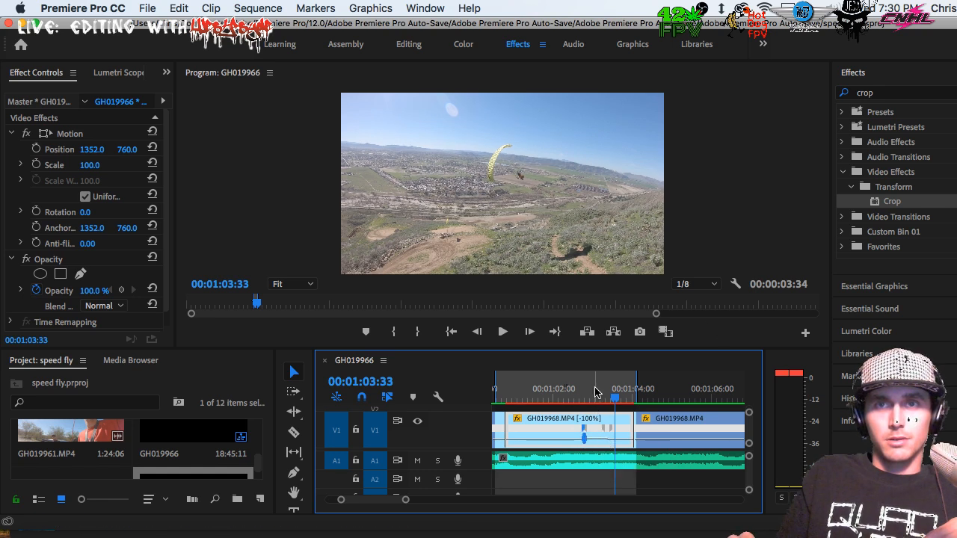
left_click_drag(602, 331, 602, 315)
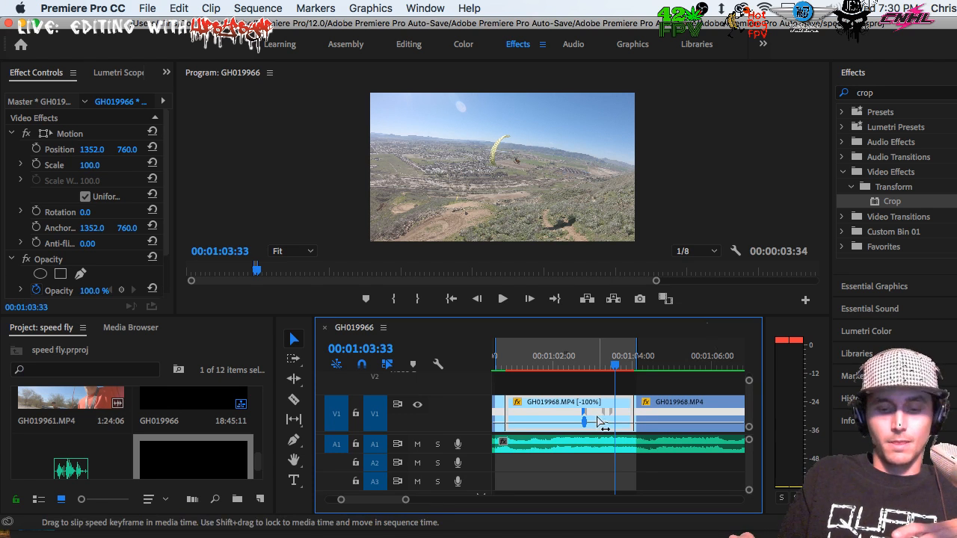
key("=")
key("minus")
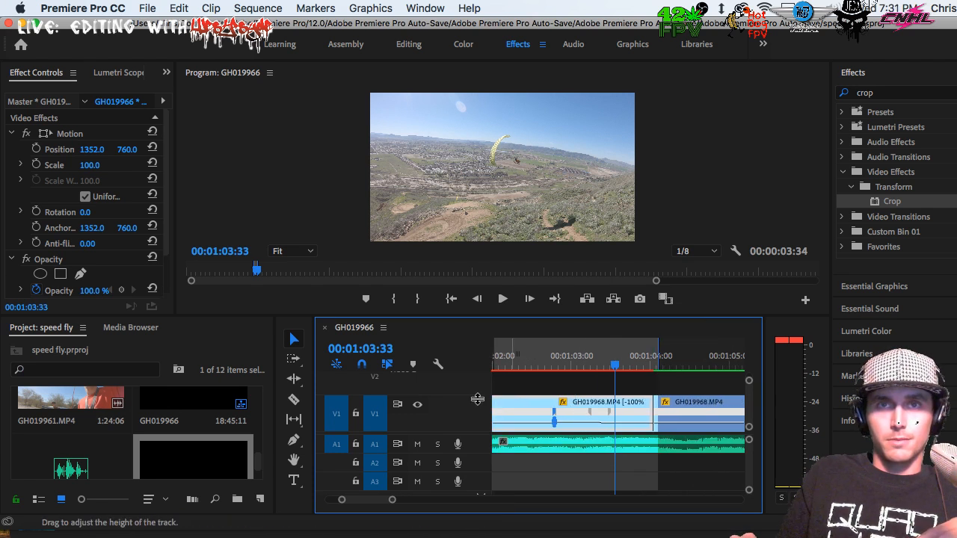
left_click_drag(471, 379, 471, 362)
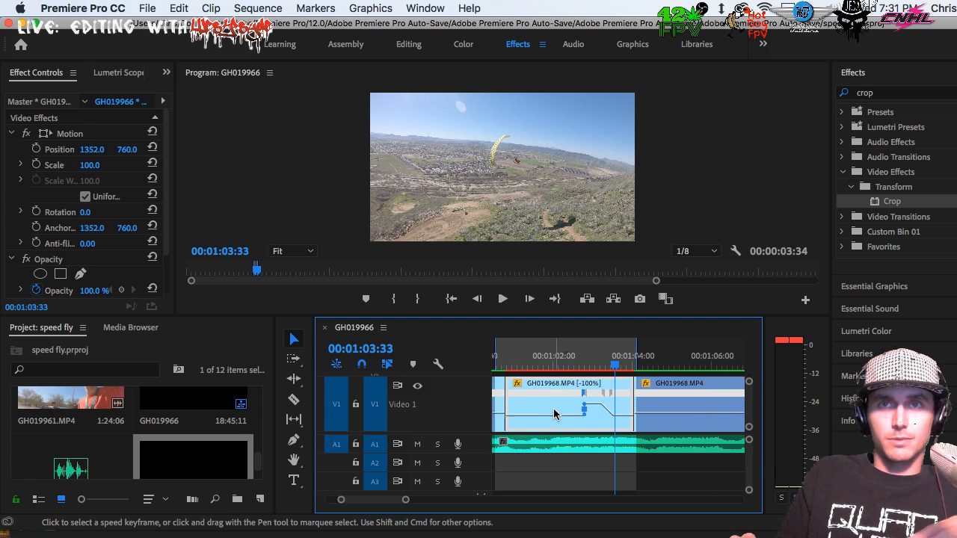
Remove the speed keyframes from the reversed GH019968.MP4 clip while keeping the clip itself in the sequence.
left_click_drag(555, 394, 604, 397)
key("super+z")
key("minus")
left_click(607, 404)
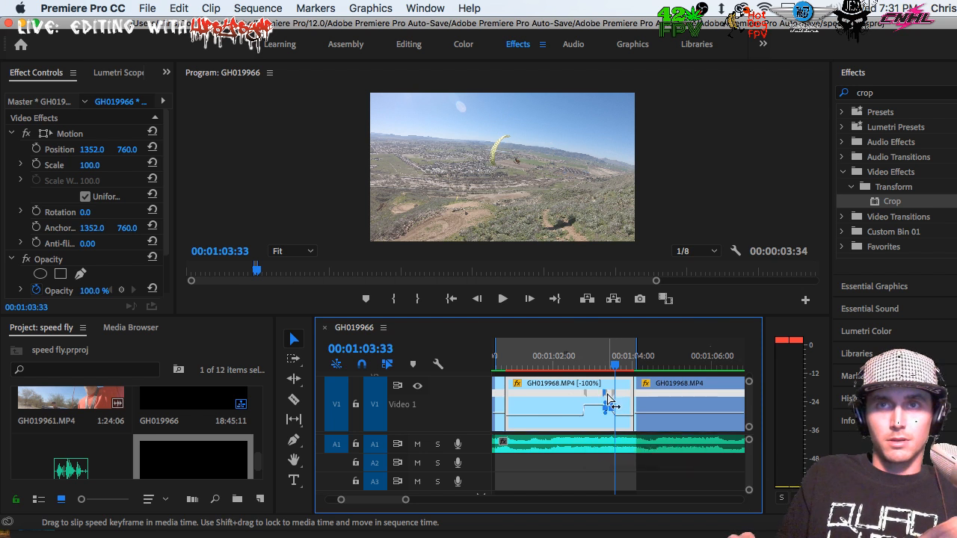
key("Delete")
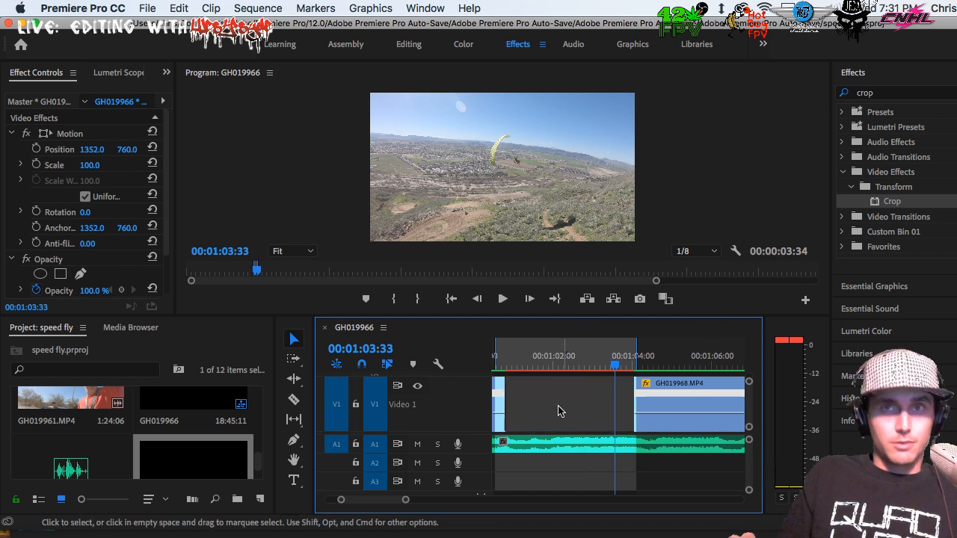
left_click_drag(506, 404, 640, 389)
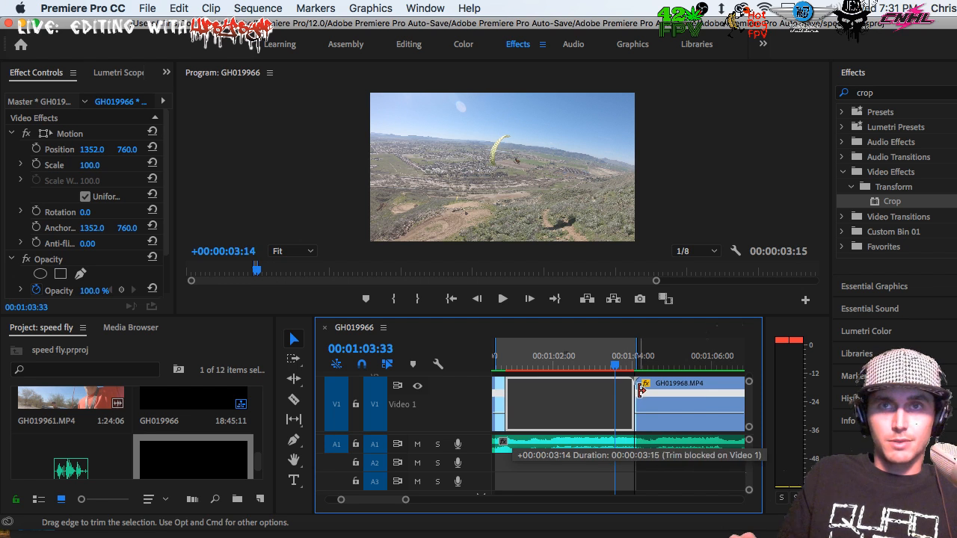
key("super+z")
Play the reversed clip from 00:01:00:43 to 00:01:02:28 to review its constant speed.
left_click_drag(525, 364, 518, 364)
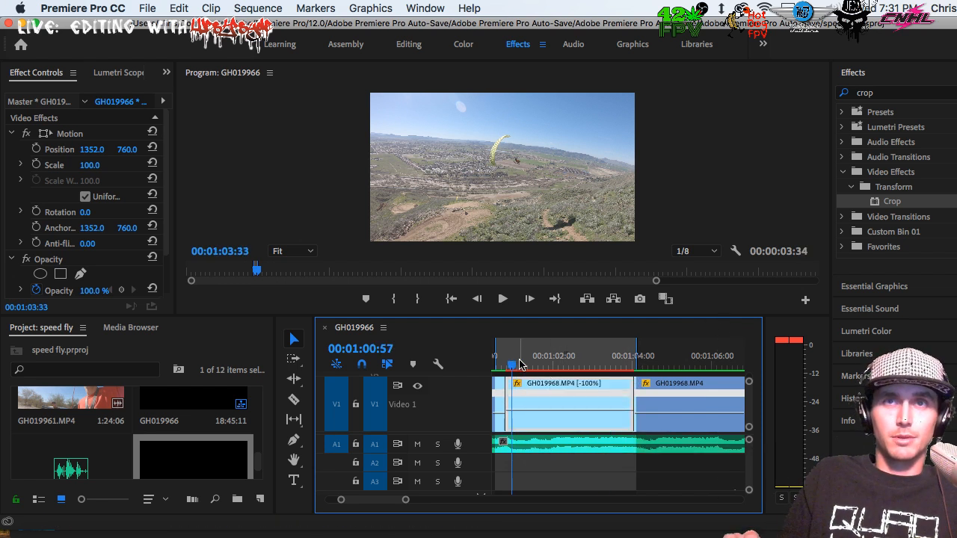
left_click_drag(510, 360, 503, 354)
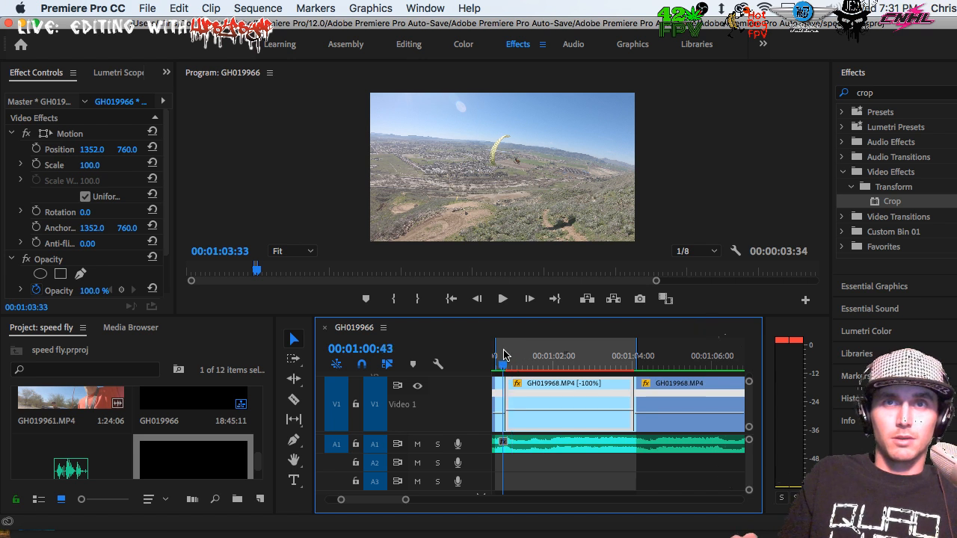
key("w")
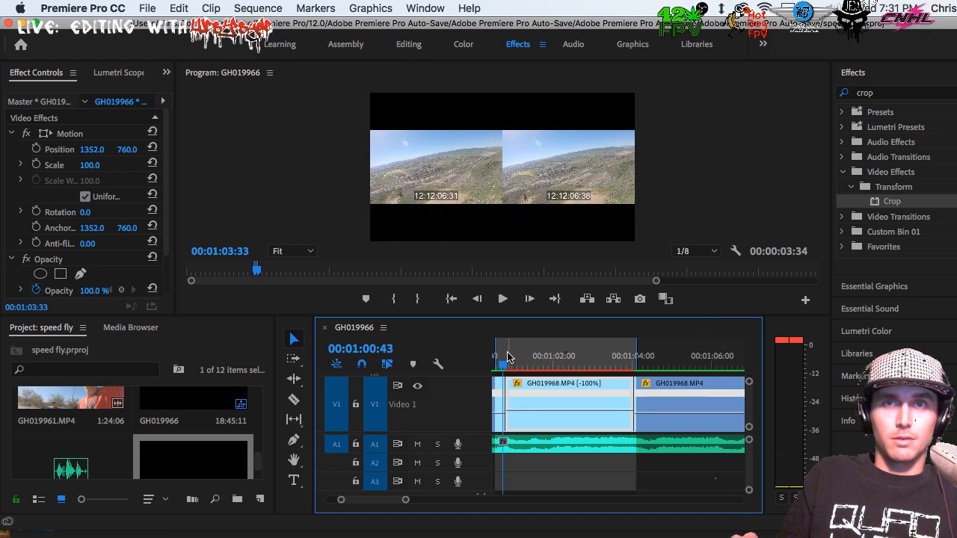
key("space")
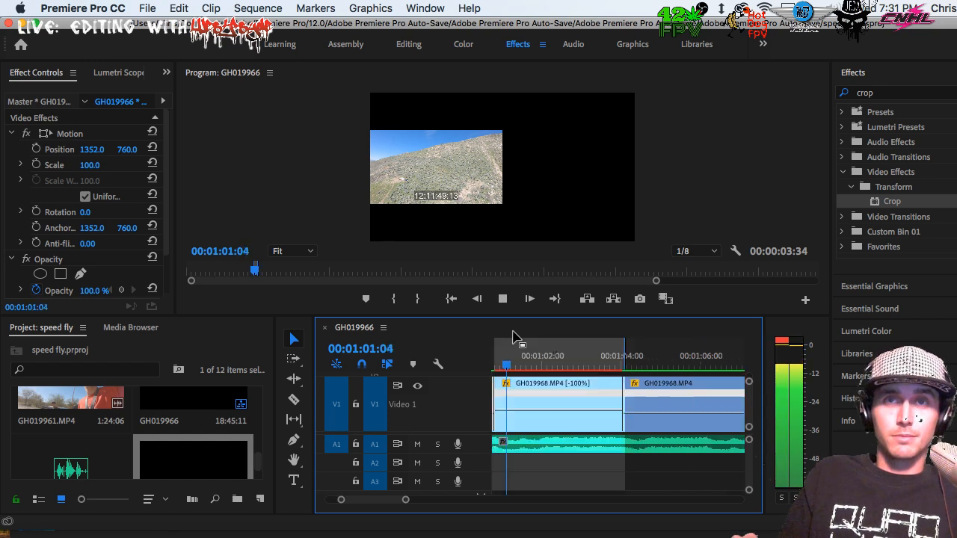
key("space")
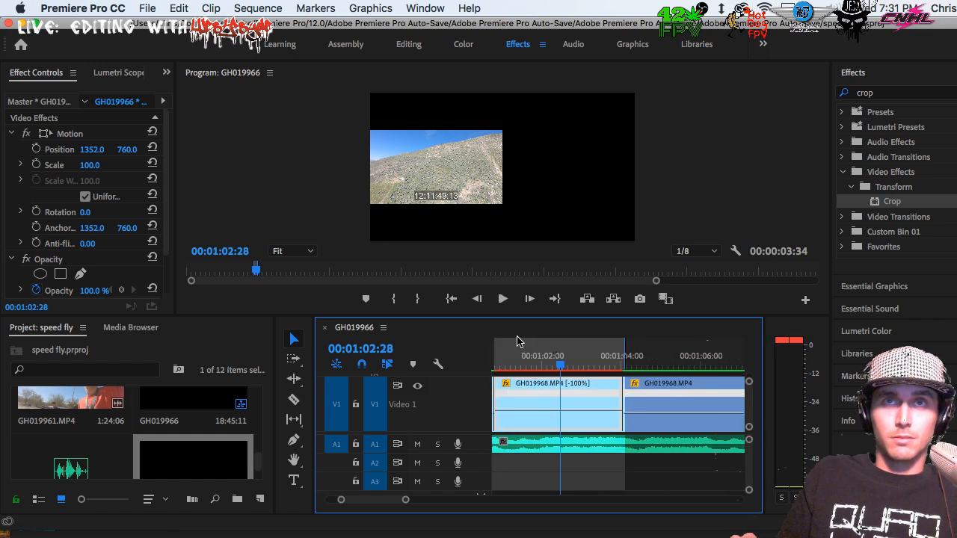
Split the short forward clip just before the reversed clip at 00:01:00:37.
key("minus")
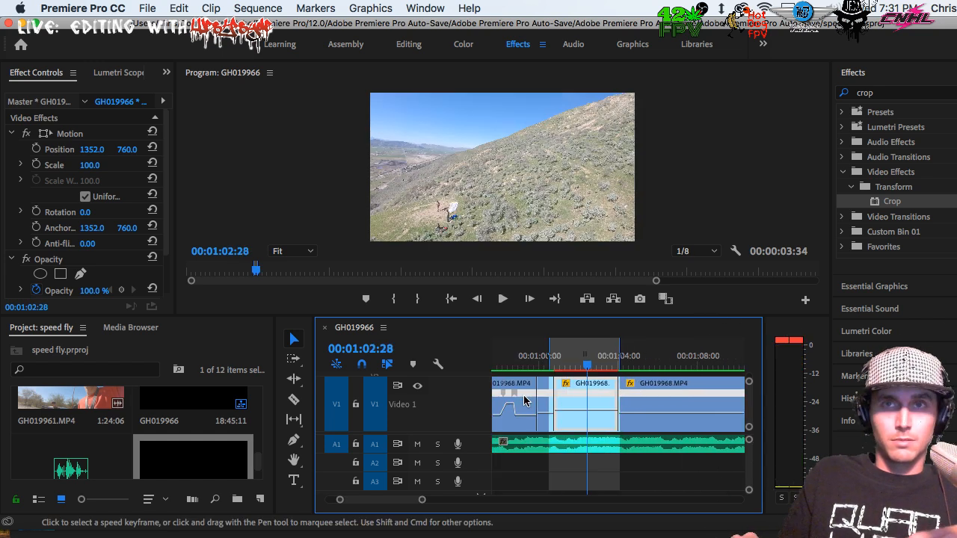
left_click_drag(557, 353, 553, 352)
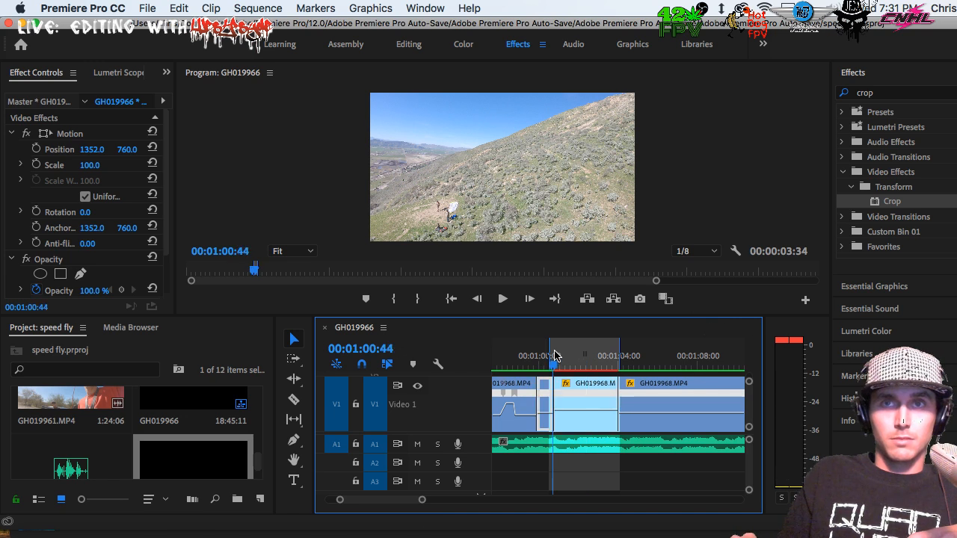
key("equal")
key("equal")
key("equal")
key("equal")
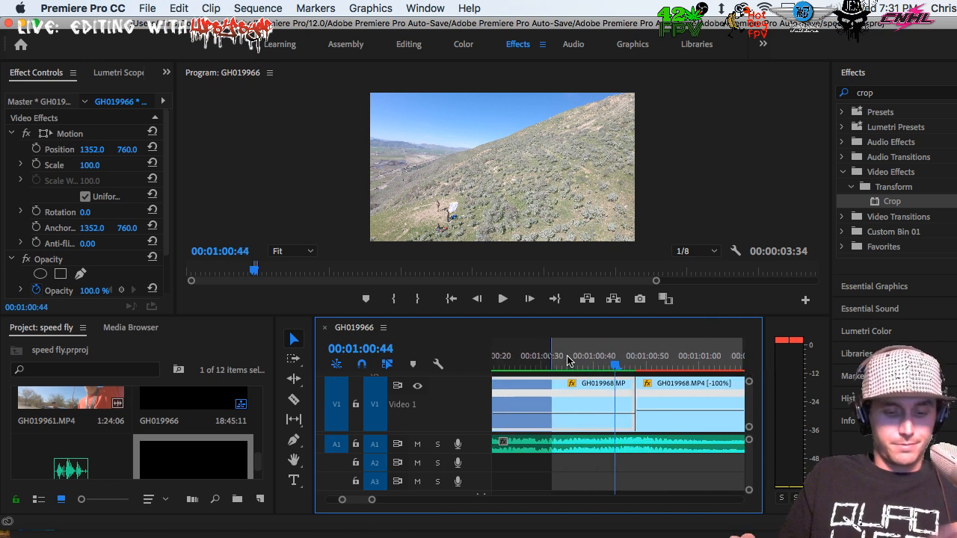
key("c")
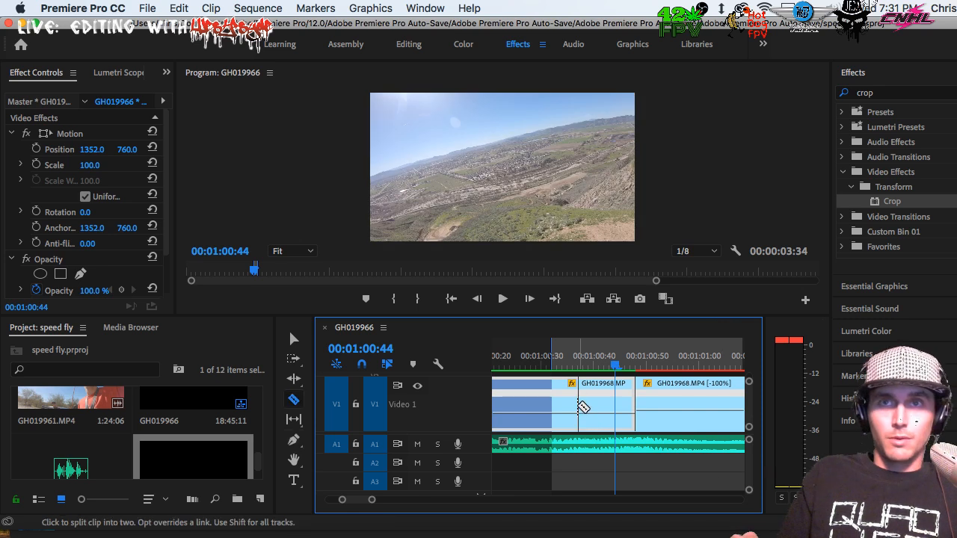
left_click(581, 407)
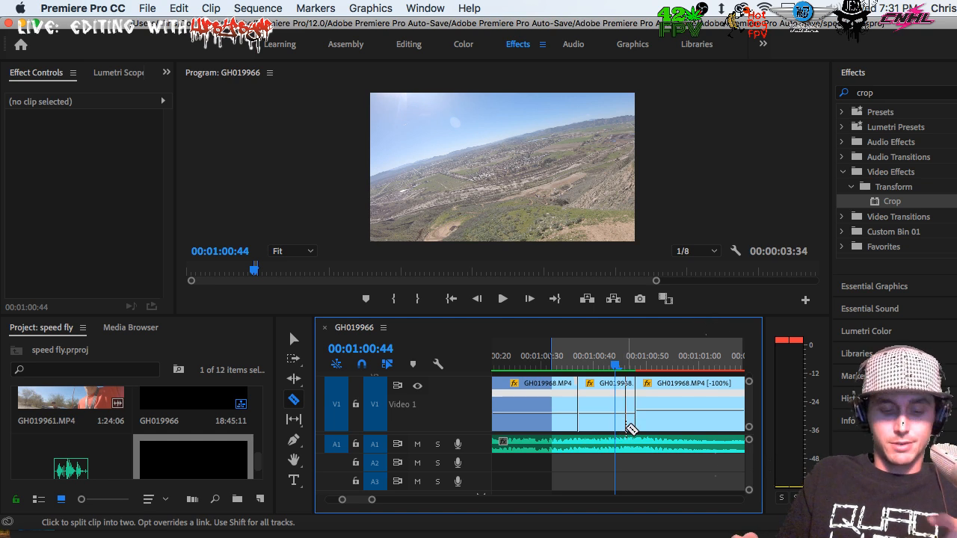
Add a speed keyframe at 00:01:00:44 in the newly cut short clip and raise the speed after it to 242%.
key("p")
left_click(620, 421)
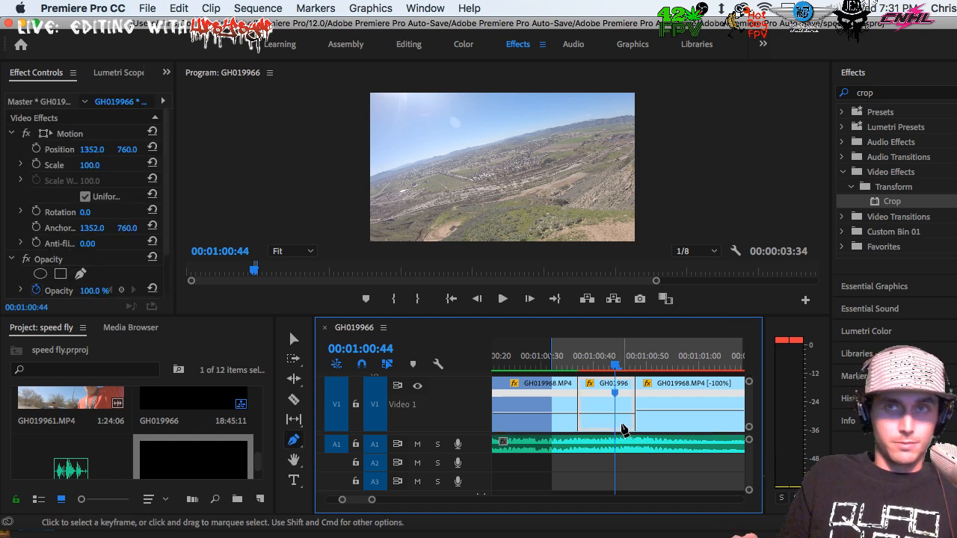
key("v")
key("Delete")
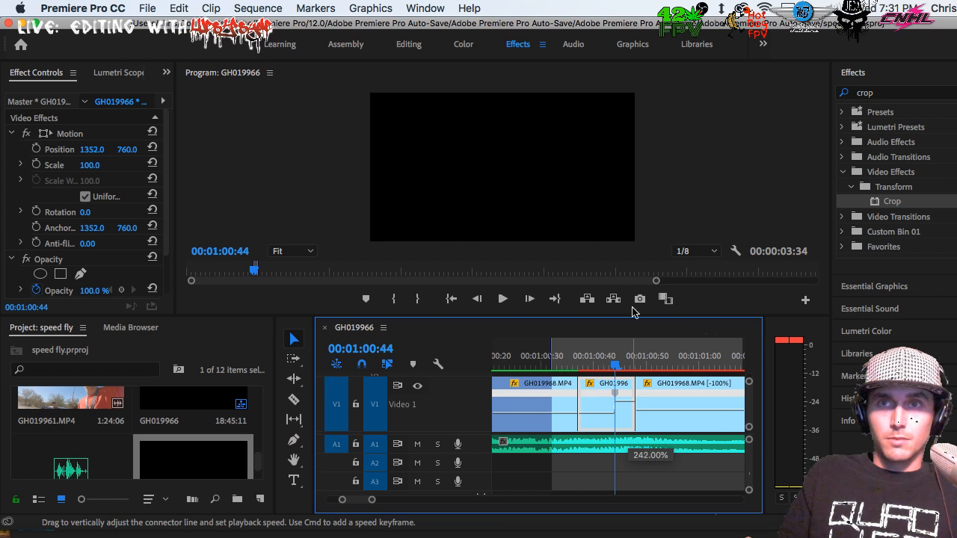
Delete the reversed clip that follows and spread the short clip's speed keyframe into a gradual ramp.
left_click_drag(622, 399, 644, 397)
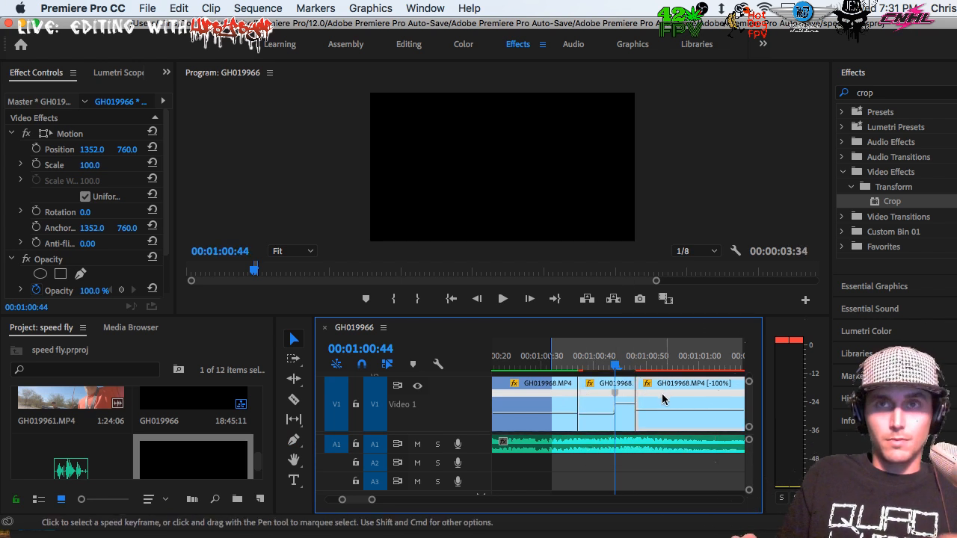
key("Delete")
left_click_drag(621, 397, 639, 401)
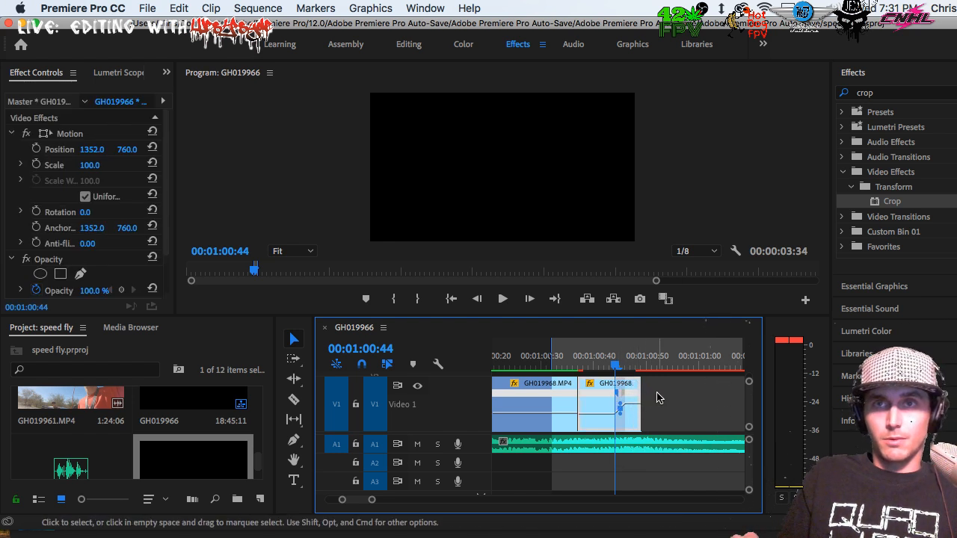
Play the short speed-ramped clip repeatedly, from its start at 00:01:00:37 and with lead-in from 00:01:00:22.
left_click(577, 359)
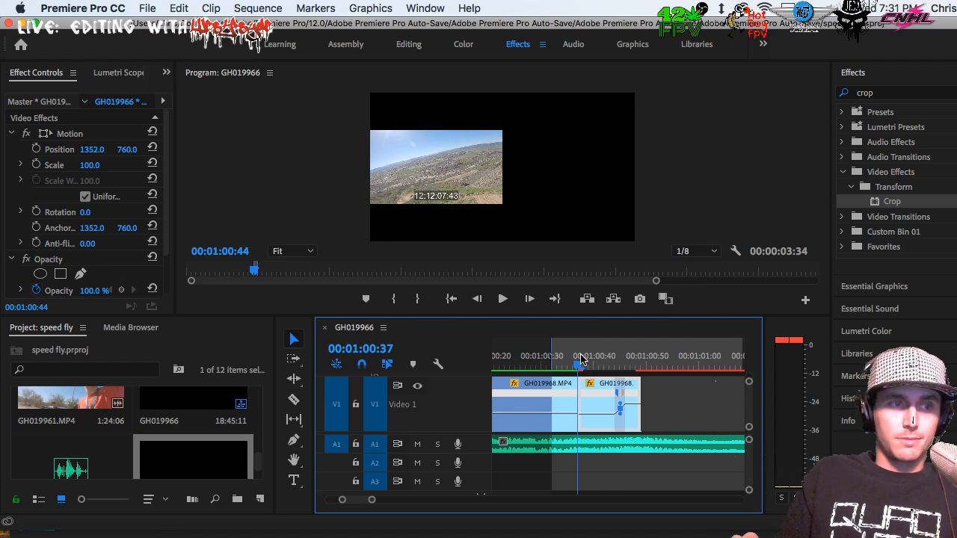
key("space")
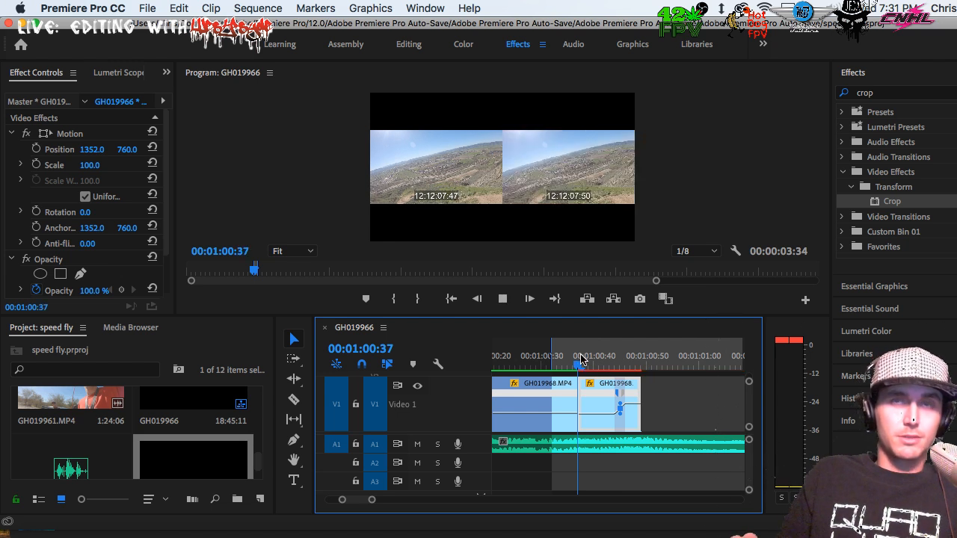
key("space")
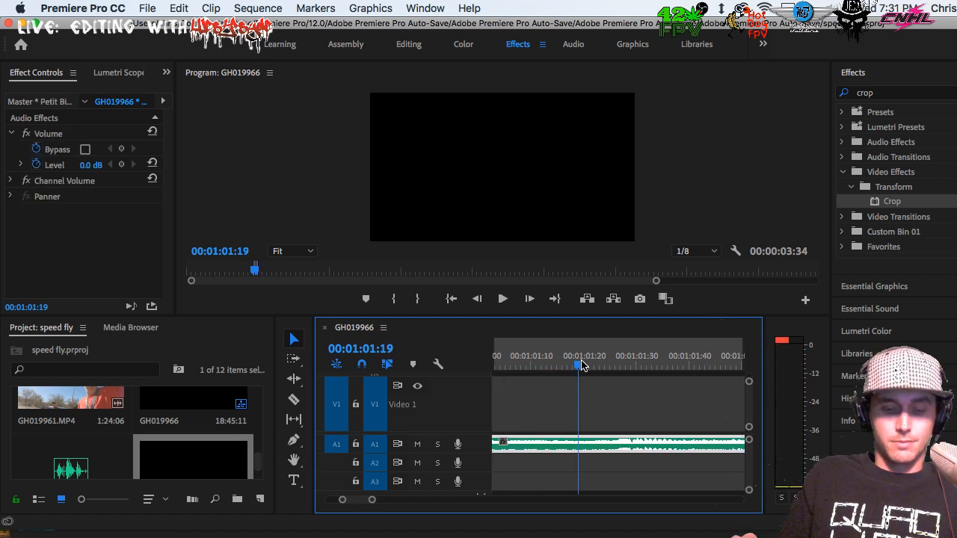
key("minus")
key("minus")
left_click(573, 357)
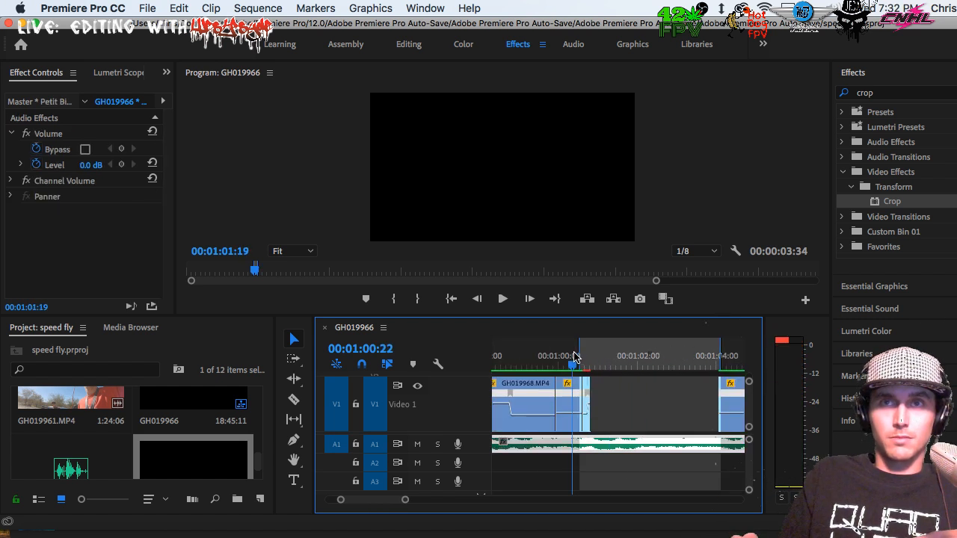
key("space")
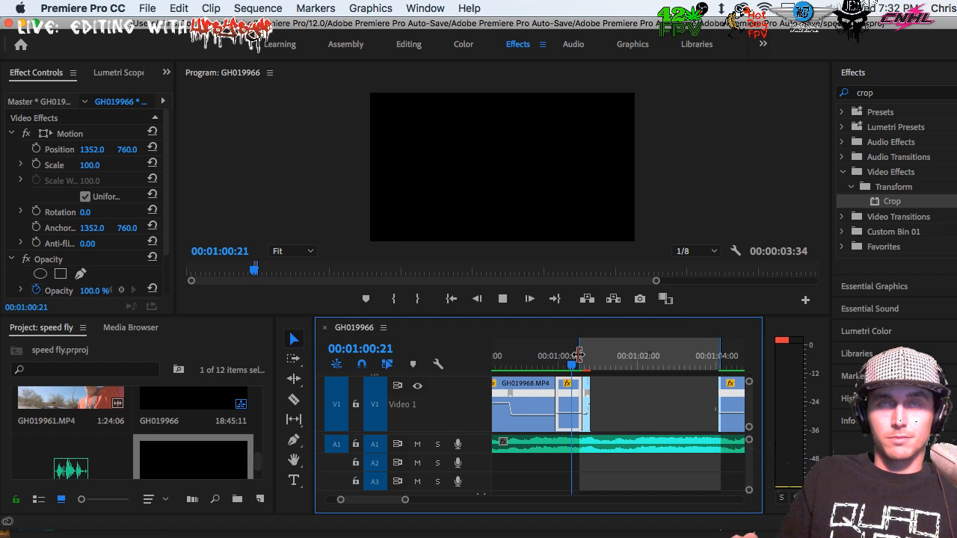
key("space")
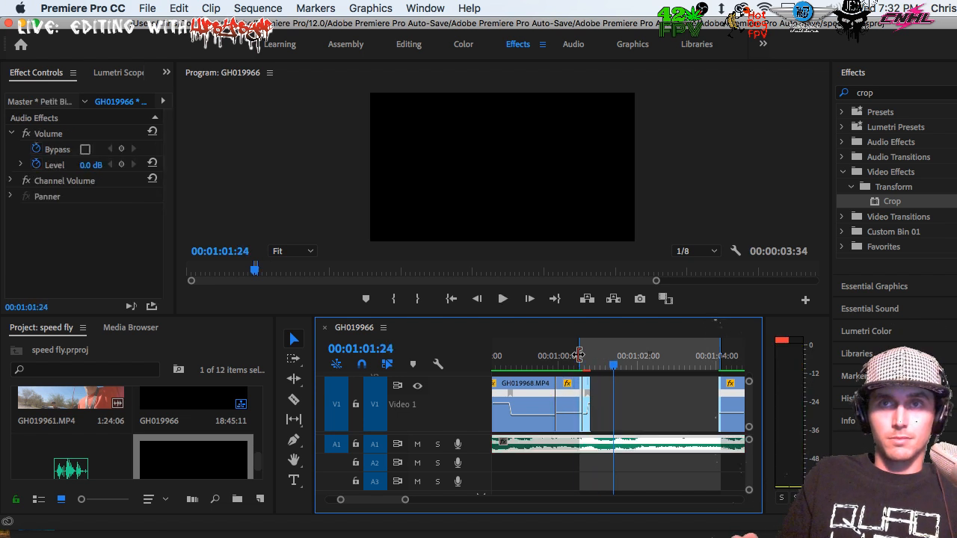
left_click(589, 362)
key("equal")
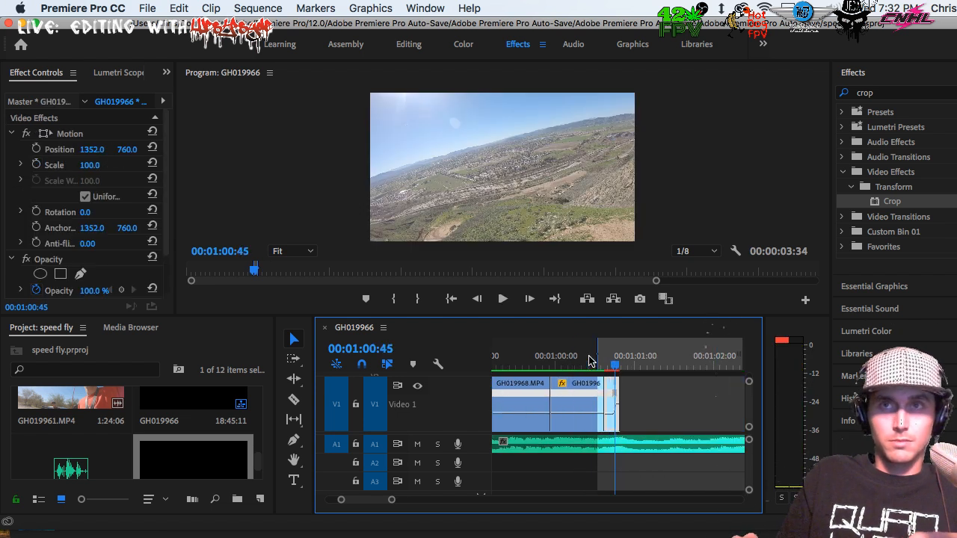
key("space")
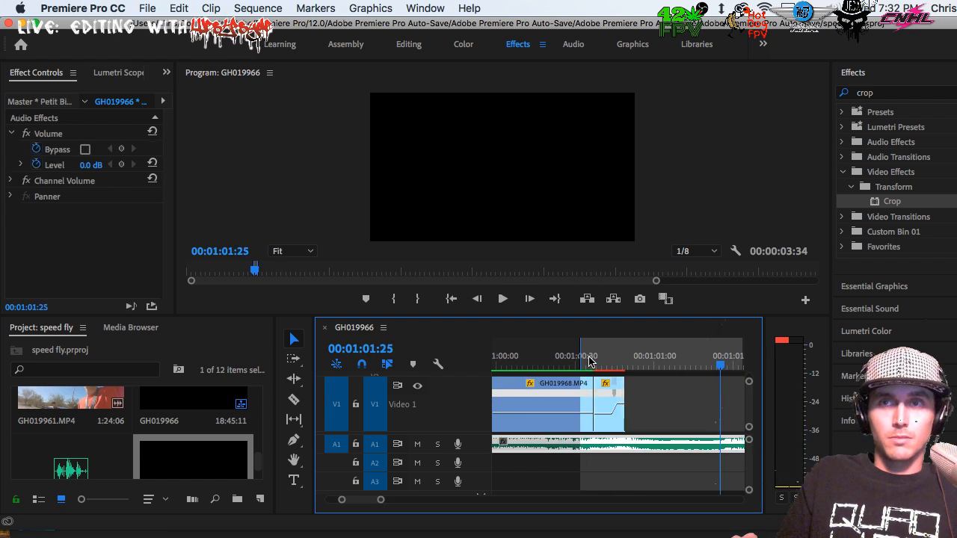
Duplicate the short speed-ramped clip and place the copy directly after the original at 00:01:00:49.
left_click(624, 366)
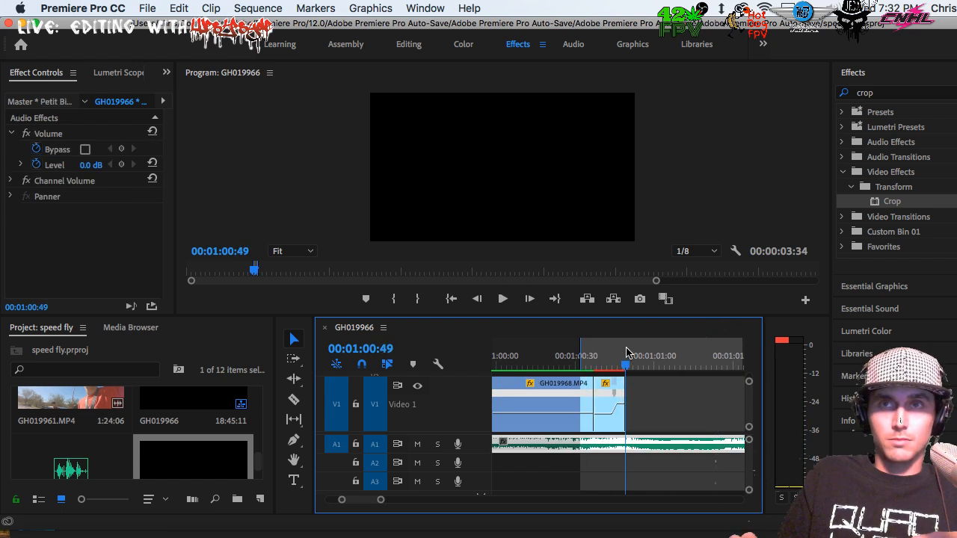
left_click(604, 402)
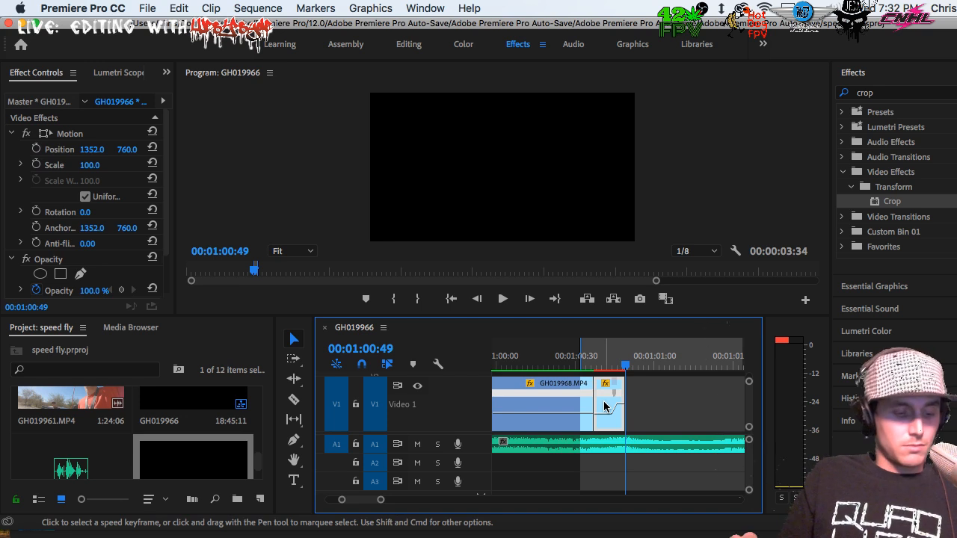
left_click_drag(604, 406, 639, 406)
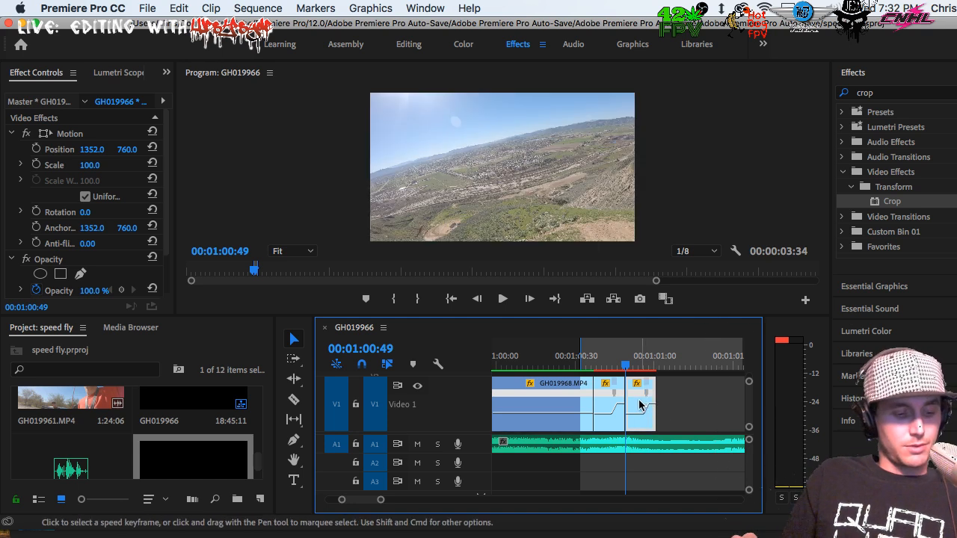
Reverse the duplicated short clip's speed at 100% and lengthen it by extending its end.
key("super+r")
left_click(487, 279)
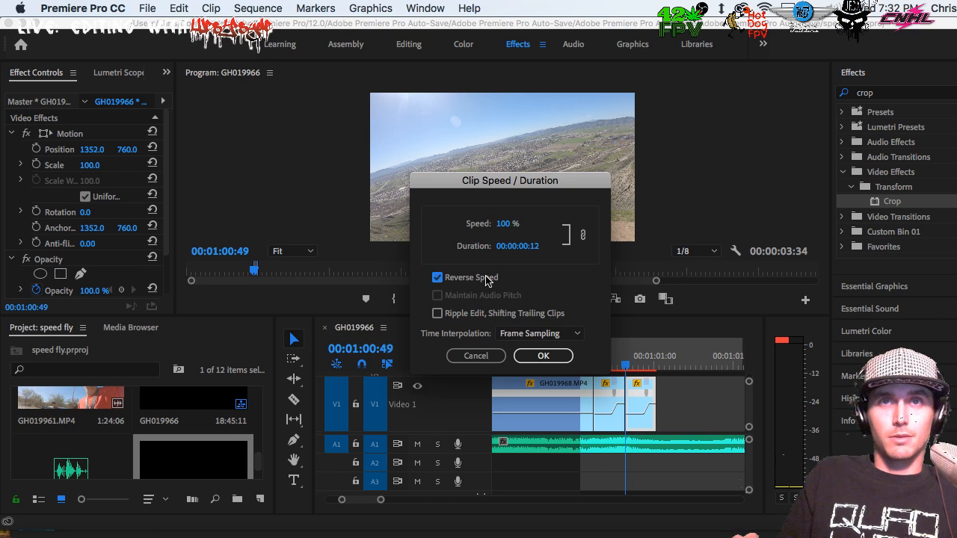
left_click(543, 356)
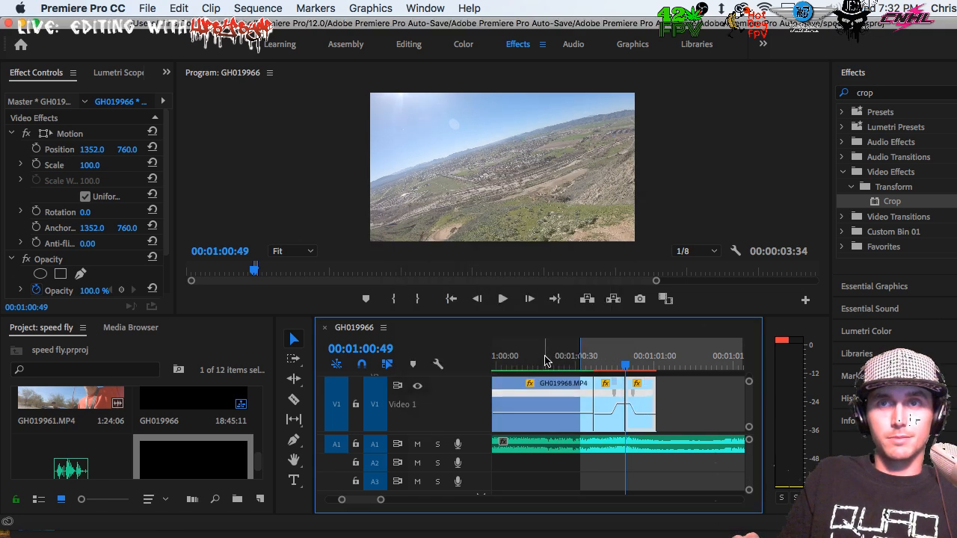
left_click_drag(655, 404, 705, 402)
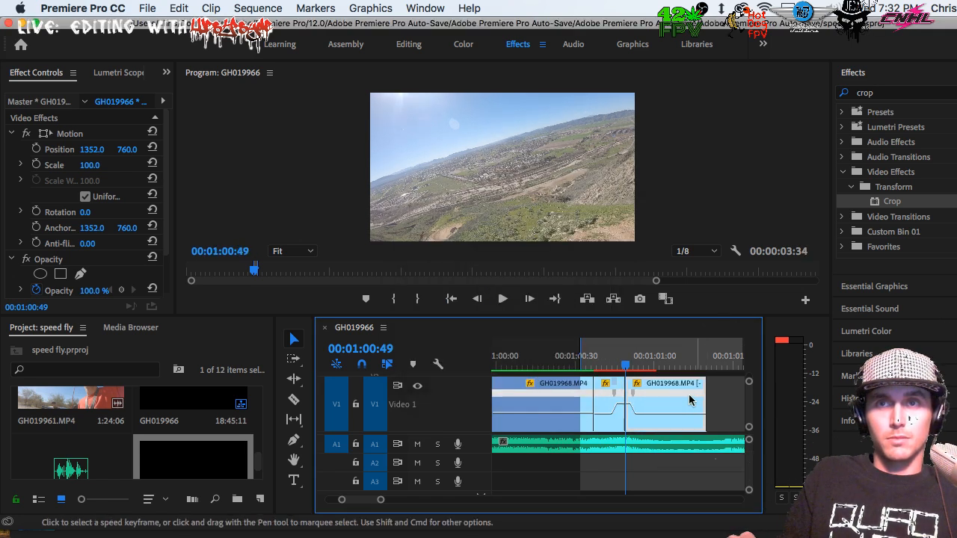
Play the transition from 00:01:00:28 through the speed-ramped clip and its reversed copy.
left_click(572, 361)
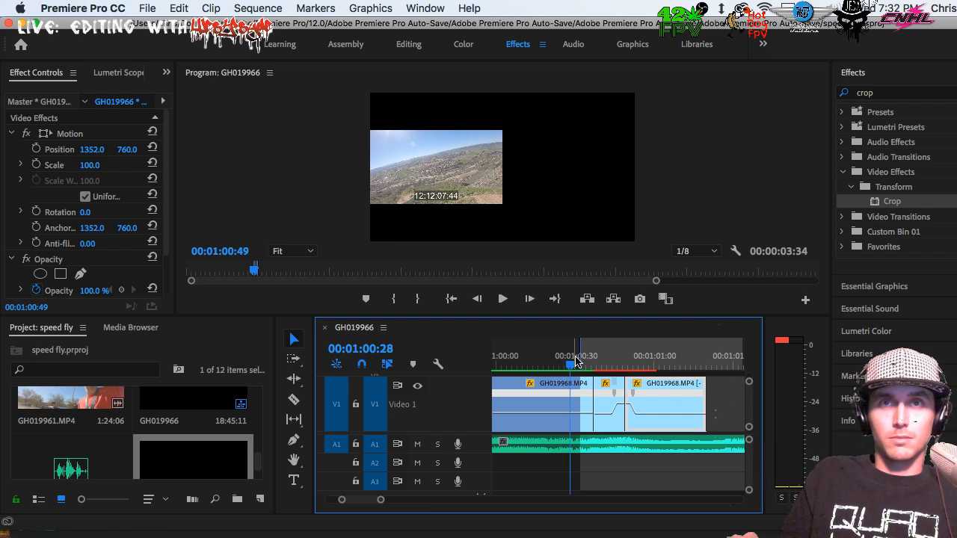
key("space")
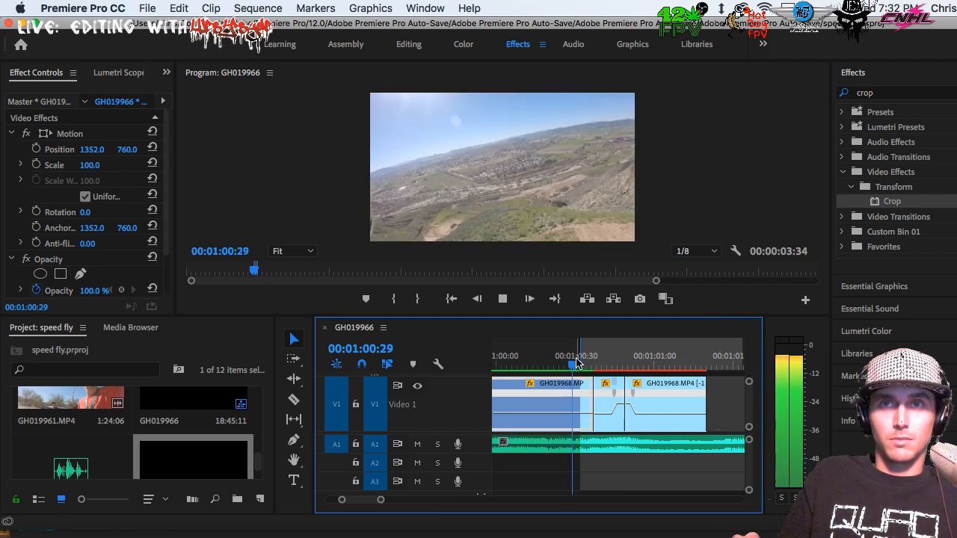
key("space")
Lengthen the reversed clip further and trim its end to just before the remaining speed keyframes.
key("minus")
key("minus")
key("minus")
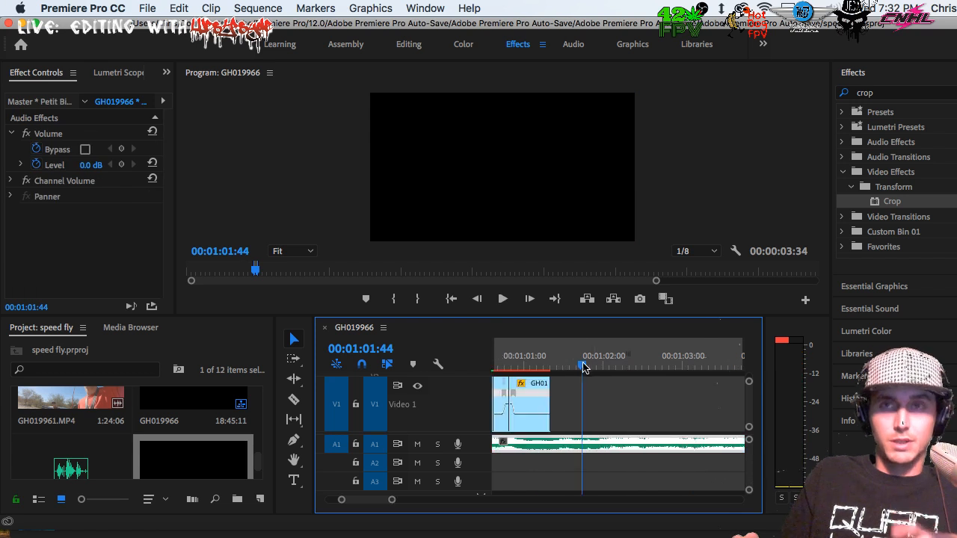
left_click_drag(604, 399, 630, 400)
left_click(630, 400)
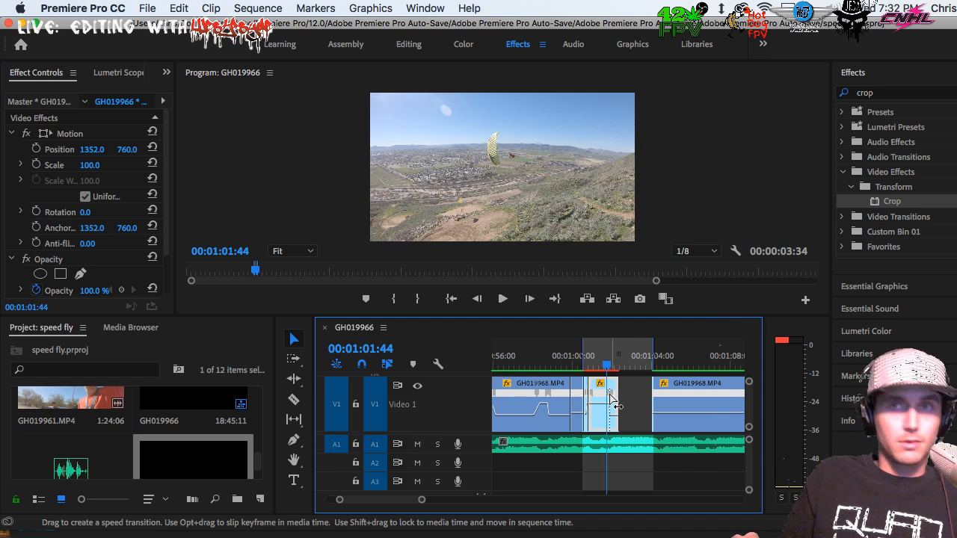
key("super+z")
key("=")
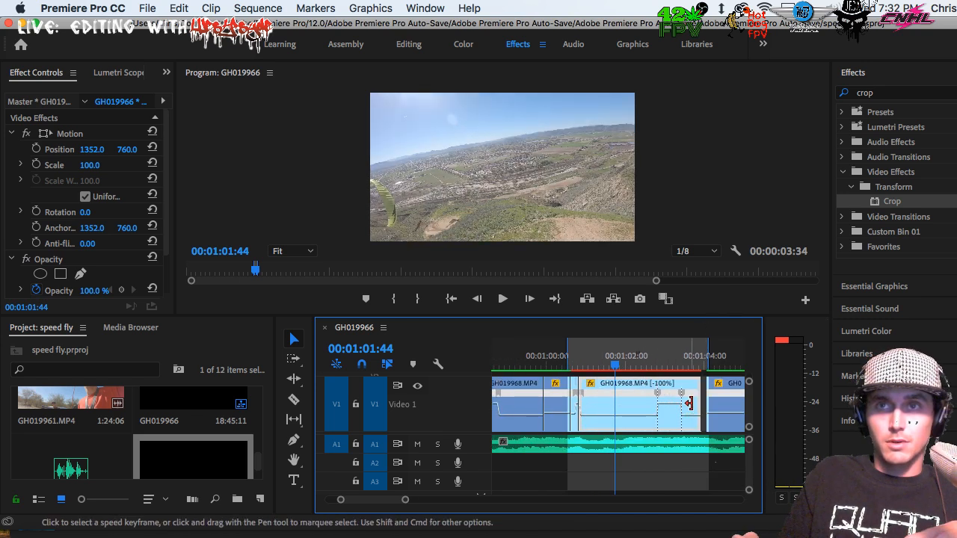
left_click_drag(697, 399, 623, 401)
Nest the trimmed reversed clip into its own sequence.
right_click(625, 395)
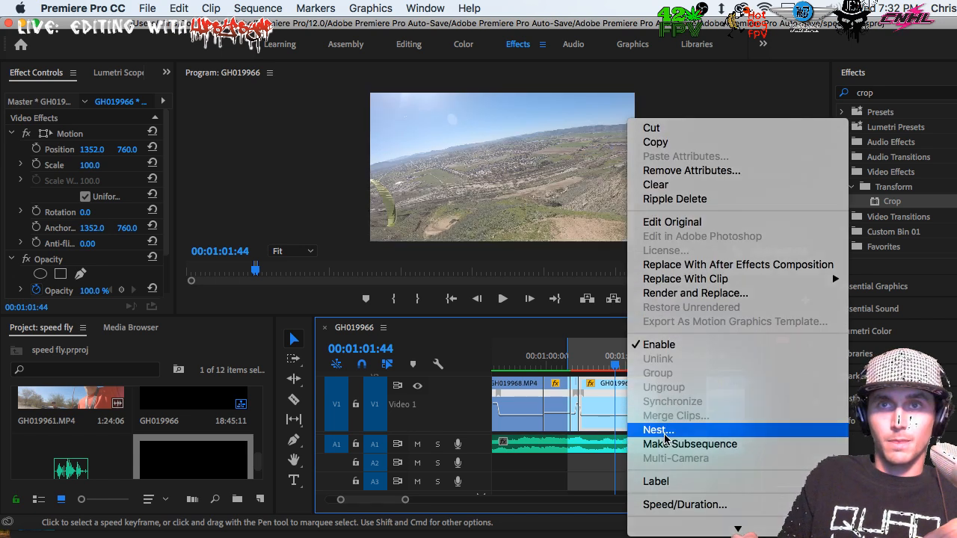
left_click(657, 429)
left_click(544, 296)
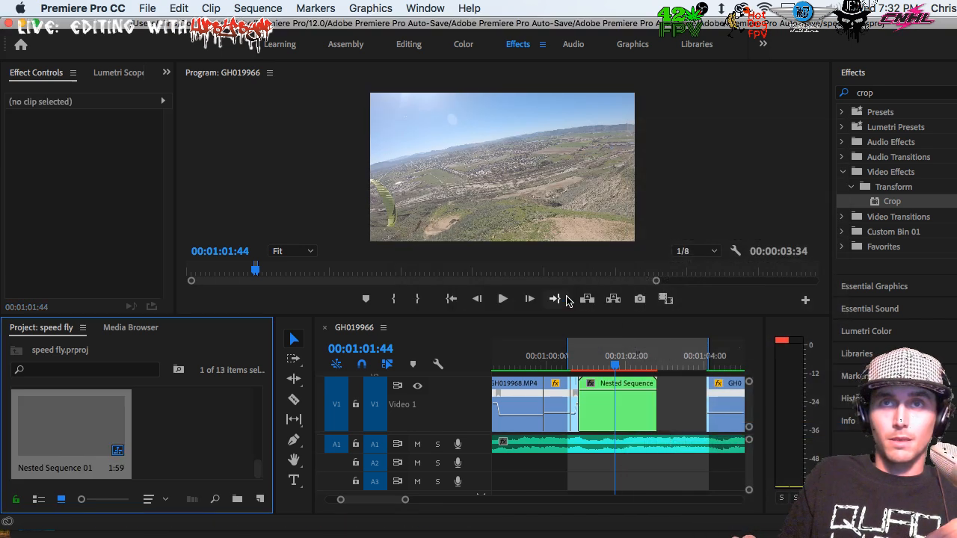
Display the nested clip's Time Remapping speed, add a speed keyframe at 00:01:01:22, and slow the playback after it.
mouse_move(611, 365)
left_mouse_down()
mouse_move(586, 363)
mouse_move(626, 364)
mouse_move(600, 366)
left_mouse_up()
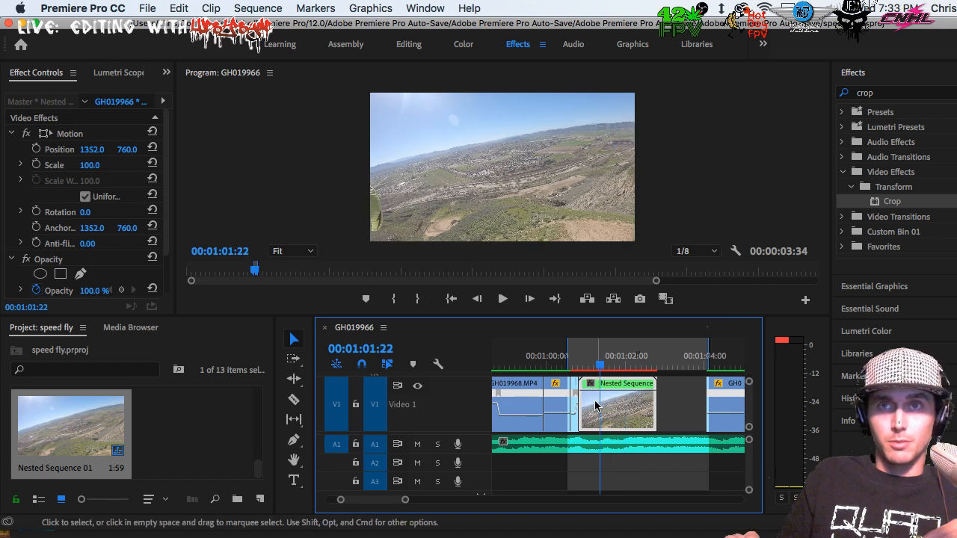
left_click(590, 384)
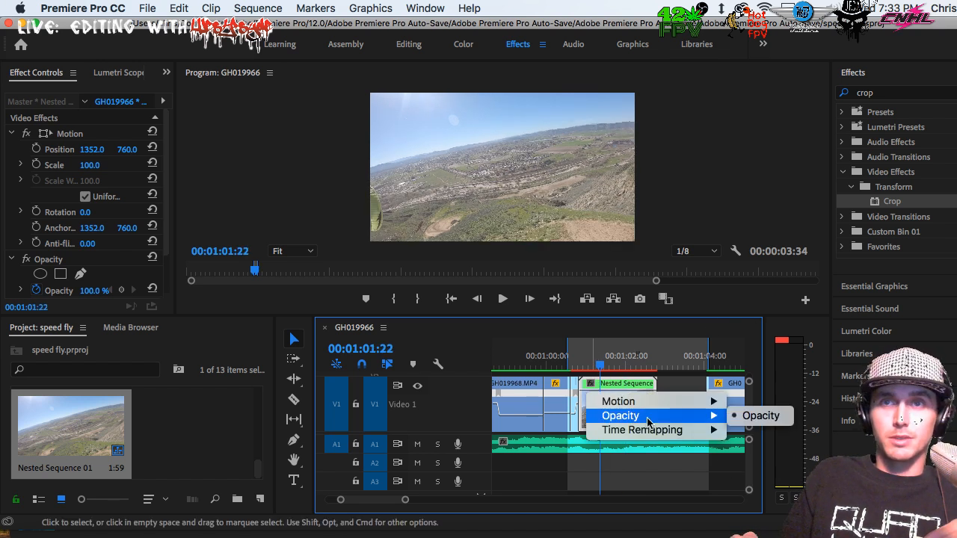
mouse_move(643, 428)
left_click(753, 430)
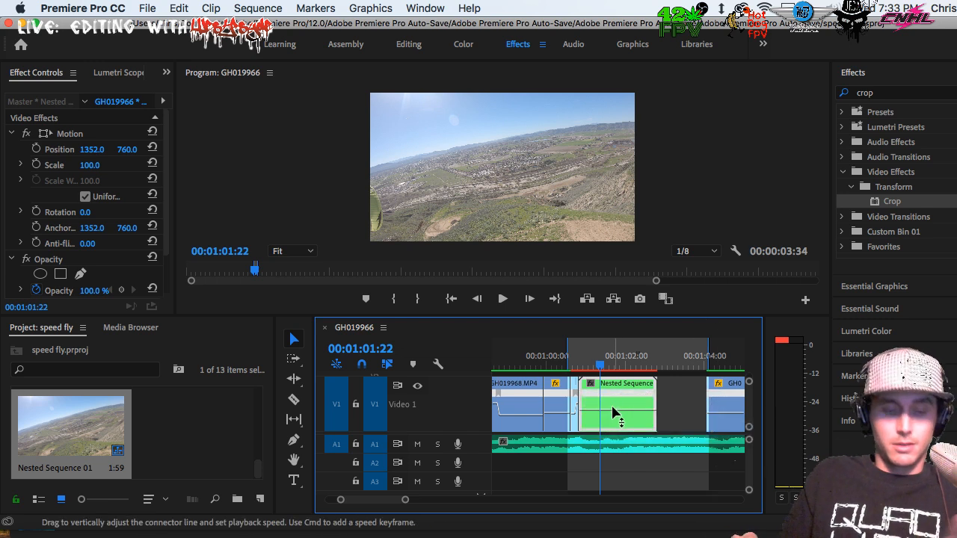
key("p")
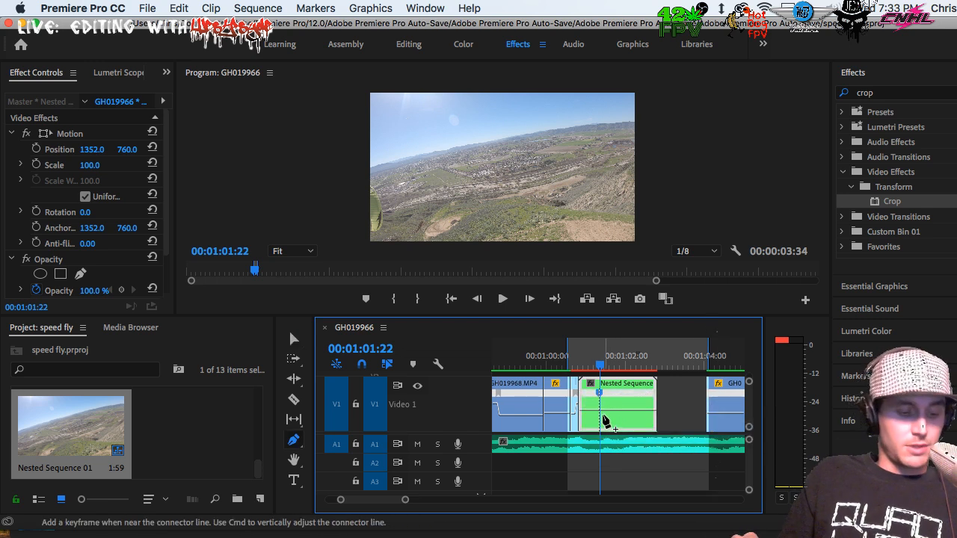
key("v")
left_click_drag(636, 411, 733, 405)
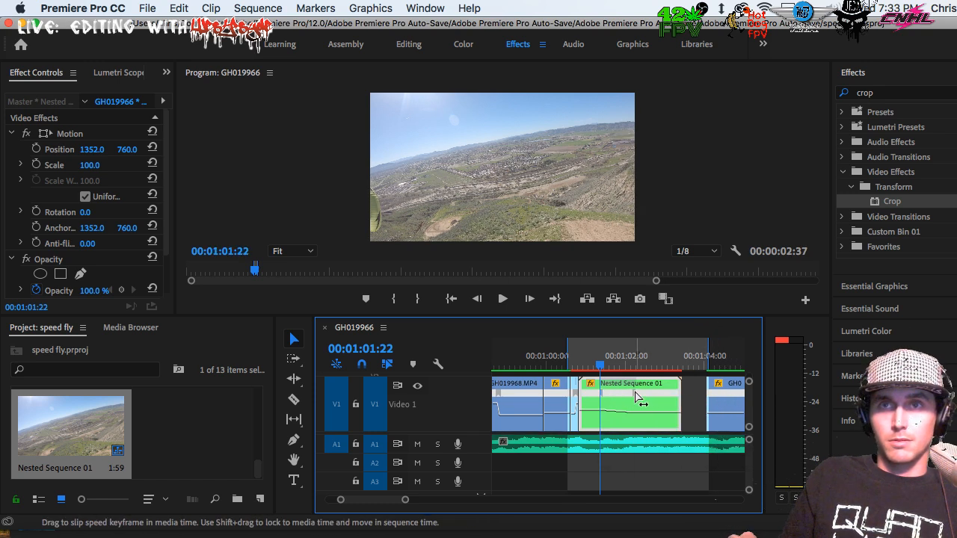
Stretch the nested clip's speed ramp toward the clip's end and move the playhead to 00:01:03:01.
left_click_drag(635, 394, 761, 398)
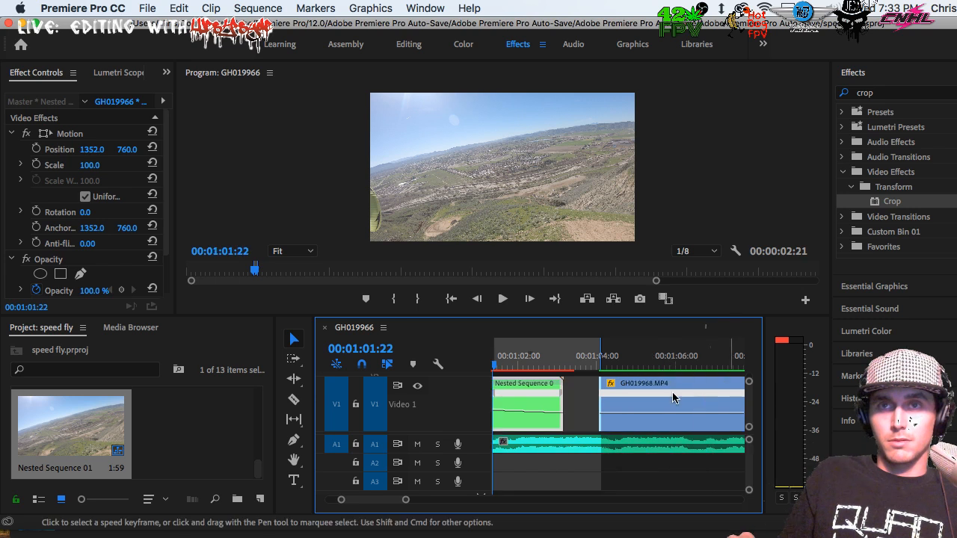
left_click_drag(568, 398, 616, 399)
key("minus")
key("minus")
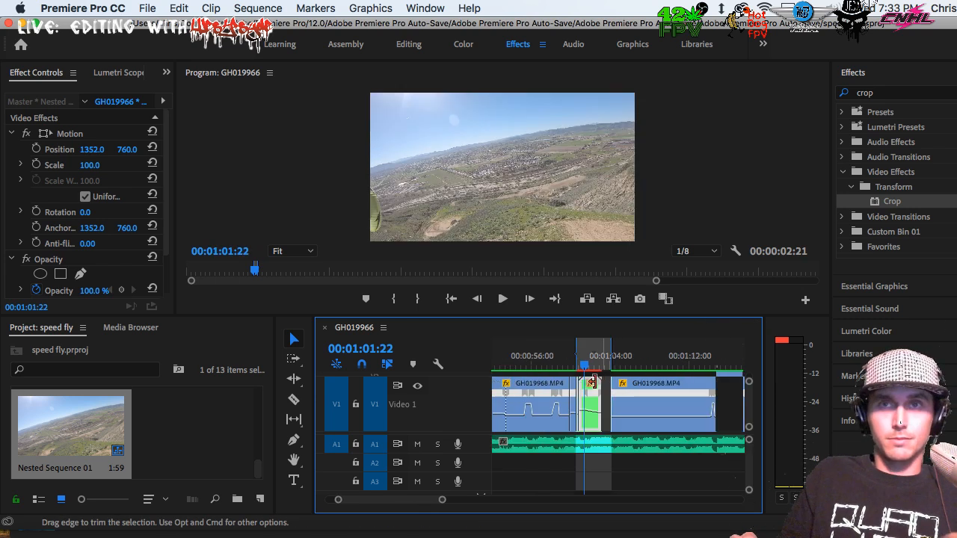
left_click(600, 359)
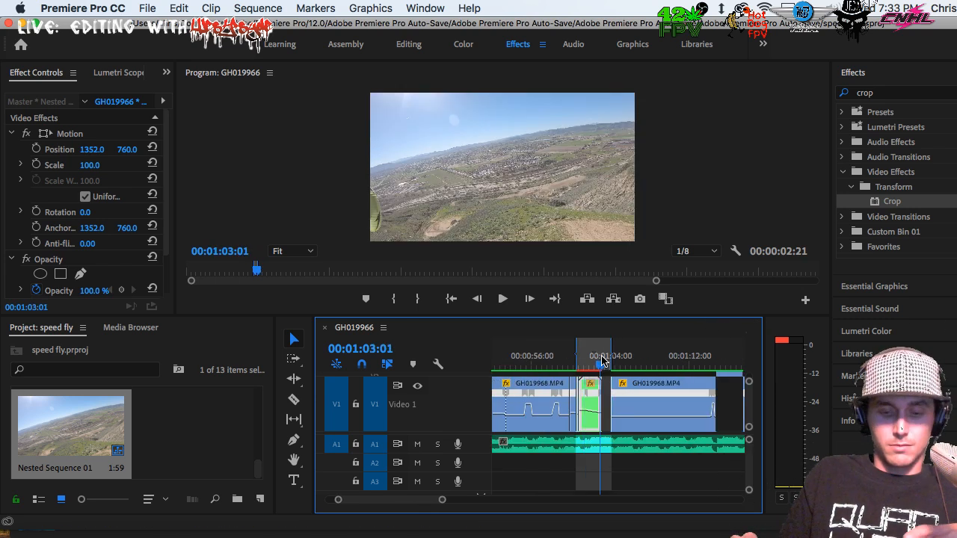
Shorten the nested clip's speed ramp and lower the speed after it until the clip meets the following GH019968.MP4 clip.
key("equal")
key("equal")
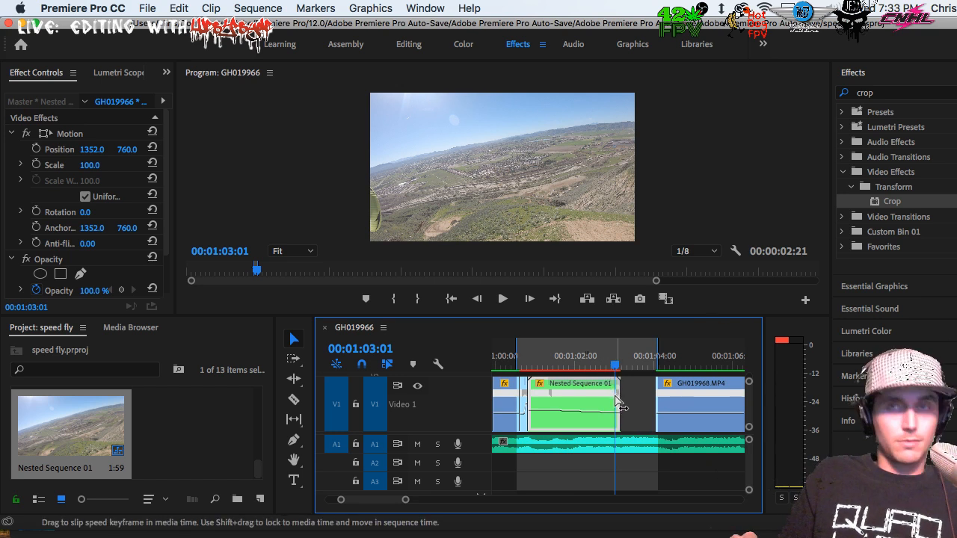
left_click_drag(620, 406, 553, 402)
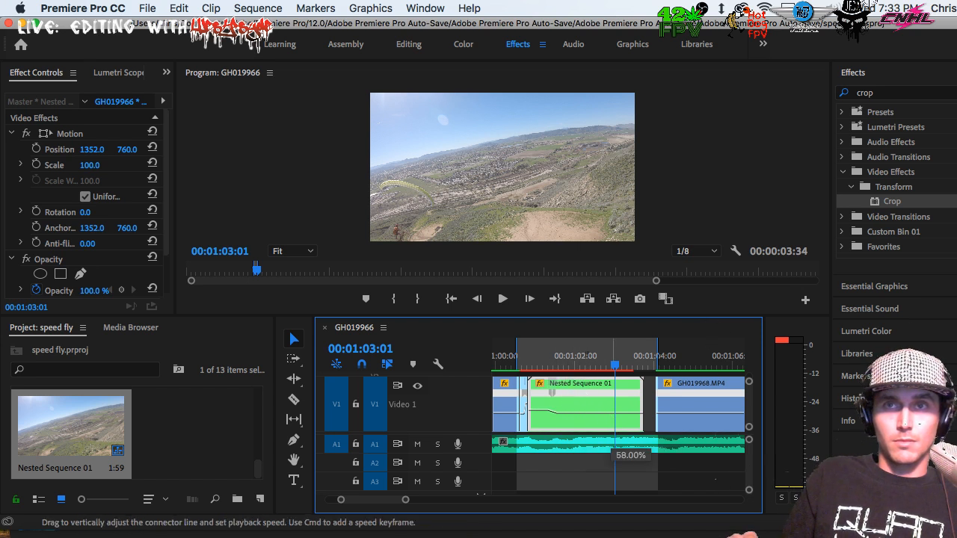
left_click_drag(610, 413, 610, 424)
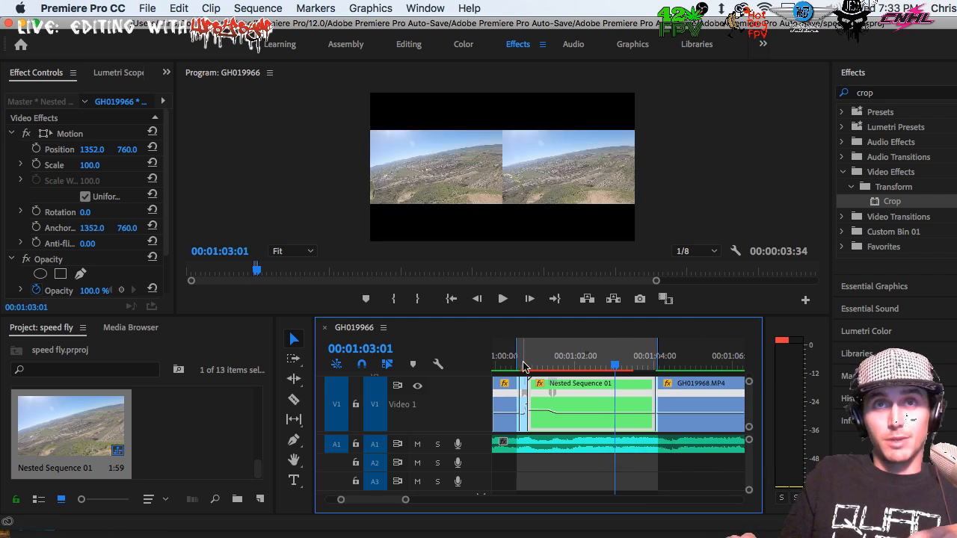
Render the sequence's video previews for the unrendered reverse section.
key("minus")
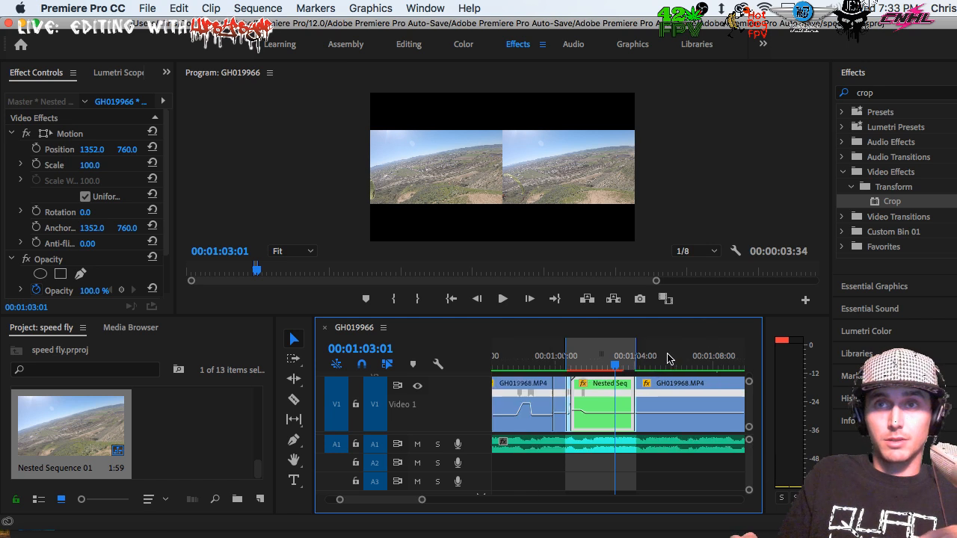
key("Return")
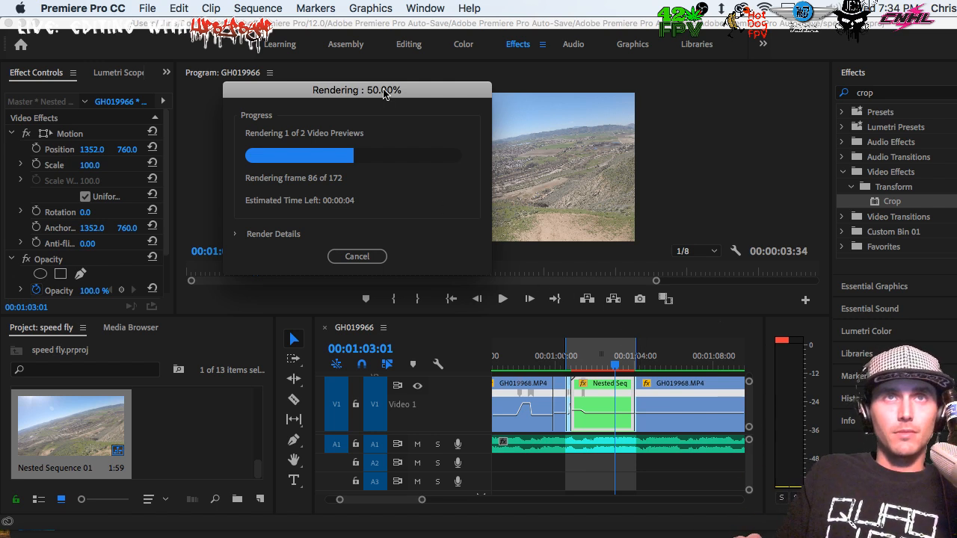
left_click_drag(384, 92, 422, 93)
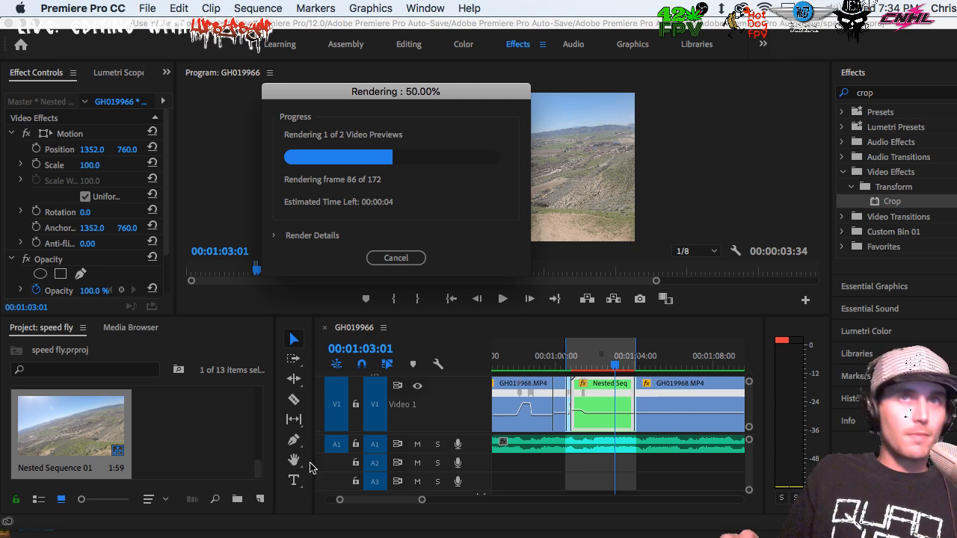
Switch to Finder, open Prismo - Smile.mp4 from the Desktop in VLC, briefly play it from the start, and close it.
left_click(33, 532)
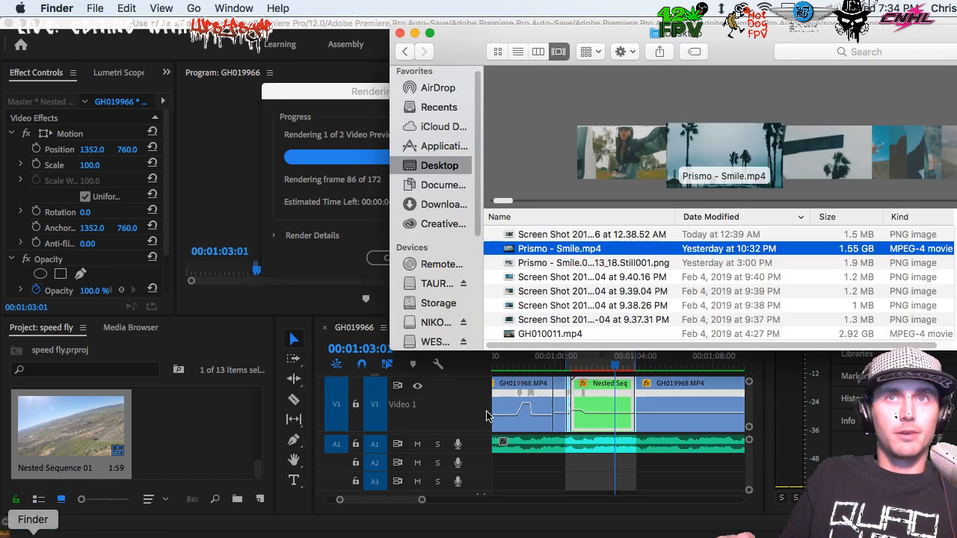
right_click(619, 249)
mouse_move(733, 267)
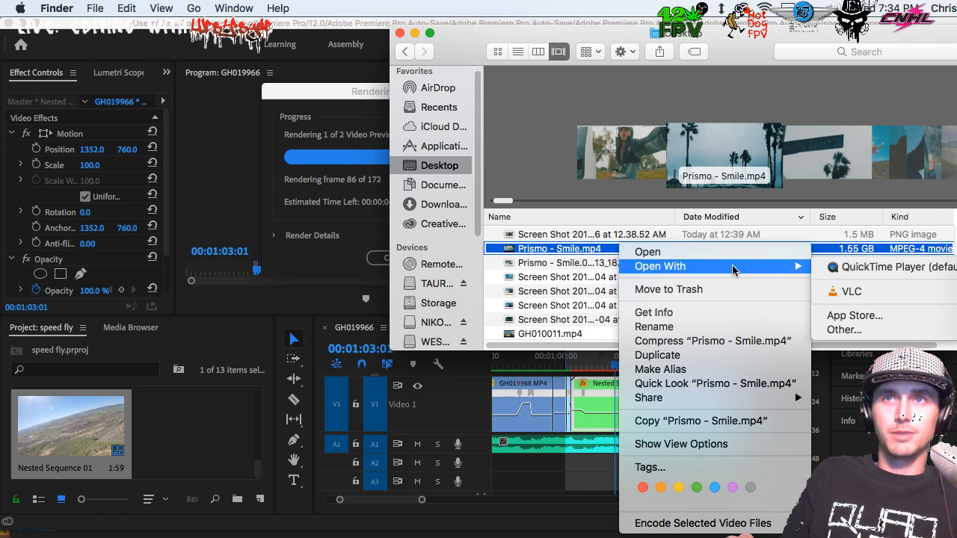
left_click(839, 295)
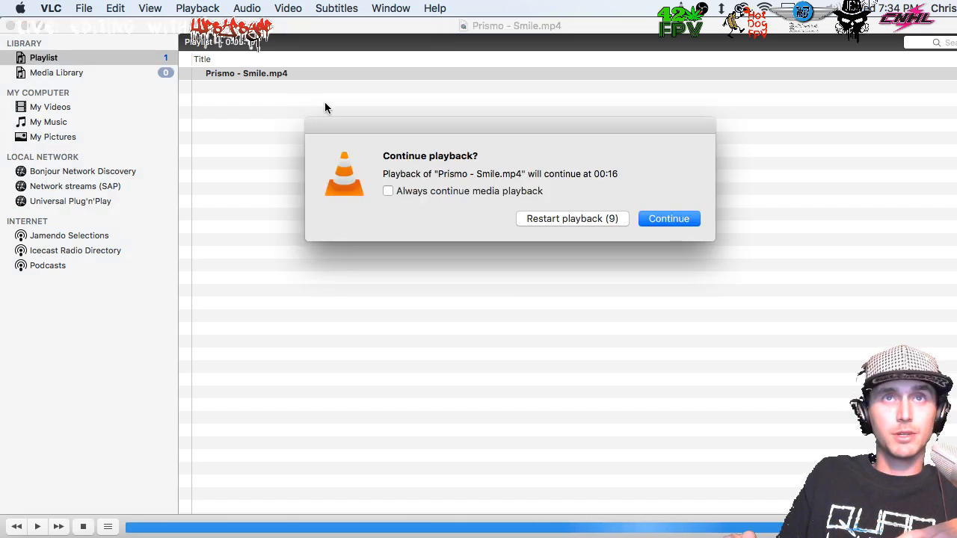
left_click(599, 217)
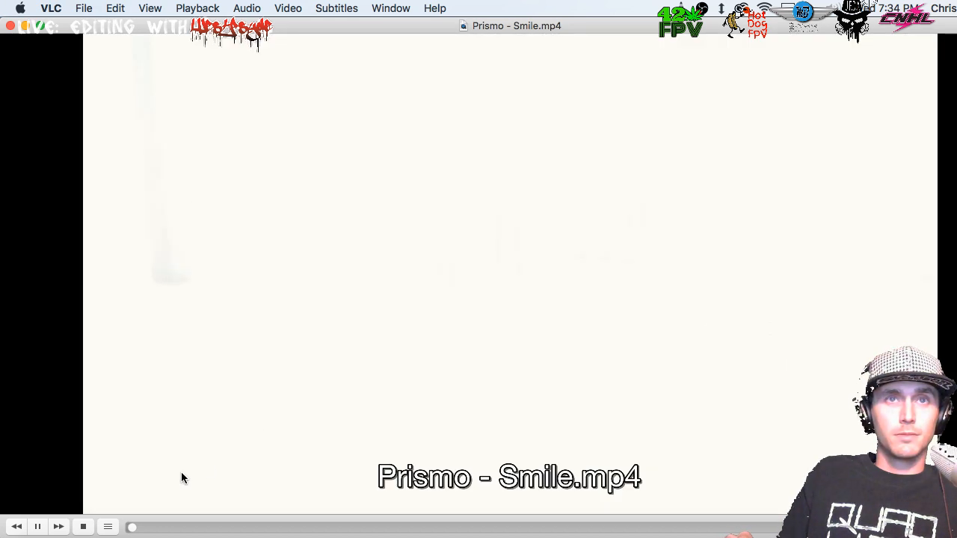
left_click(37, 528)
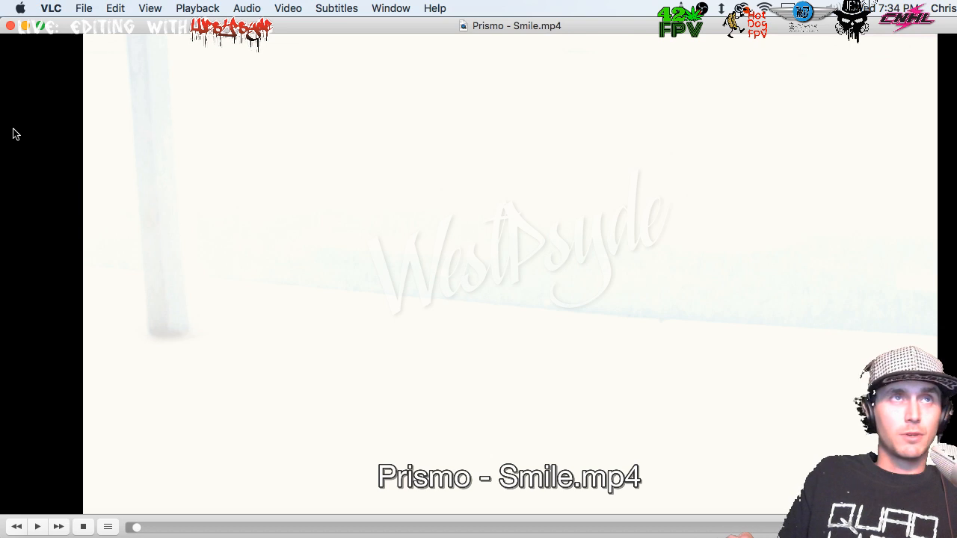
left_click(10, 26)
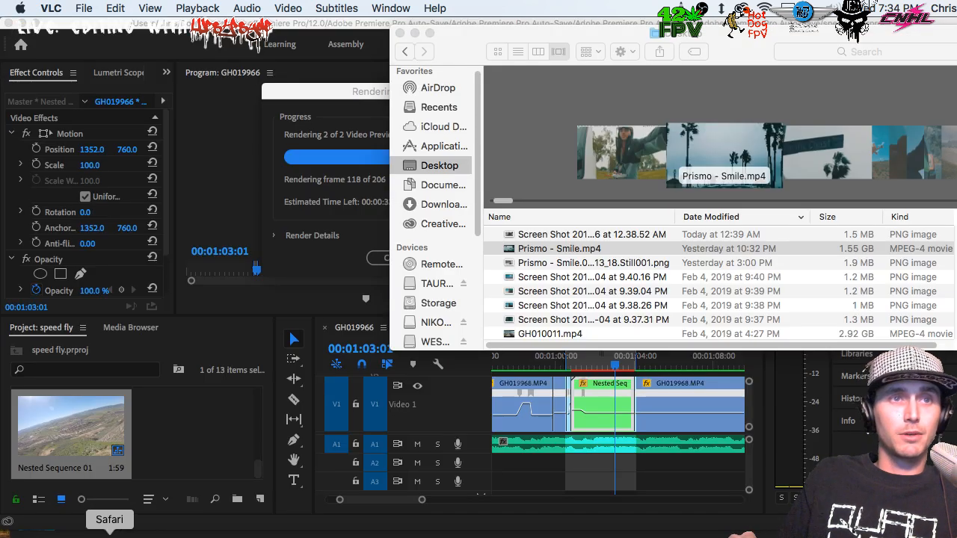
Switch to Safari, open YouTube in a new tab, and go to the signed-in account's channel page.
left_click(109, 532)
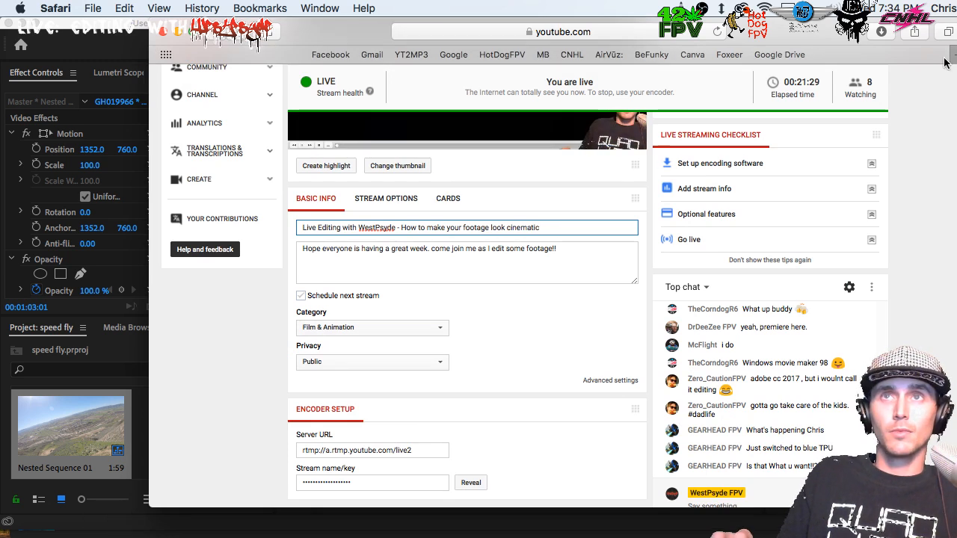
key("super+t")
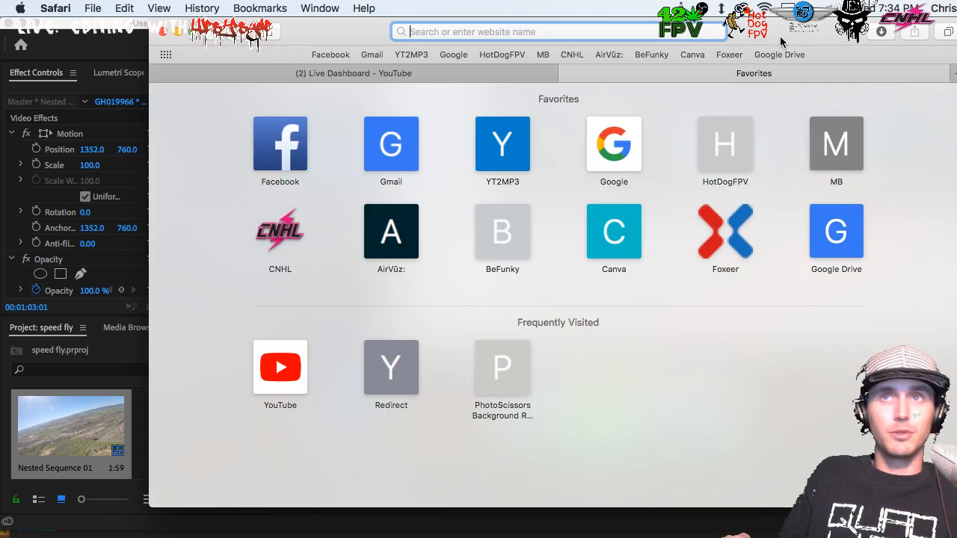
left_click(298, 357)
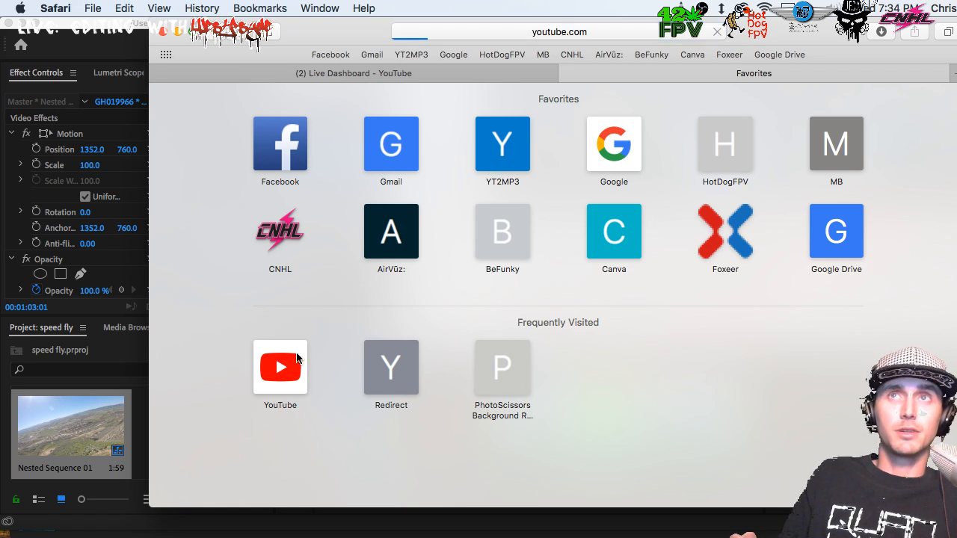
left_click_drag(785, 46, 744, 46)
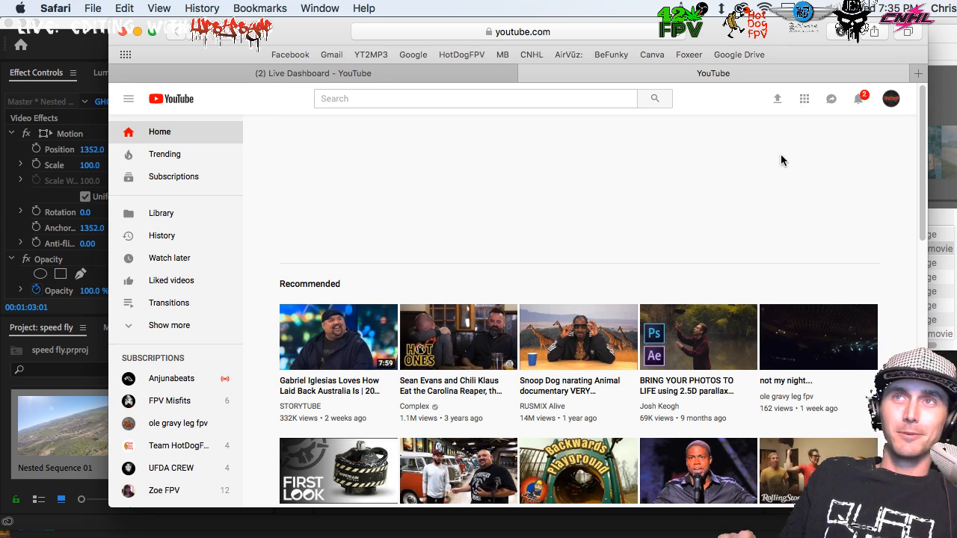
left_click(891, 99)
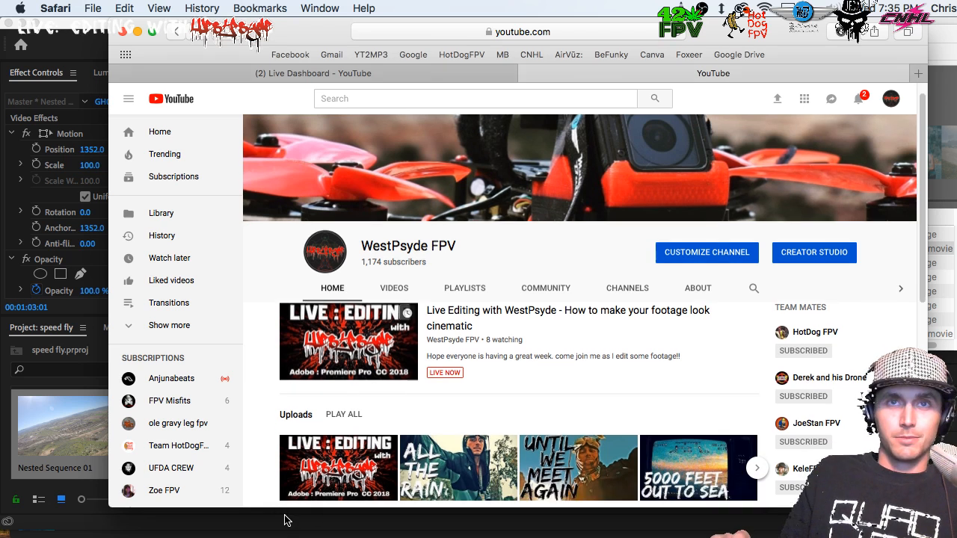
Open the Rainy Day in Huntington Beach video from the channel's uploads, show it full screen, and unmute it.
scroll(441, 471, "down", 1)
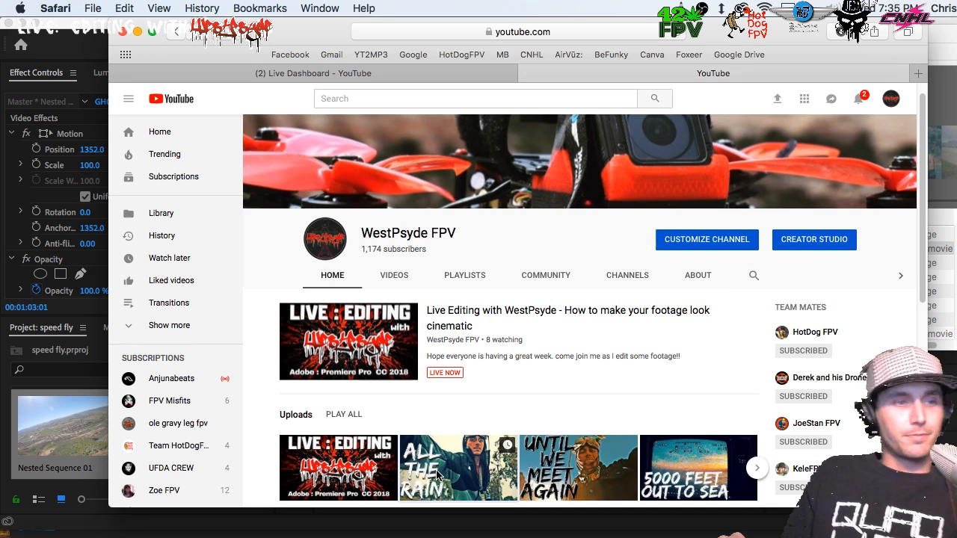
left_click(438, 475)
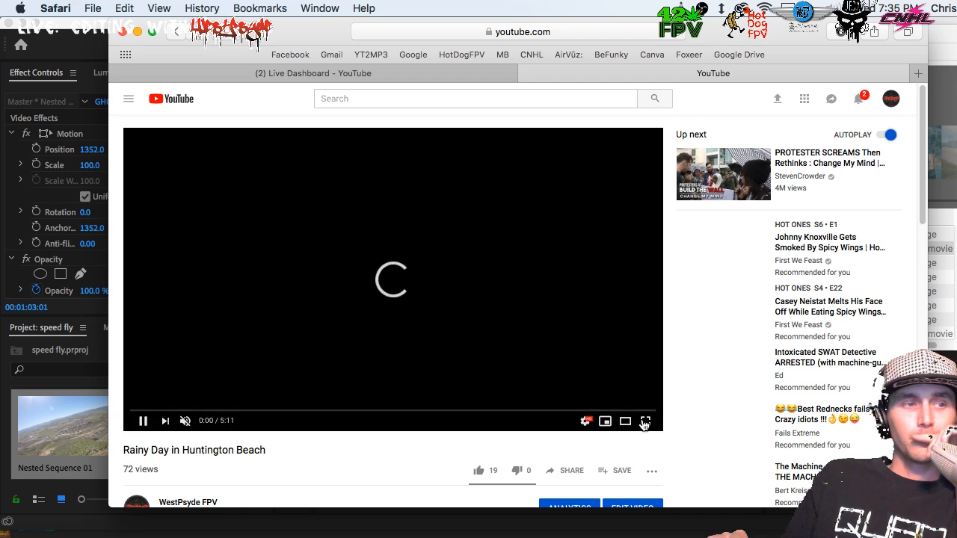
left_click(645, 422)
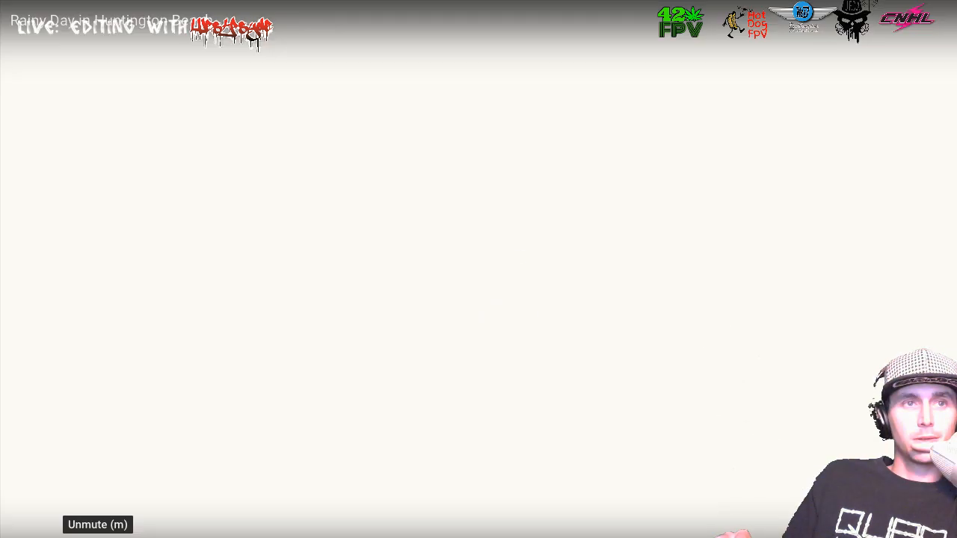
left_click(98, 537)
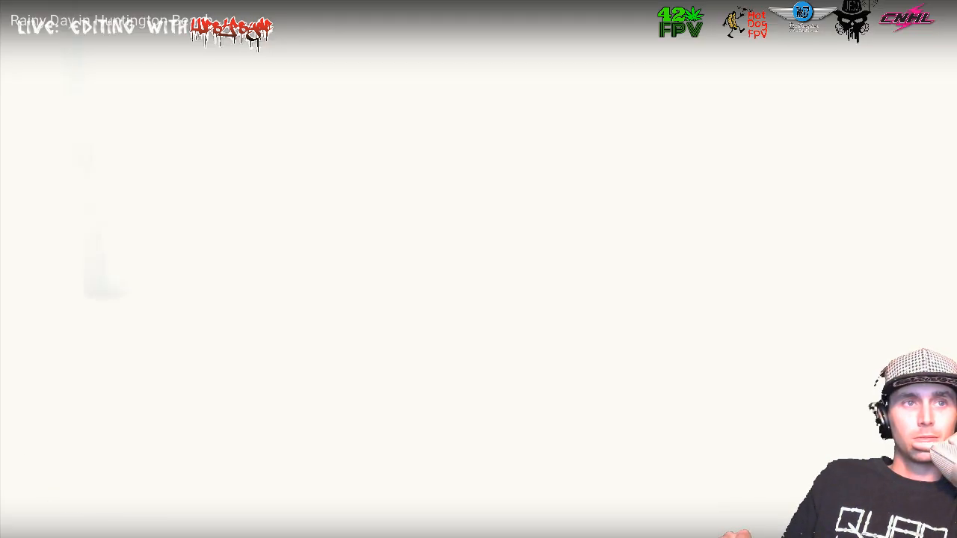
Briefly play the opening of the Rainy Day in Huntington Beach video, set its quality to 1080p, and continue watching.
left_click(30, 535)
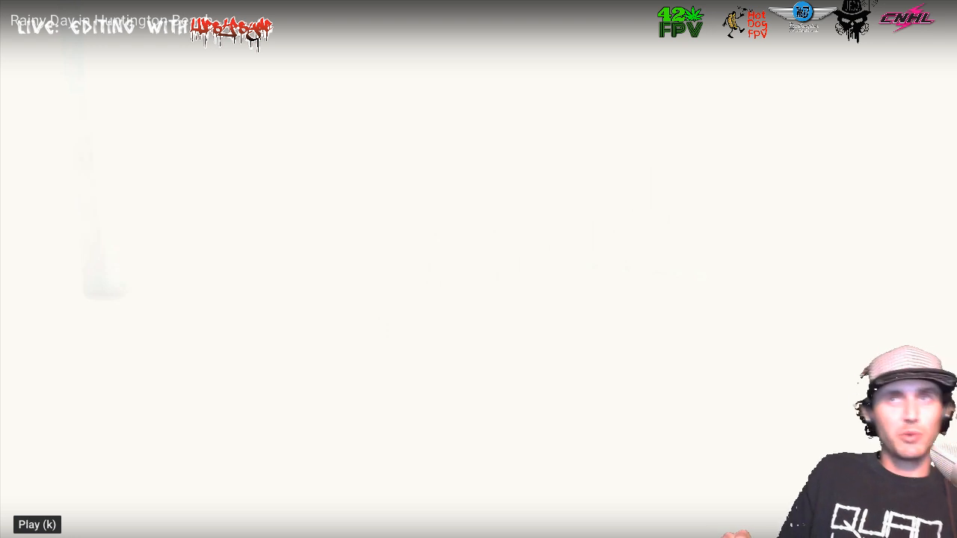
left_click(12, 532)
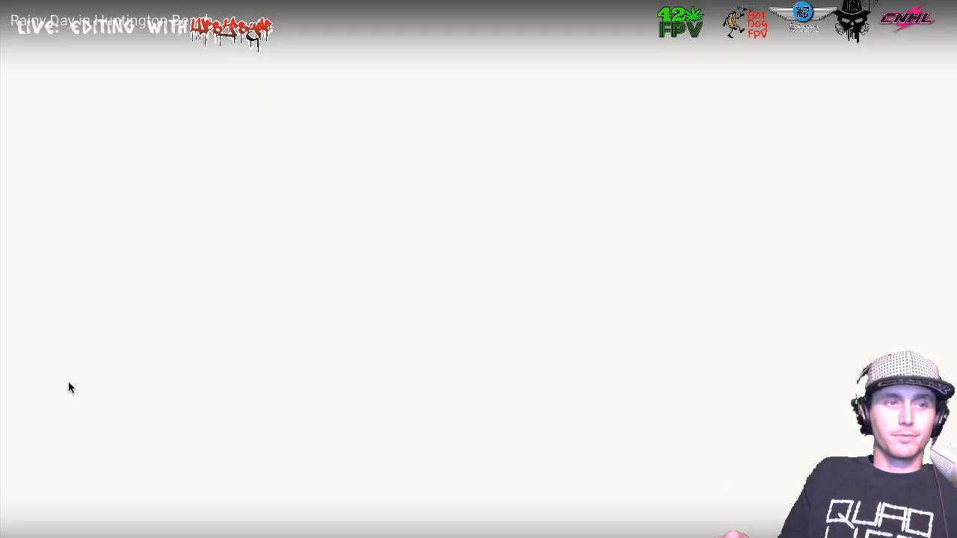
left_click(24, 537)
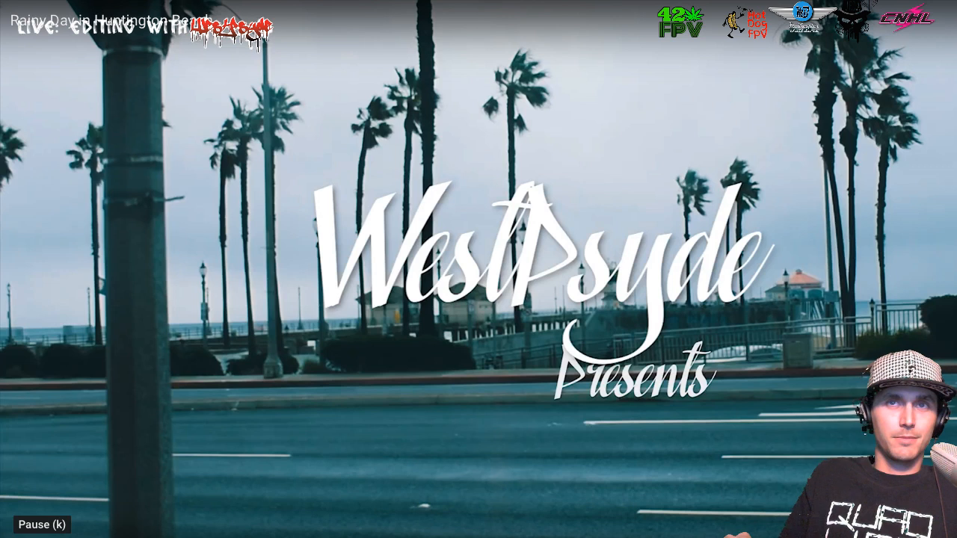
left_click(24, 537)
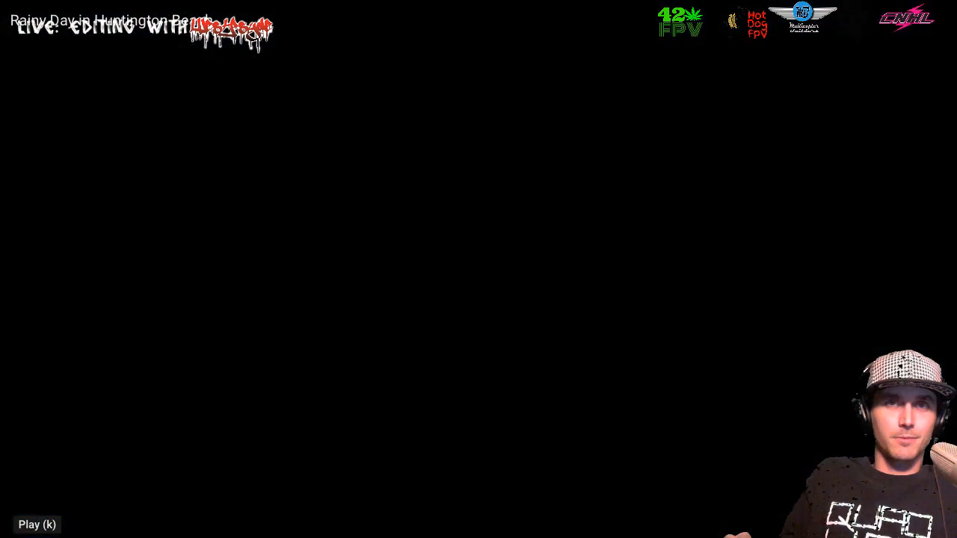
left_click(24, 537)
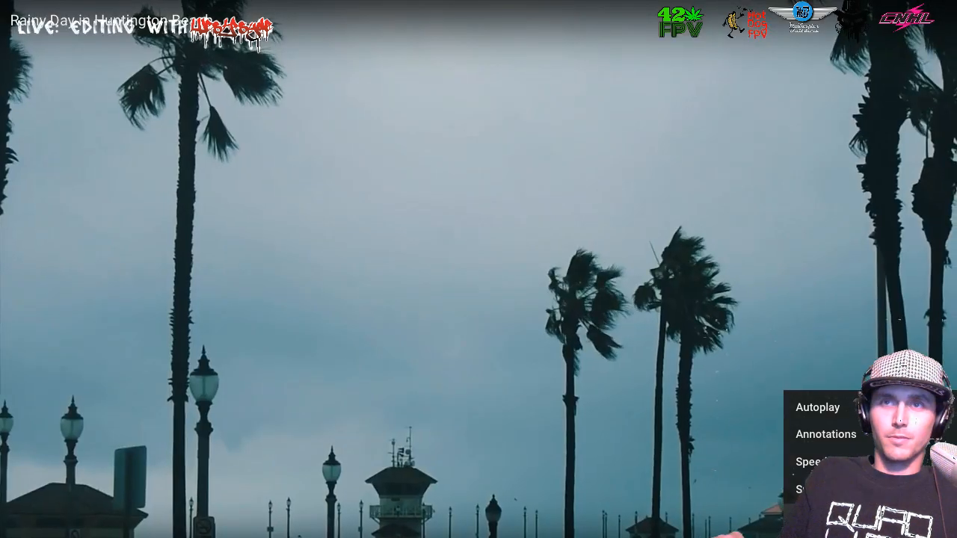
left_click(874, 516)
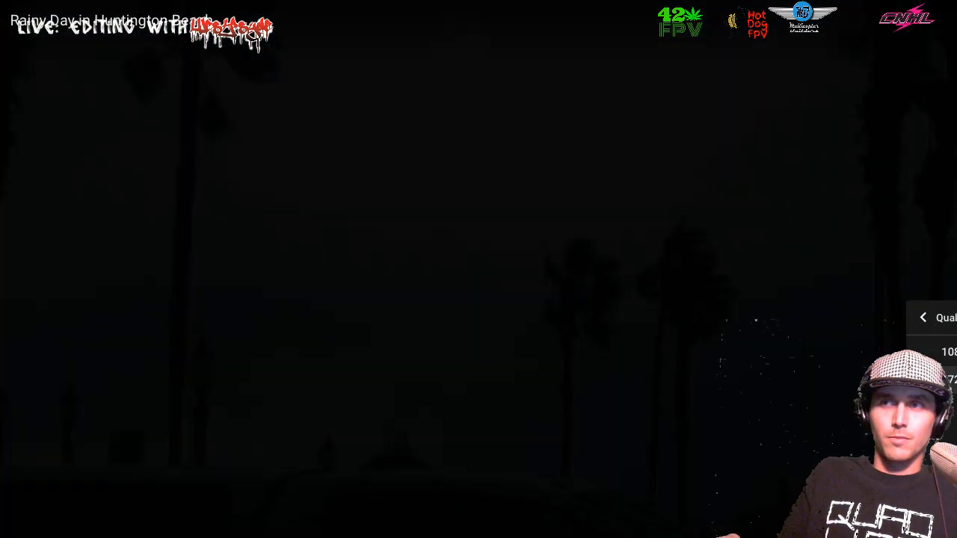
left_click(949, 352)
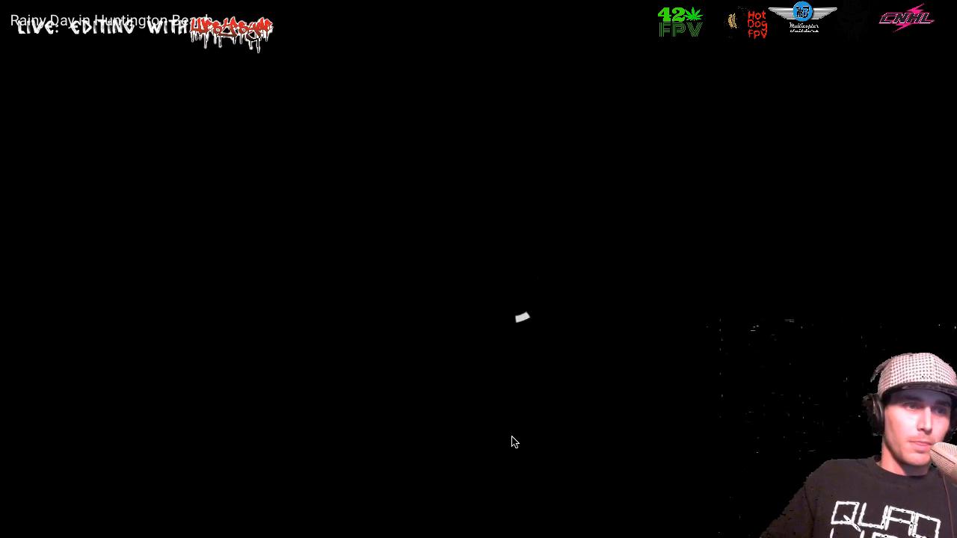
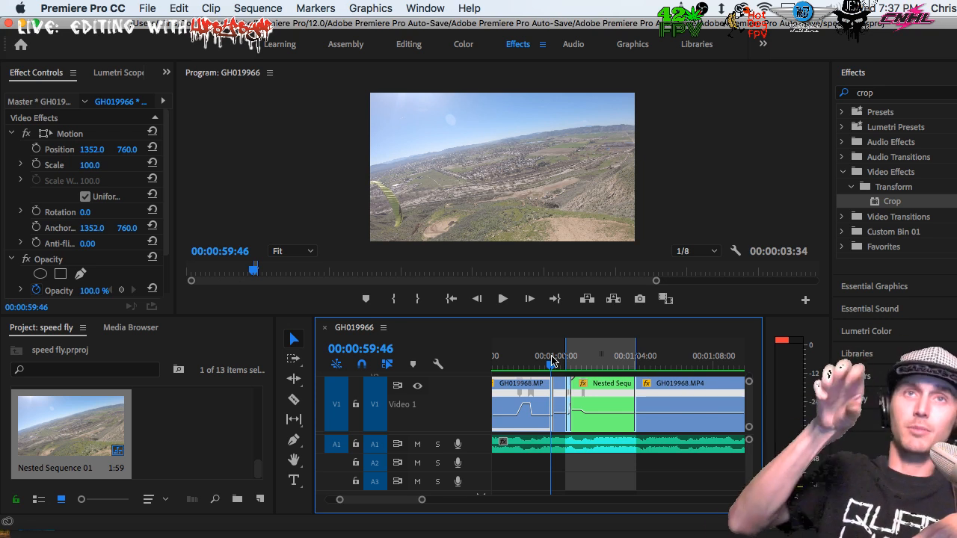
Switch to Premiere Pro and review the rewind effect from 00:00:58:07 through Nested Sequence 01 into the following GH019968.MP4 clip.
key("=")
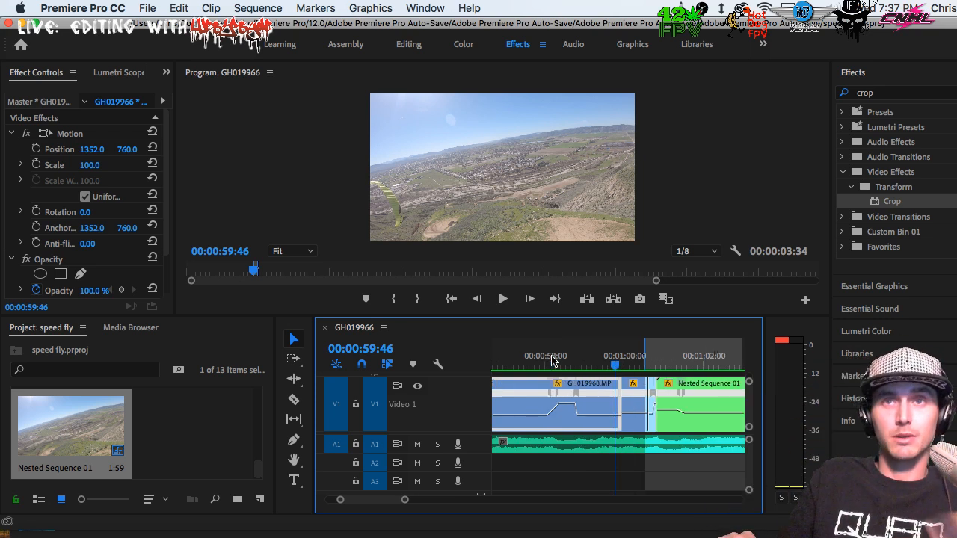
key("space")
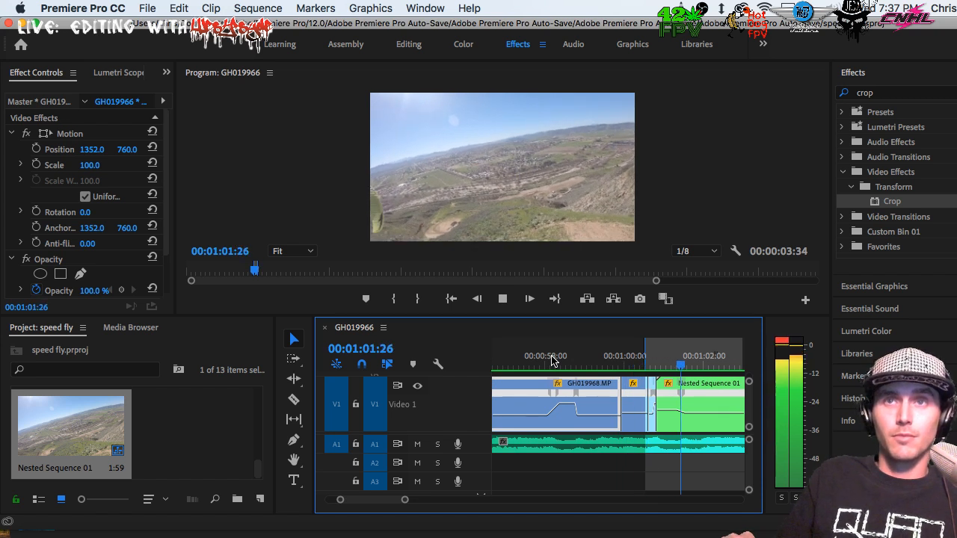
left_click(550, 361)
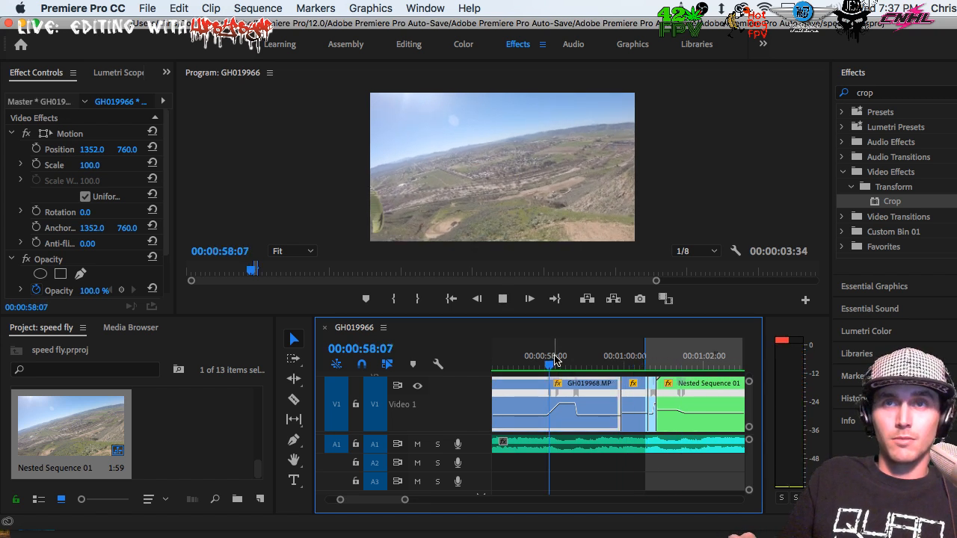
key("space")
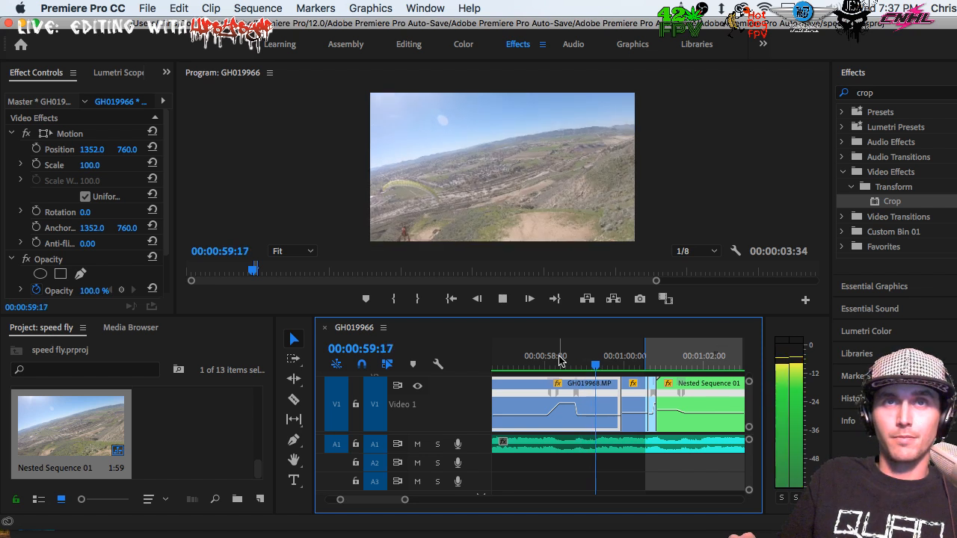
key("space")
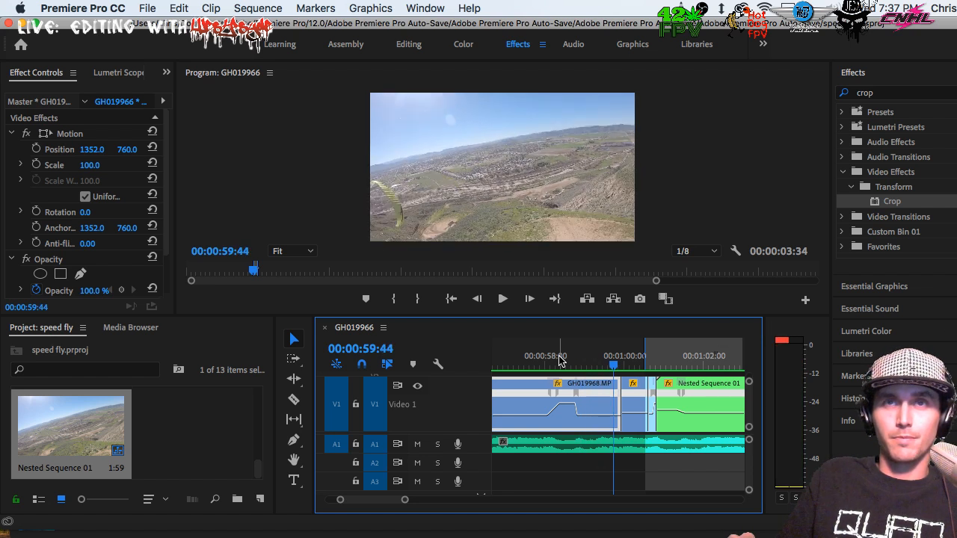
key("space")
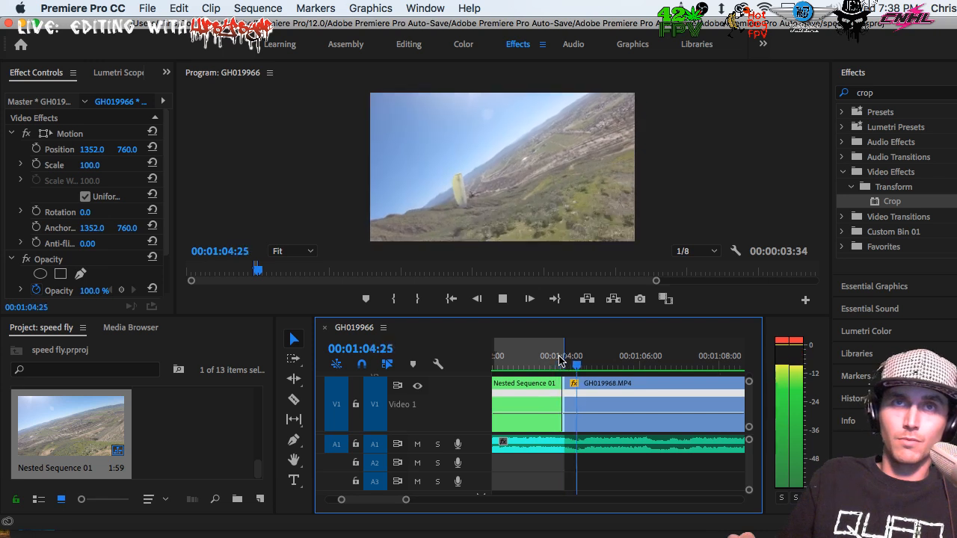
key("space")
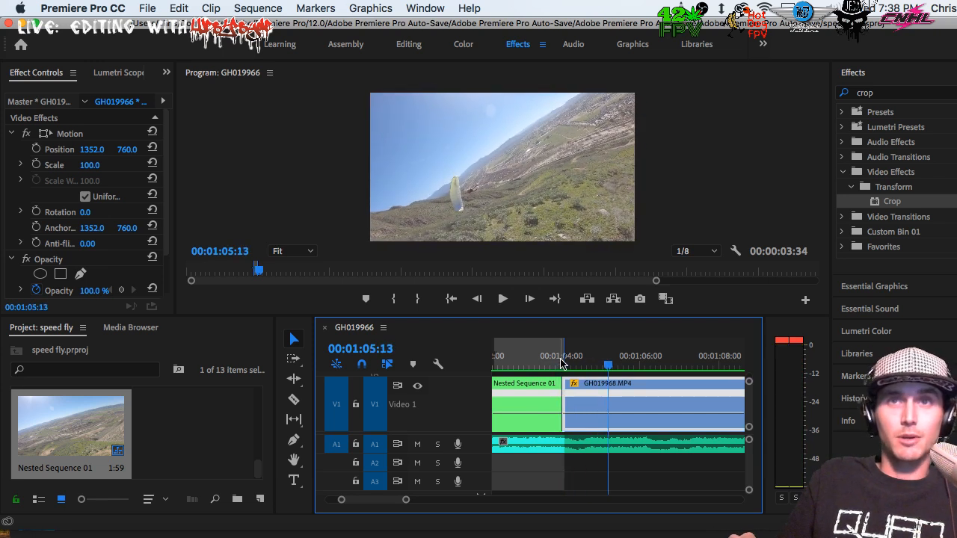
Play the sequence on to the speed ramp around 00:01:14:00 and replay that section to examine the ramp closely.
key("space")
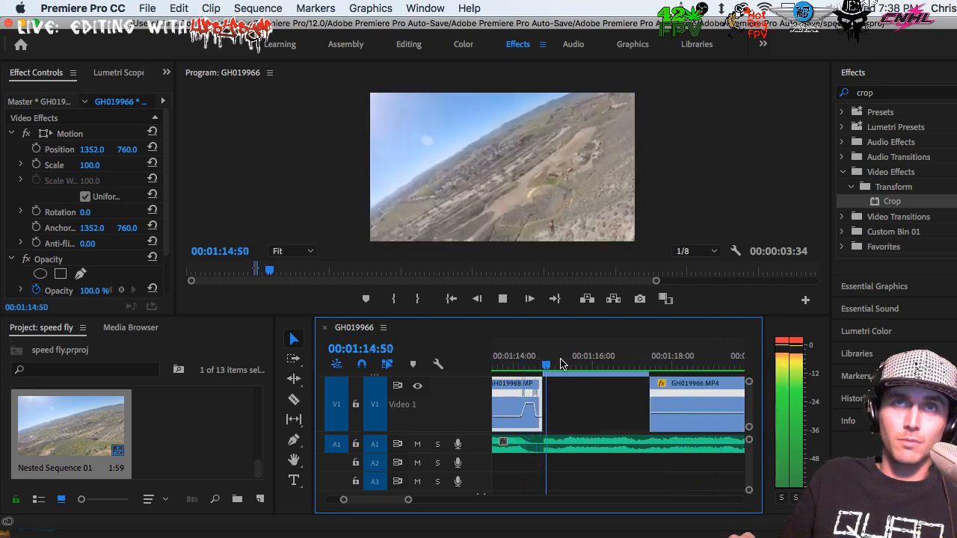
left_click(512, 355)
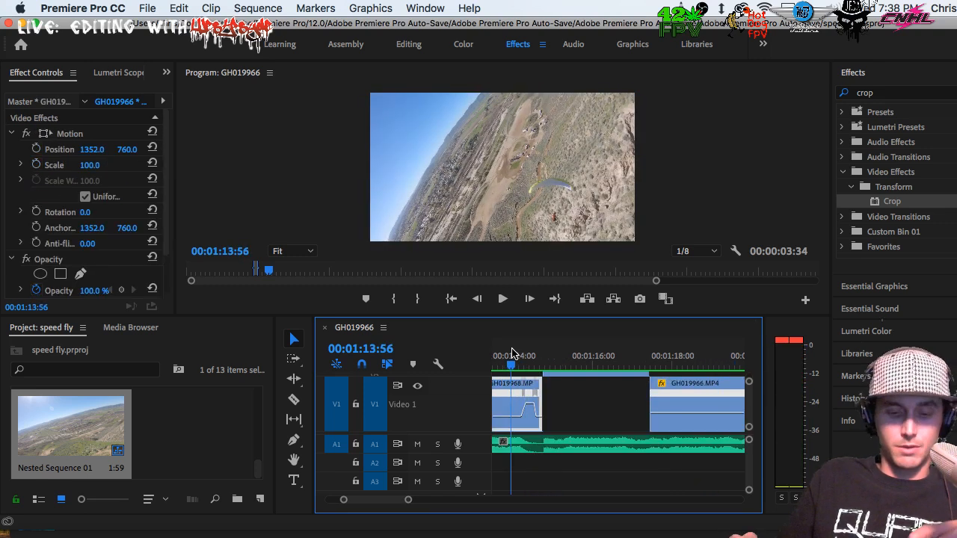
key("minus")
left_click(538, 356)
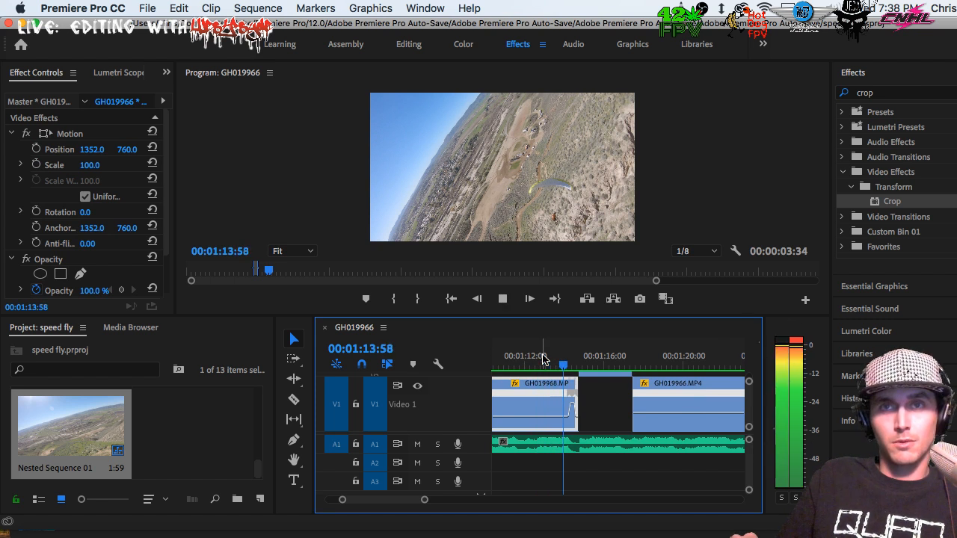
key("space")
key("equal")
key("equal")
key("equal")
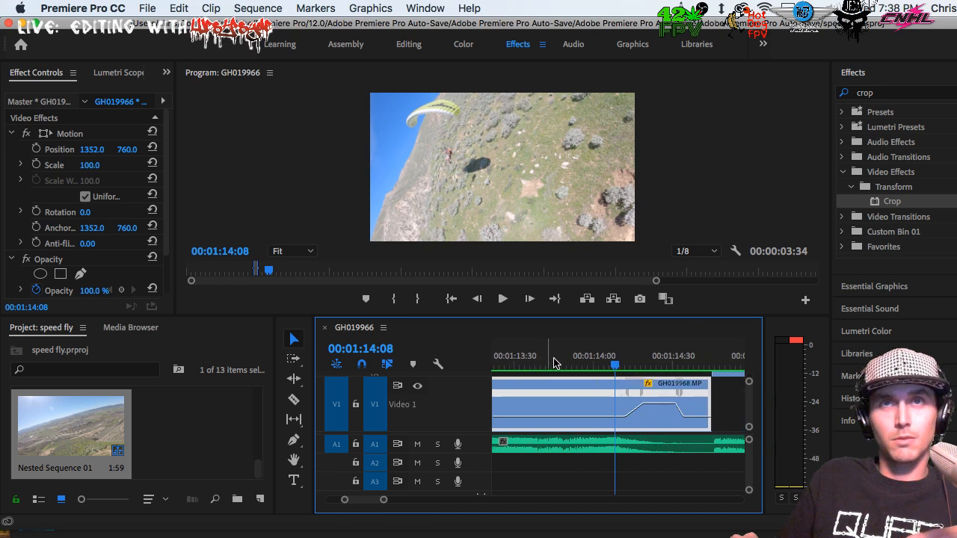
Split the GH019968.MP4 clip with the Razor tool near 00:01:14:00, just before its closing speed ramp.
left_click_drag(627, 400, 624, 400)
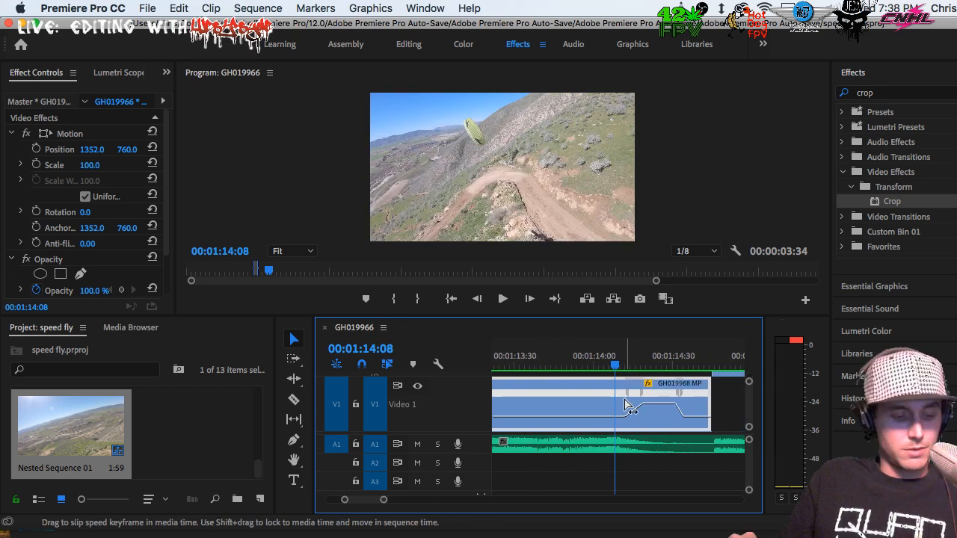
key("c")
left_click(598, 407)
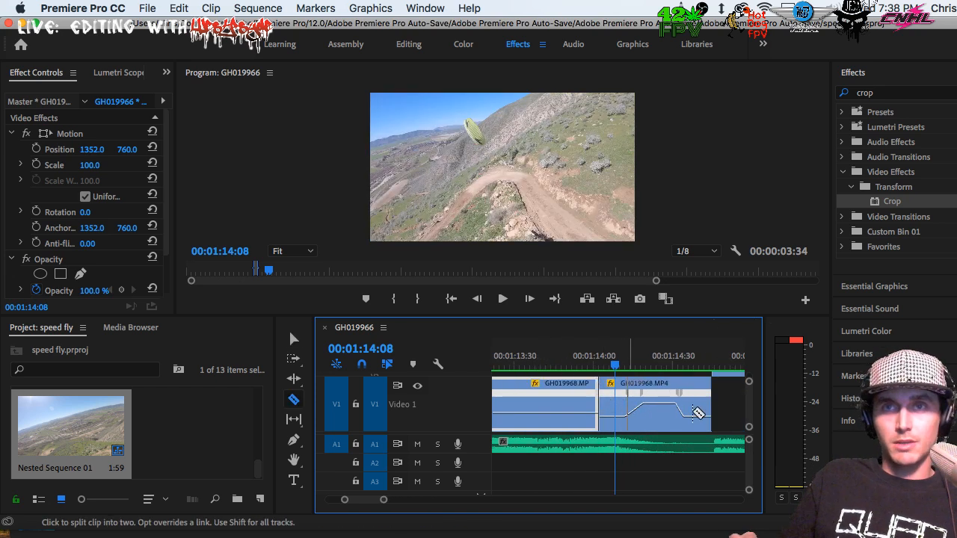
key("v")
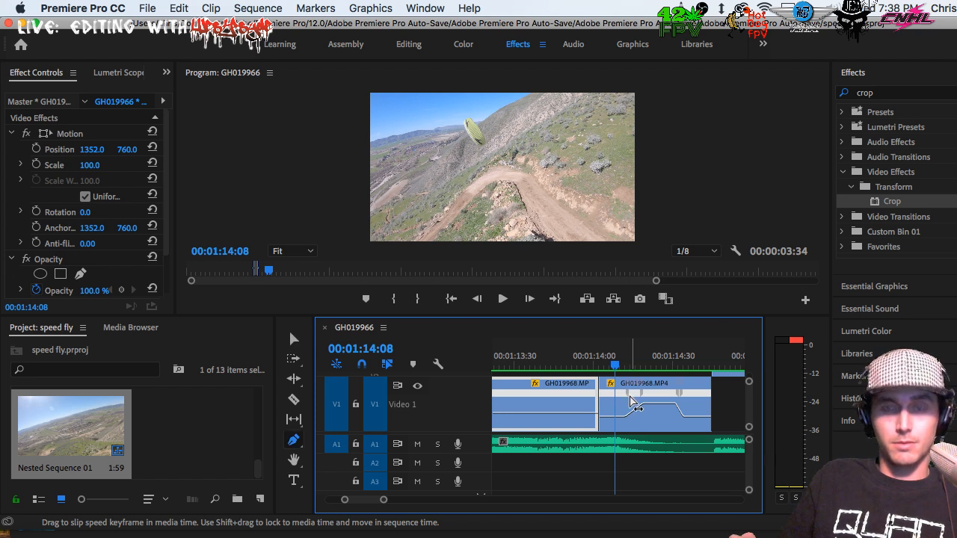
Start the last GH019968.MP4 clip's speed ramp earlier, near 00:01:14:08, lower its fast section's speed, and lengthen the ramp down.
key("v")
left_click_drag(630, 401, 615, 398)
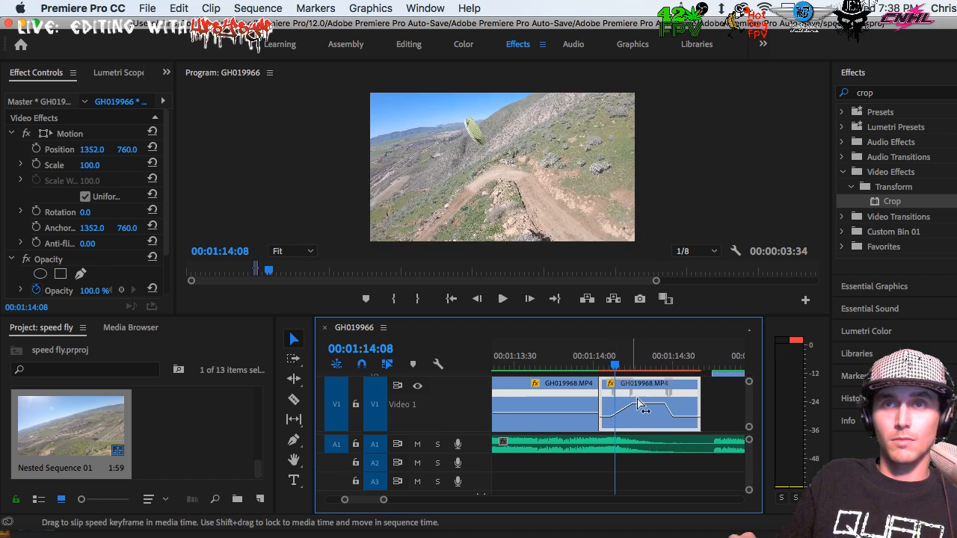
left_click_drag(647, 403, 648, 459)
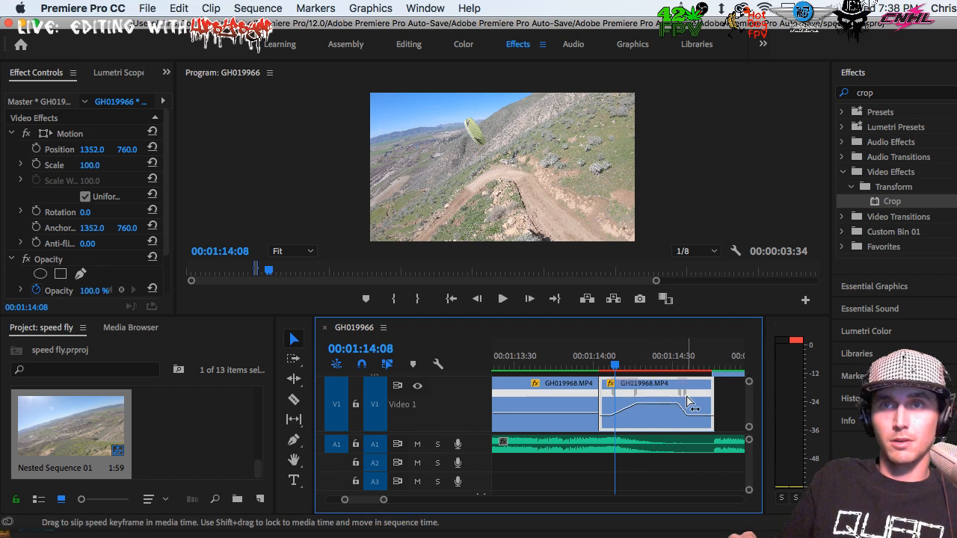
left_click_drag(688, 407, 724, 406)
left_click(708, 416)
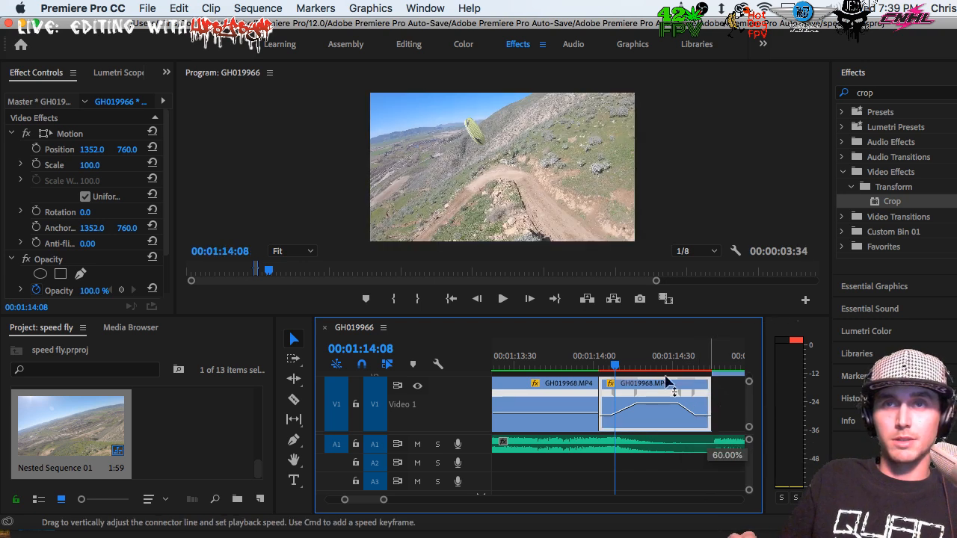
Play back the revised speed ramp from 00:01:13:53 and review the footage leading into the GH019966.MP4 clip.
left_click(575, 355)
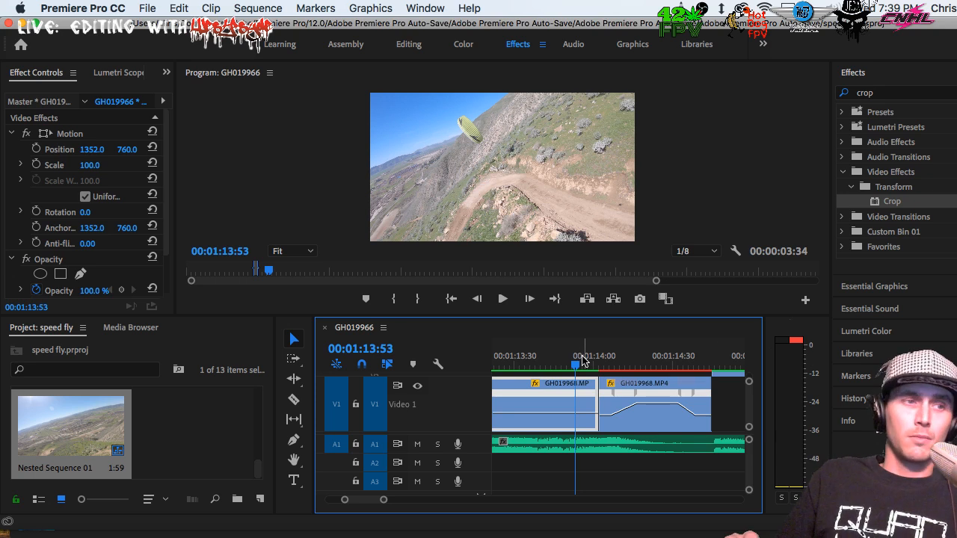
key("space")
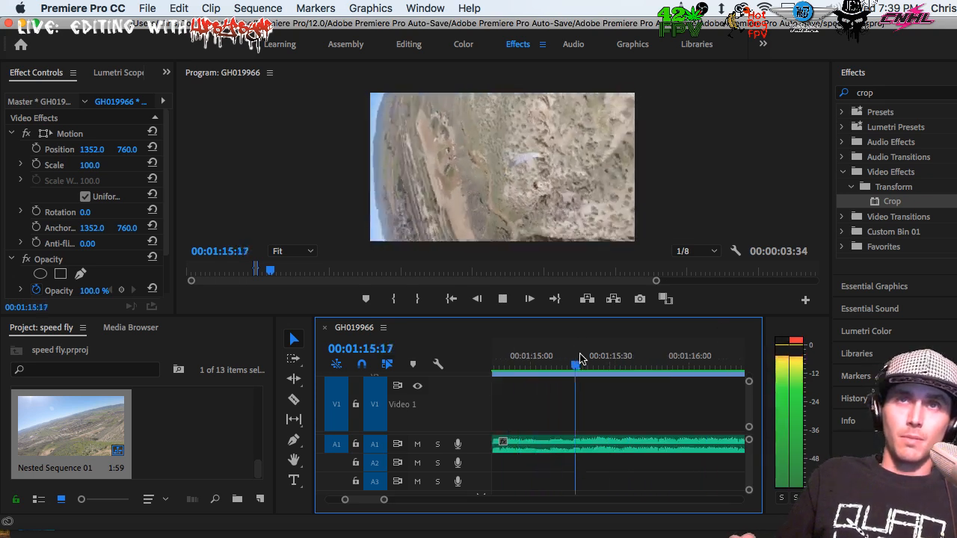
key("space")
key("minus")
key("minus")
key("minus")
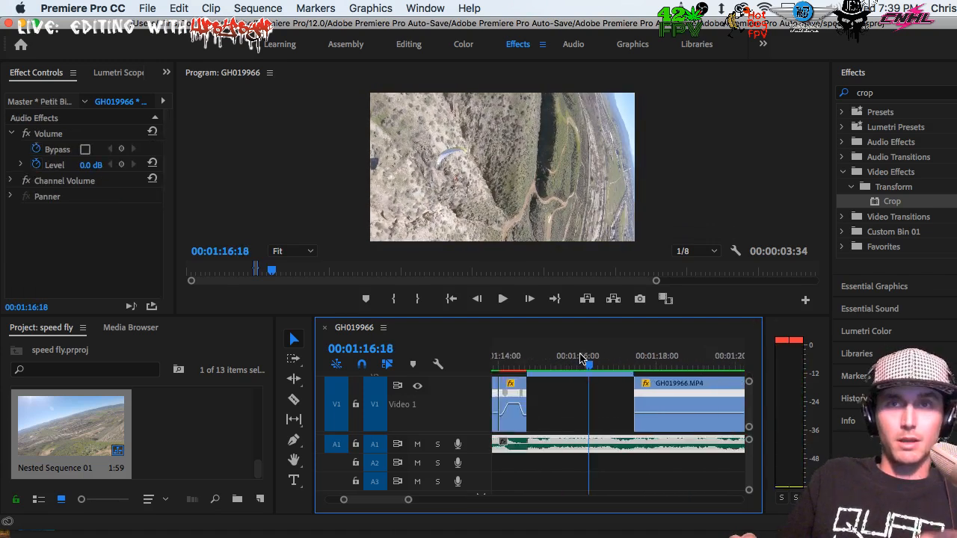
left_click(548, 356)
key("space")
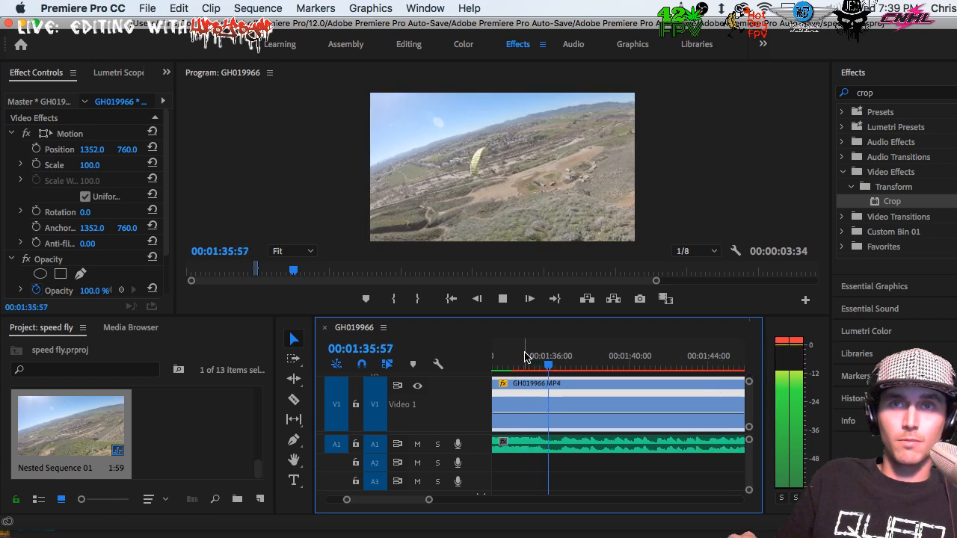
Skim the long GH019966.MP4 clip to 00:02:10:37 and examine the remaining clips across the whole sequence.
key("minus")
key("minus")
key("minus")
key("minus")
key("minus")
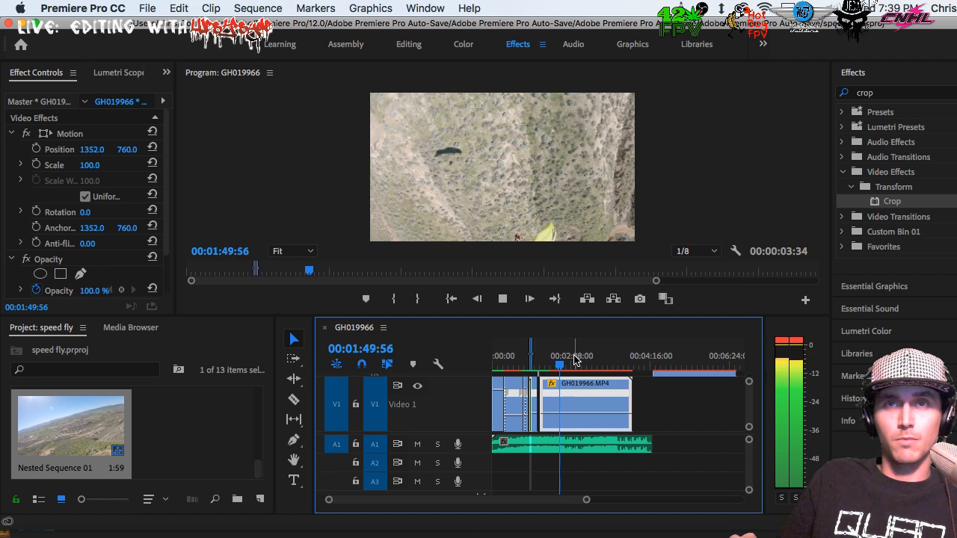
left_click(574, 361)
key("minus")
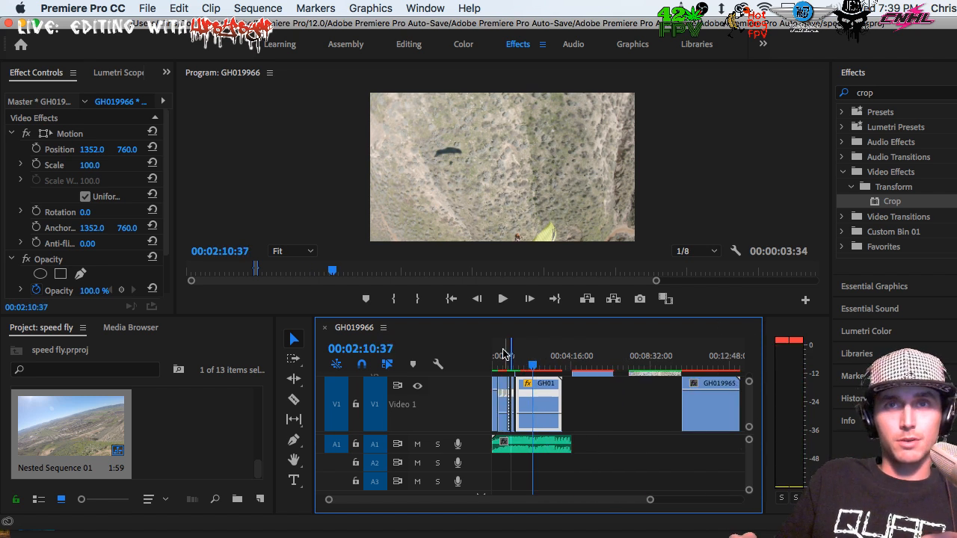
Skim the sequence between 00:07:54:05 and 00:01:56:24, examining the remaining clips and the GH019966.MP4 clip up to 00:02:03:03.
left_click_drag(500, 354, 491, 357)
left_click(638, 349)
left_click_drag(638, 348, 639, 350)
scroll(646, 380, "up", 5)
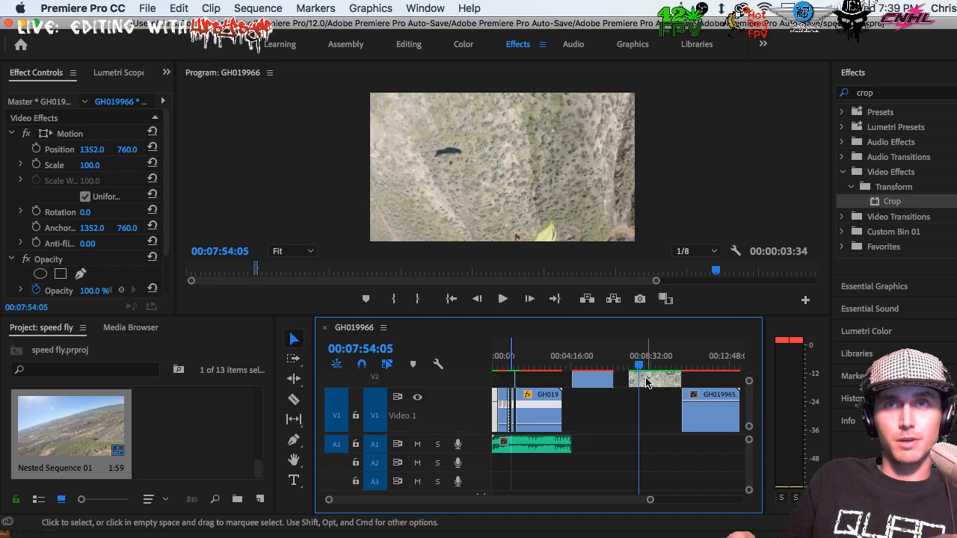
scroll(540, 344, "down", 5)
left_click(531, 356)
left_click_drag(530, 352, 529, 352)
key("equal")
key("equal")
key("equal")
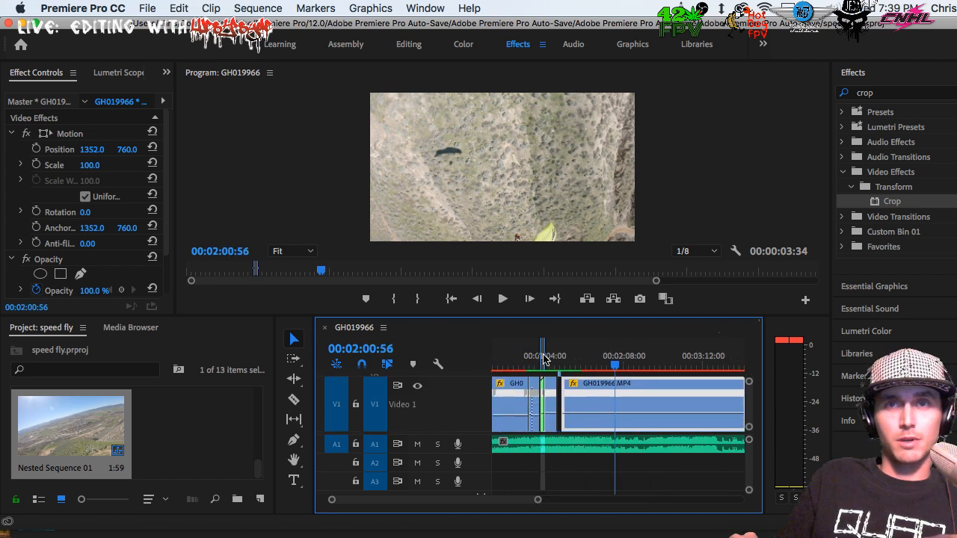
left_click(605, 360)
left_click(605, 360)
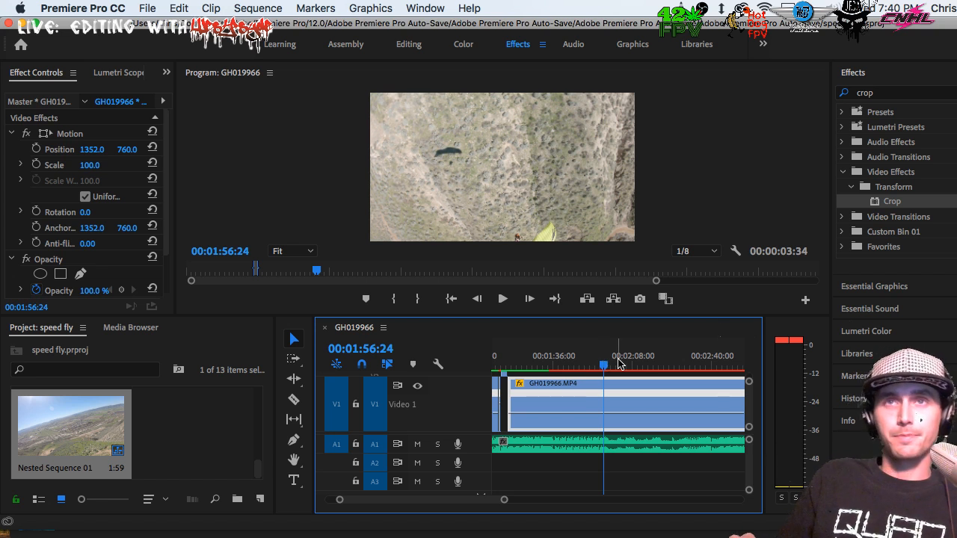
left_click(619, 363)
Quit the two background media players and force quit the unresponsive iTunes.
right_click(610, 525)
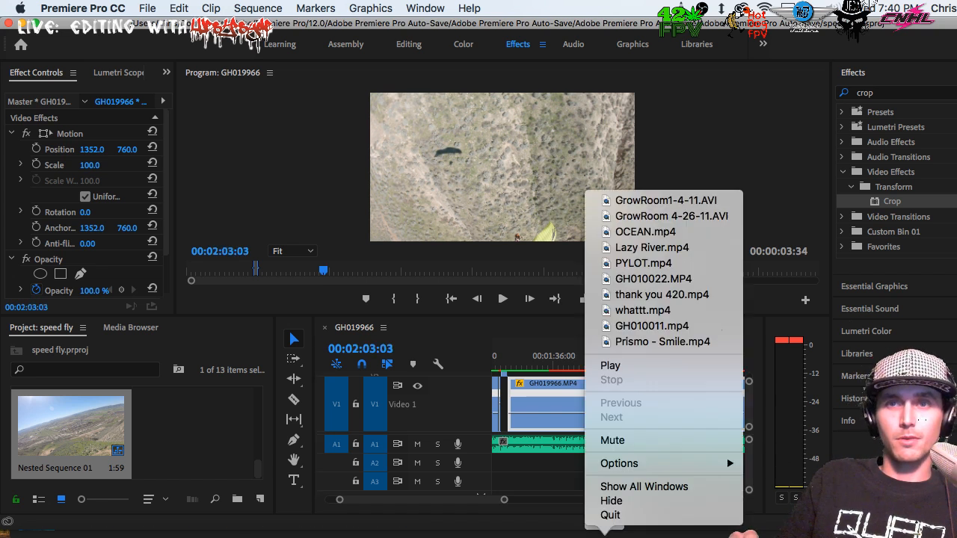
left_click(605, 512)
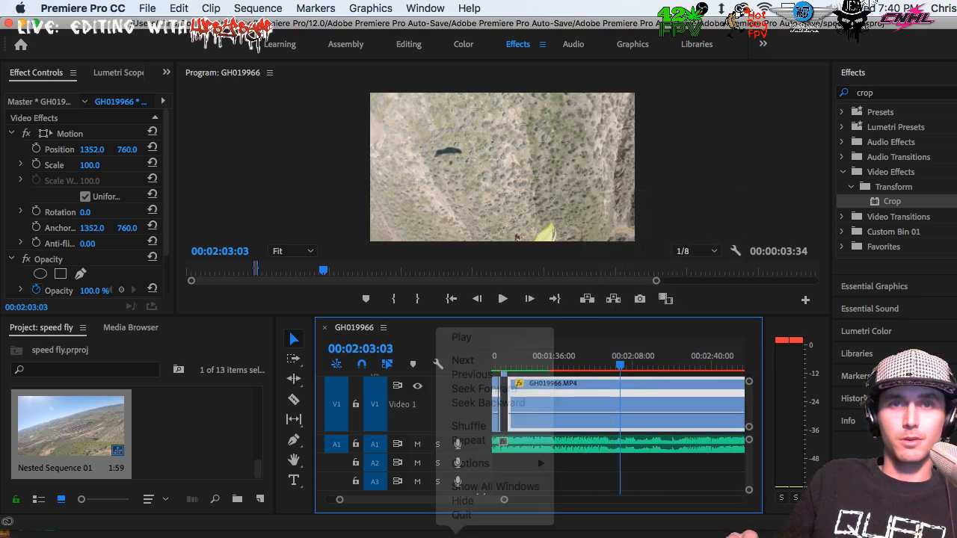
right_click(455, 531)
left_click(464, 515)
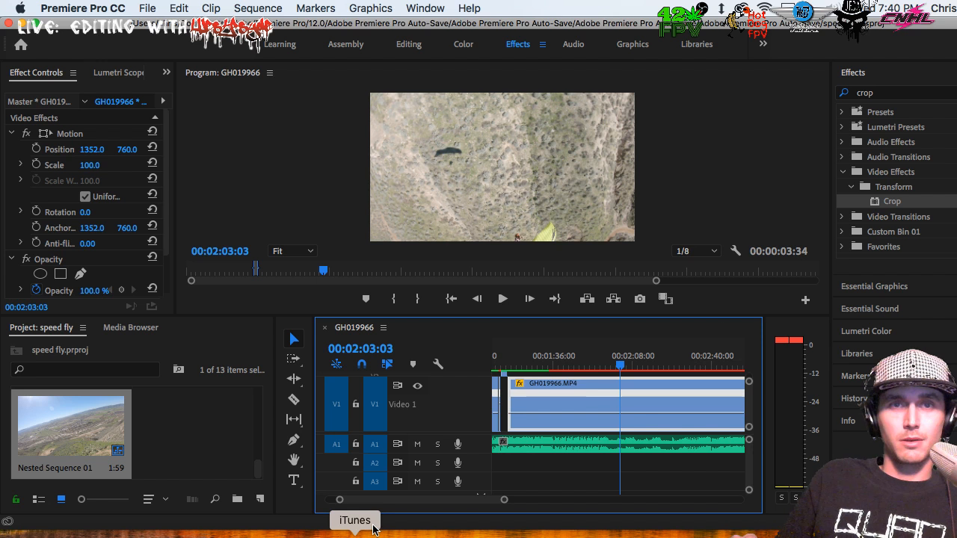
right_click(355, 532)
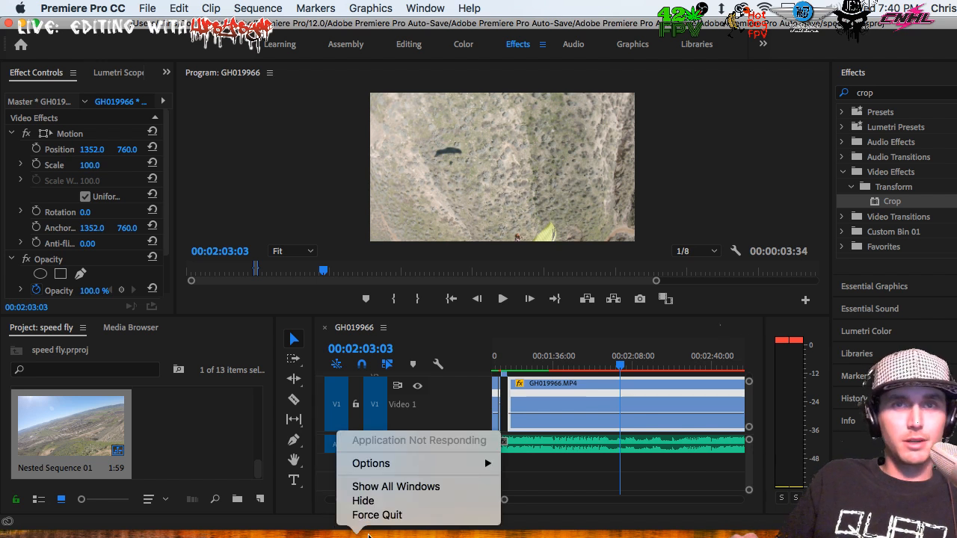
left_click(370, 518)
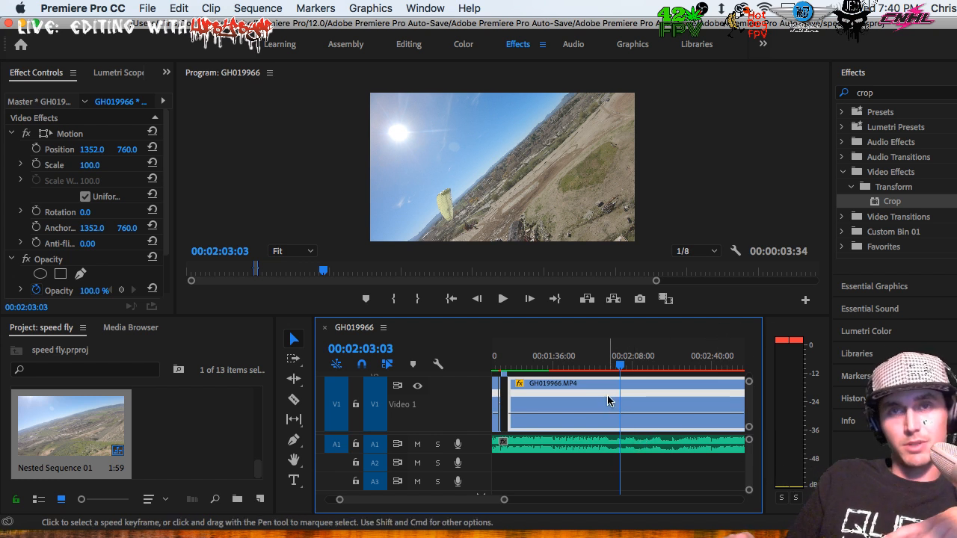
Play through the GH019966.MP4 clip from 00:01:43:24 and split it with the Razor tool at 00:01:57:24.
left_click(600, 364)
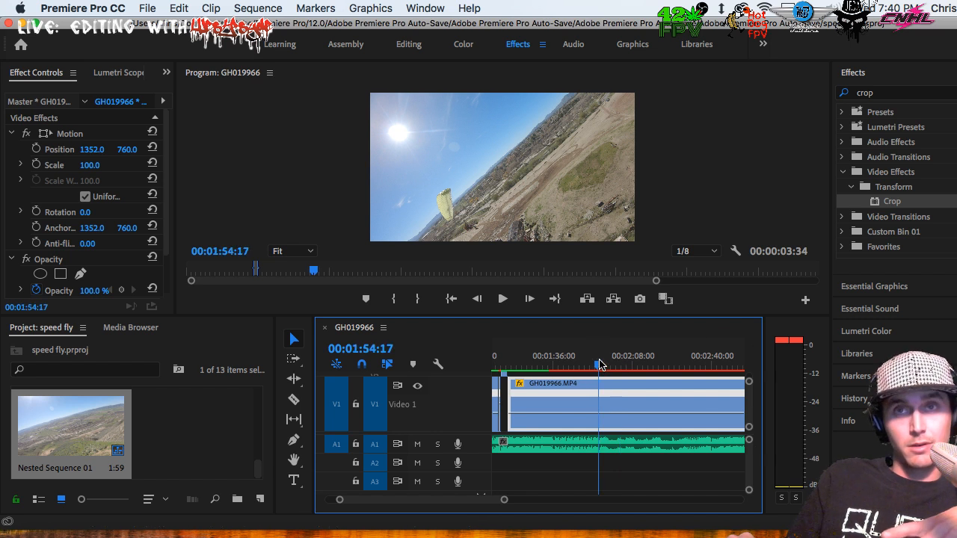
key("minus")
left_click(594, 364)
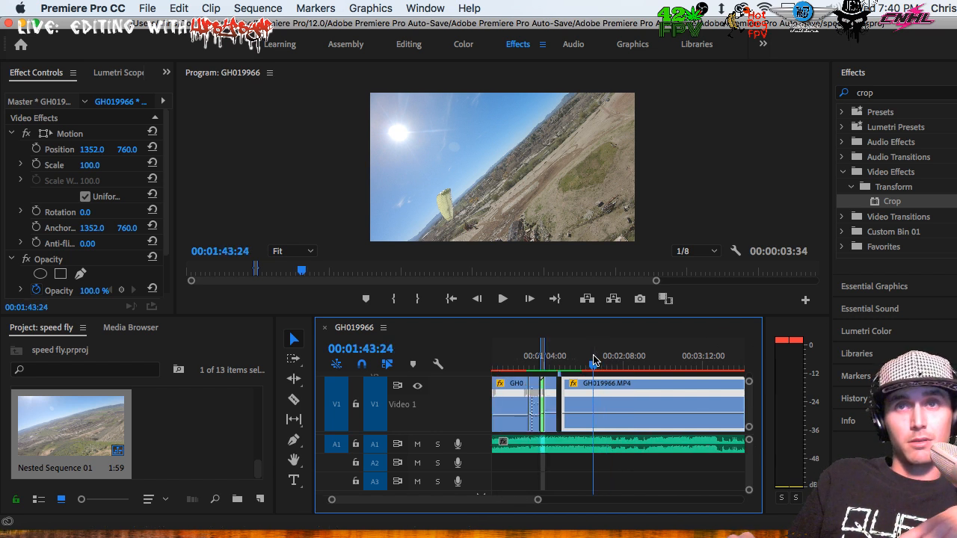
key("equal")
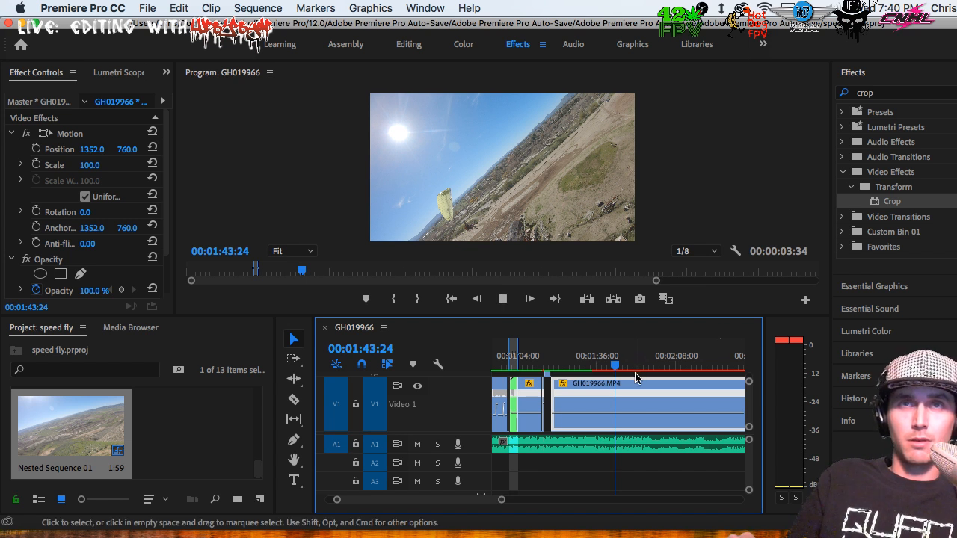
key("space")
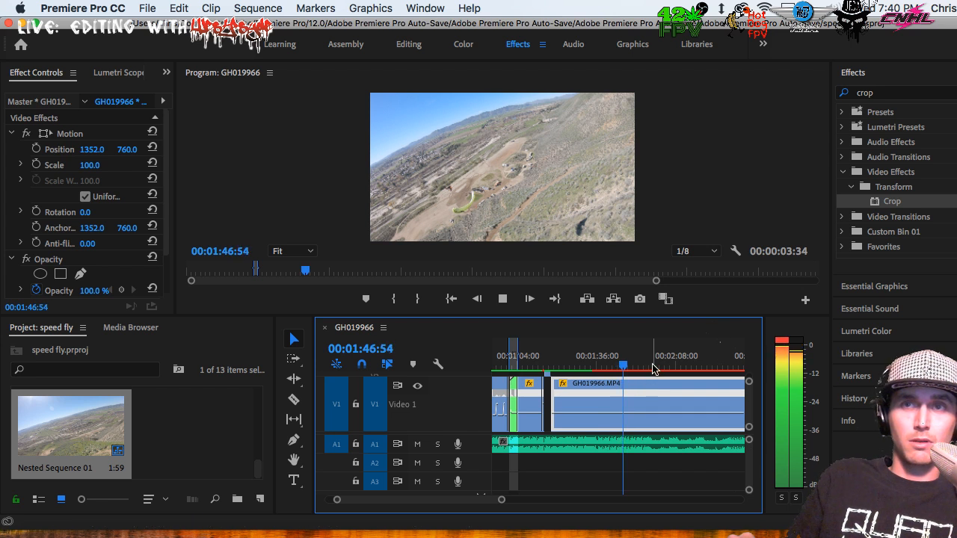
left_click_drag(650, 367, 649, 367)
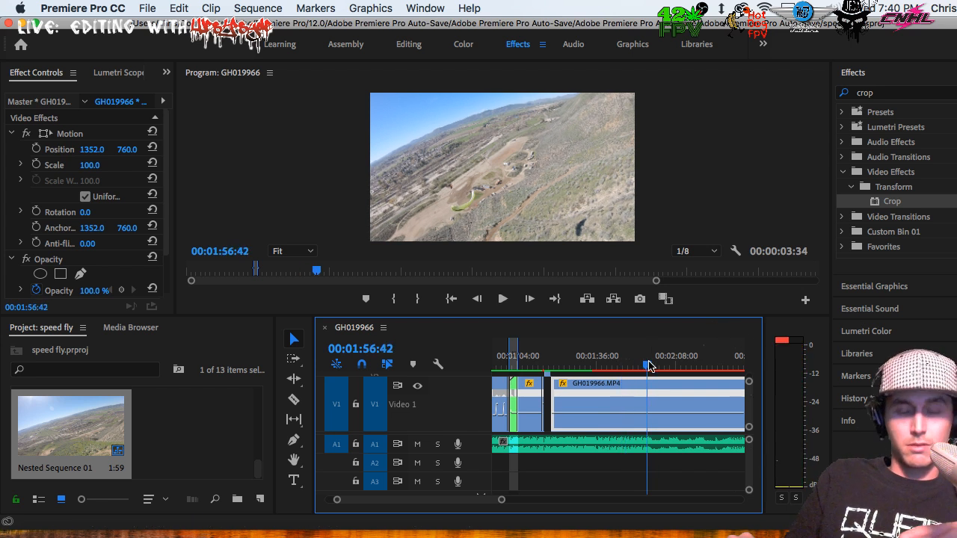
key("=")
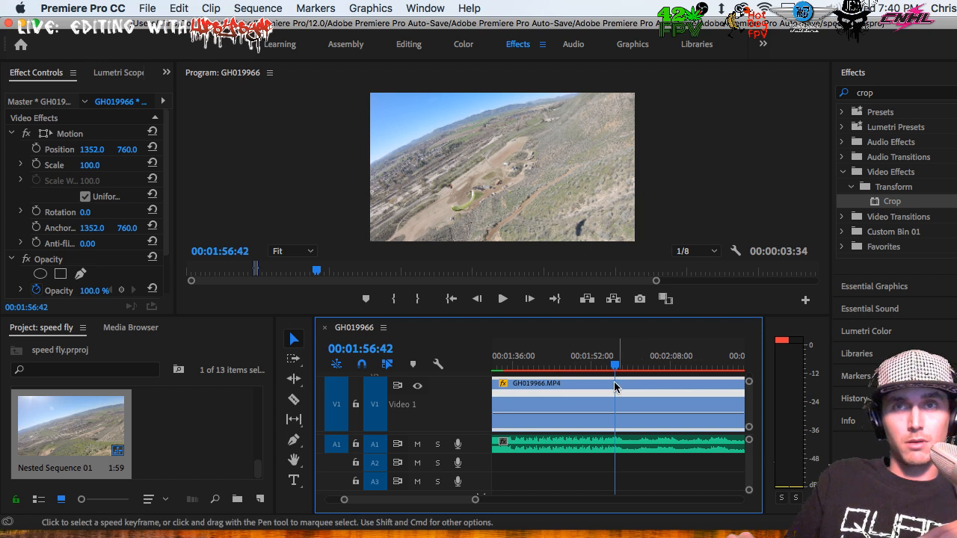
left_click_drag(614, 370, 611, 370)
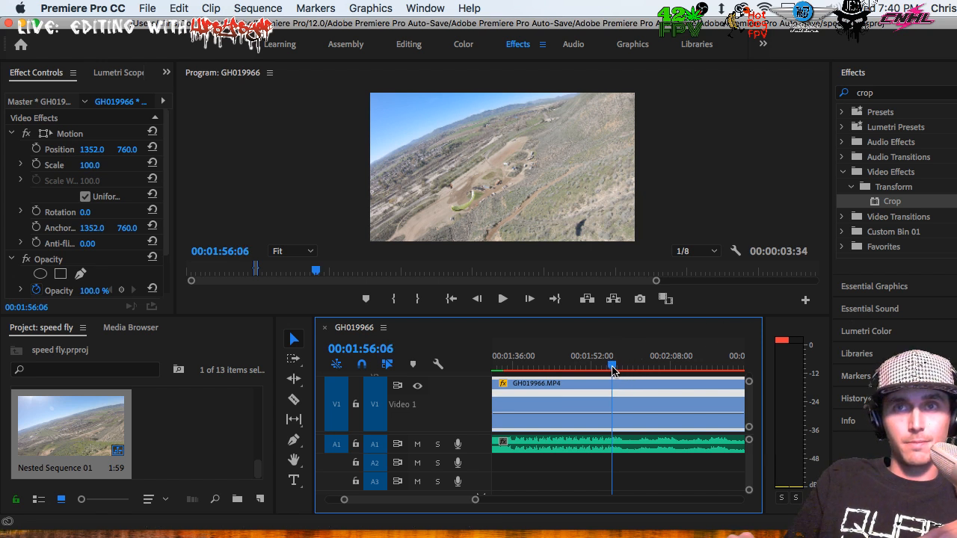
key("=")
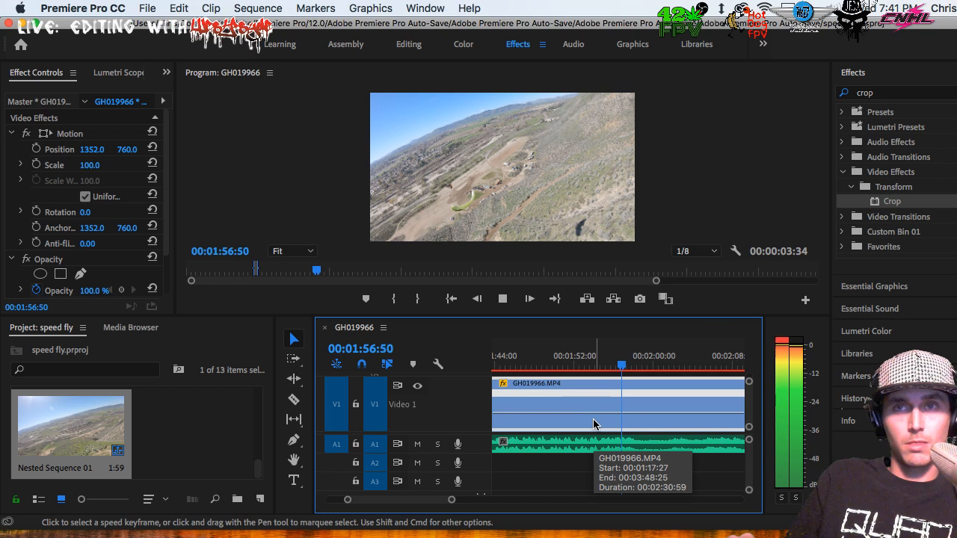
key("space")
key("c")
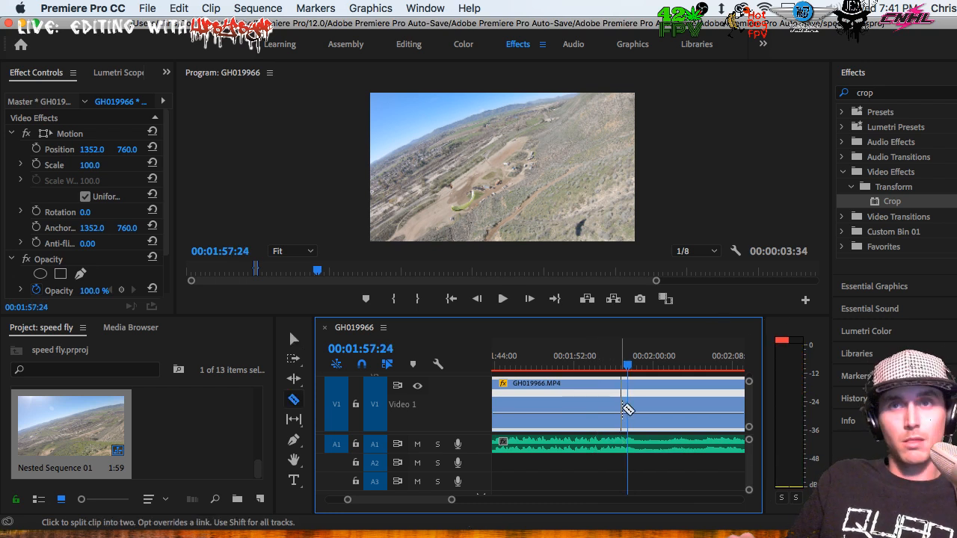
left_click(628, 407)
Remove the part of GH019966.MP4 after the cut and move the GH019967.MP4 clip on Video 2 to start at 00:01:57:24.
key("minus")
key("backslash")
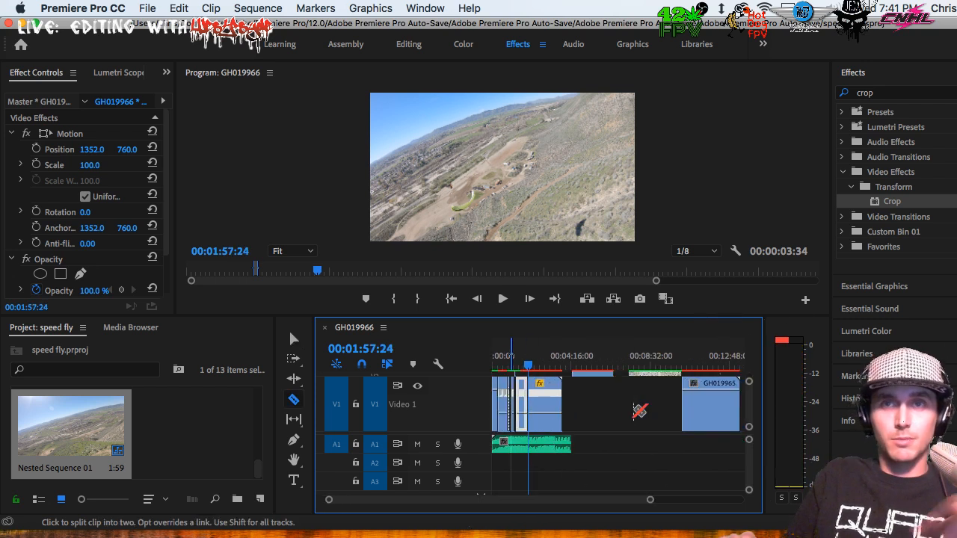
key("v")
left_click_drag(549, 402, 550, 374)
key("equal")
key("equal")
key("equal")
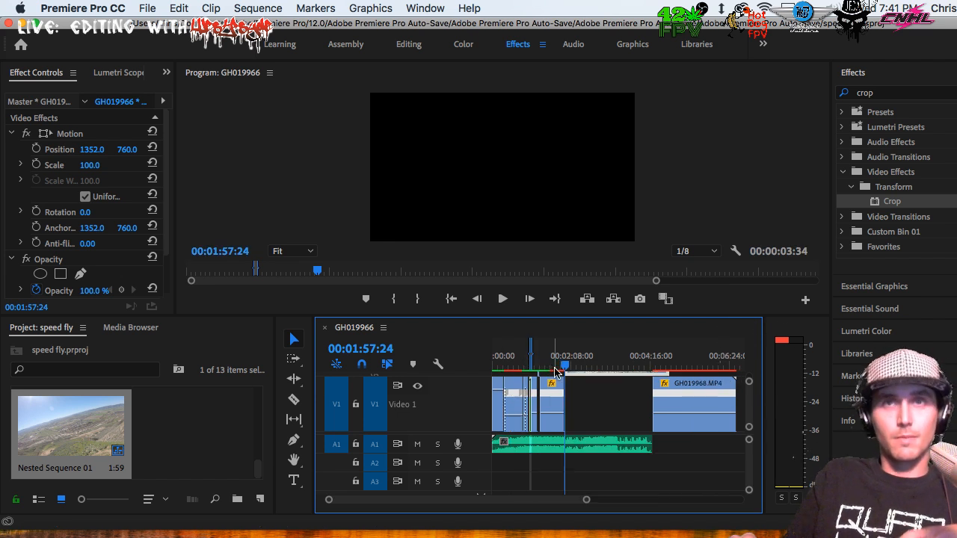
scroll(649, 395, "up", 5)
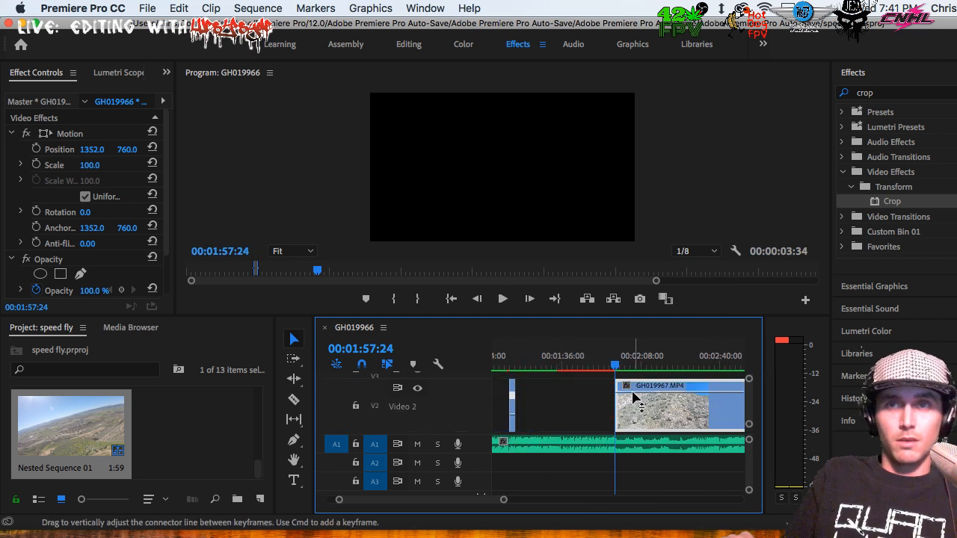
Play the opening of the GH019967.MP4 clip from 00:01:57:24 and review its footage.
key("space")
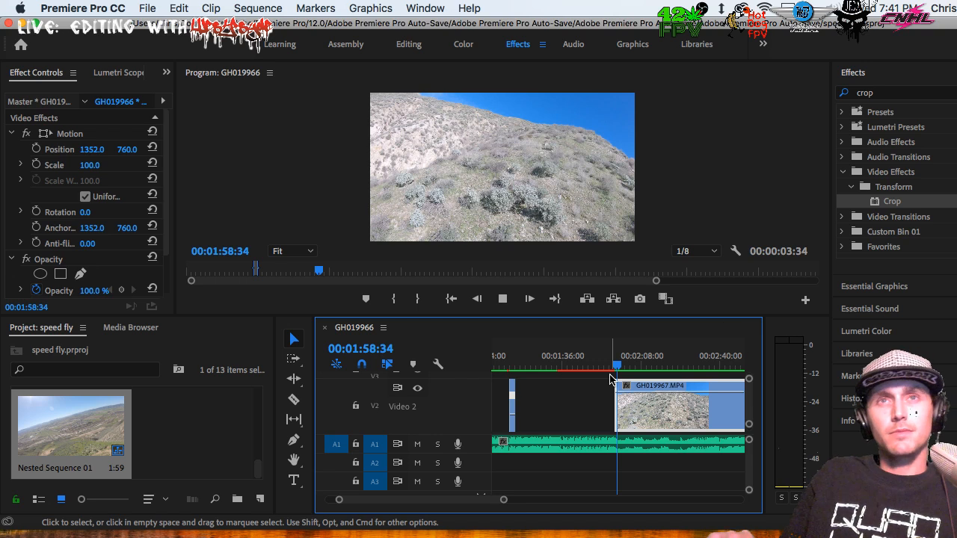
key("space")
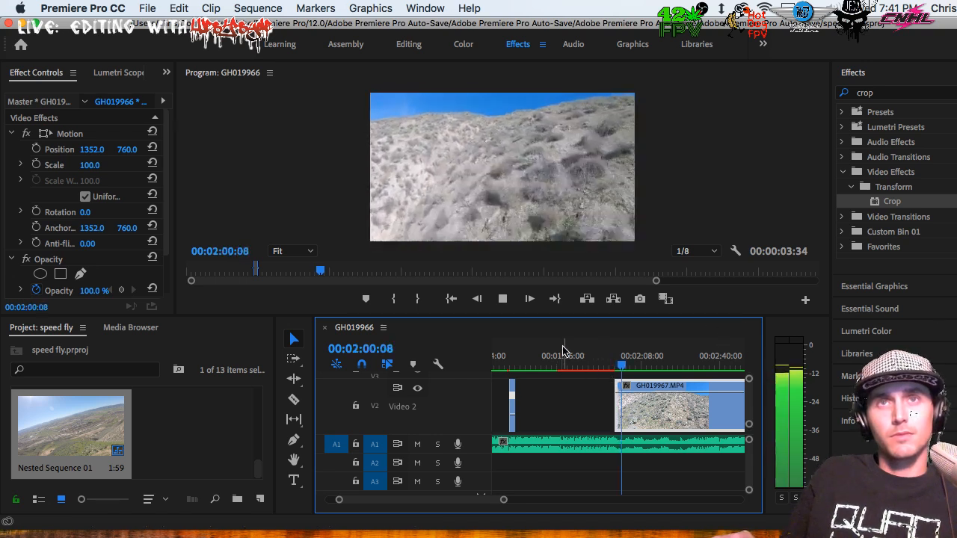
key("space")
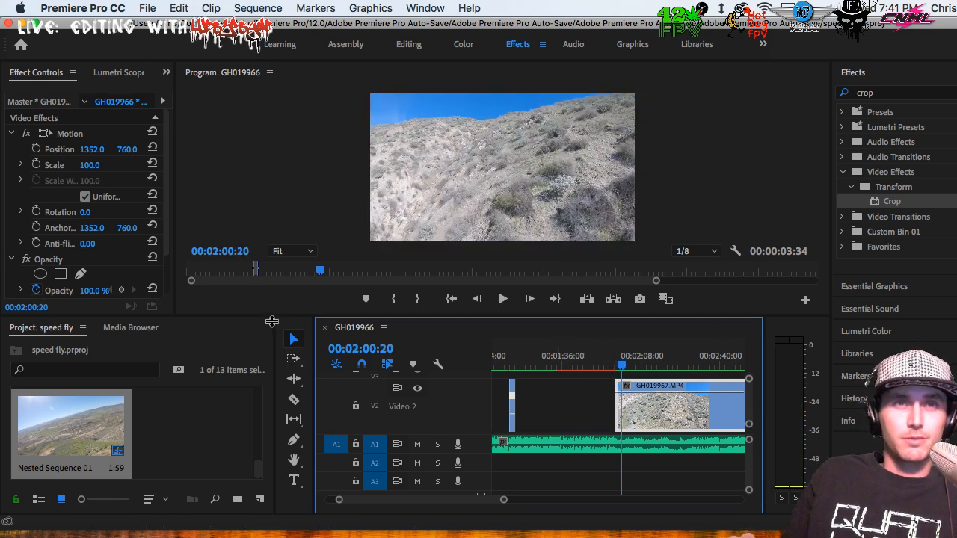
Enlarge the program preview and set its playback resolution to 1/4.
left_click_drag(271, 320, 250, 436)
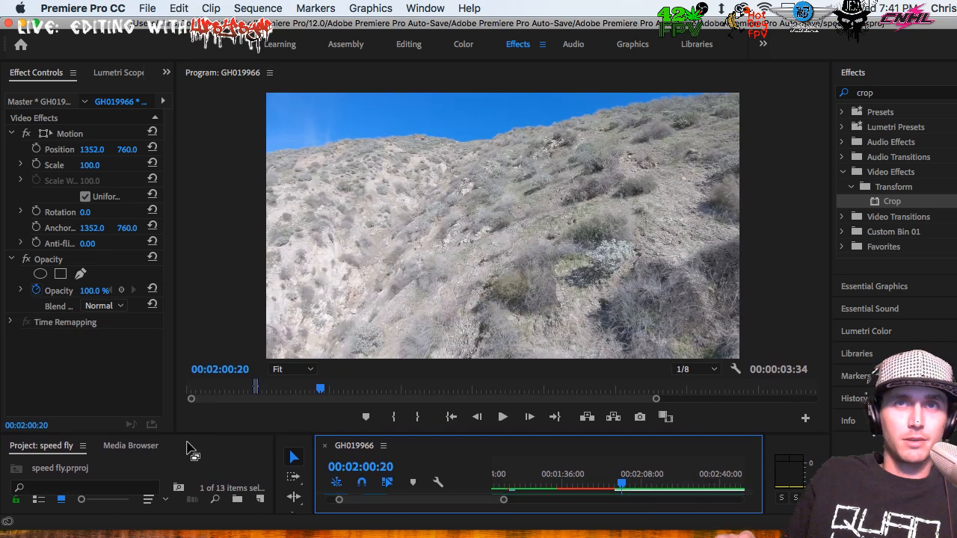
key("space")
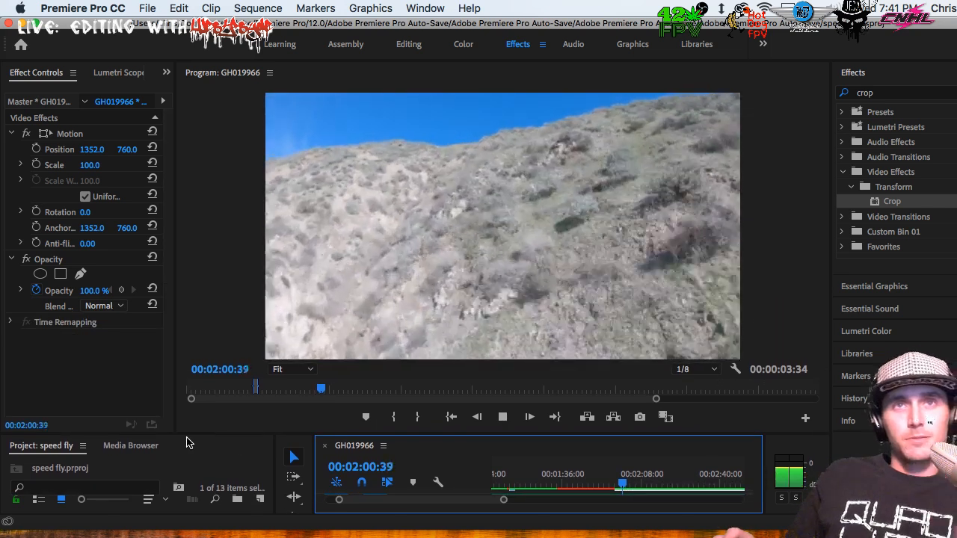
key("space")
left_click(700, 369)
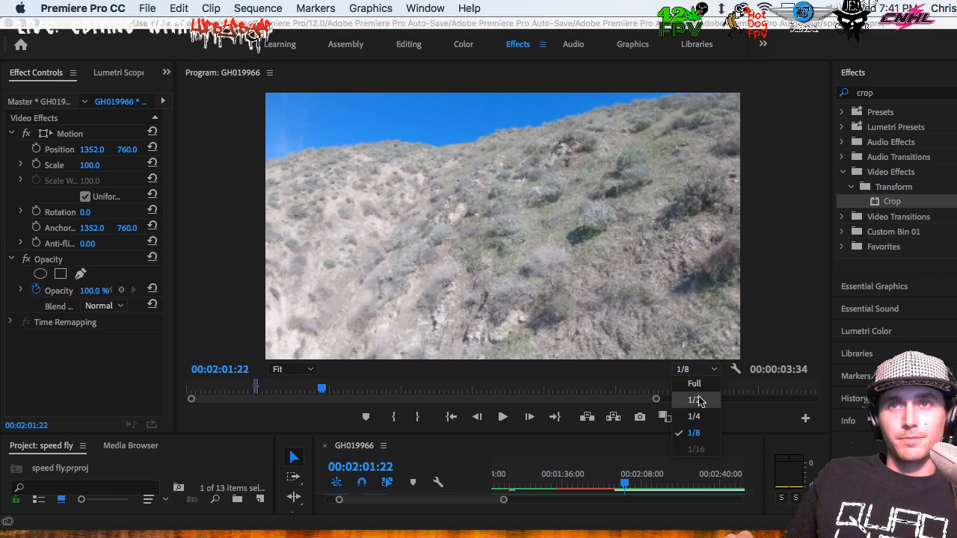
left_click(698, 407)
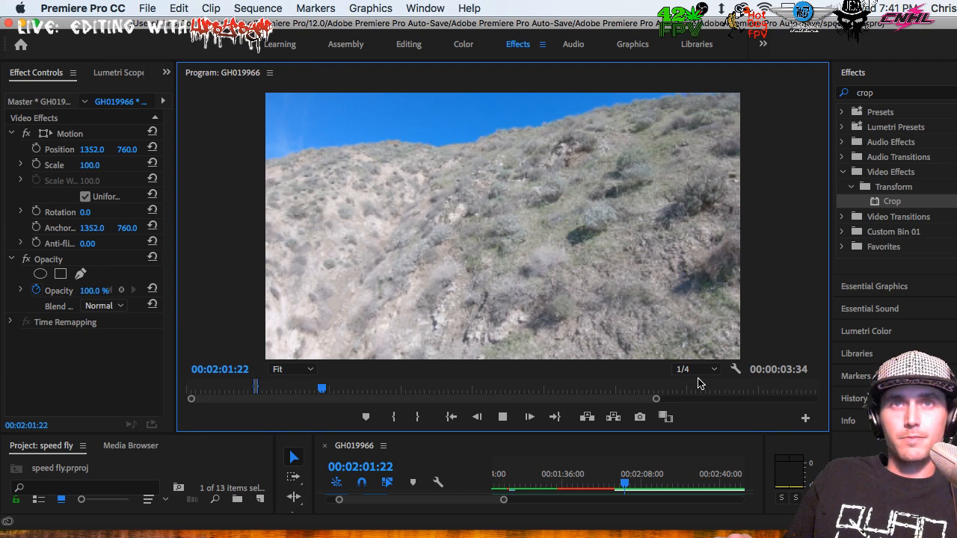
Play the GH019967.MP4 clip from 00:02:01:22 to 00:02:42:49 and review the hillside footage.
key("space")
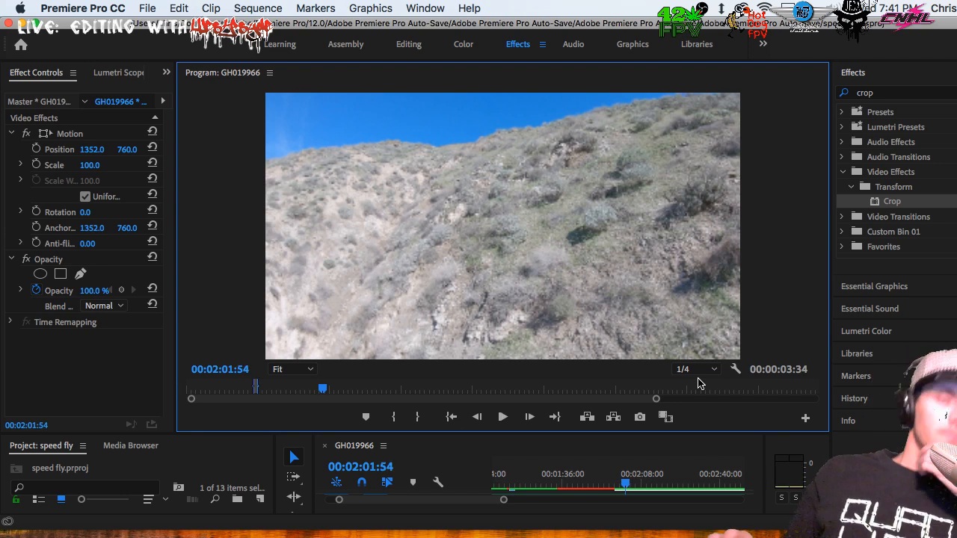
key("space")
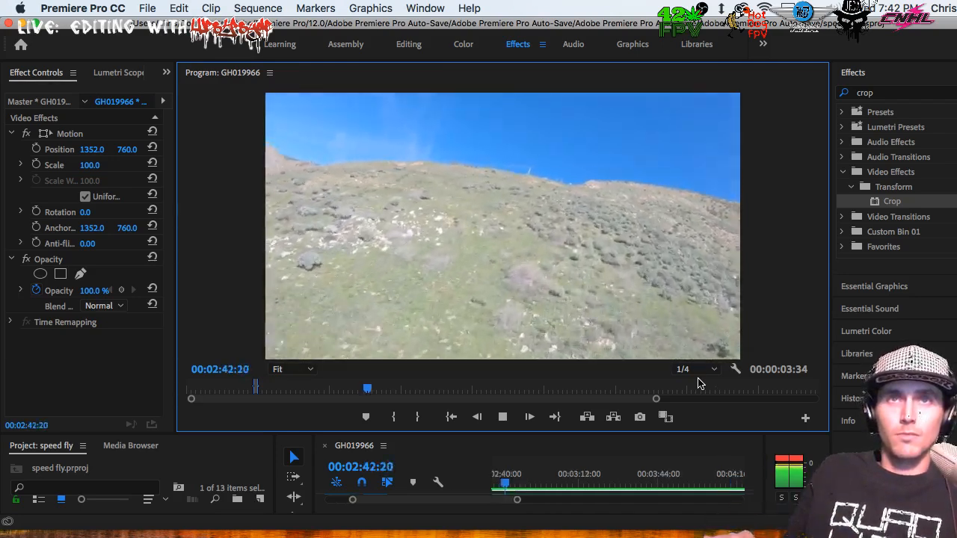
key("space")
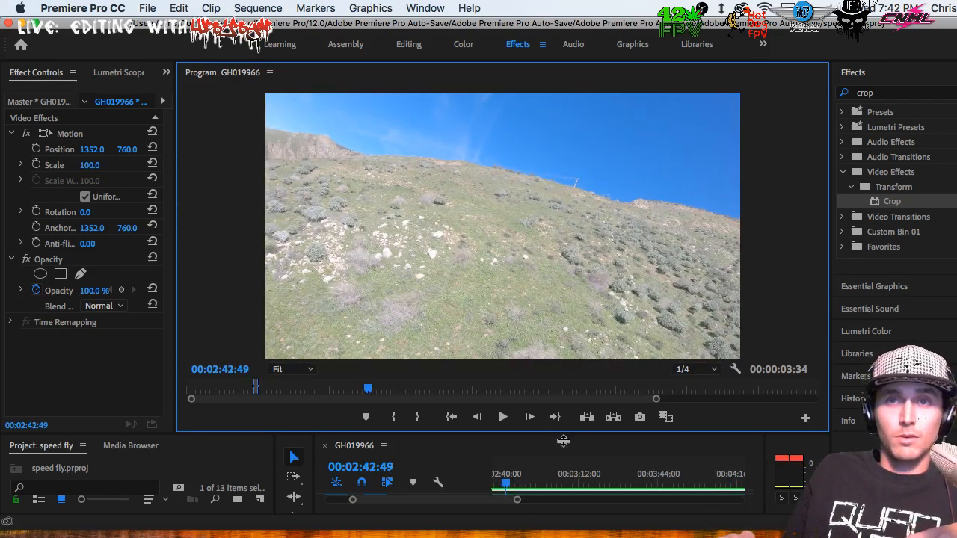
Restore the taller timeline and replay the GH019967.MP4 clip around 00:02:41 to 00:02:43 to examine that moment closely.
left_click_drag(559, 434, 557, 307)
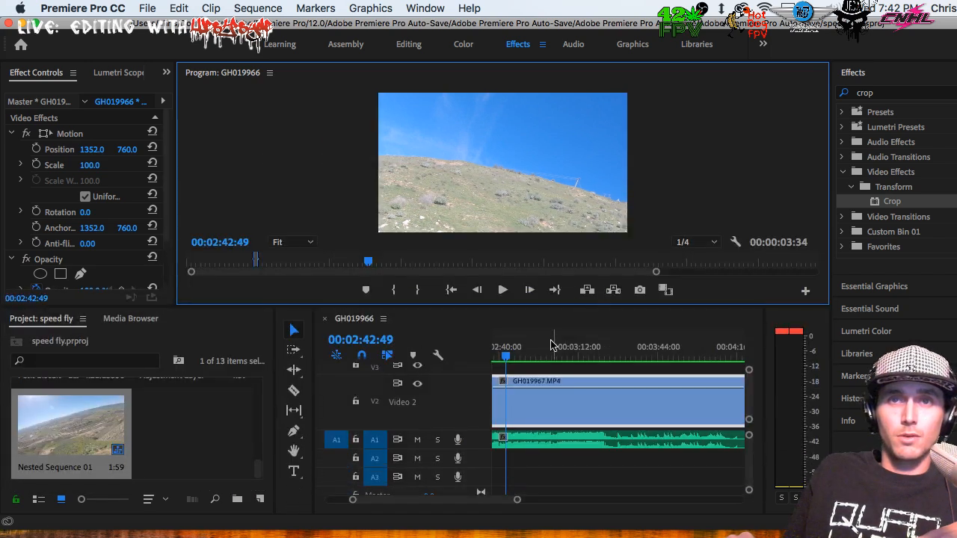
left_click(504, 353)
key("equal")
key("equal")
key("equal")
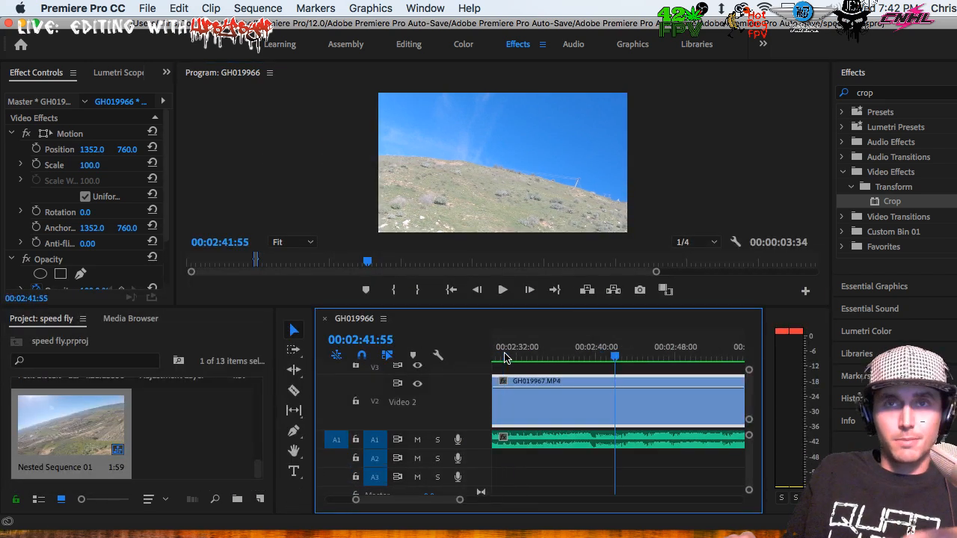
key("space")
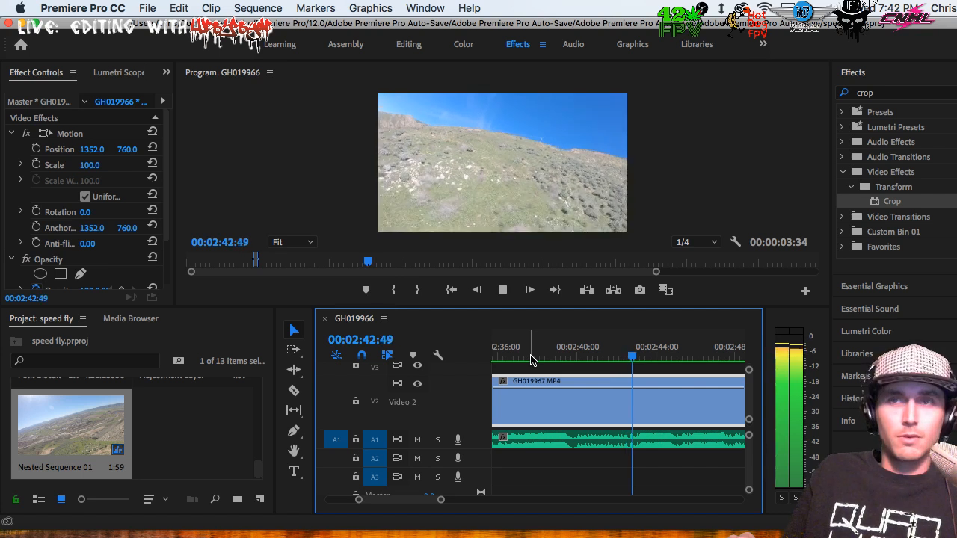
key("space")
left_click(597, 355)
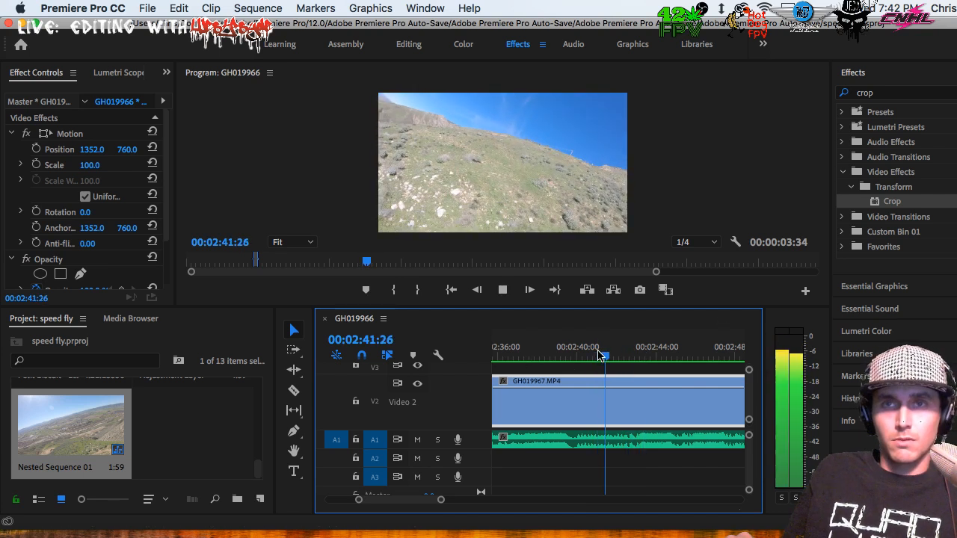
key("space")
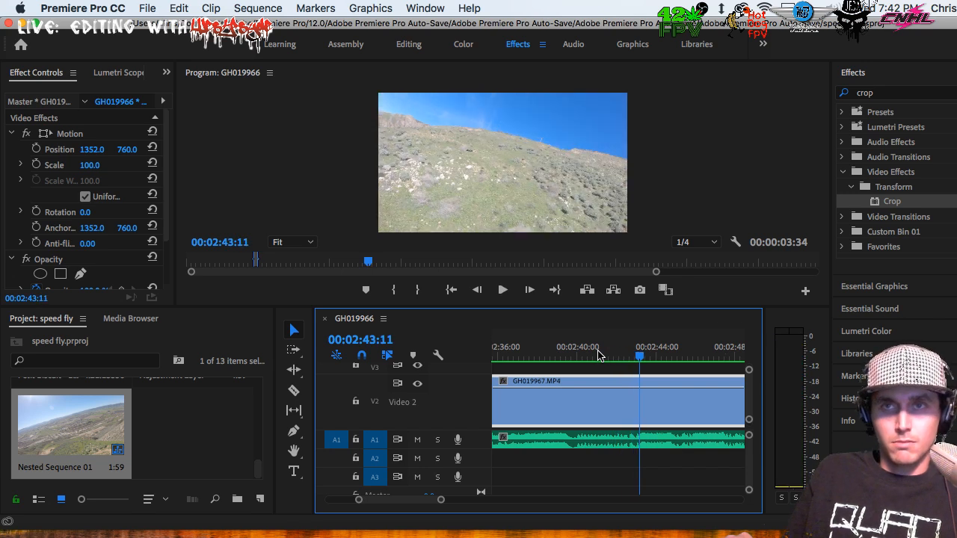
Replay the GH019967.MP4 clip from 00:02:41:03 and split it at 00:02:43:23.
left_click(597, 355)
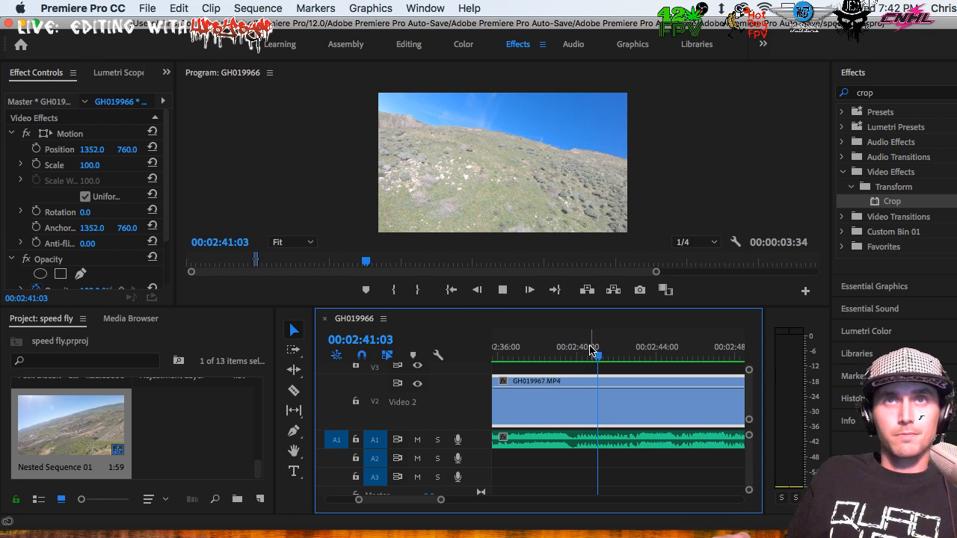
key("space")
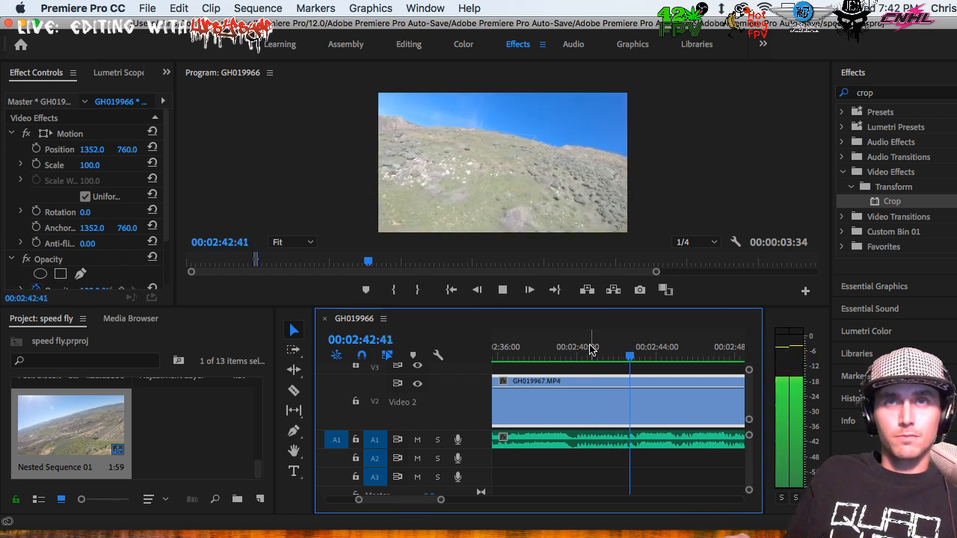
key("space")
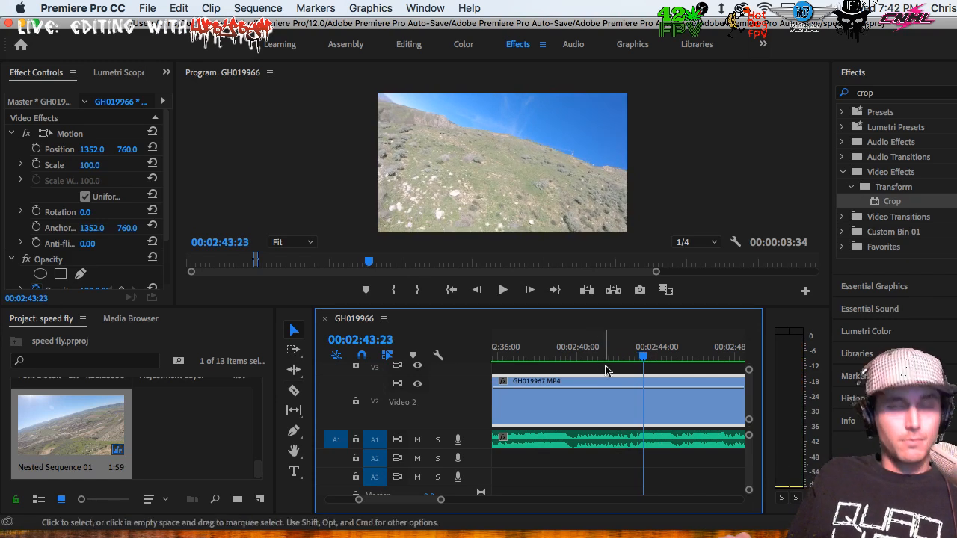
key("c")
left_click(643, 401)
Split GH019967.MP4 again at 00:02:47:40, delete the short section before it, and slide the remaining footage back to close the gap.
key("minus")
left_click(643, 349)
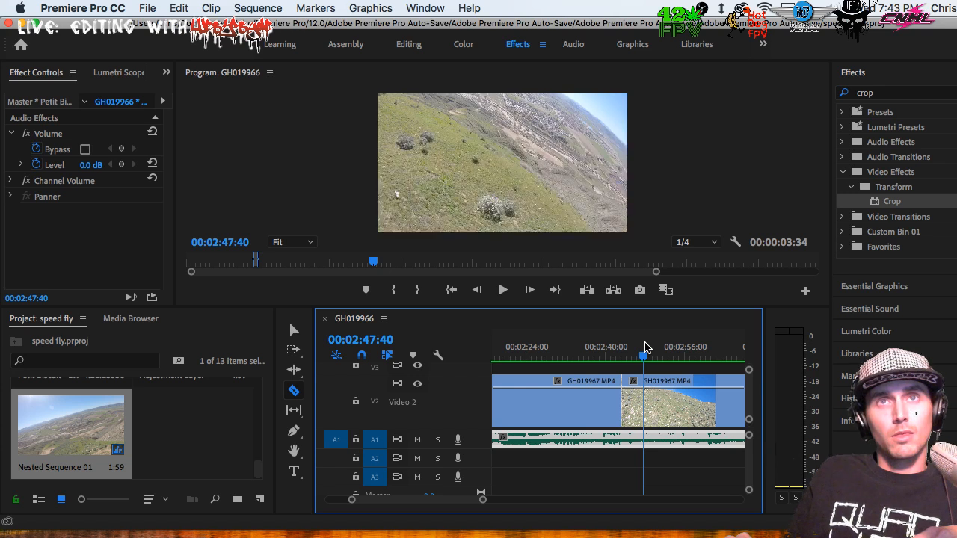
left_click(645, 407)
key("v")
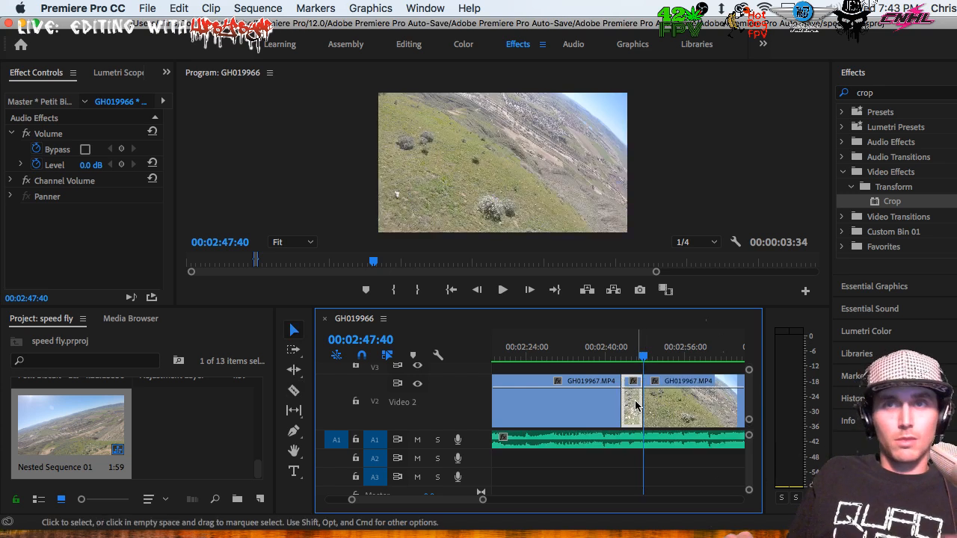
left_click(632, 404)
key("Delete")
left_click_drag(695, 404, 671, 404)
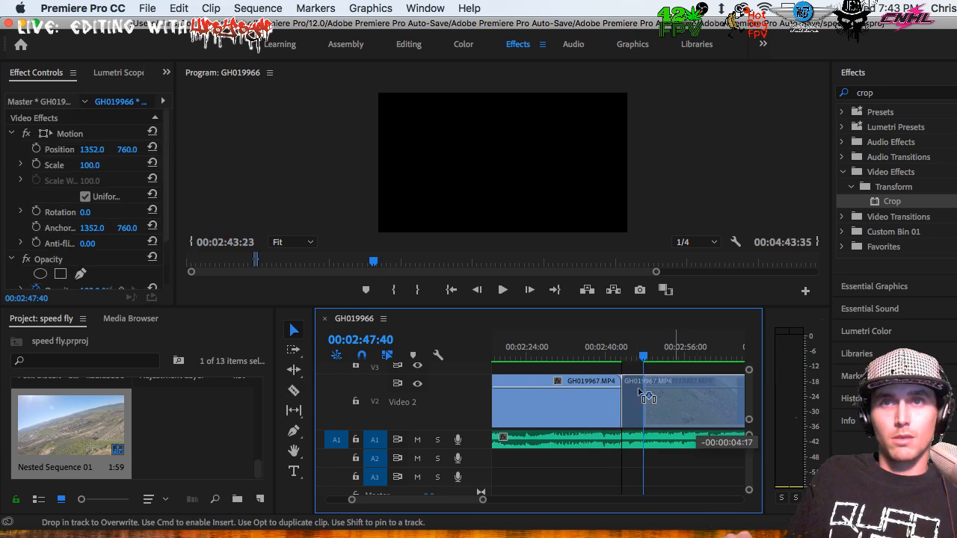
Play across the new cut from 00:02:39:30, enlarge the program preview, and review the footage up to 00:03:37:29.
left_click(604, 345)
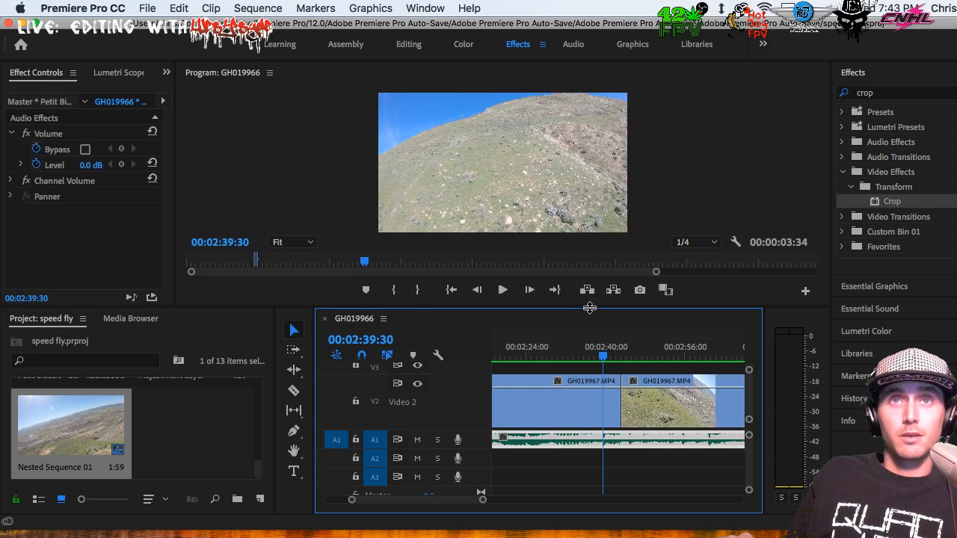
key("space")
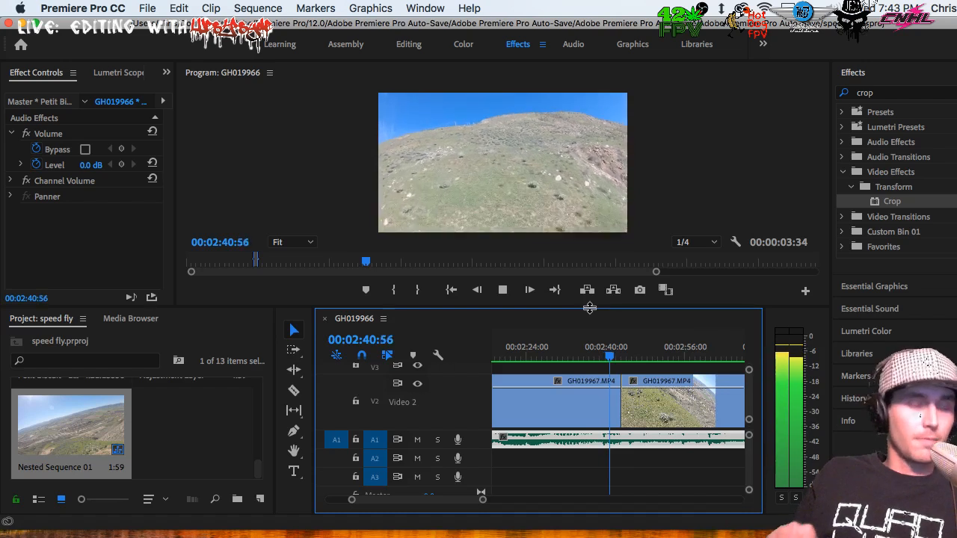
key("space")
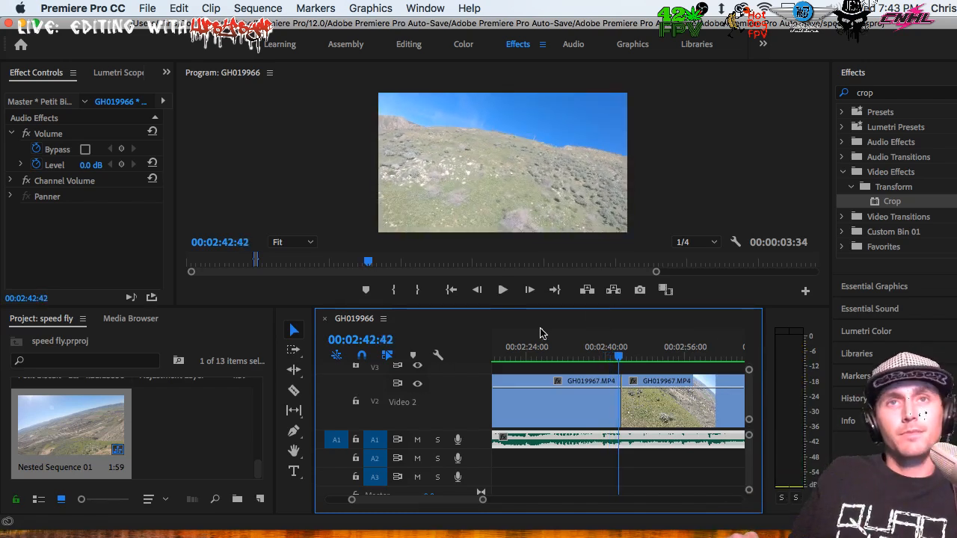
left_click_drag(538, 307, 529, 470)
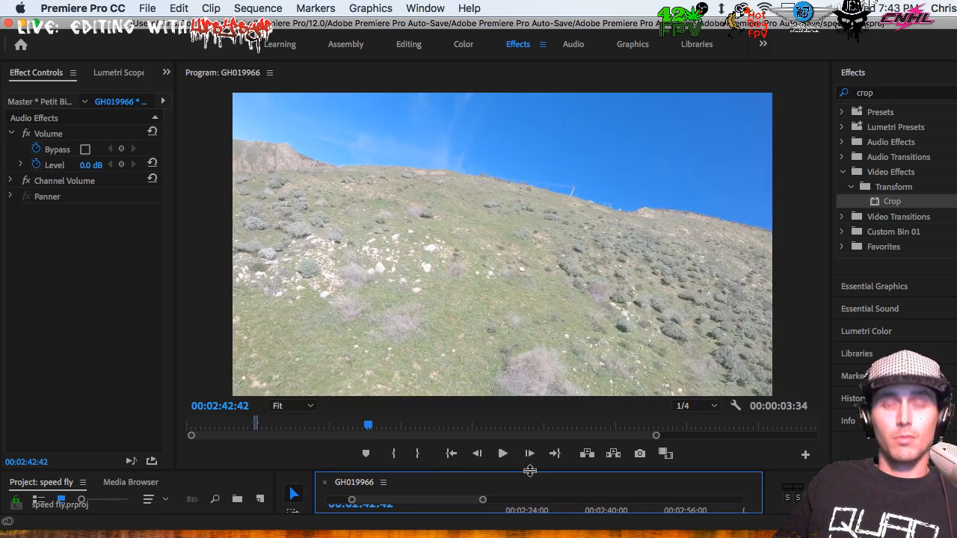
key("space")
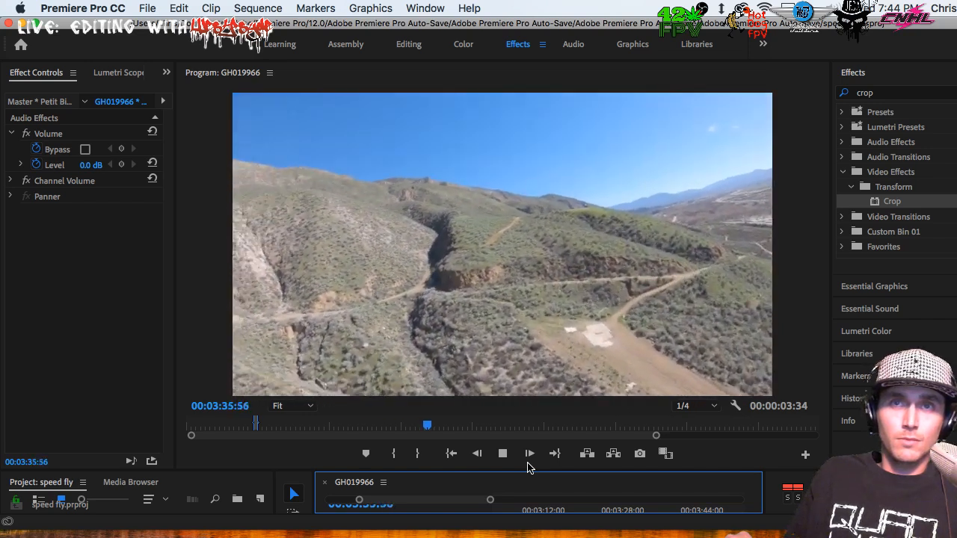
key("space")
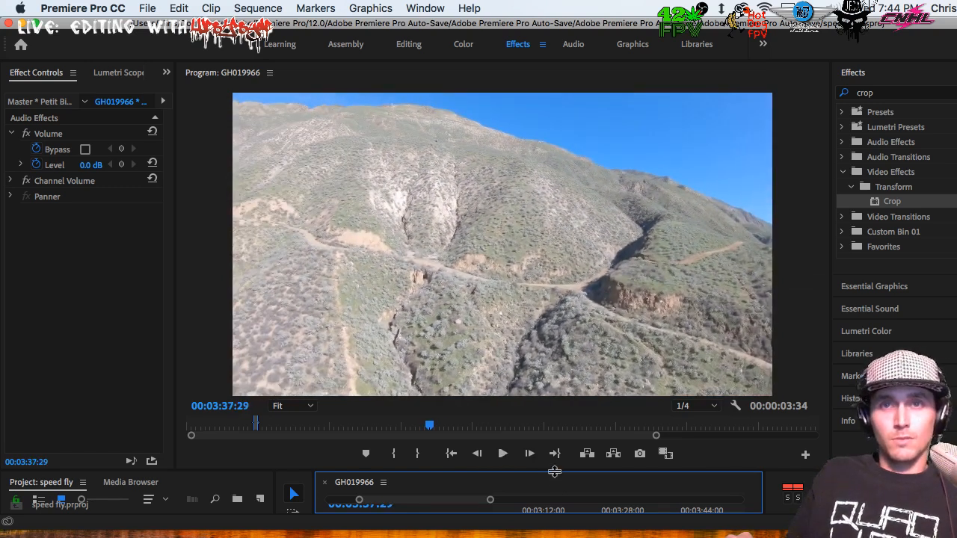
Restore the taller timeline, replay from about 00:03:21, and split the GH019967.MP4 clip on Video 2 at 00:03:27:55.
left_click_drag(554, 471, 572, 347)
left_click(579, 384)
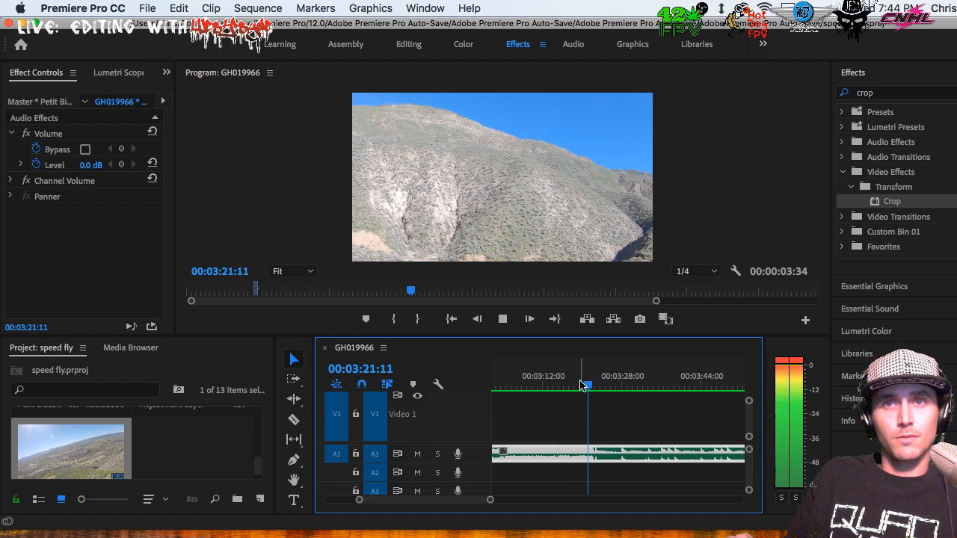
key("space")
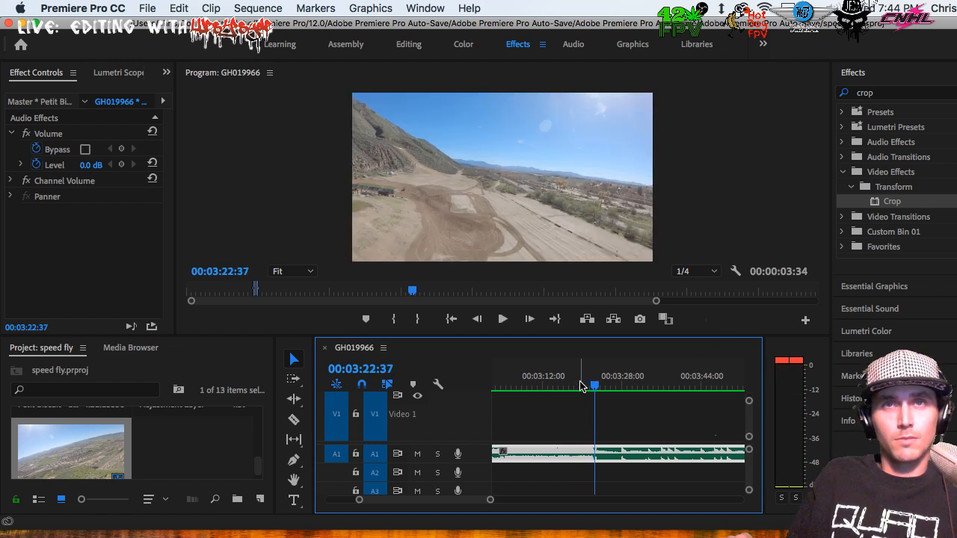
key("c")
key("space")
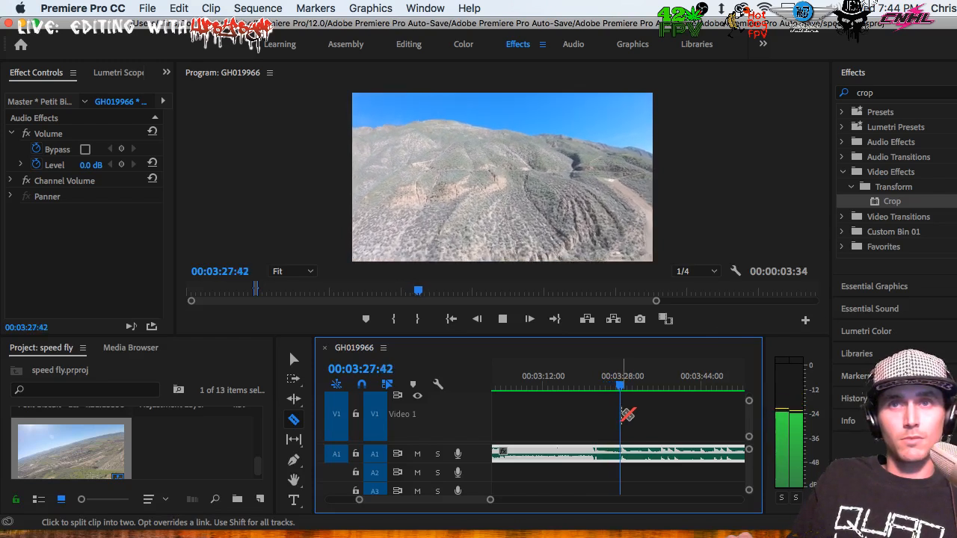
key("space")
scroll(627, 413, "up", 2)
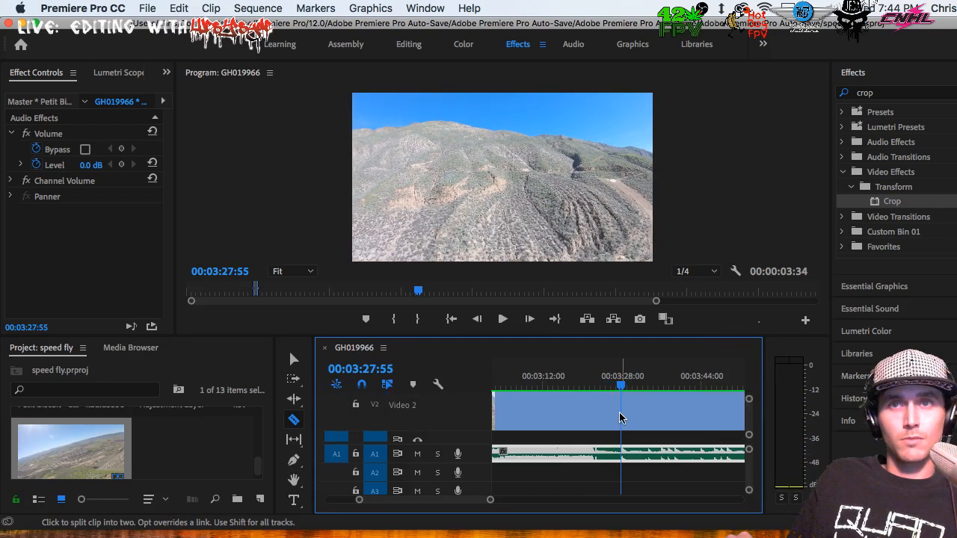
left_click(630, 410)
Review the footage from 00:03:41:50 and split the GH019967.MP4 clip at 00:04:00:26.
left_click(689, 380)
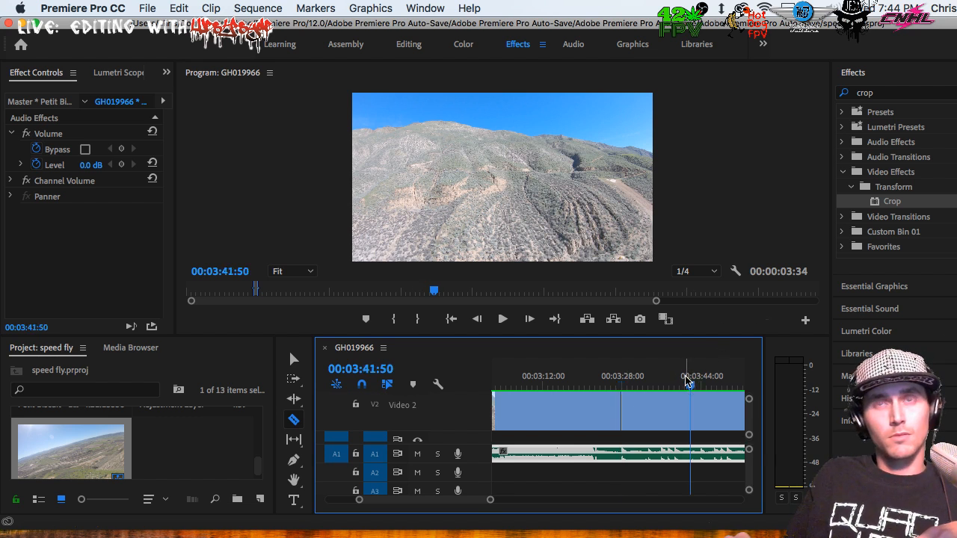
key("space")
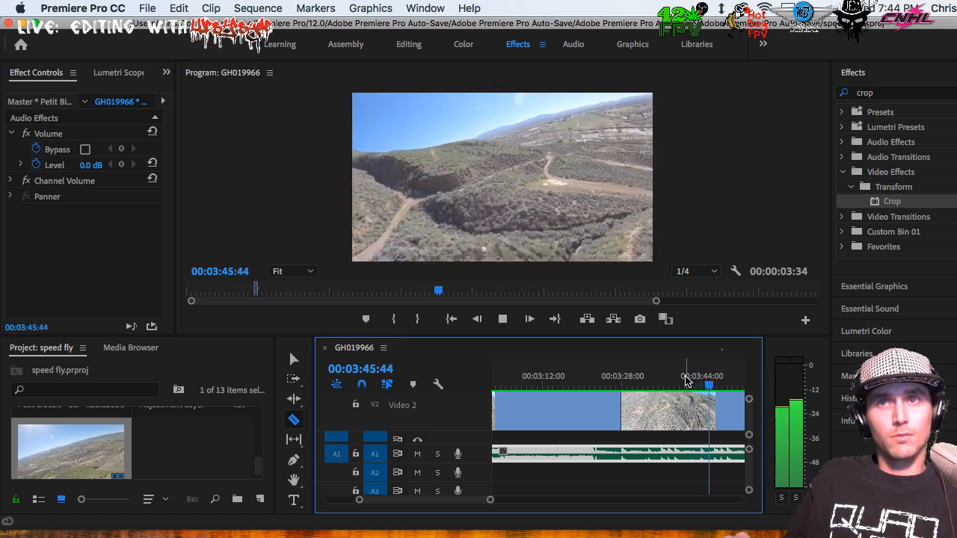
key("minus")
key("minus")
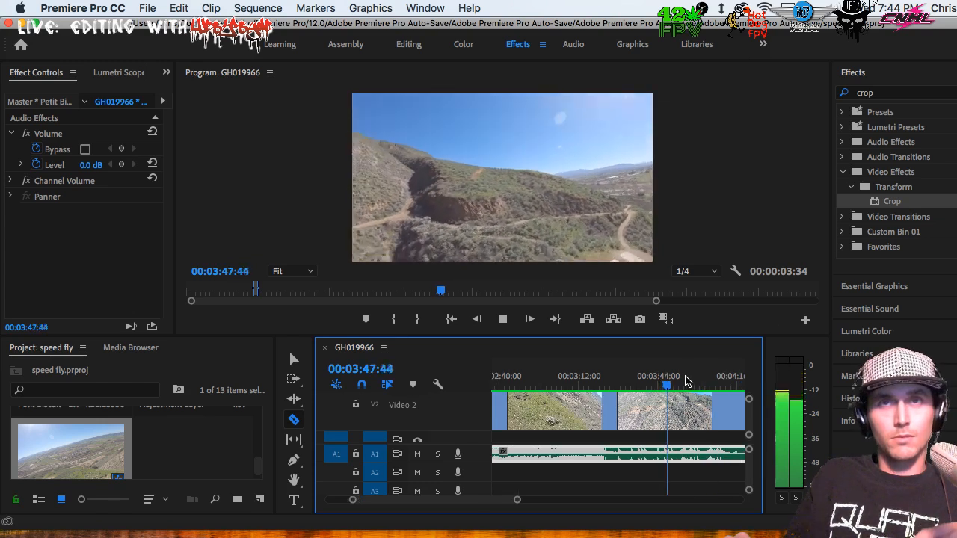
left_click(658, 383)
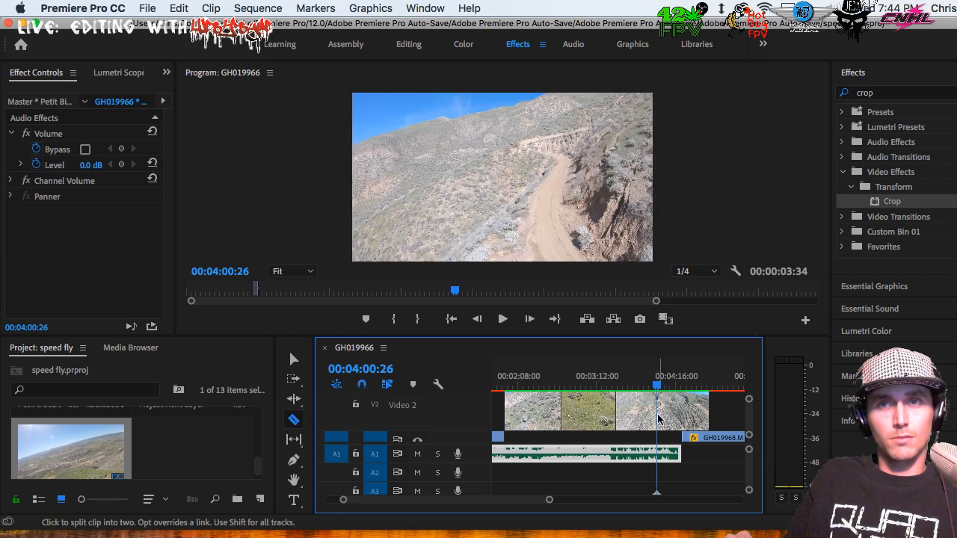
left_click(662, 416)
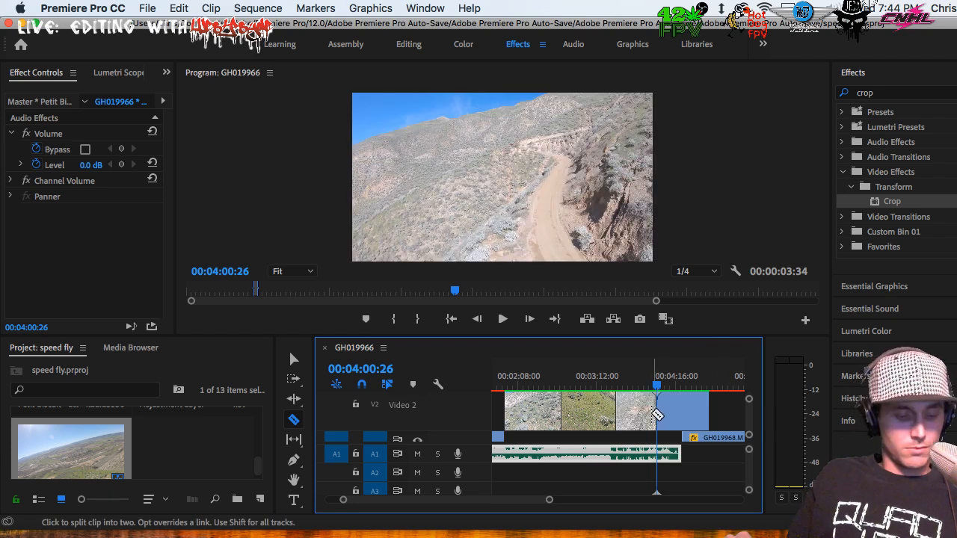
Delete the GH019967.MP4 section between 00:03:27:55 and 00:04:00:26 and close the gap it leaves.
key("v")
left_click(635, 412)
key("Delete")
left_click(634, 412)
key("Delete")
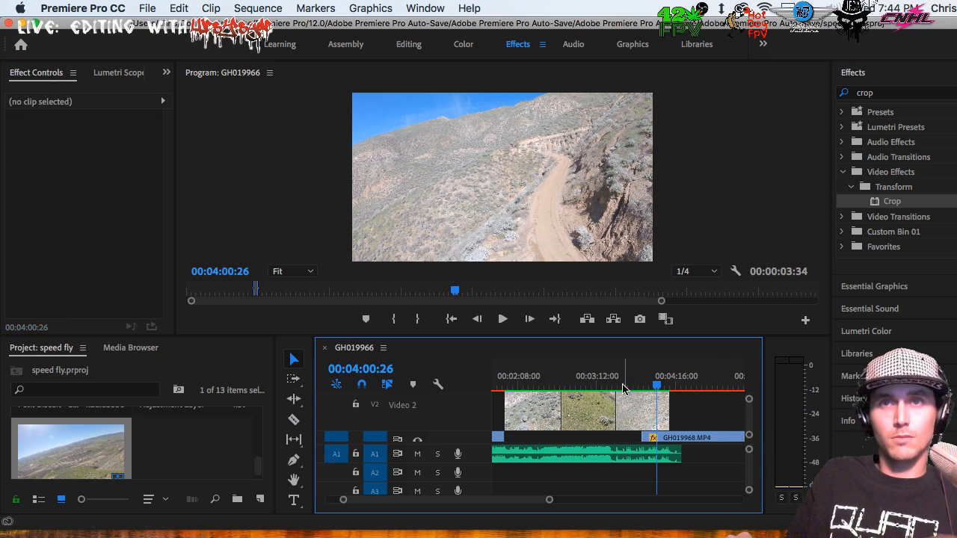
Review the last GH019967.MP4 segment up to the landing and trim its end to 00:03:57:21.
left_click(613, 372)
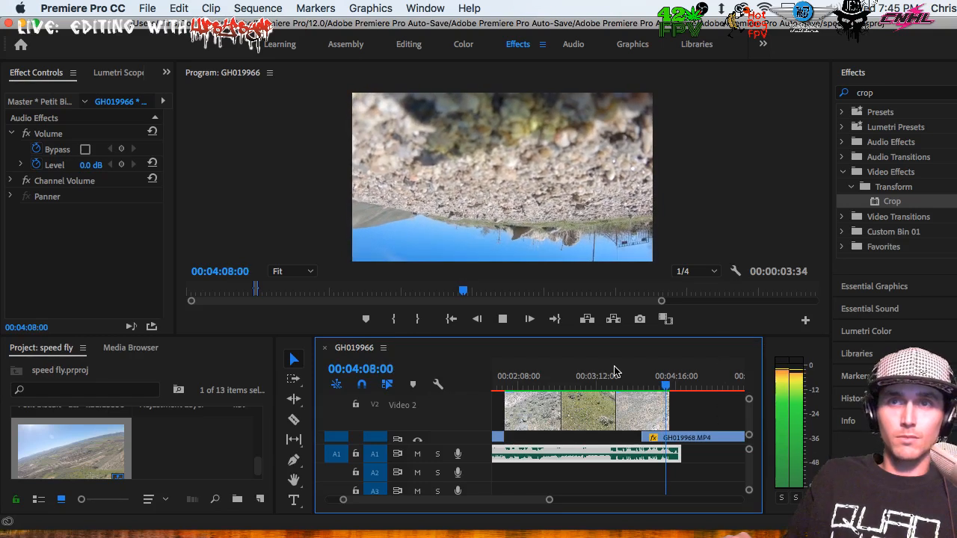
key("space")
left_click_drag(645, 379, 643, 381)
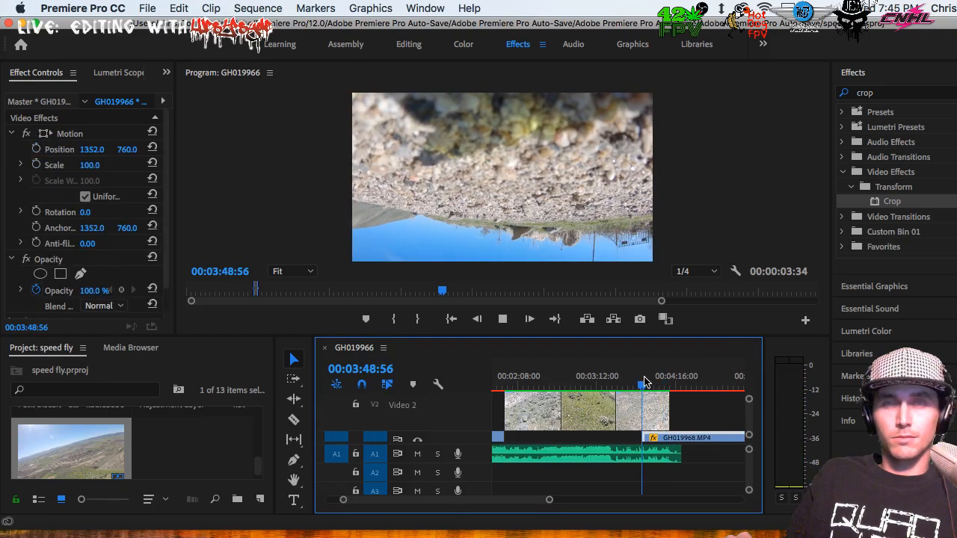
key("space")
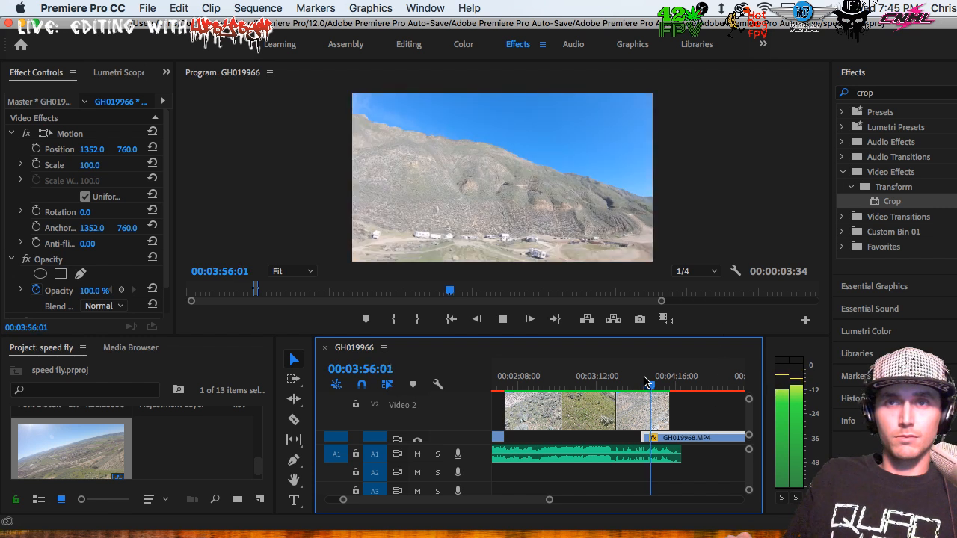
key("space")
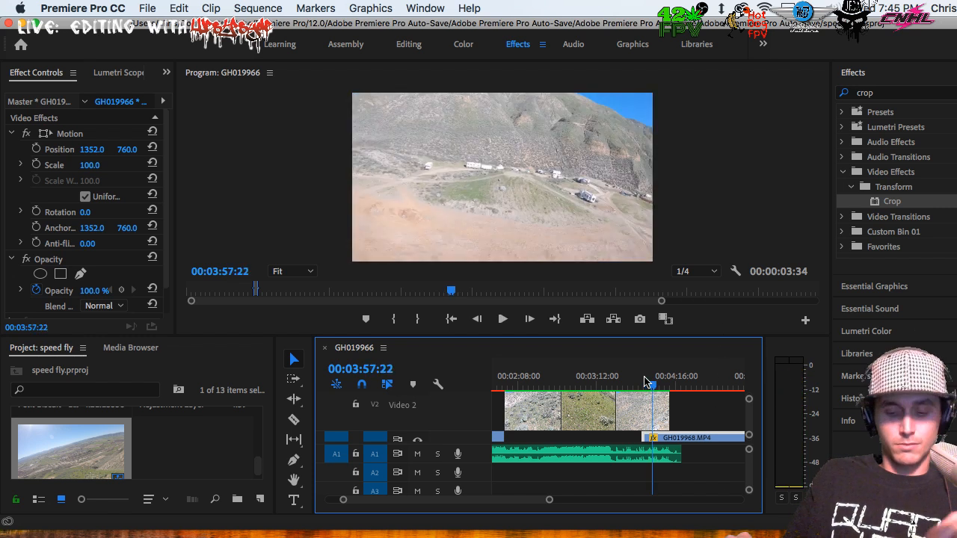
key("Left")
left_click_drag(669, 408, 658, 406)
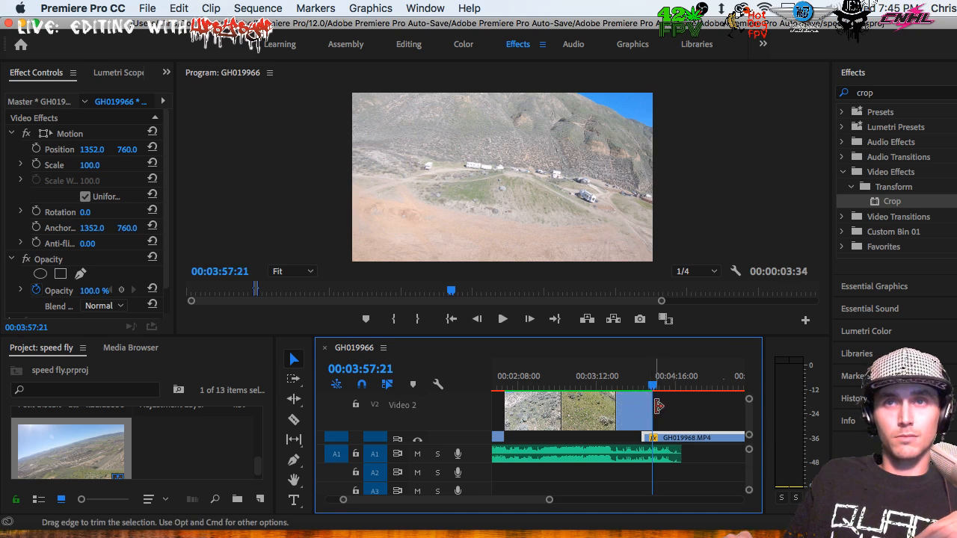
Save the project and move the GH019968.MP4 clip later in the sequence, against the start of the following clip.
key("minus")
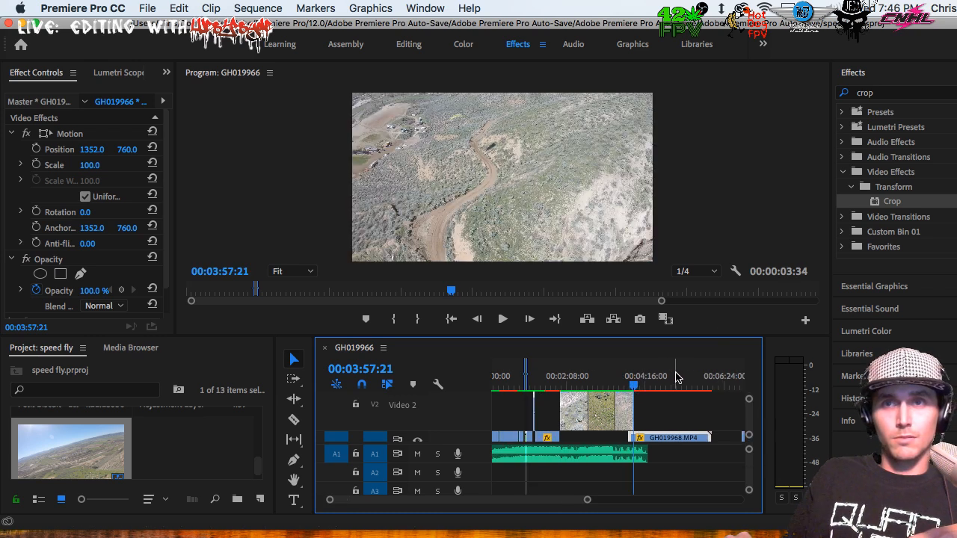
left_click(687, 377)
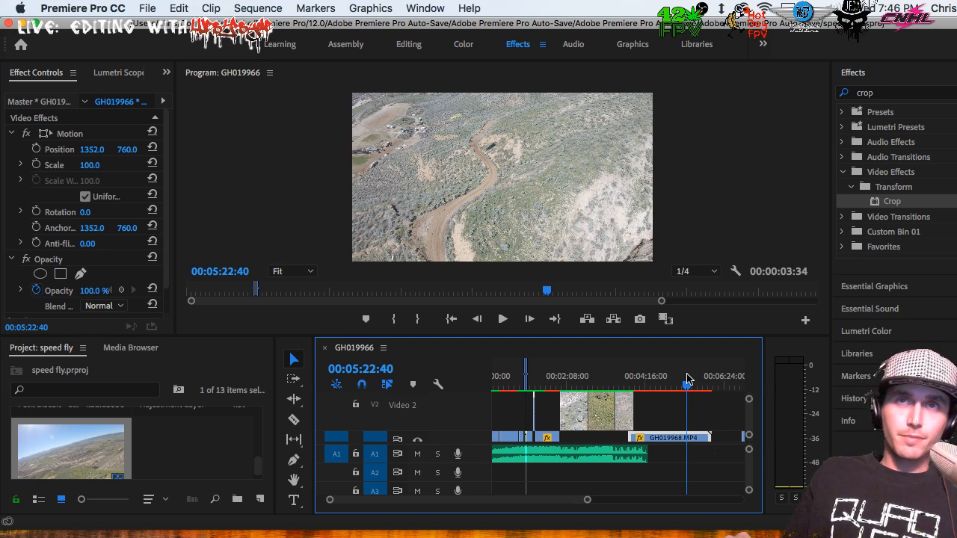
key("super+s")
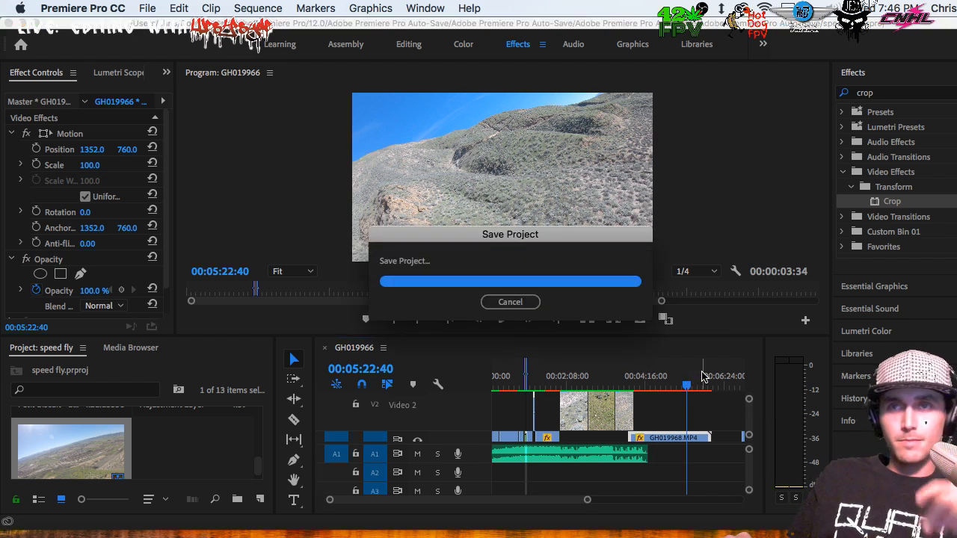
key("minus")
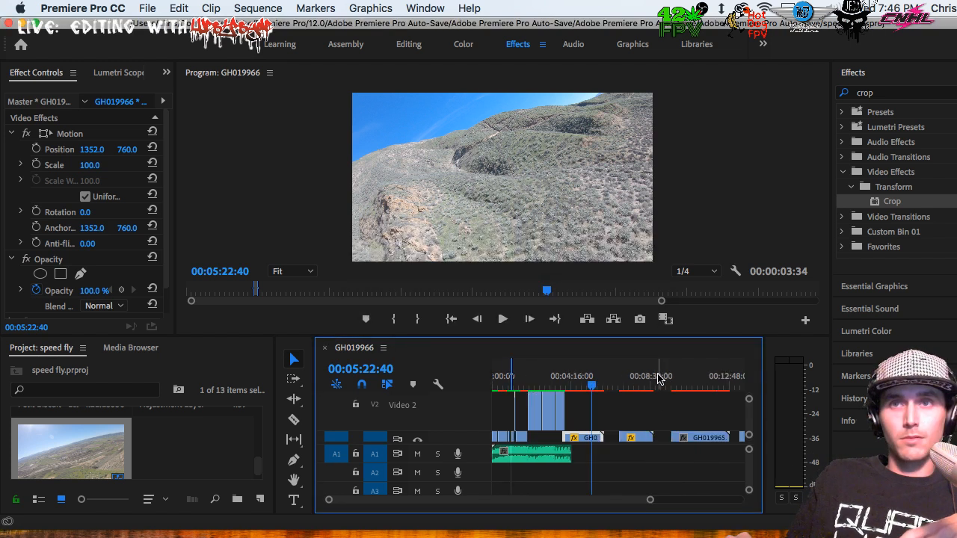
left_click_drag(576, 438, 592, 439)
Return to the start of the sequence, examine its opening tracks up close, and go to 00:00:11:11.
left_click_drag(505, 380, 489, 378)
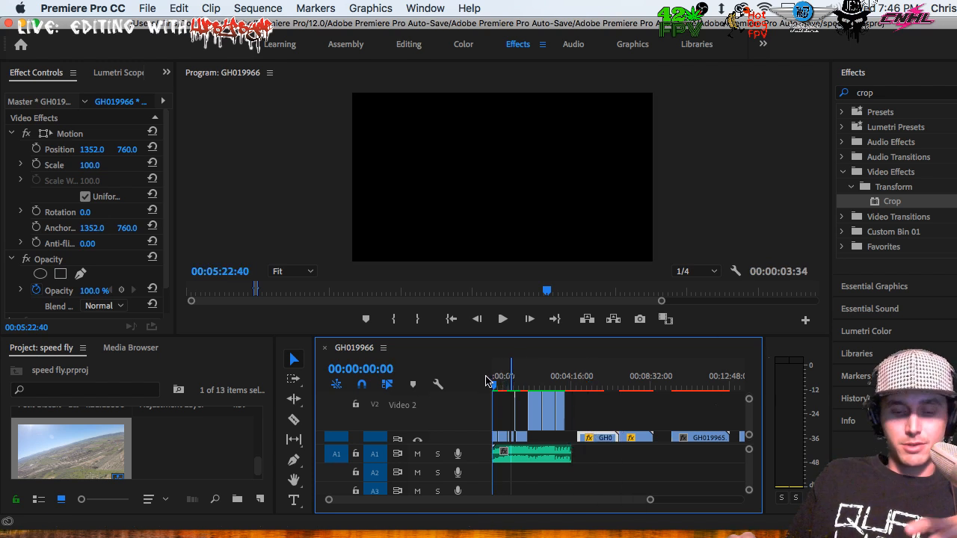
key("equal")
key("equal")
key("equal")
scroll(541, 411, "up", 3)
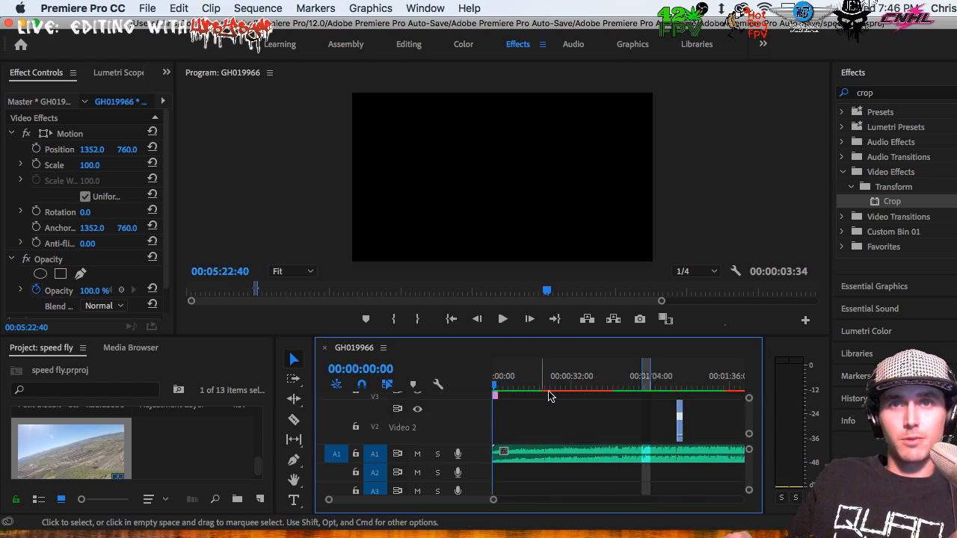
scroll(541, 391, "up", 1)
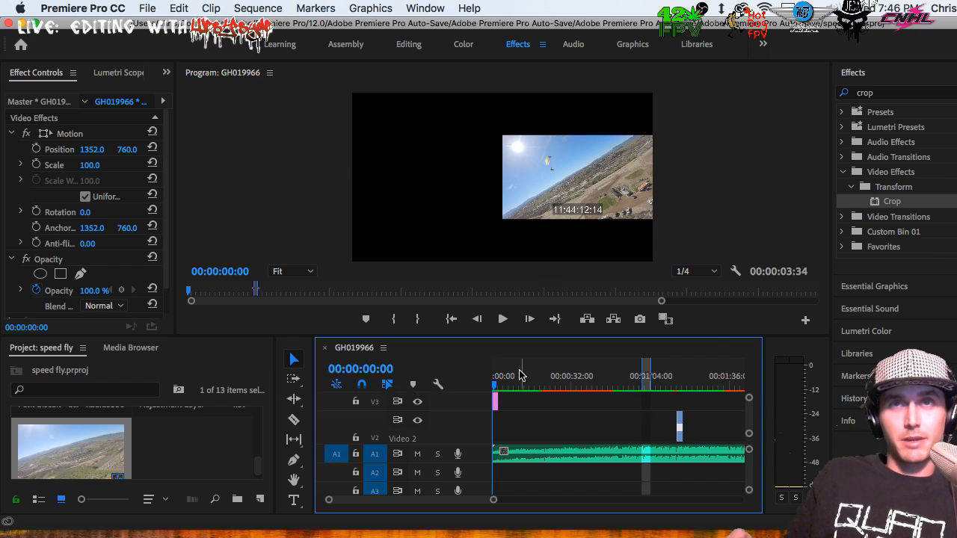
left_click(520, 376)
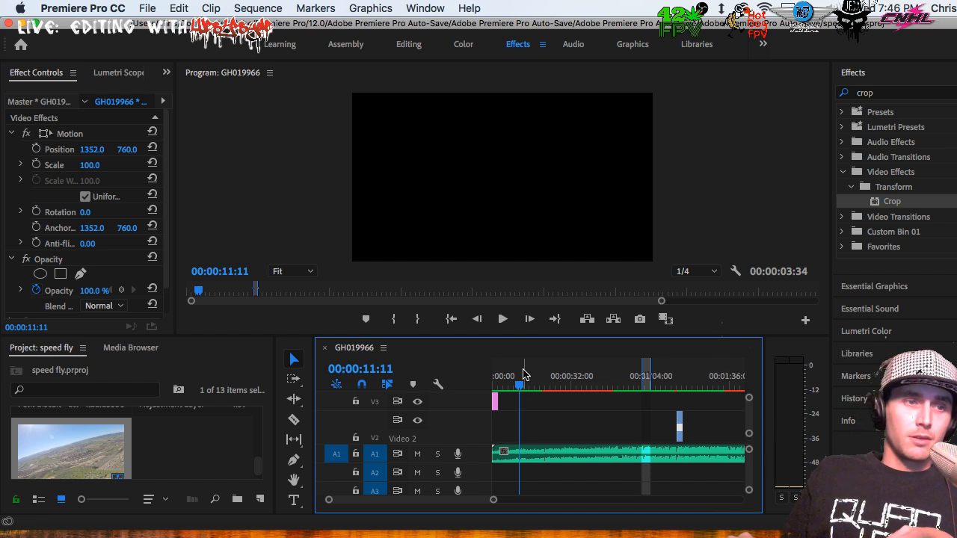
Step frame by frame through the vehicle shot at the start of the footage, up to 00:00:11:13.
key("Right")
key("Right")
key("Right")
key("Right")
key("Right")
key("Right")
key("Right")
key("Right")
key("Right")
key("Right")
key("Right")
key("Right")
key("Right")
key("Right")
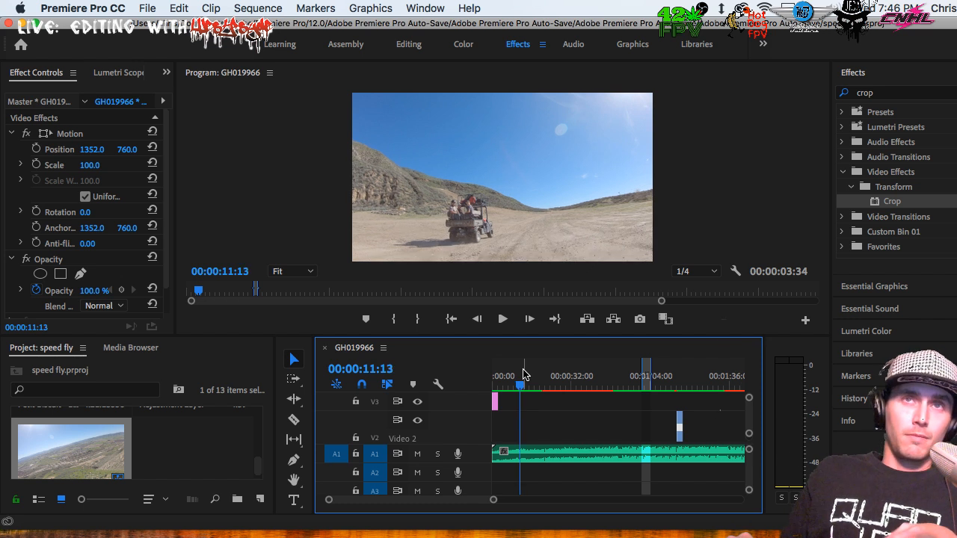
Go to 00:00:58:40 and examine the takeoff footage frame by frame into the nested sequence around 00:01:01:54.
left_click_drag(628, 381, 639, 383)
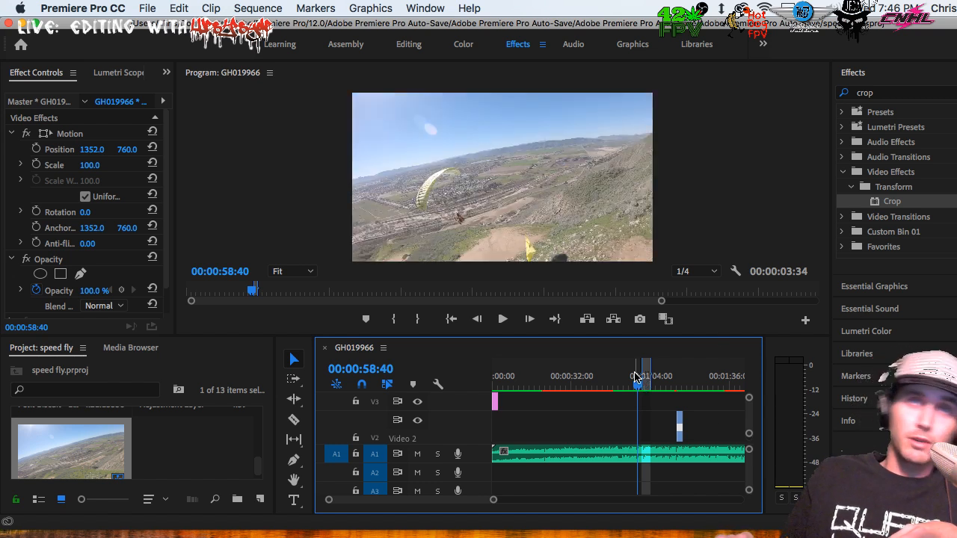
key("Right")
key("Right")
key("Right")
key("Right")
key("Right")
key("Right")
key("Right")
key("Right")
key("Right")
key("Right")
key("Right")
key("Right")
key("Right")
key("Right")
key("Right")
key("Right")
key("Right")
key("Right")
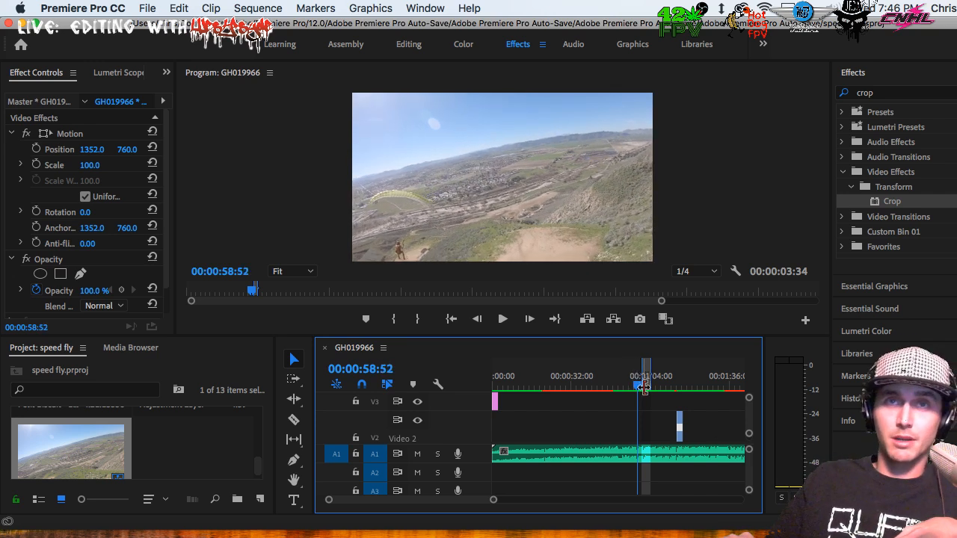
key("Right")
key("Right")
key("Right")
key("Right")
key("Right")
key("Right")
key("Right")
key("Right")
key("Right")
key("Right")
key("Right")
key("Right")
key("Right")
key("Right")
key("Right")
key("Right")
key("Right")
key("Right")
key("Right")
key("Right")
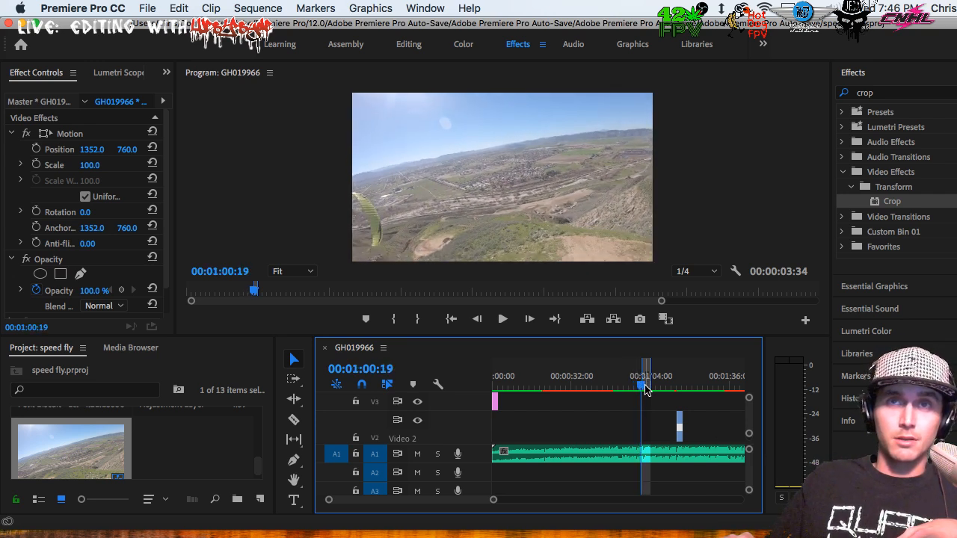
key("Right")
key("Right")
key("Right")
key("Right")
key("Right")
key("Right")
key("Right")
key("Right")
key("Right")
key("Right")
key("Right")
key("Right")
key("Right")
key("Right")
key("Right")
key("Right")
key("Right")
key("Right")
key("Right")
key("Right")
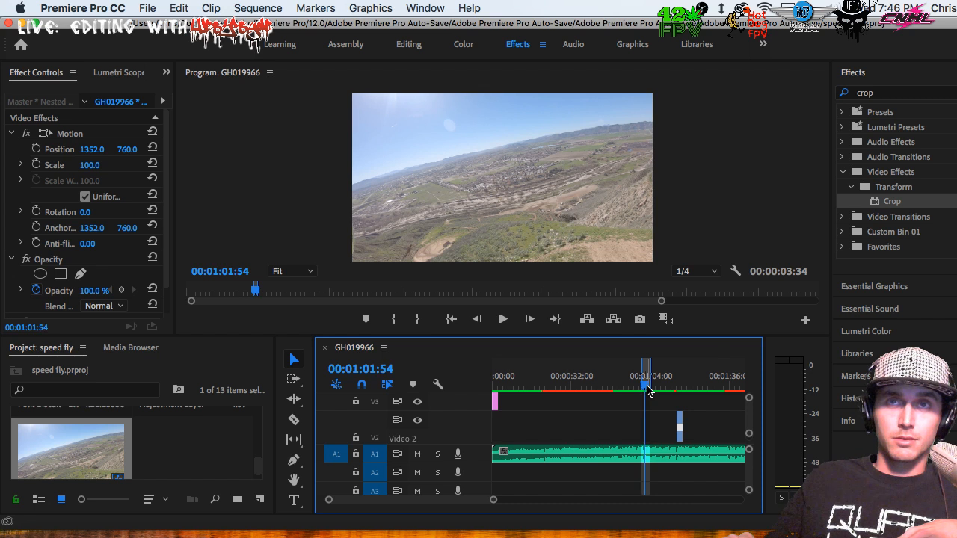
key("Right")
key("Right")
key("Right")
key("Right")
key("Right")
key("Right")
key("Right")
key("Right")
key("Right")
key("Right")
key("Right")
key("Right")
key("Right")
key("Right")
key("Right")
key("Right")
key("Right")
key("Right")
key("Right")
key("Right")
Go to 00:01:06:49 and examine the following GH019966 flight footage frame by frame, up to 00:01:09:25.
left_click(657, 382)
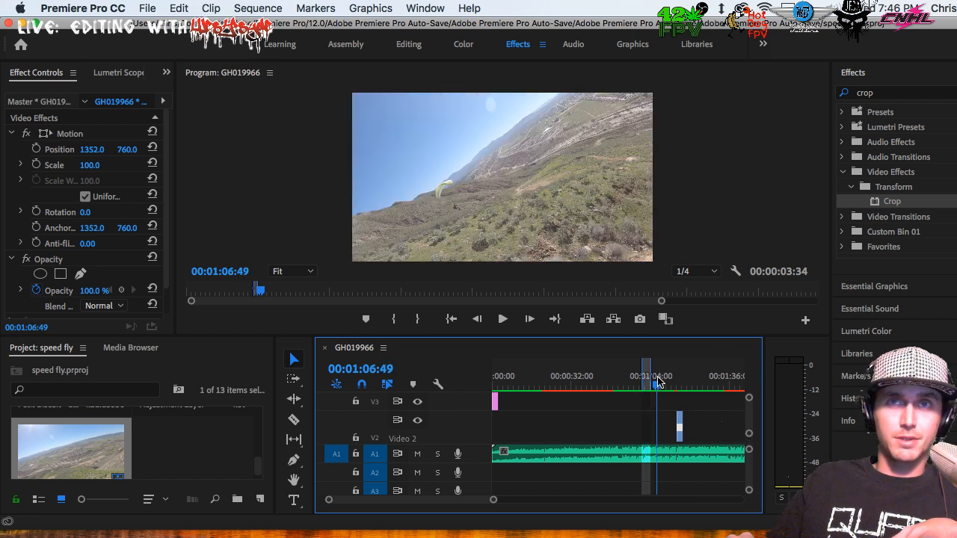
key("Right")
key("Right")
key("Right")
key("Right")
key("Right")
key("Right")
key("Right")
key("Right")
key("Right")
key("Right")
key("Right")
key("Right")
key("Right")
key("Right")
key("Right")
key("Right")
key("Right")
key("Right")
key("Right")
key("Right")
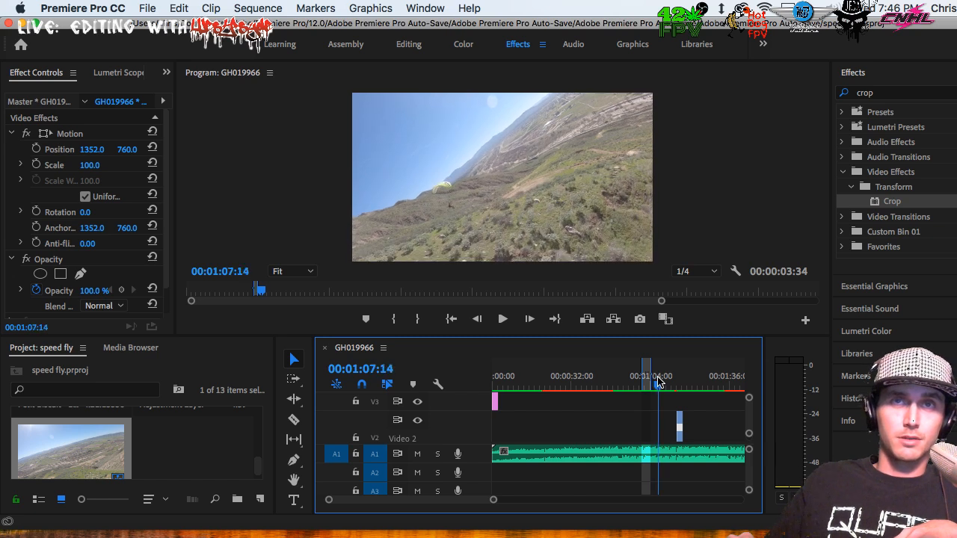
key("Right")
key("Right")
key("Right")
key("Right")
key("Right")
key("Right")
key("Right")
key("Right")
key("Right")
key("Right")
key("Right")
key("Right")
key("Right")
key("Right")
key("Right")
key("Right")
key("Right")
key("Right")
key("Right")
key("Right")
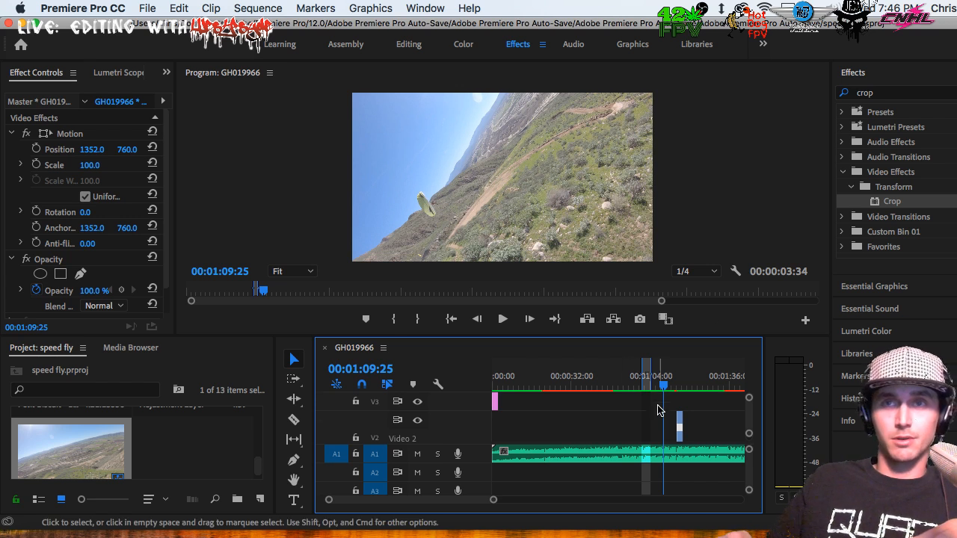
Find the Adjustment Layer among the project items and place it on track V4 at 00:01:09:25.
scroll(657, 406, "up", 1)
scroll(223, 446, "down", 3)
left_click(221, 449)
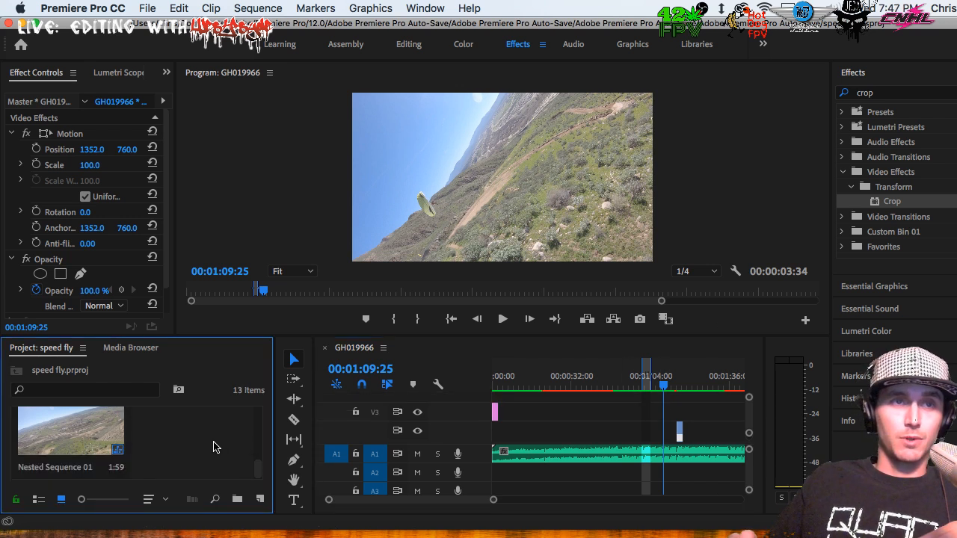
scroll(217, 447, "down", 2)
left_click_drag(211, 442, 667, 411)
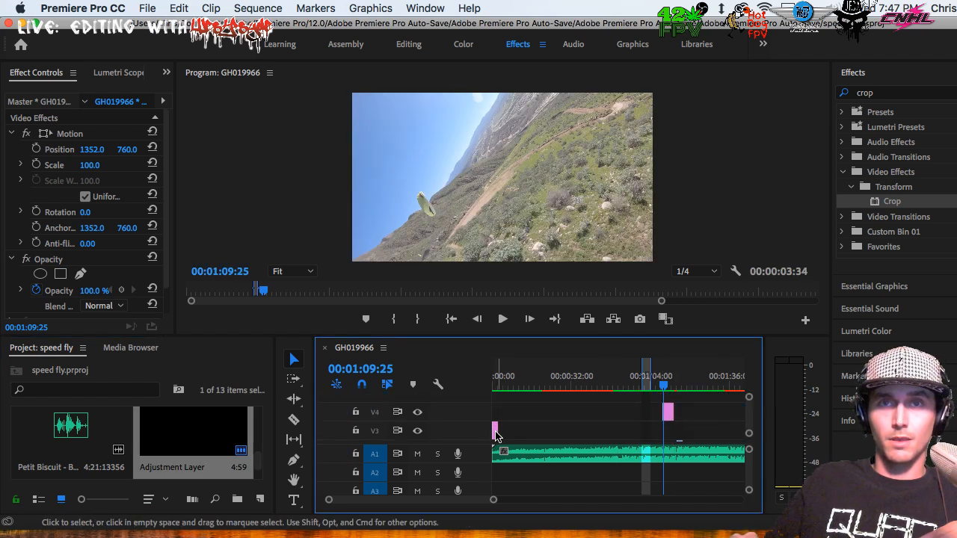
Move the opening clip to V4 and the new adjustment layer to V3, extending the layer's start back to about 00:01:07:30.
left_click_drag(506, 430, 502, 412)
left_click_drag(669, 416, 670, 431)
key("=")
key("=")
key("=")
key("=")
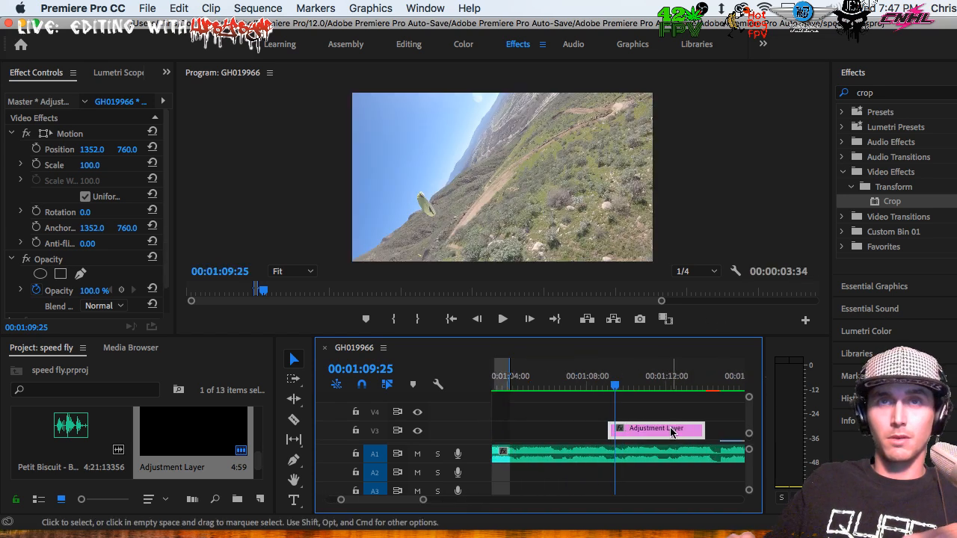
left_click_drag(602, 429, 539, 429)
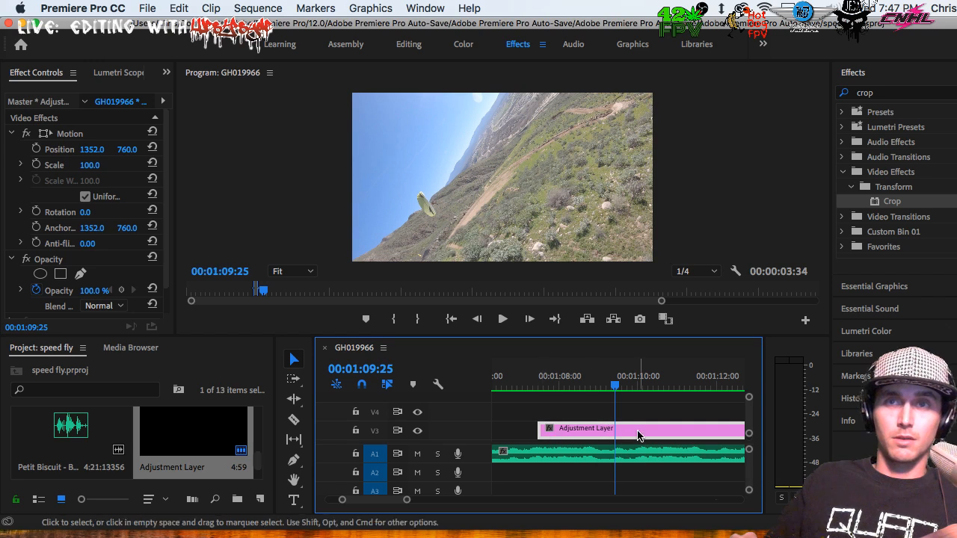
Slightly raise the contrast of the adjustment layer in Lumetri Color's Basic Correction.
left_click(883, 335)
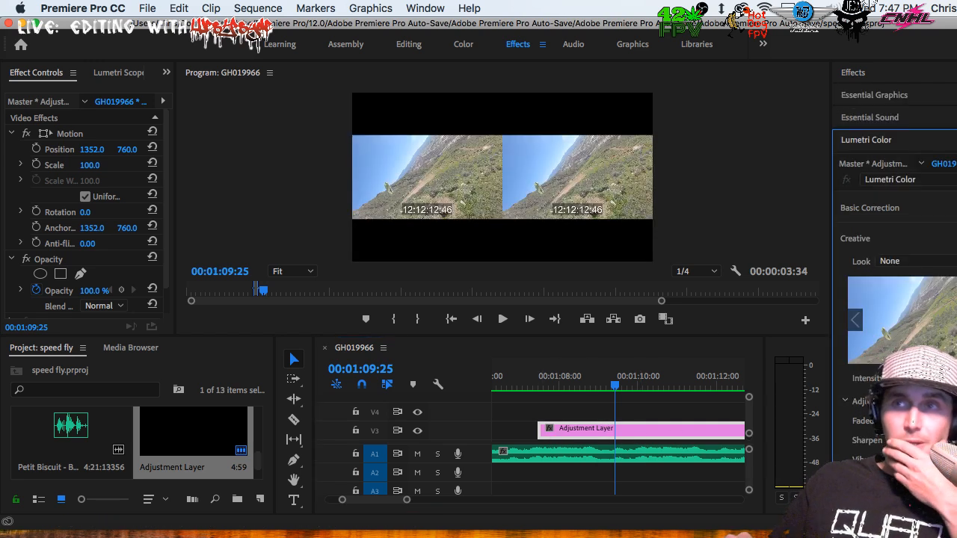
left_click(914, 211)
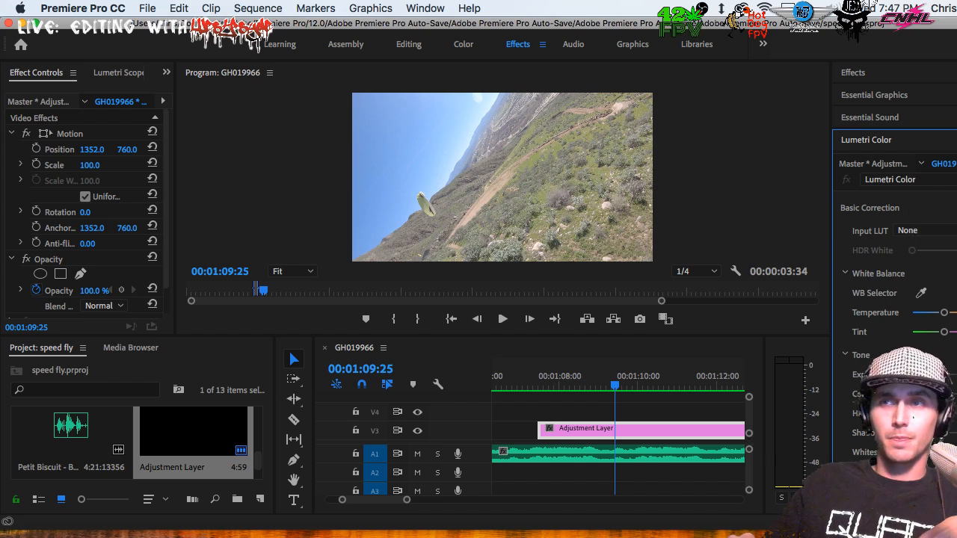
left_click_drag(944, 393, 952, 394)
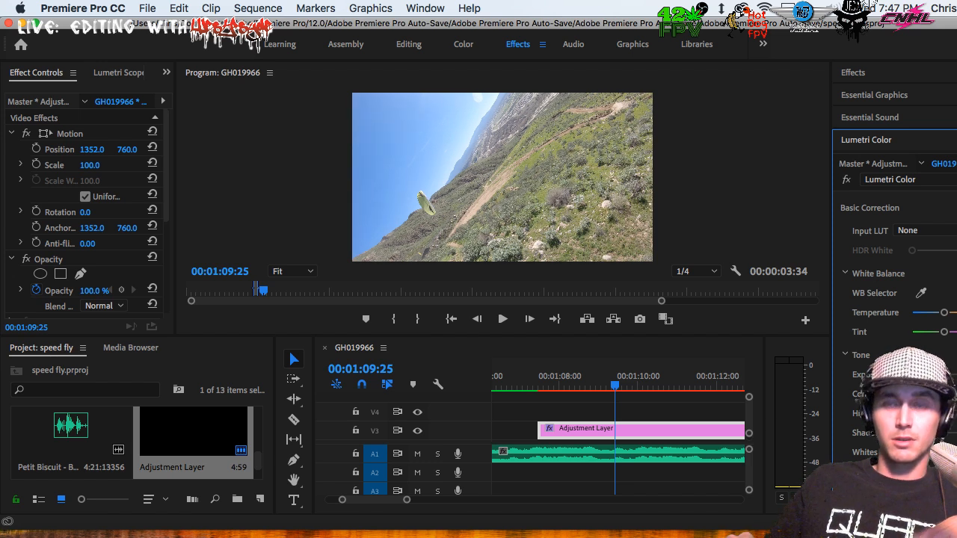
Check the color correction frame by frame on the flight footage, up to 00:01:09:33.
key("Right")
key("Right")
key("Right")
key("Right")
key("Right")
key("Right")
key("Right")
key("Right")
key("Right")
key("Right")
key("Right")
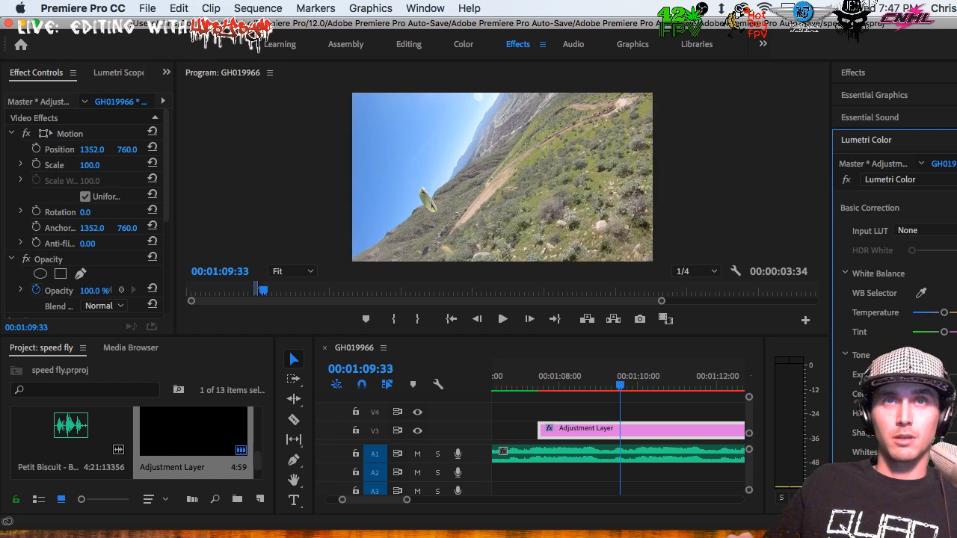
Apply the Subtle Classic.cube LUT as the adjustment layer's Creative look in Lumetri Color, previewing the flight footage at 00:01:09:36.
key("Right")
key("Left")
key("Left")
key("Left")
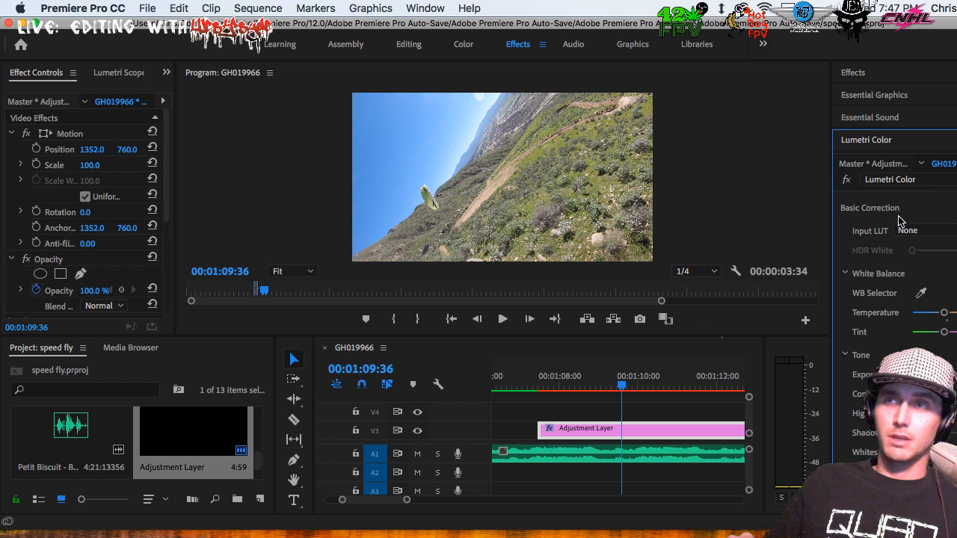
scroll(902, 301, "down", 3)
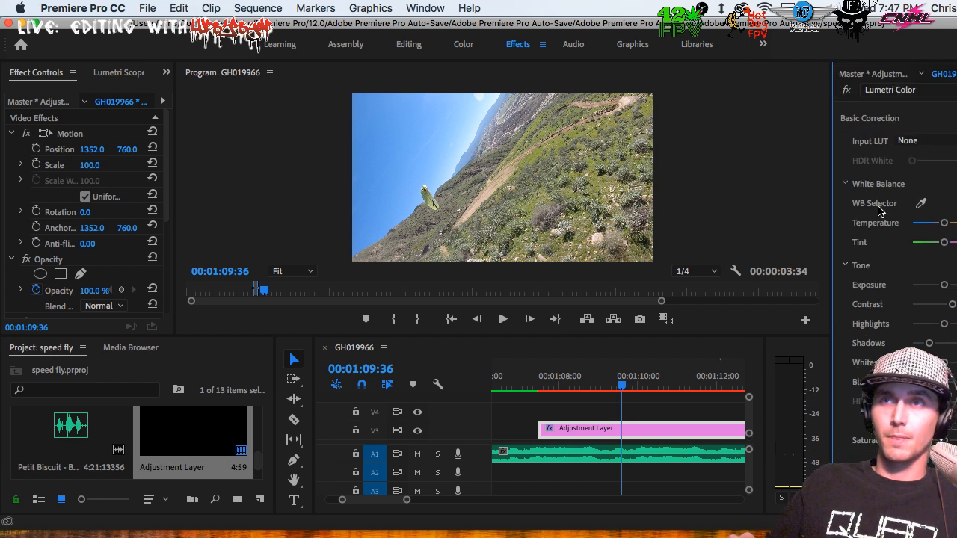
scroll(887, 189, "up", 3)
left_click(890, 209)
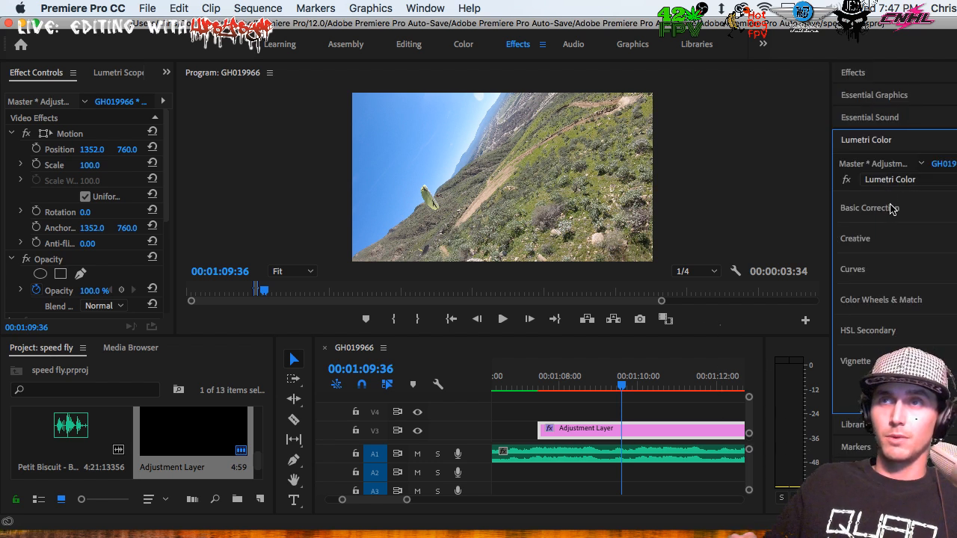
left_click(873, 238)
left_click(909, 264)
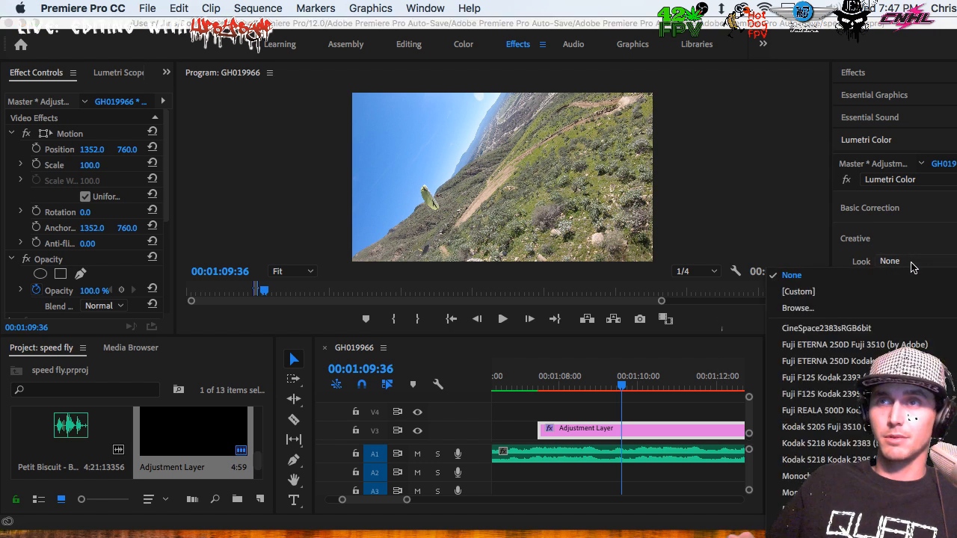
left_click(829, 308)
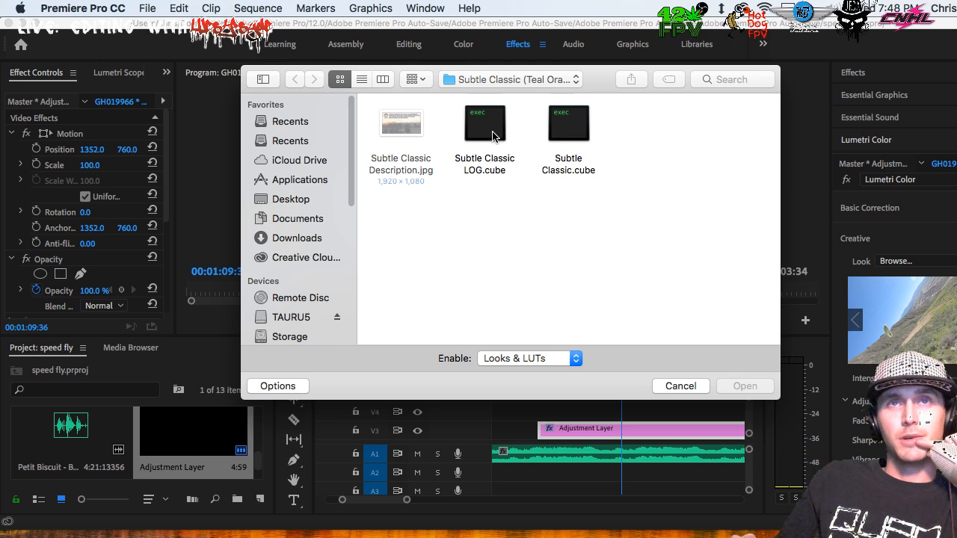
double_click(575, 134)
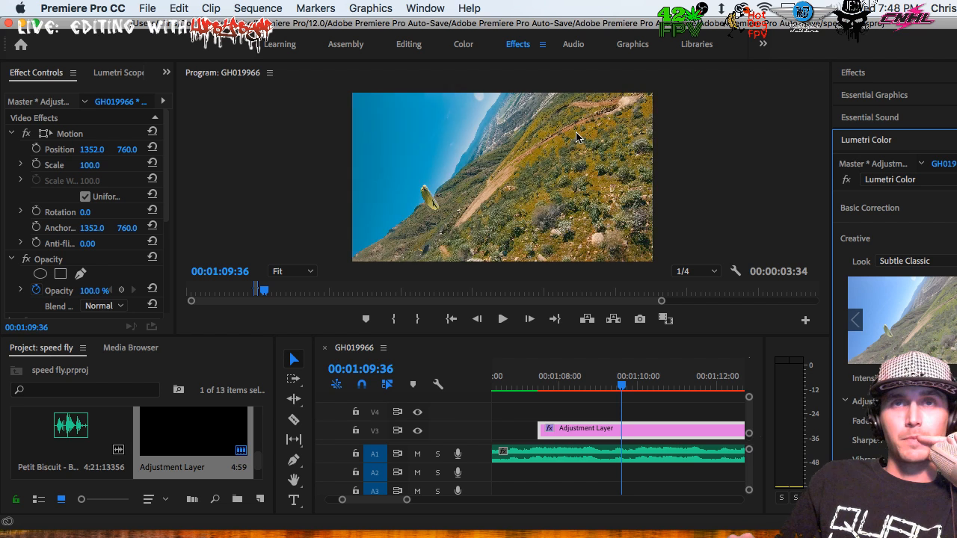
Play the flight footage under the adjustment layer up to 00:01:11:36 to review the Subtle Classic look.
left_click(663, 430)
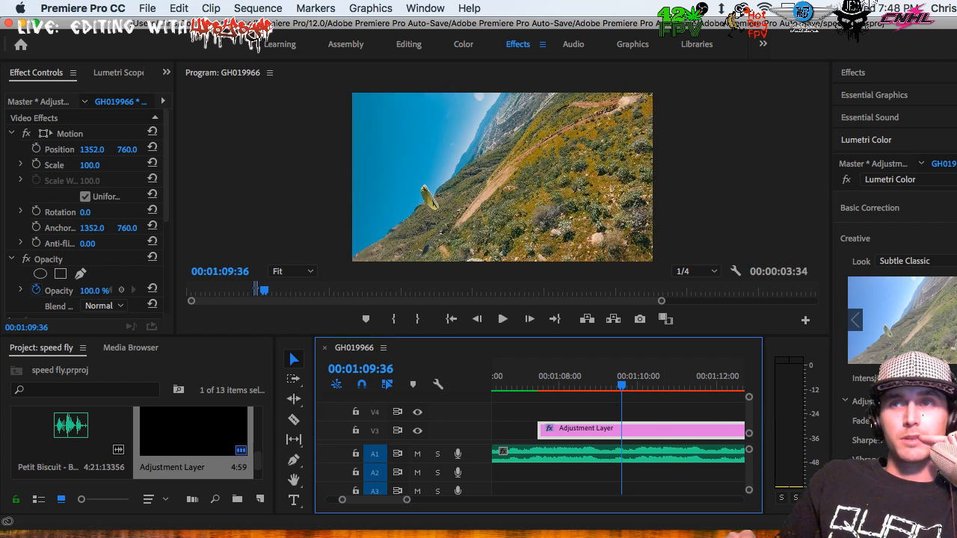
left_click(924, 419)
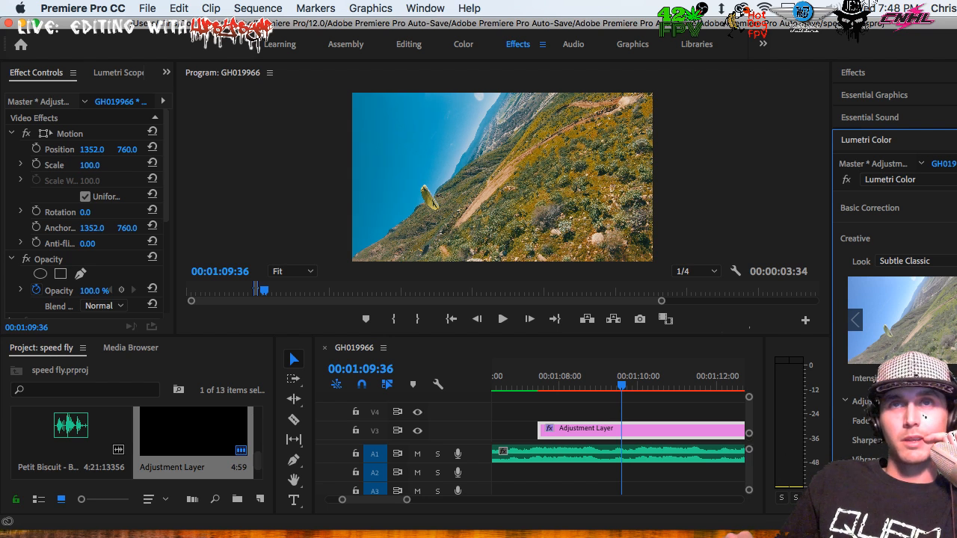
left_click_drag(924, 417, 925, 419)
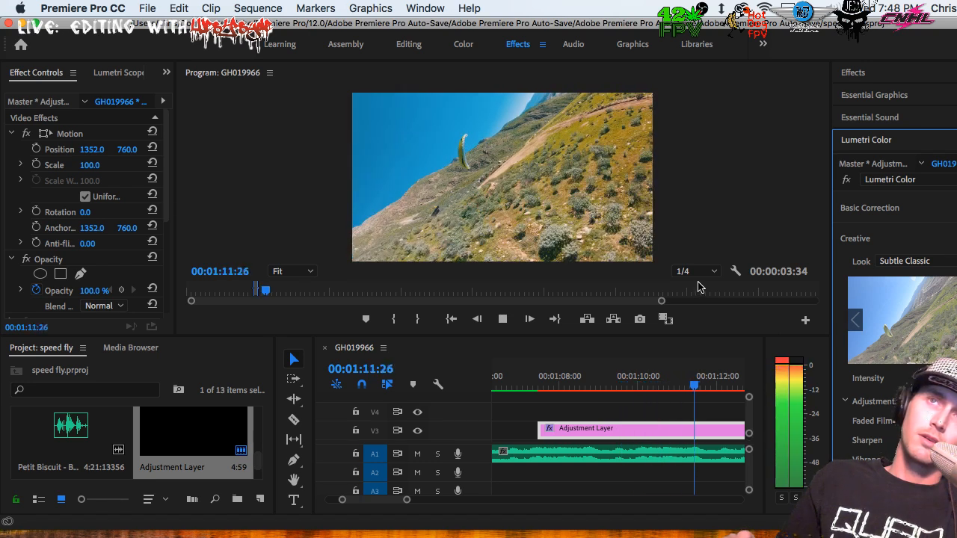
key("space")
Extend the start of the adjustment layer on V3 back to the beginning of the sequence.
key("minus")
key("minus")
key("minus")
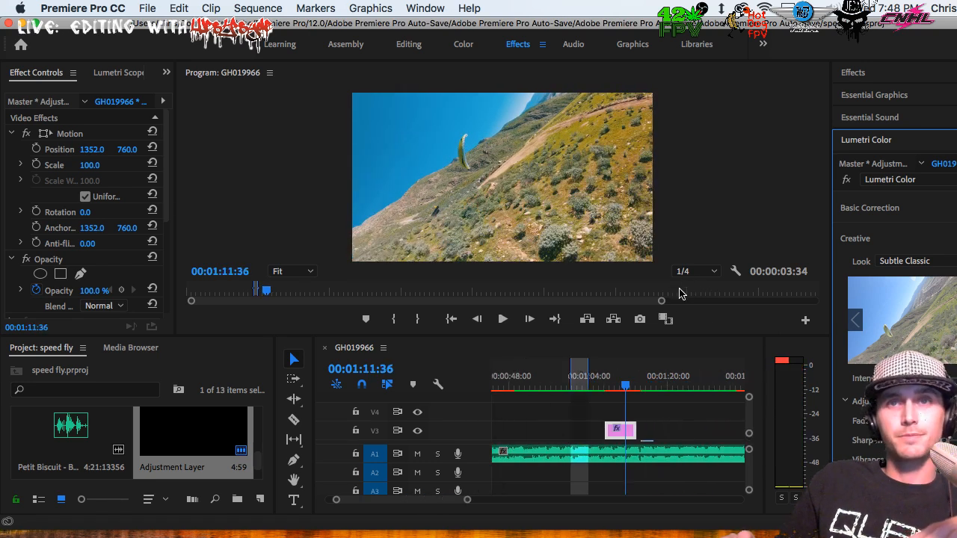
scroll(611, 428, "down", 2)
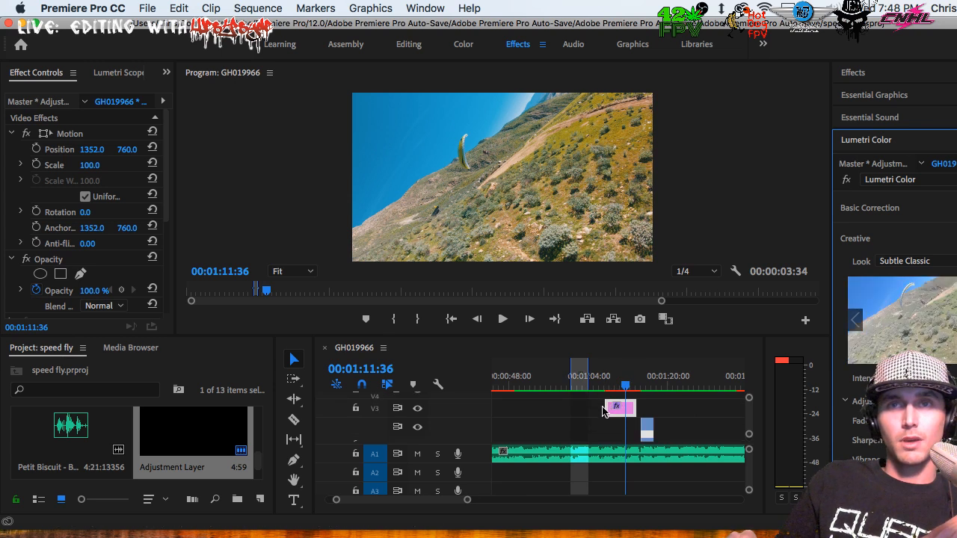
key("minus")
key("minus")
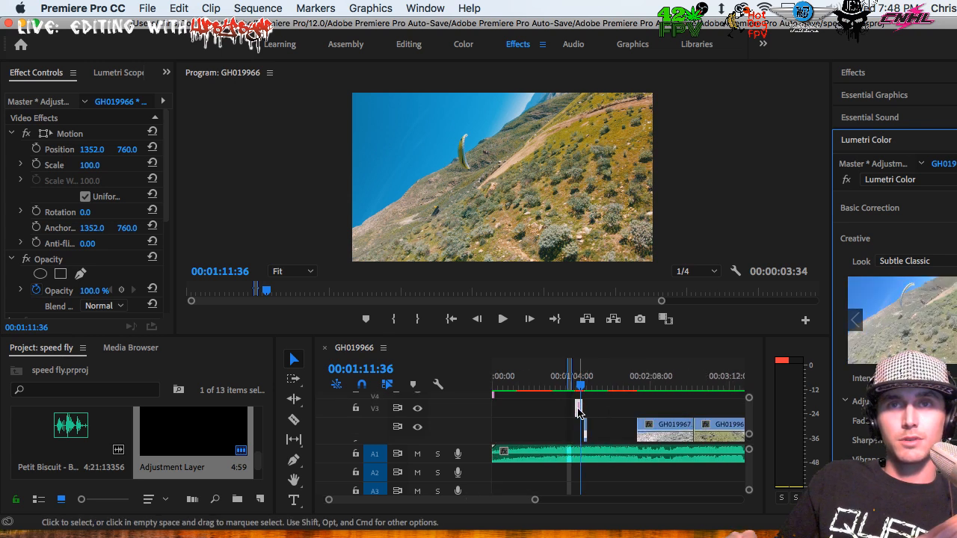
left_click(521, 402)
left_click_drag(522, 402, 576, 404)
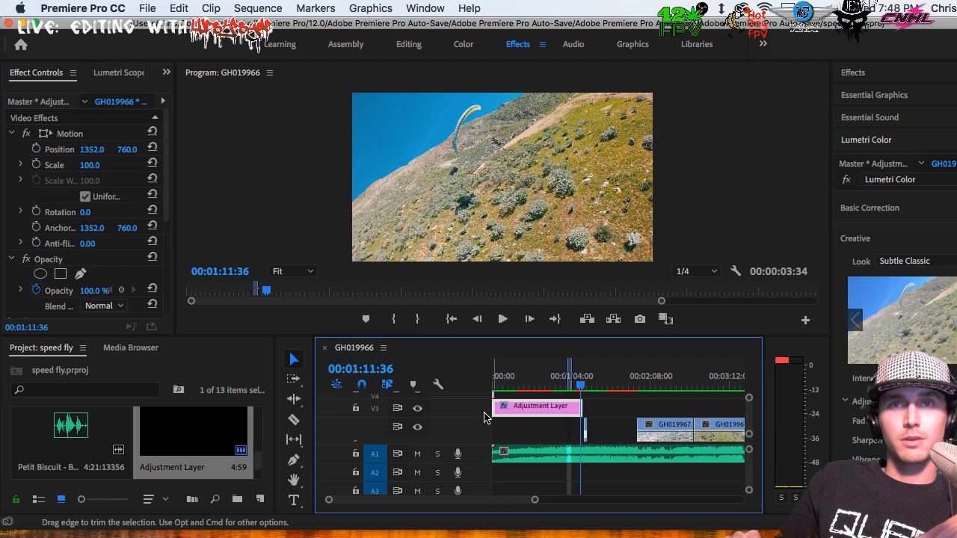
Extend the end of the adjustment layer on V3 past the last clip to the end of the music track.
key("minus")
left_click(630, 376)
left_click_drag(629, 376, 633, 375)
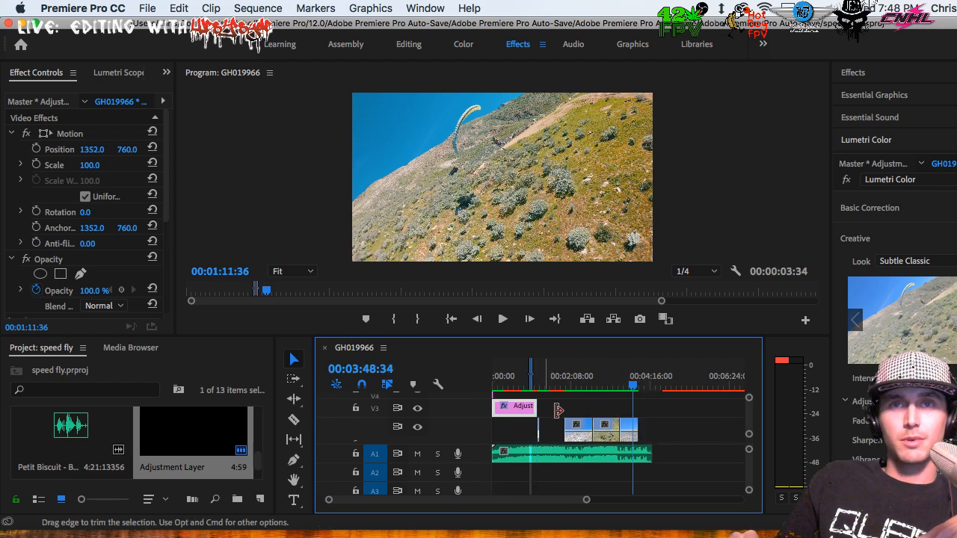
left_click_drag(553, 406, 651, 404)
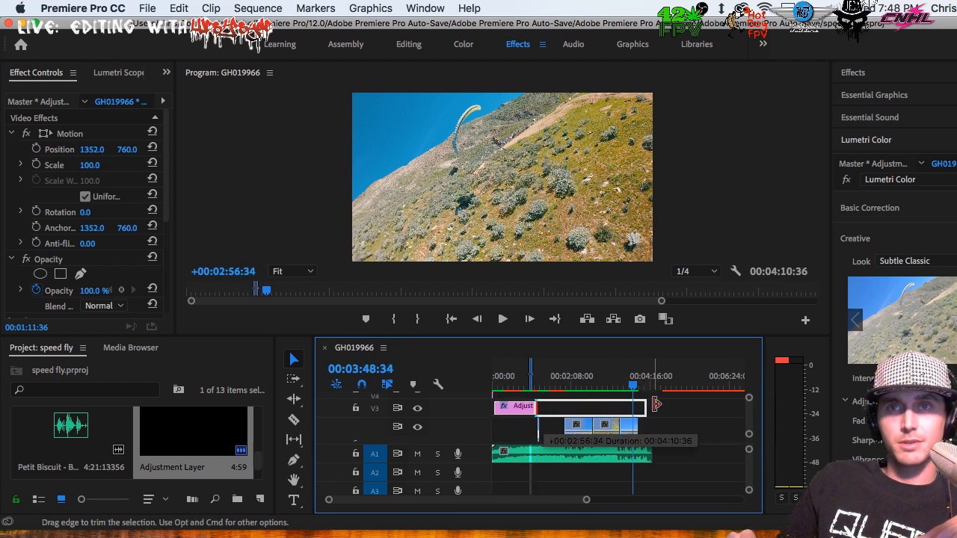
scroll(568, 379, "up", 1)
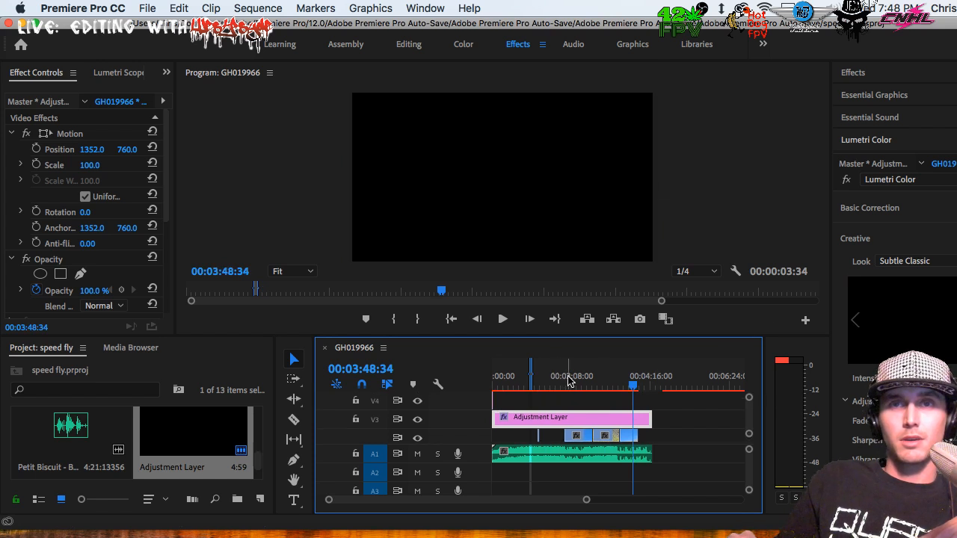
left_click(569, 379)
key("=")
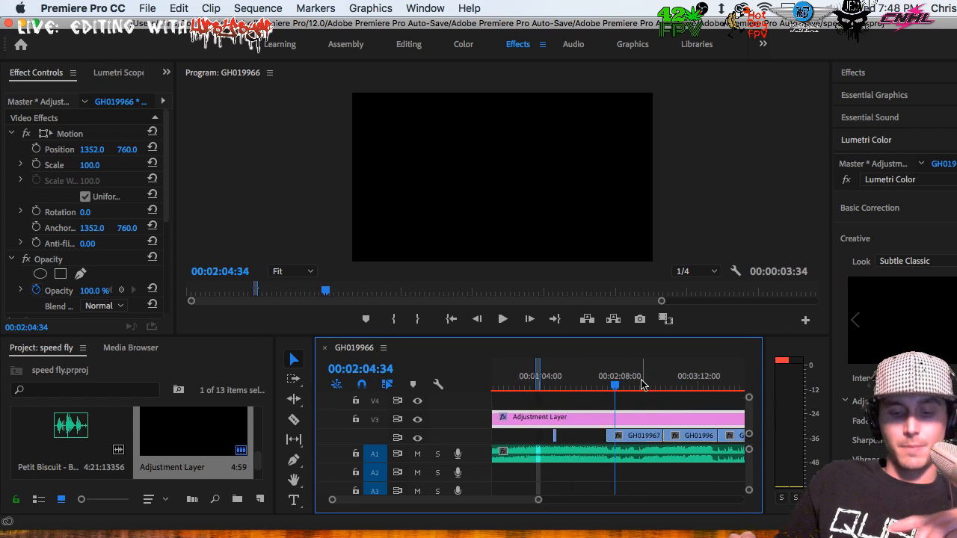
key("-")
key("-")
left_click_drag(547, 382, 568, 382)
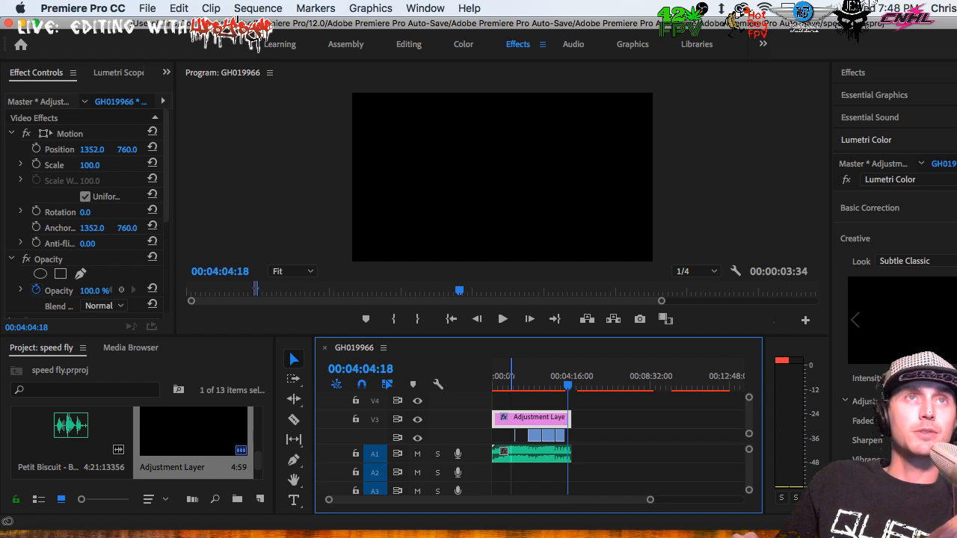
Save the speed fly project and close all open projects.
left_click(147, 8)
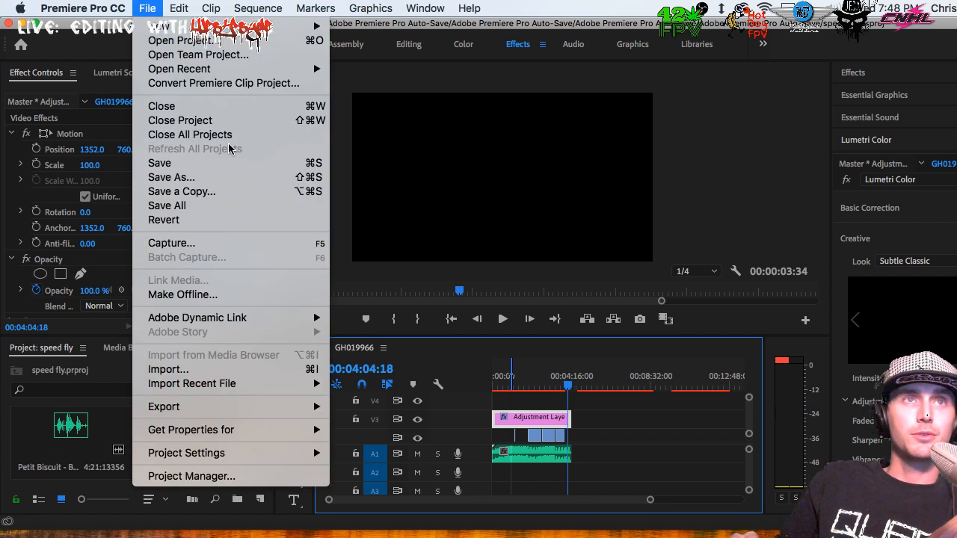
left_click(236, 166)
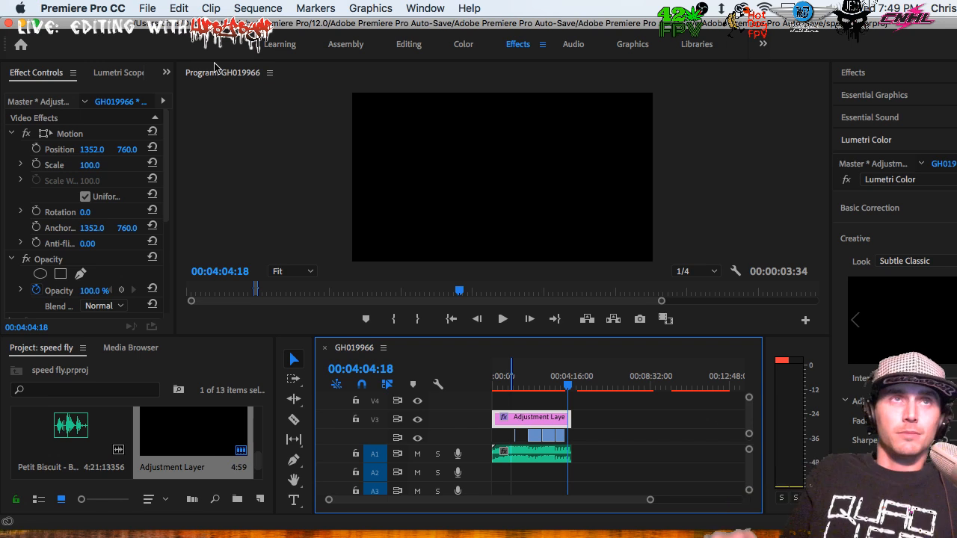
left_click(147, 8)
left_click(210, 136)
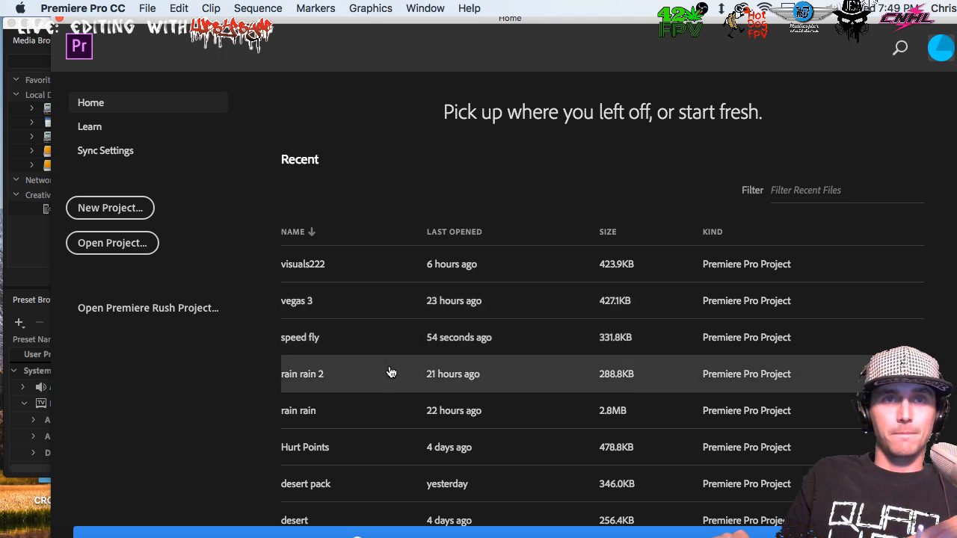
Switch to Finder, open the 12.0 folder in Documents > Adobe > Premiere Pro, and look through its project files.
scroll(391, 372, "down", 3)
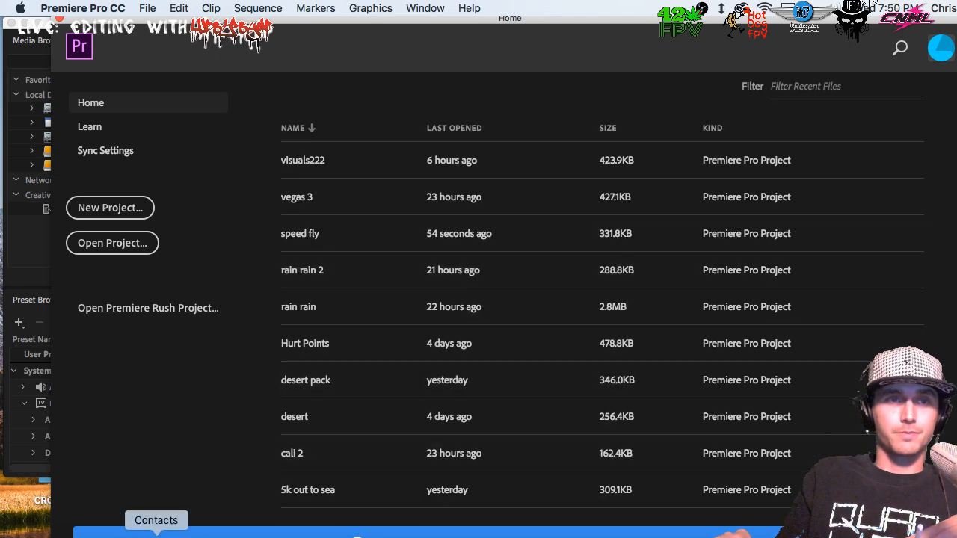
left_click(39, 532)
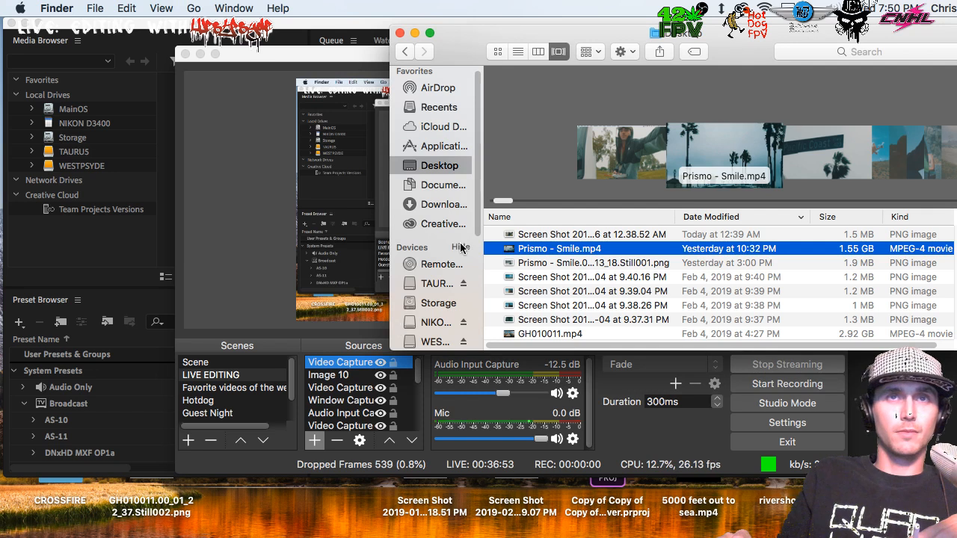
left_click(447, 190)
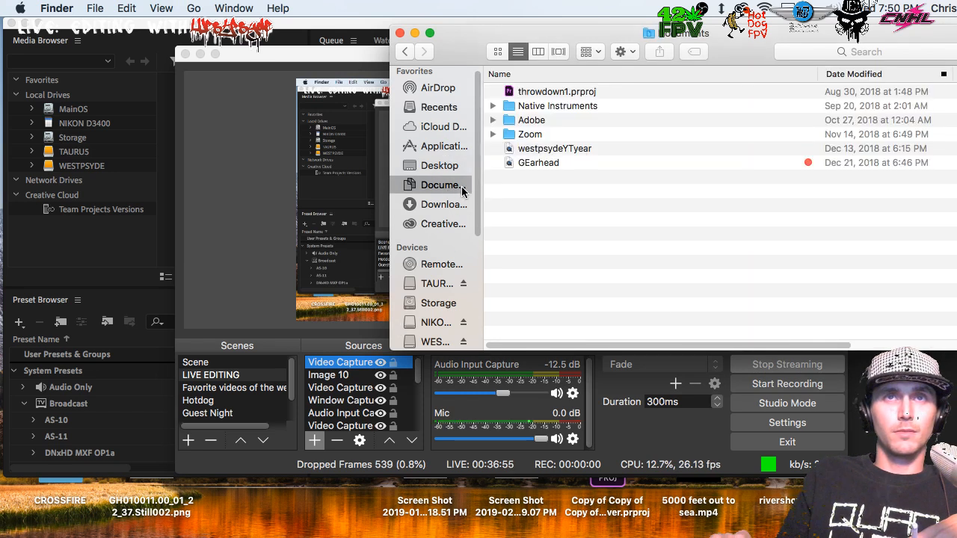
double_click(542, 121)
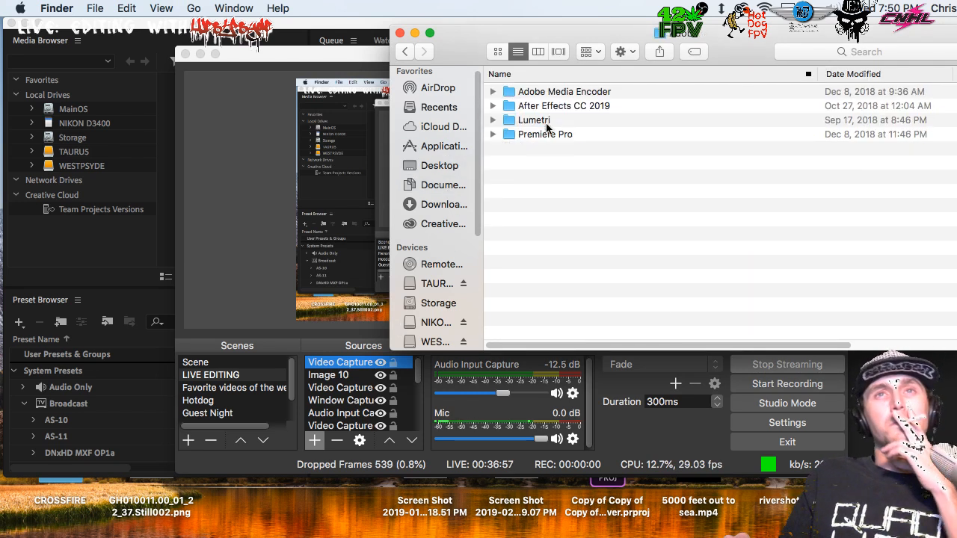
double_click(550, 134)
left_click(552, 105)
key("Right")
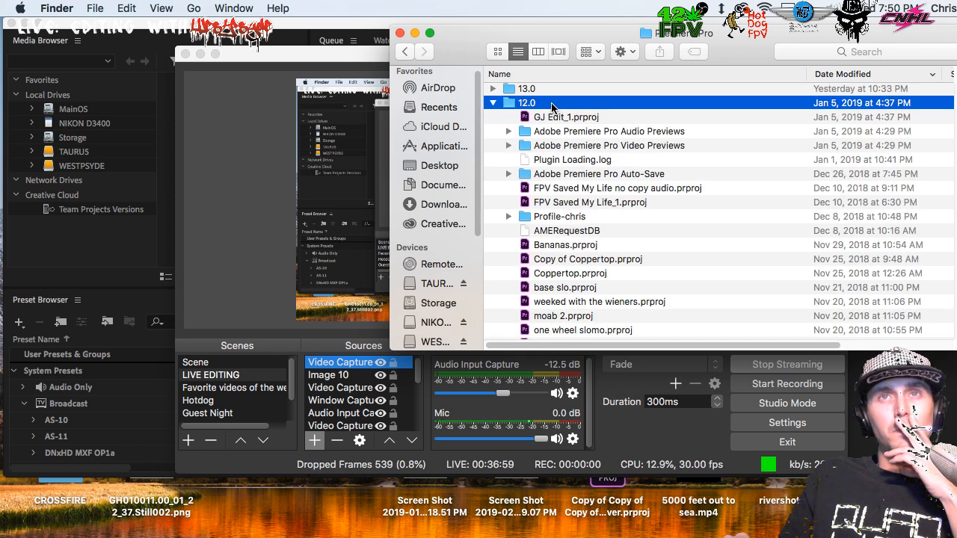
double_click(551, 105)
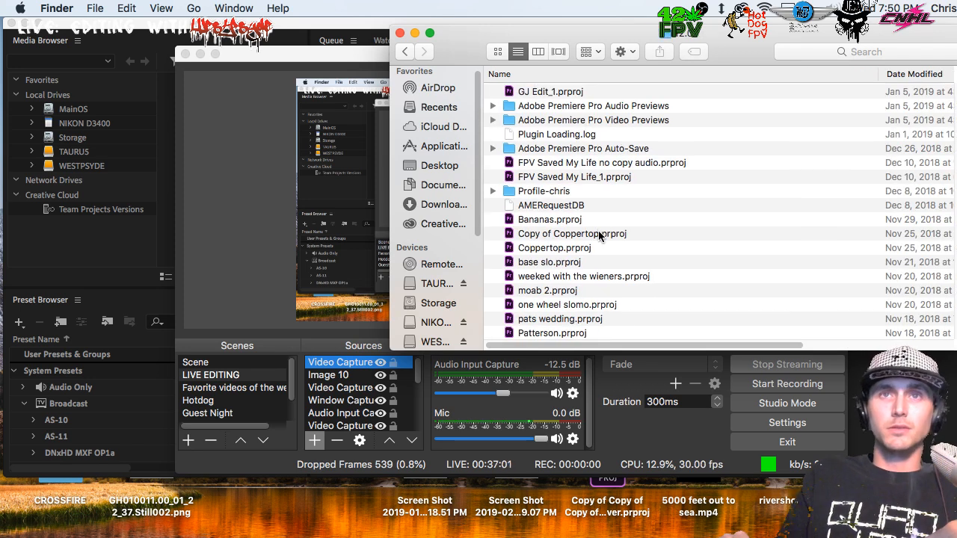
scroll(602, 216, "down", 3)
scroll(591, 211, "down", 10)
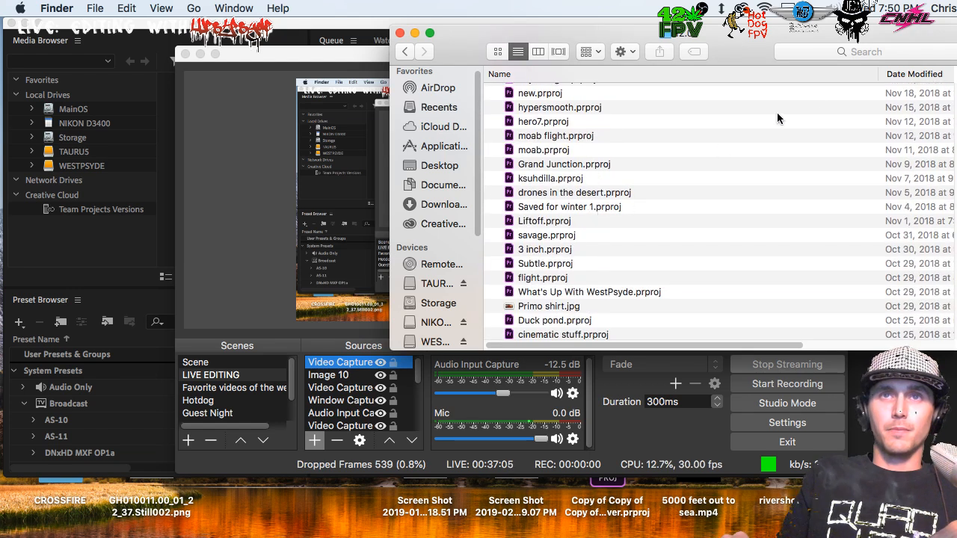
Search for "mb" within the 12.0 folder only.
left_click(889, 54)
type("m")
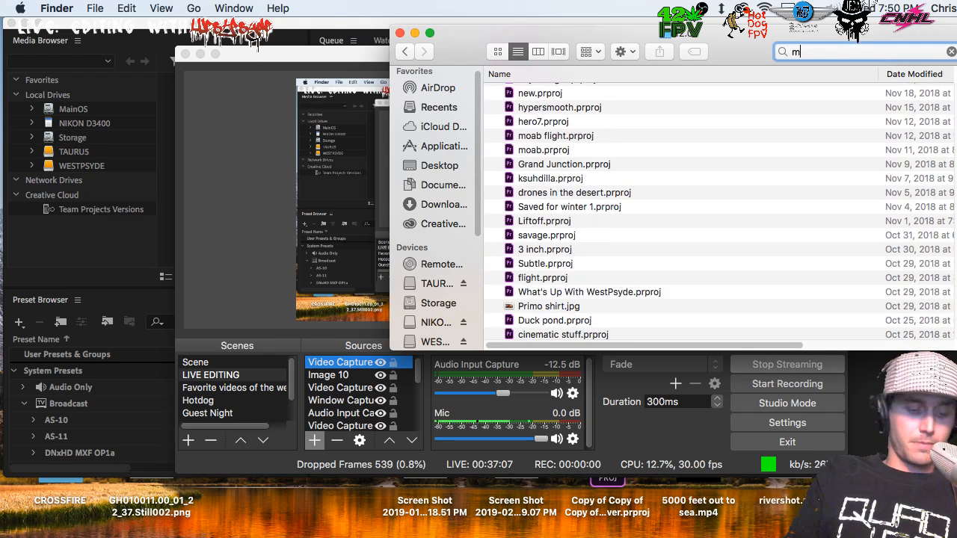
type("b")
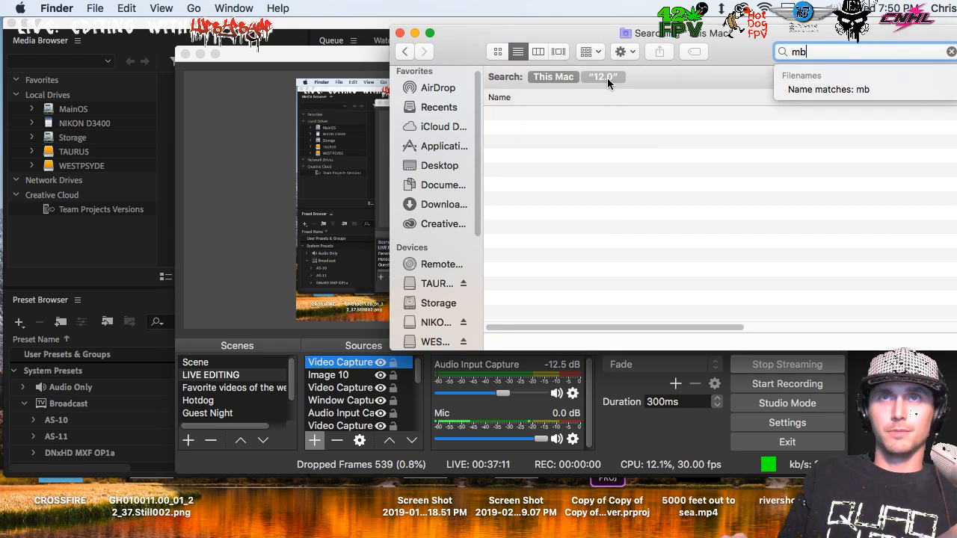
left_click(607, 78)
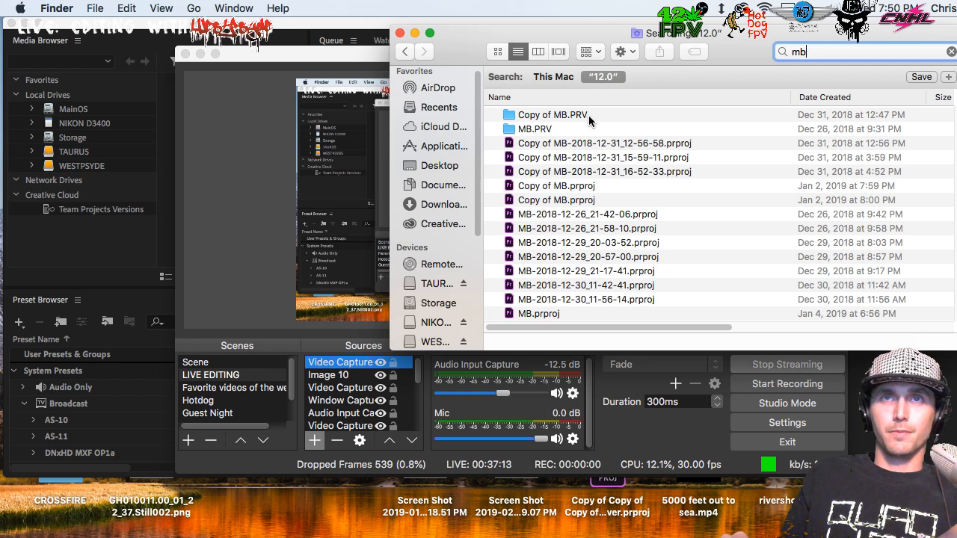
Open the MB.prproj dated Jan 4, 2019 without relinking the missing clip, and inspect the start of its Shelton timeline.
left_click(581, 144)
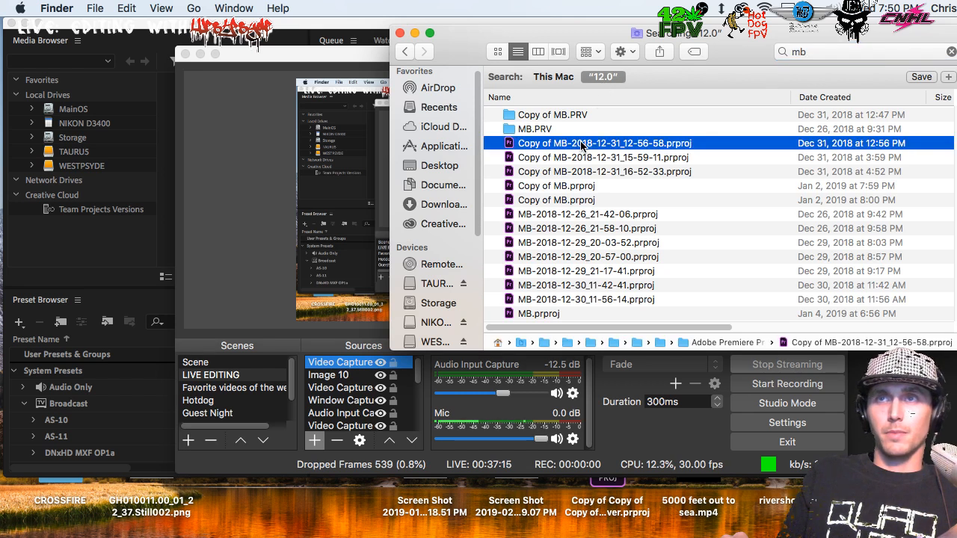
left_click(628, 187)
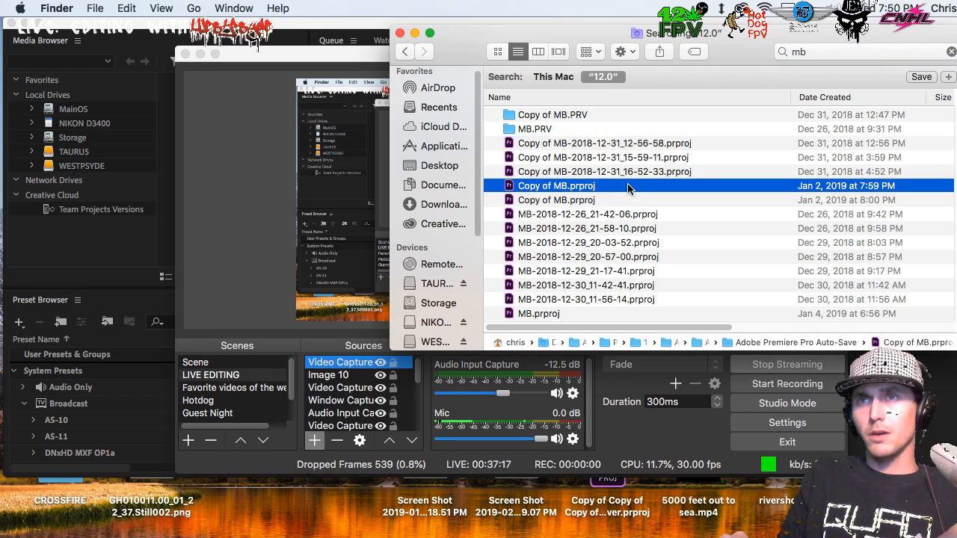
left_click(634, 200)
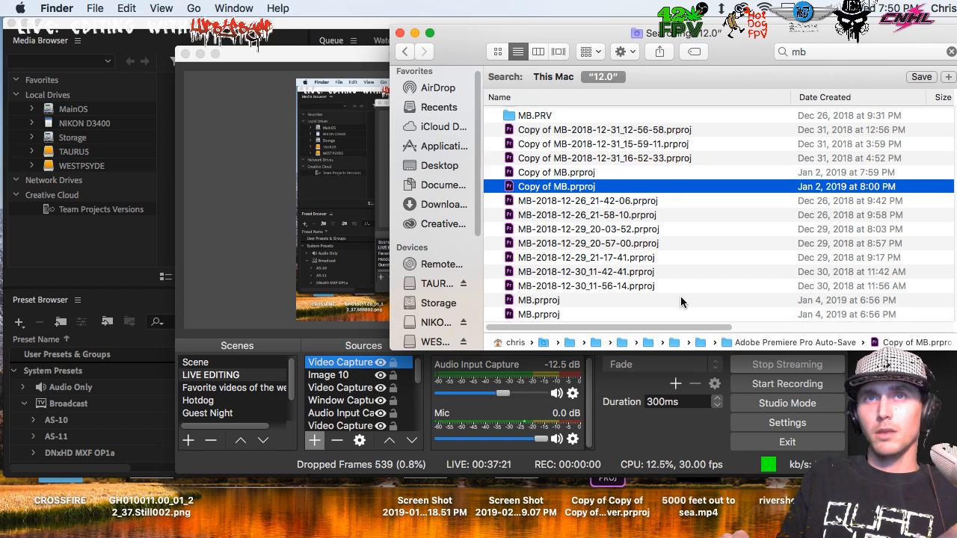
left_click(680, 300)
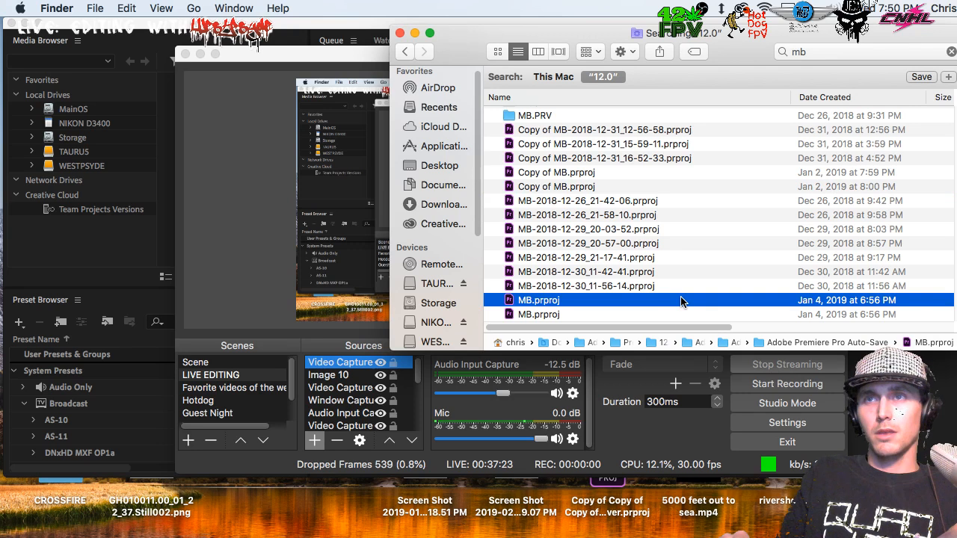
double_click(680, 300)
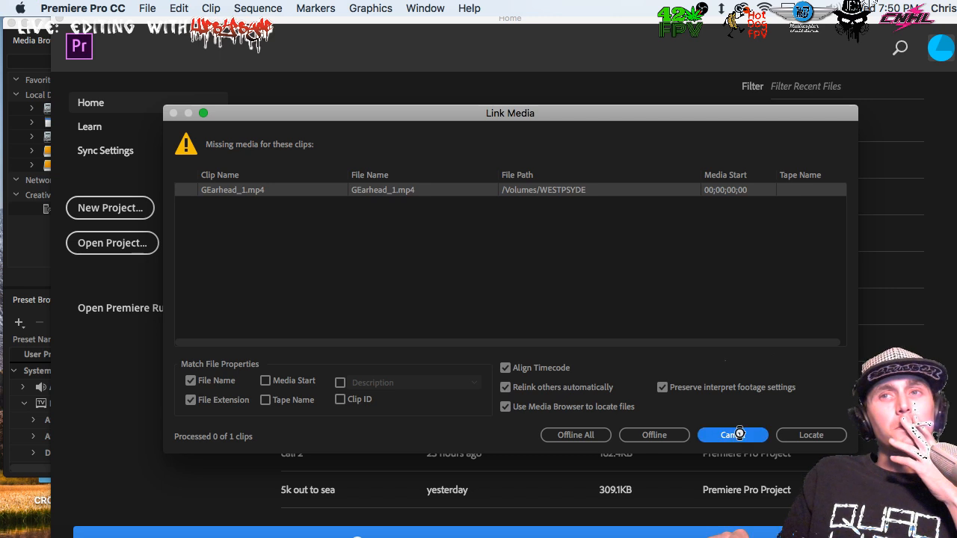
left_click(733, 434)
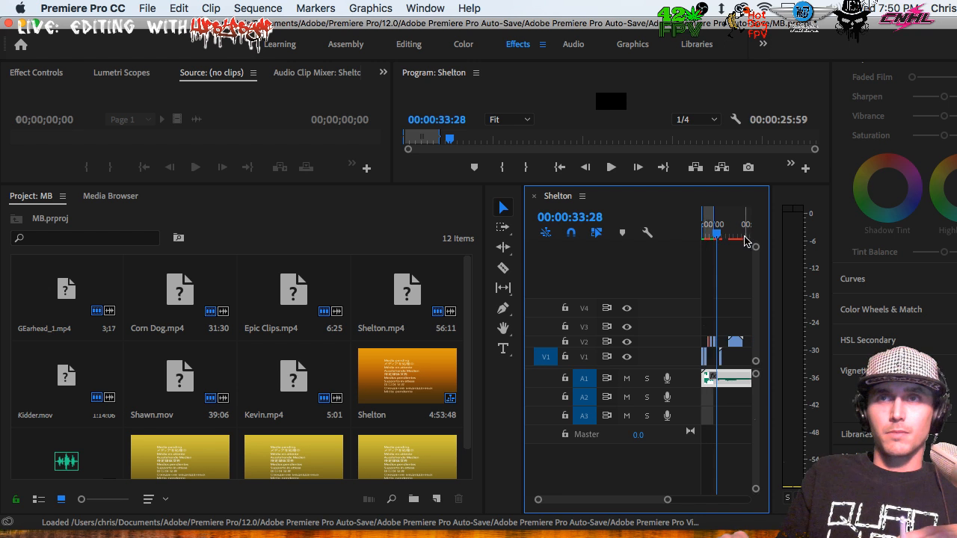
left_click_drag(717, 232, 706, 231)
key("=")
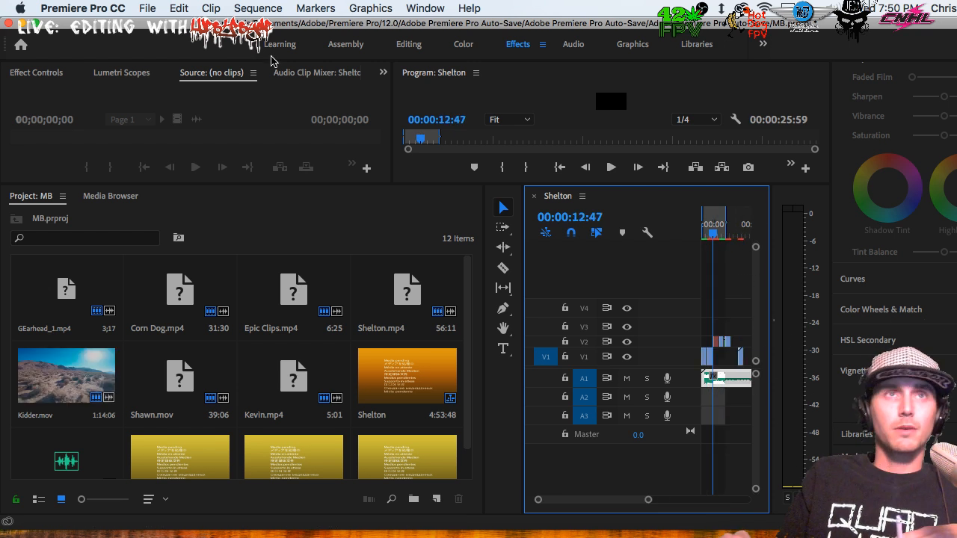
Close all projects without saving the changes to MB.prproj and return to the Finder search results.
left_click(148, 9)
left_click(211, 134)
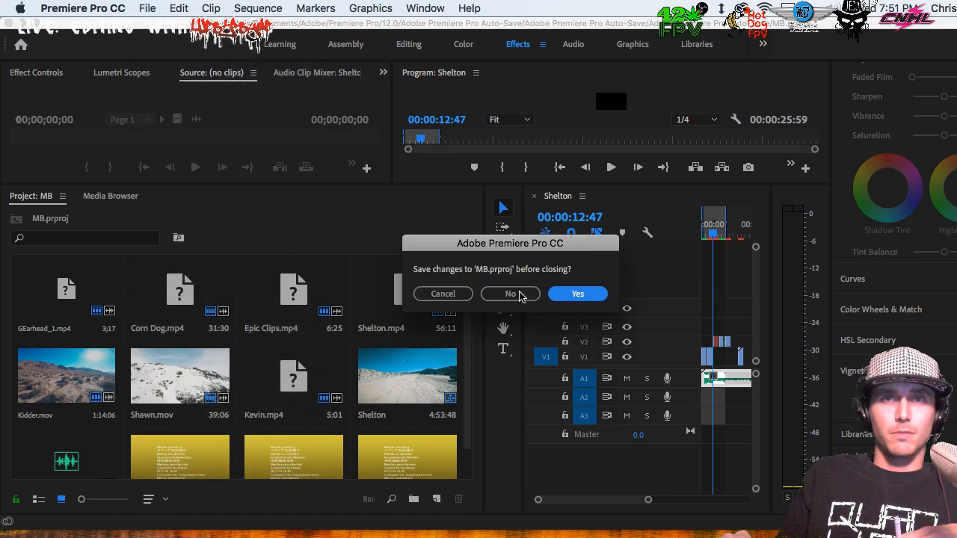
left_click(517, 292)
left_click(32, 533)
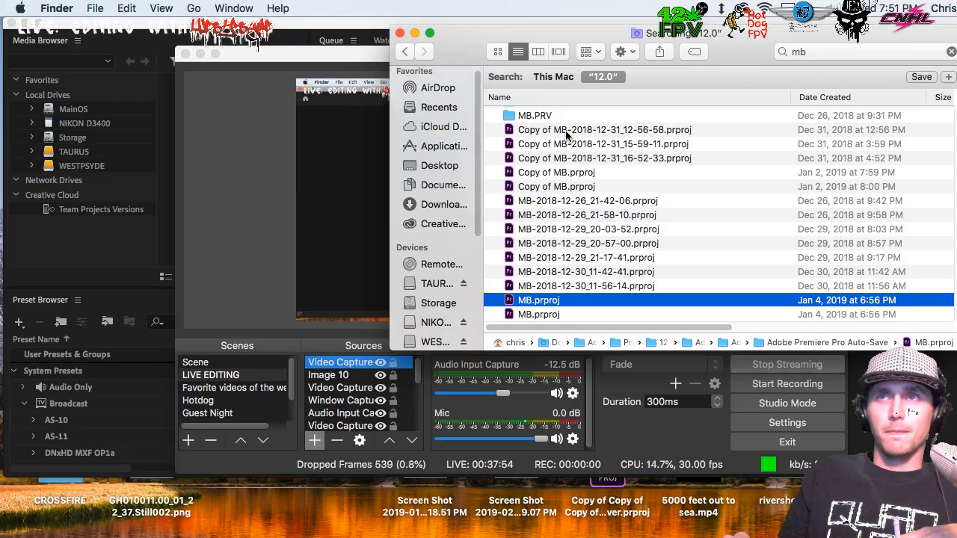
Open the Copy of MB.prproj created Jan 2, 2019 at 8:00 PM without relinking the missing GEarhead_1.mp4.
left_click(567, 132)
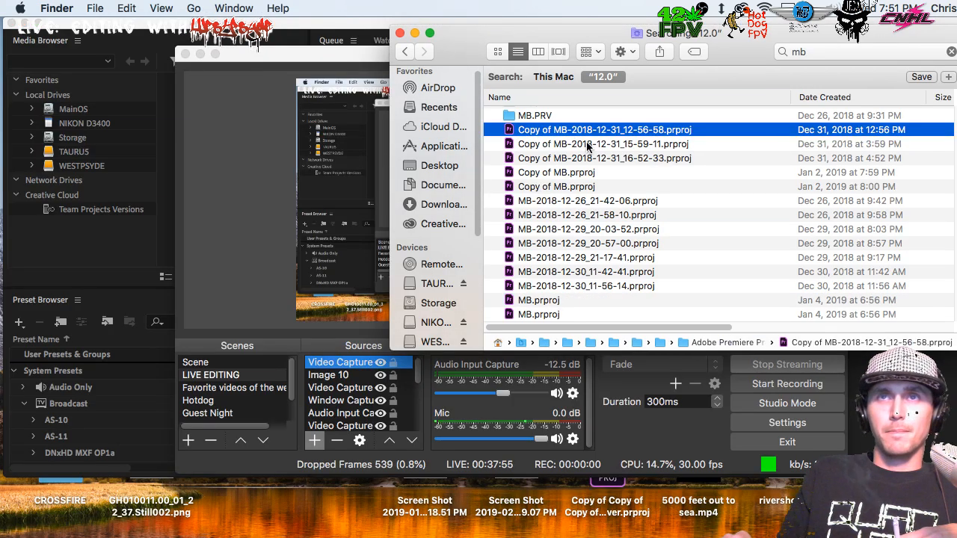
left_click(662, 188)
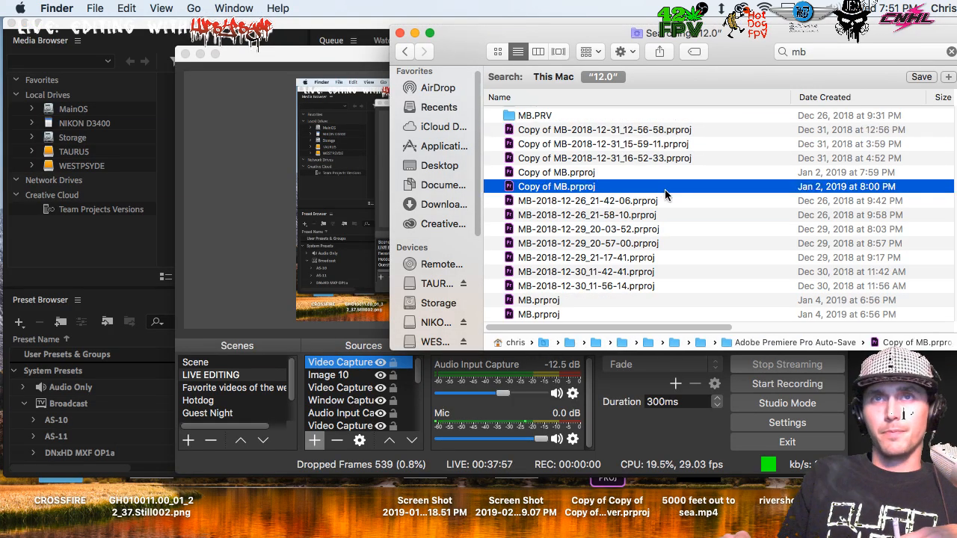
double_click(662, 188)
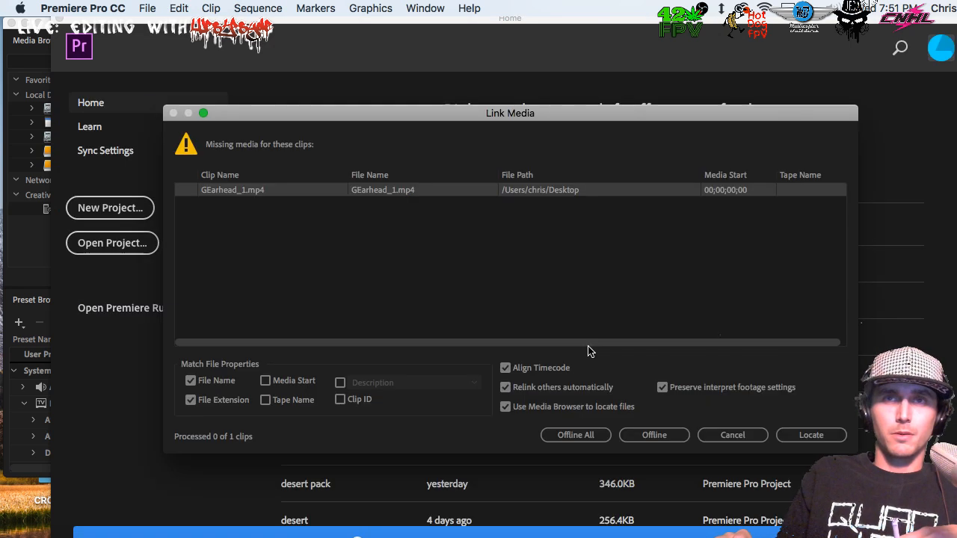
left_click(723, 437)
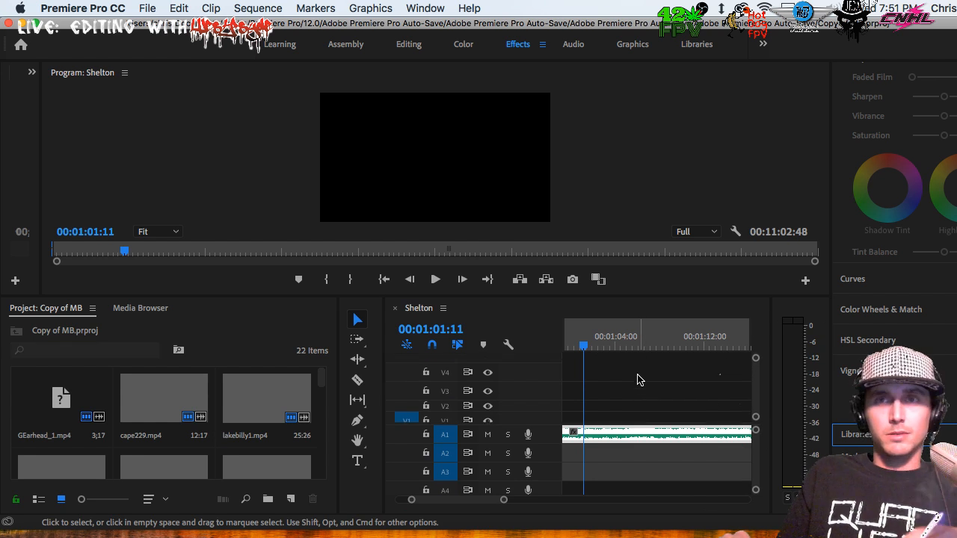
Move the playhead to the start of the Shelton sequence, briefly preview it, and enlarge the Program monitor.
left_click(623, 342)
key("minus")
key("minus")
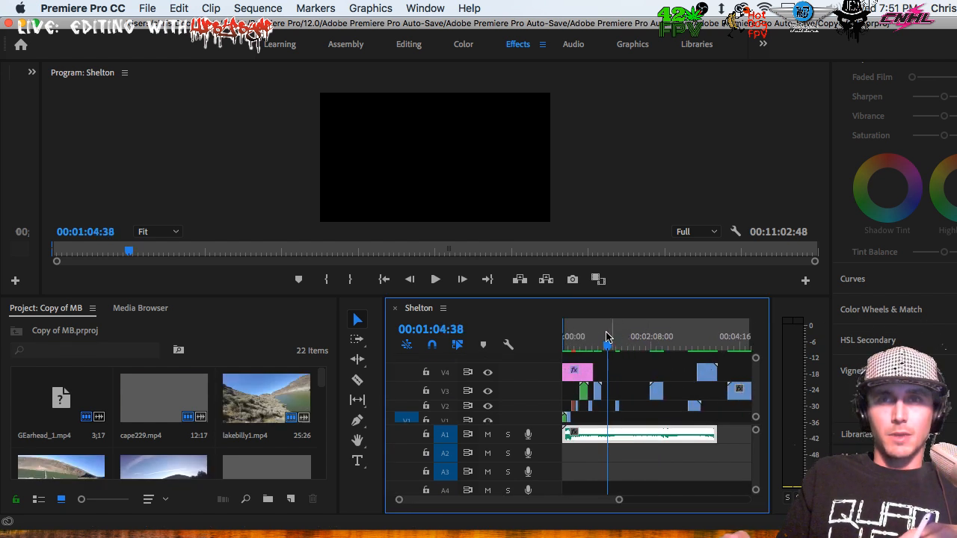
left_click_drag(608, 339, 545, 343)
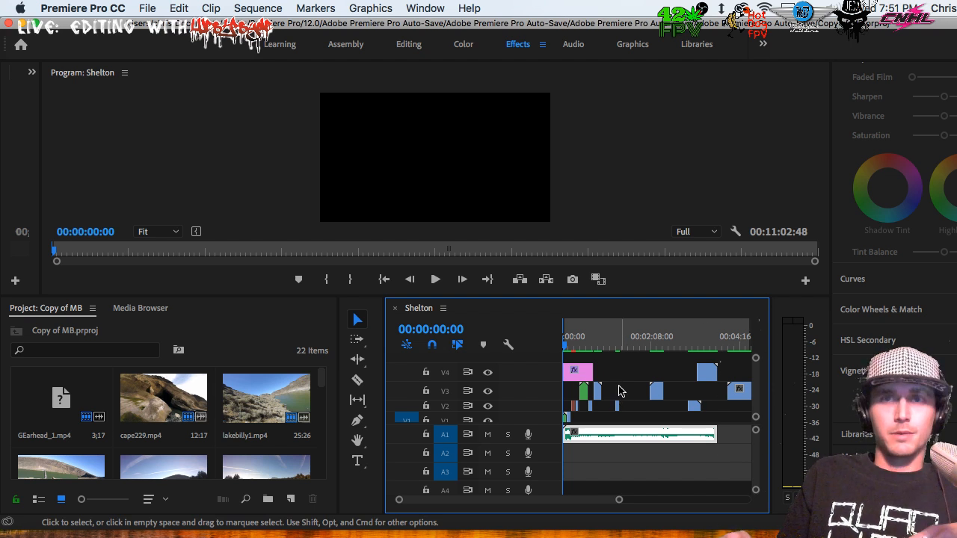
left_click_drag(568, 297, 577, 379)
key("space")
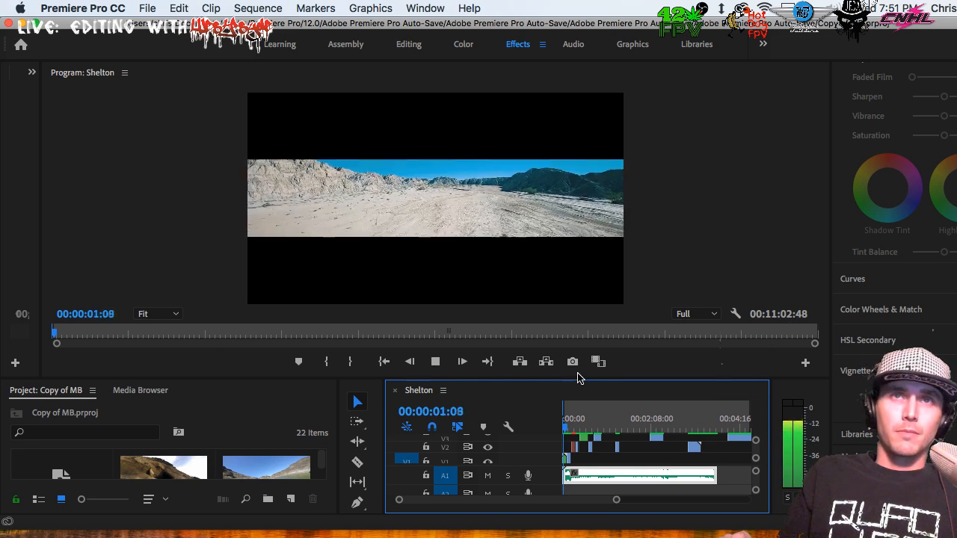
key("space")
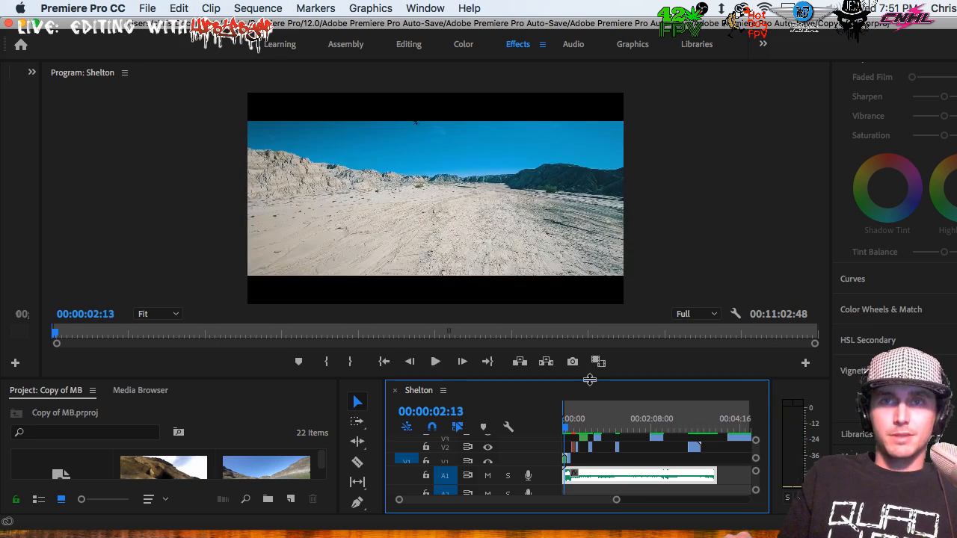
left_click_drag(590, 379, 610, 470)
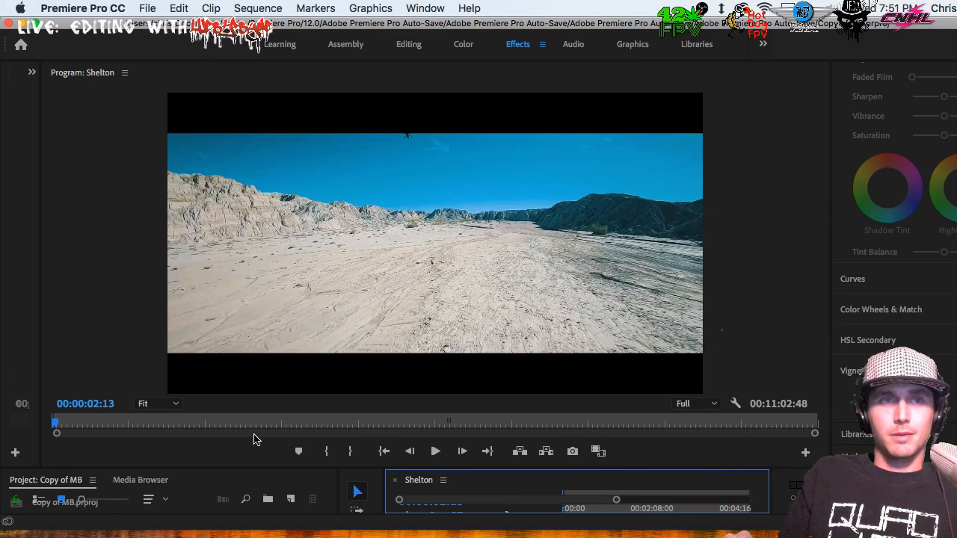
Play the Shelton sequence up to about 00:00:58 and shrink the Program monitor to bring back the timeline.
key("space")
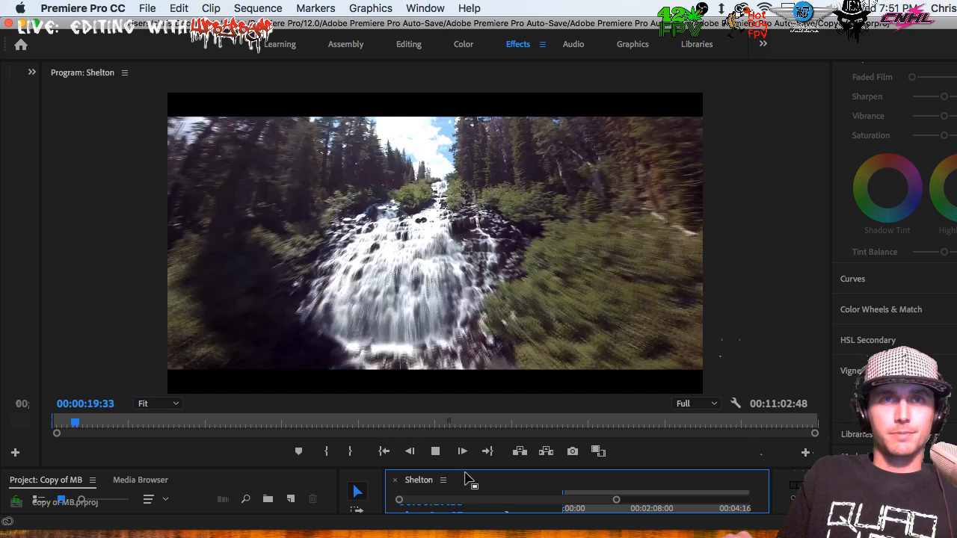
key("space")
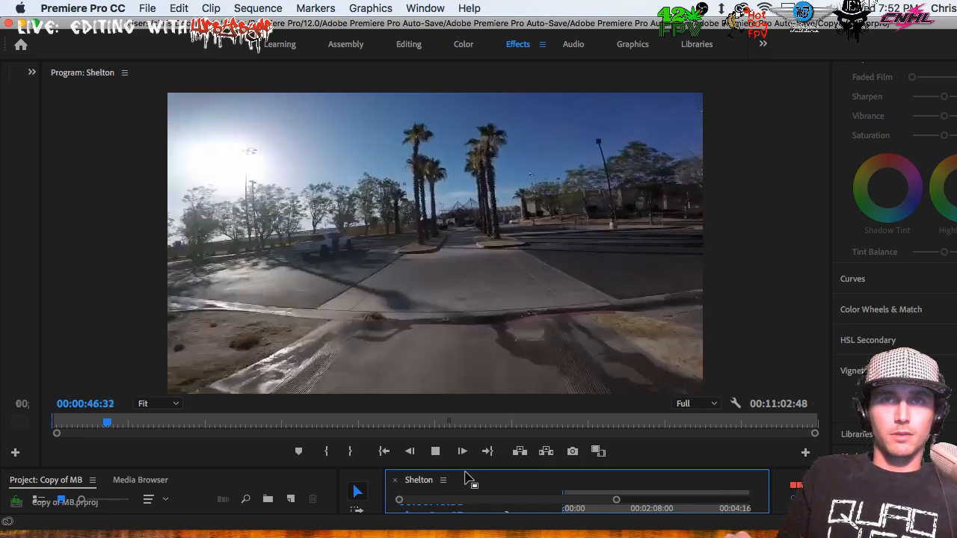
key("space")
key("space")
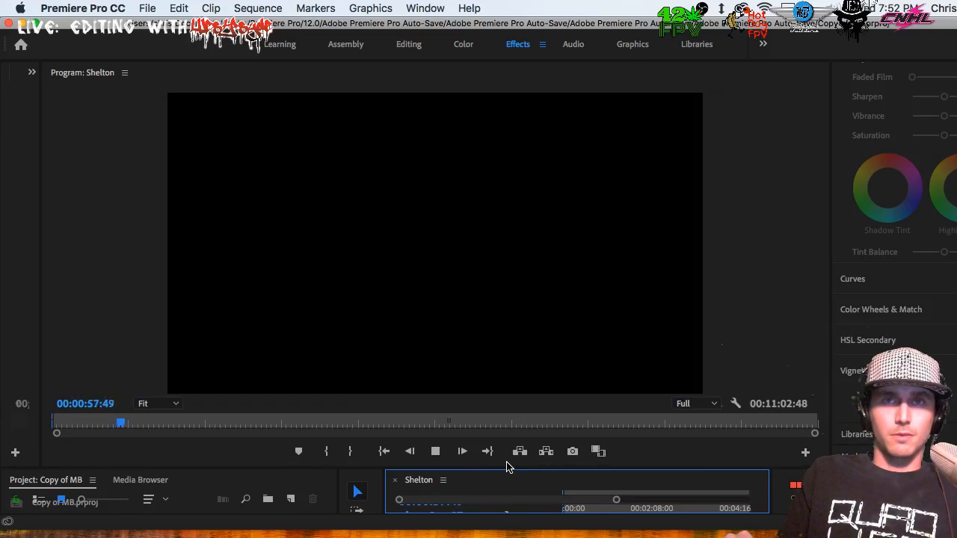
key("space")
left_click_drag(511, 466, 535, 327)
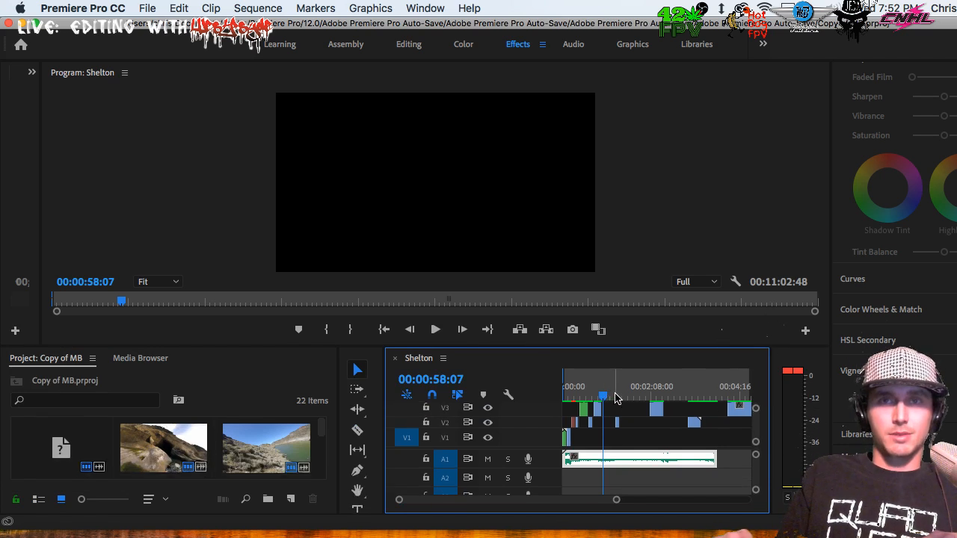
Save the Copy of MB project and close all open projects.
left_click(148, 9)
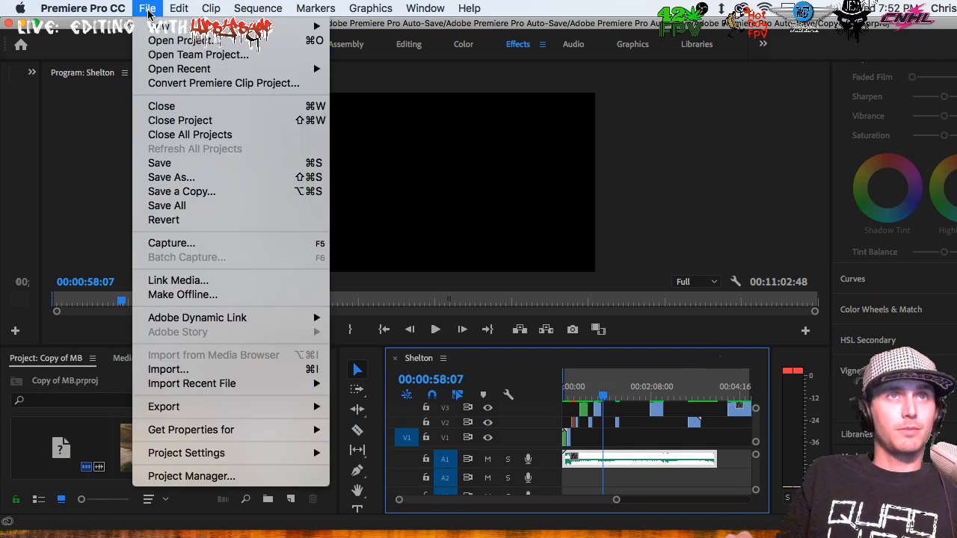
left_click(744, 99)
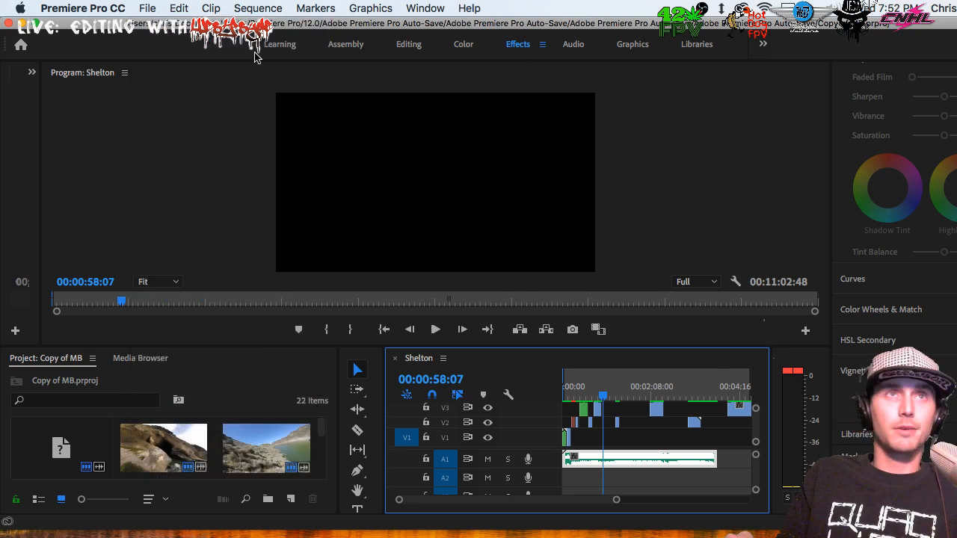
left_click(148, 8)
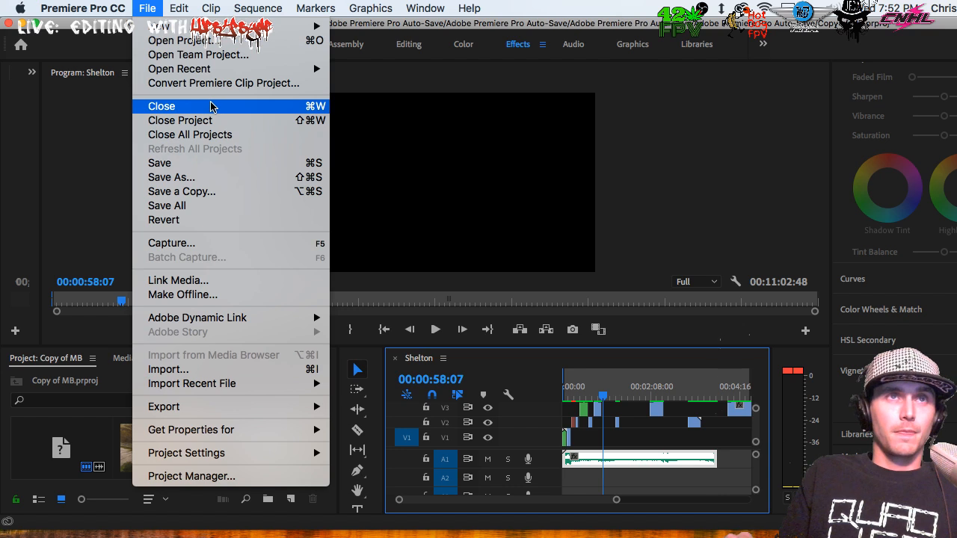
left_click(209, 163)
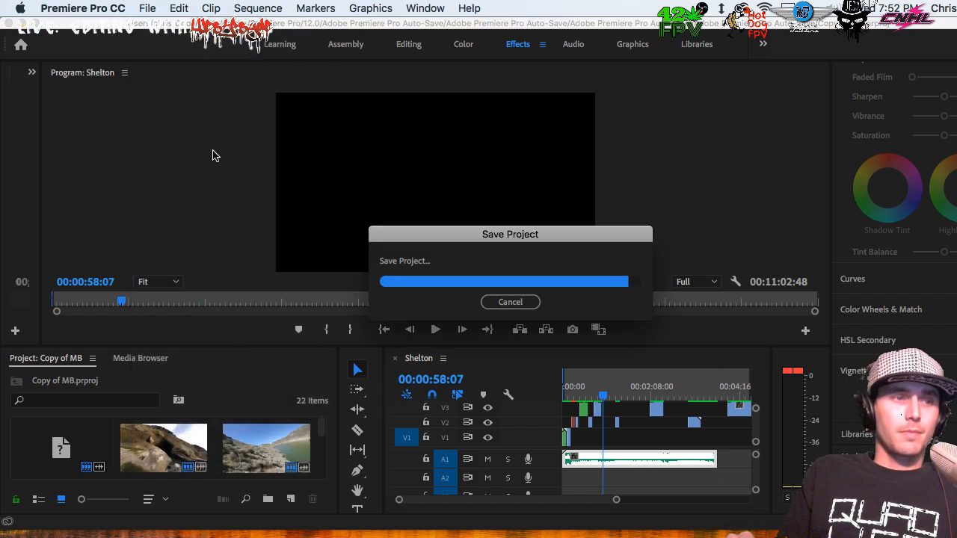
left_click(148, 9)
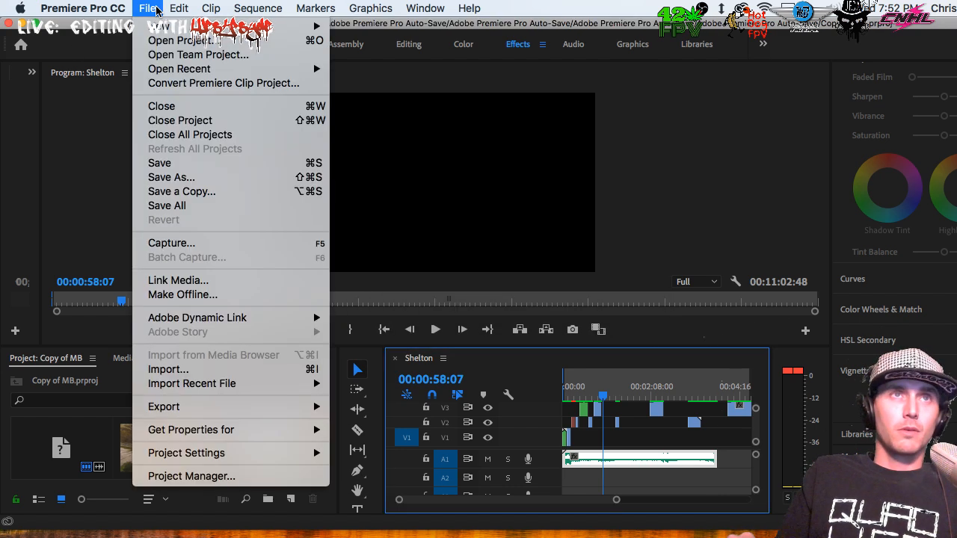
left_click(204, 134)
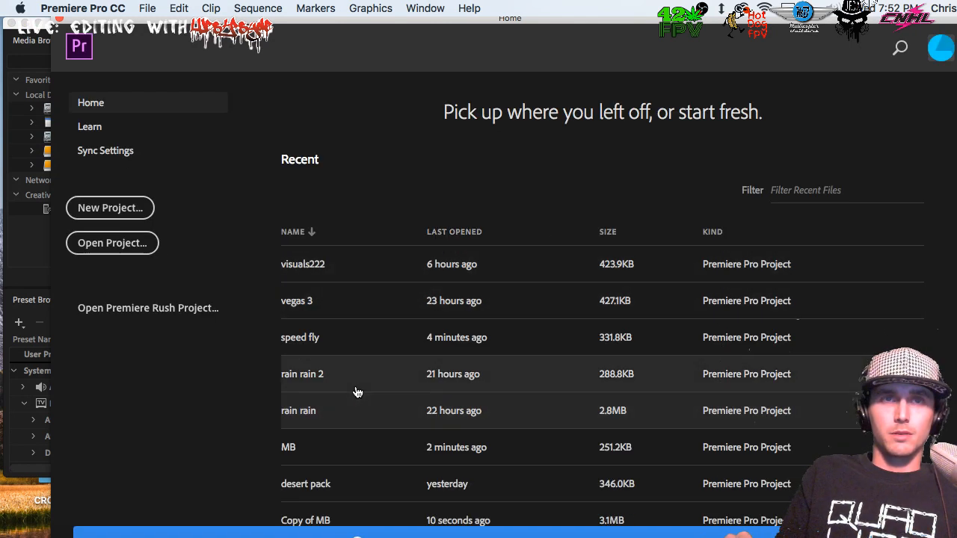
Open the recent project visuals222 and place the playhead at about 00:01:24 in its sequence.
left_click(346, 274)
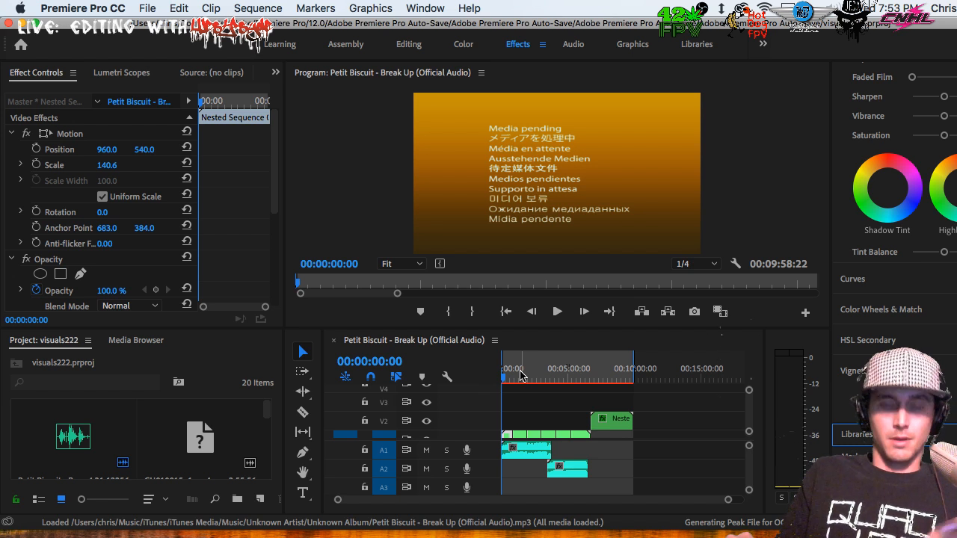
left_click(521, 375)
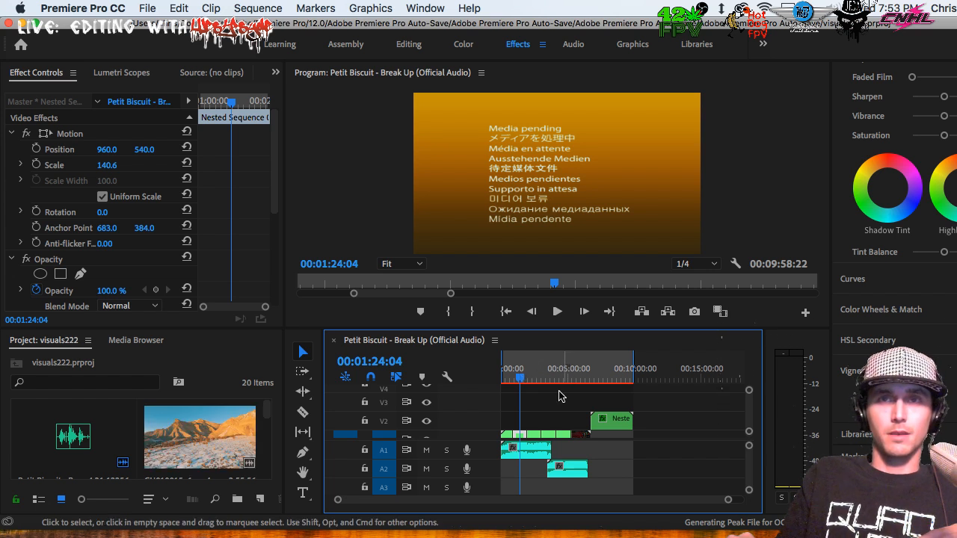
Delete the music clip on A1 and move the Innocence clip on A2 earlier so it lies under the playhead.
left_click(534, 449)
key("Delete")
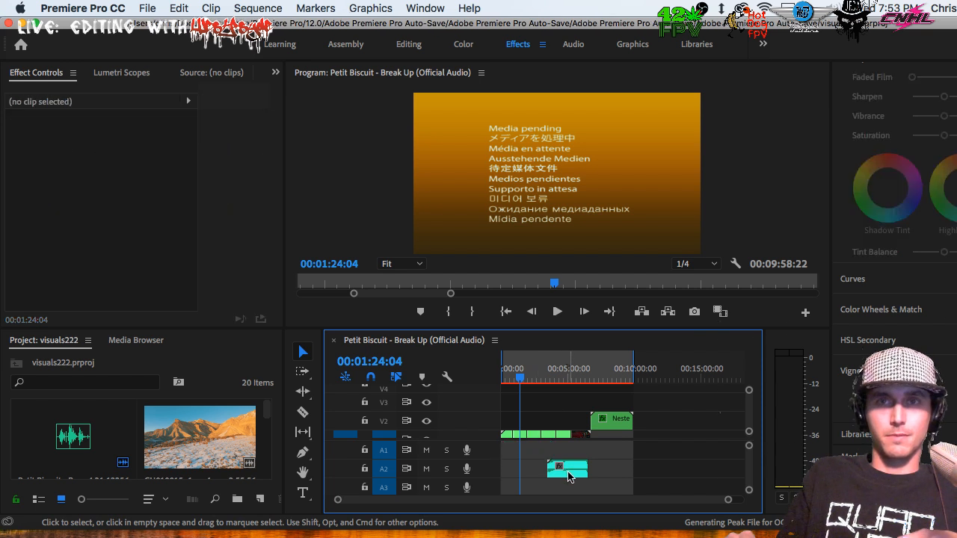
left_click(550, 469)
left_click_drag(544, 471, 522, 468)
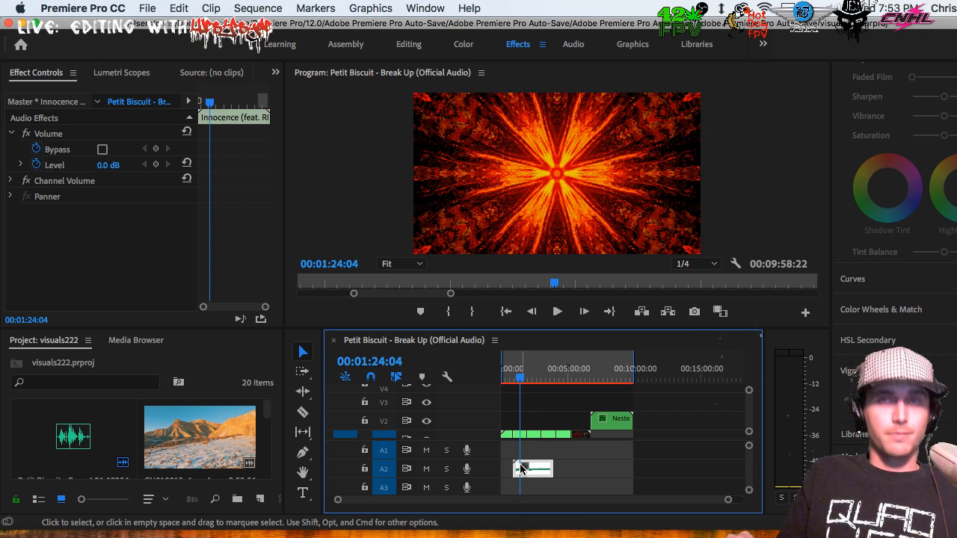
Play the kaleidoscope visuals from about 00:01:24 to 00:01:43, enlarging the Program monitor in height and width.
key("space")
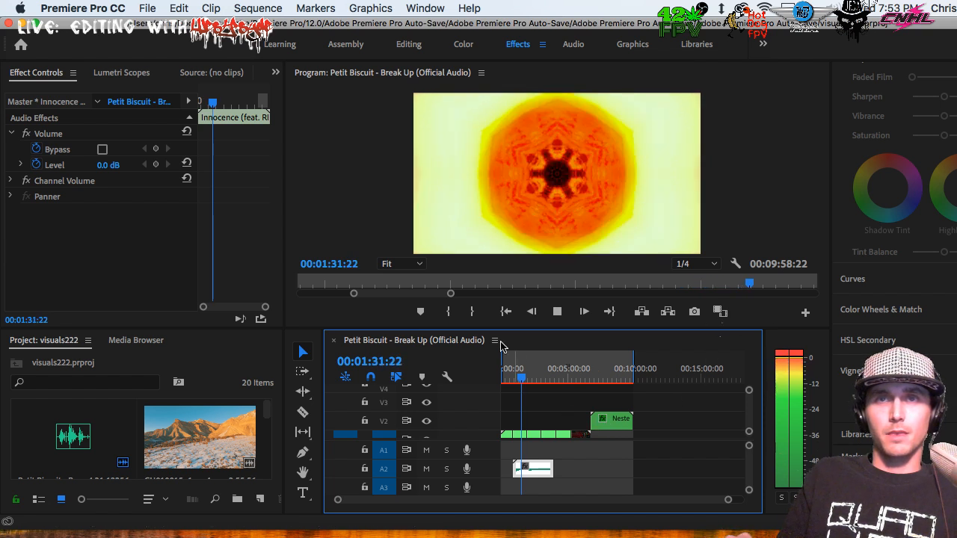
key("space")
left_click_drag(465, 328, 464, 469)
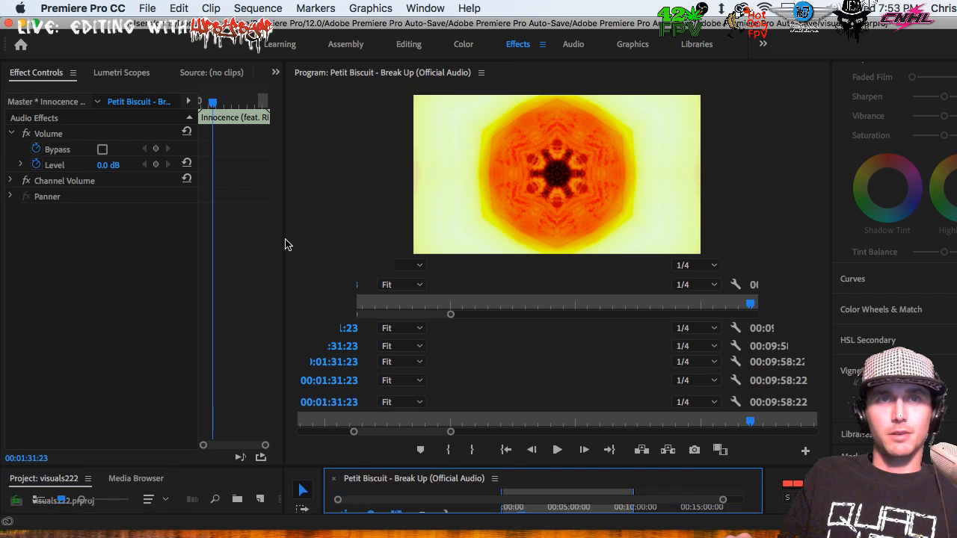
left_click_drag(284, 240, 90, 260)
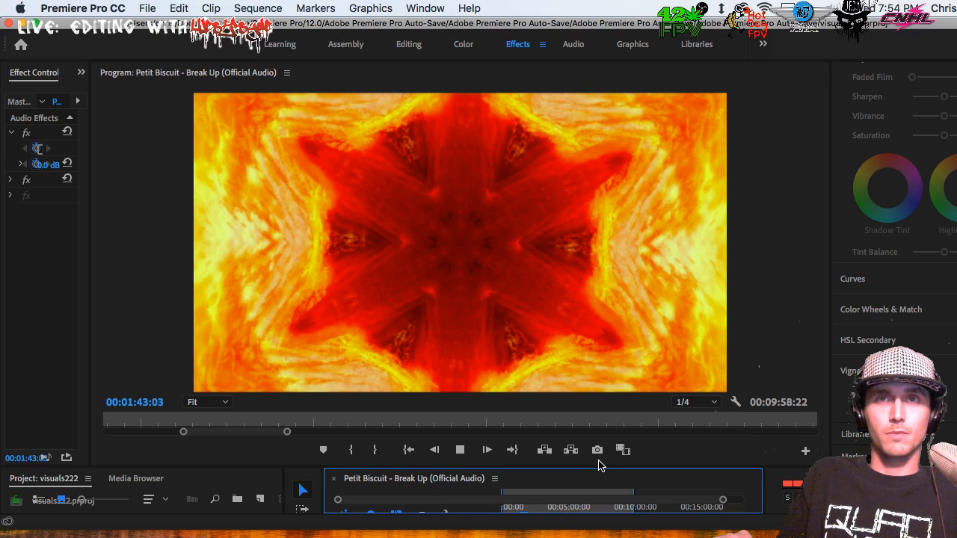
key("space")
Make the timeline taller again, move the playhead to about 00:02:11, and switch to OBS.
left_click_drag(589, 465, 594, 366)
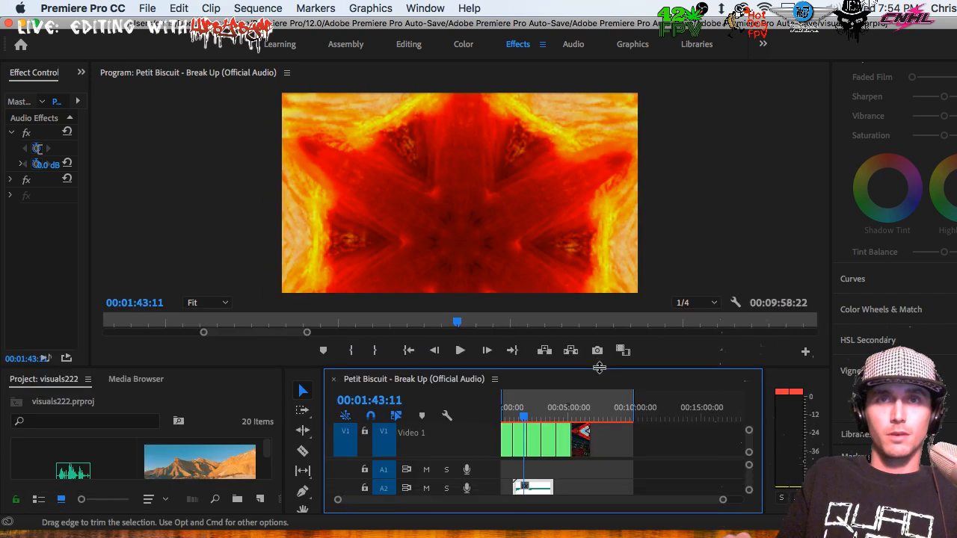
scroll(530, 442, "up", 1)
left_click(530, 414)
key("equal")
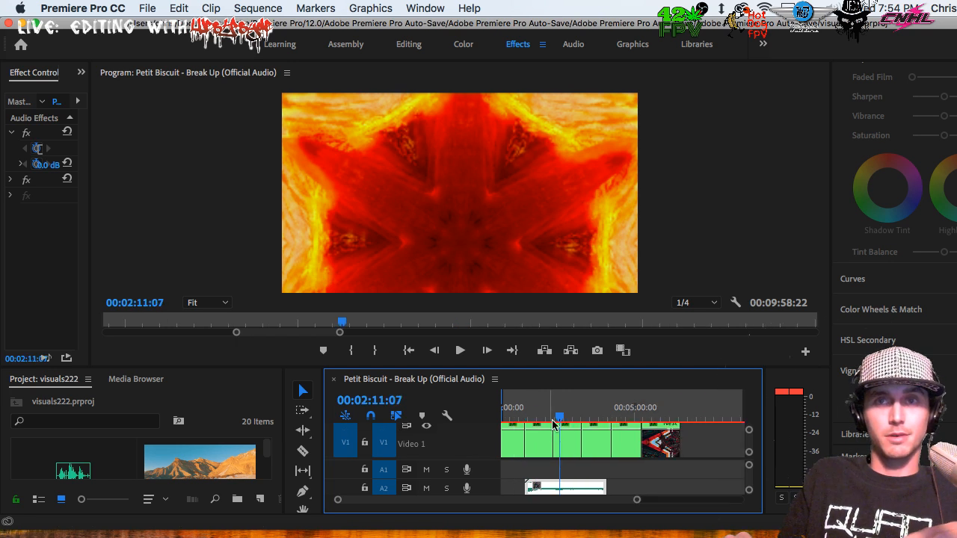
key("shift+minus")
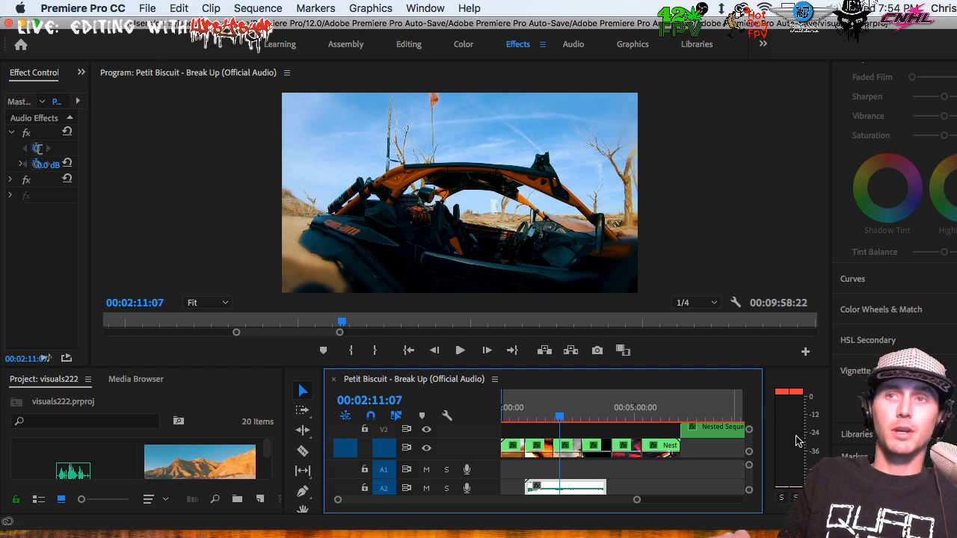
key("super+Tab")
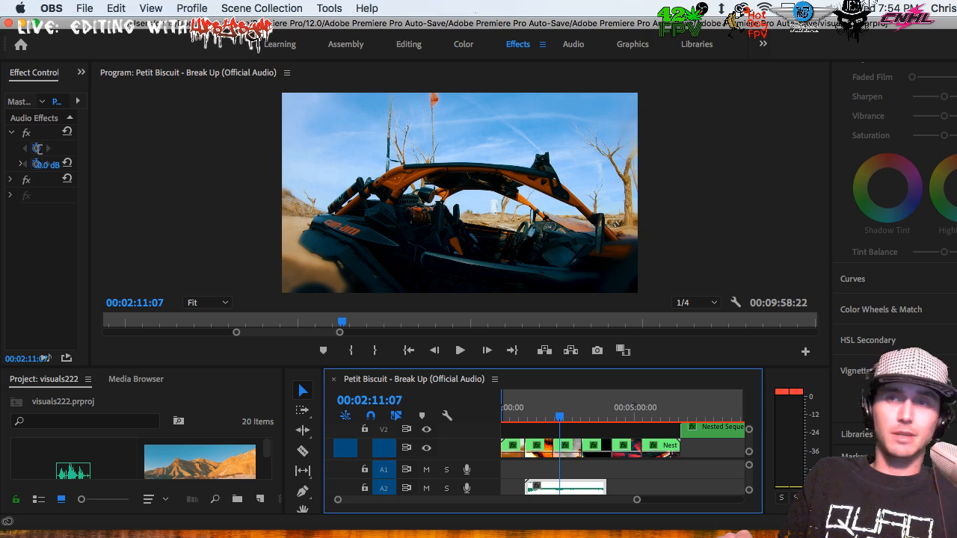